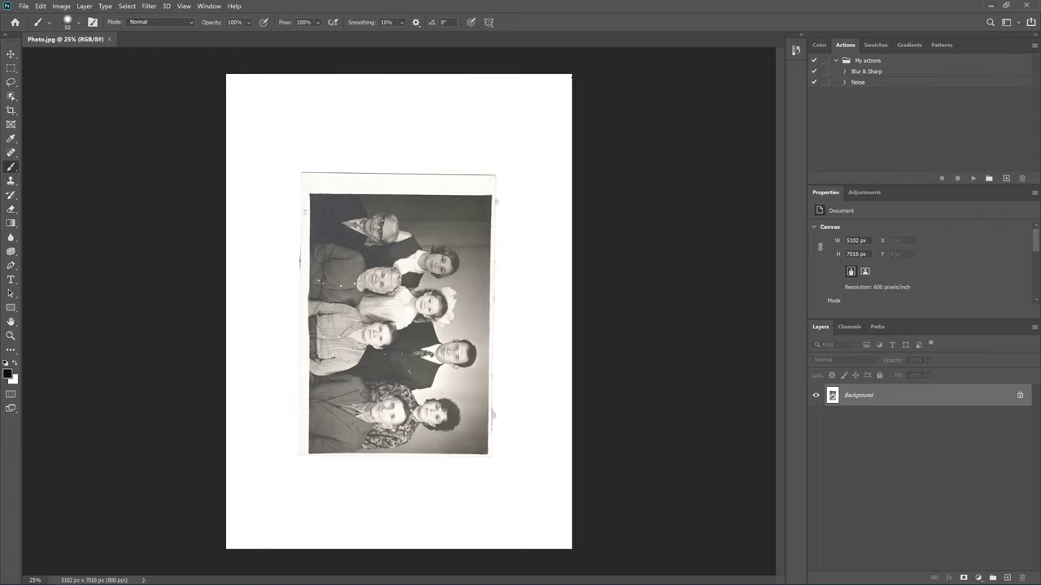
Rotate the canvas 90° counter-clockwise to an upright 7016 × 5102 px landscape.
left_click(61, 6)
mouse_move(81, 98)
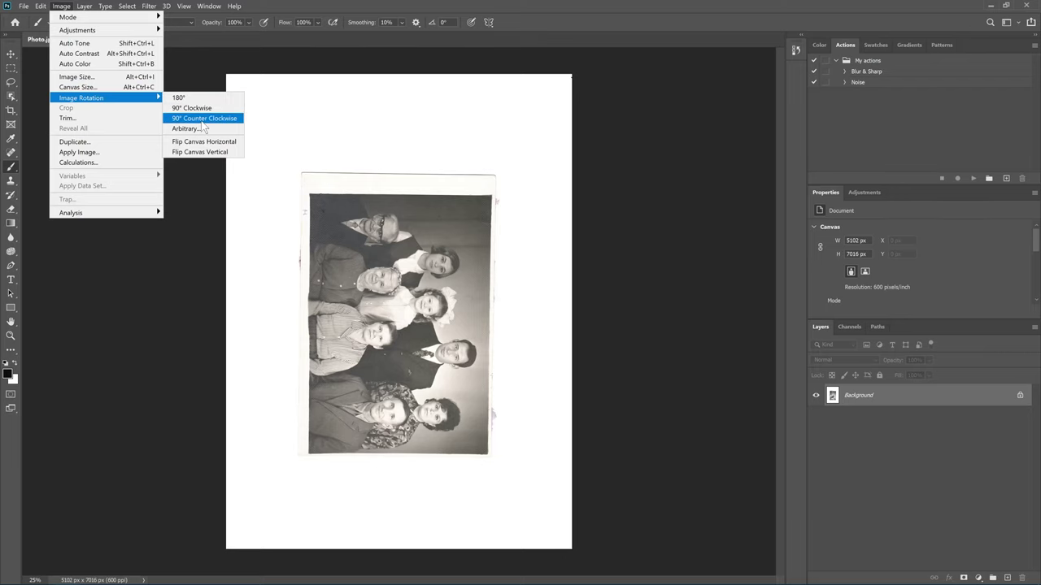
left_click(202, 120)
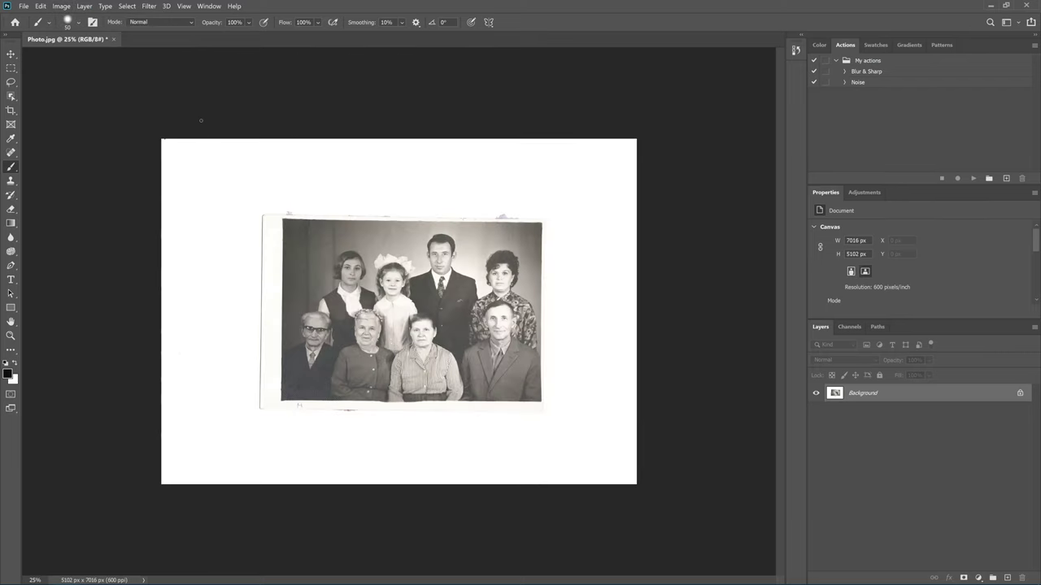
With the Crop tool, slightly straighten the photo and trim the white left, top, right and bottom borders.
left_click(11, 110)
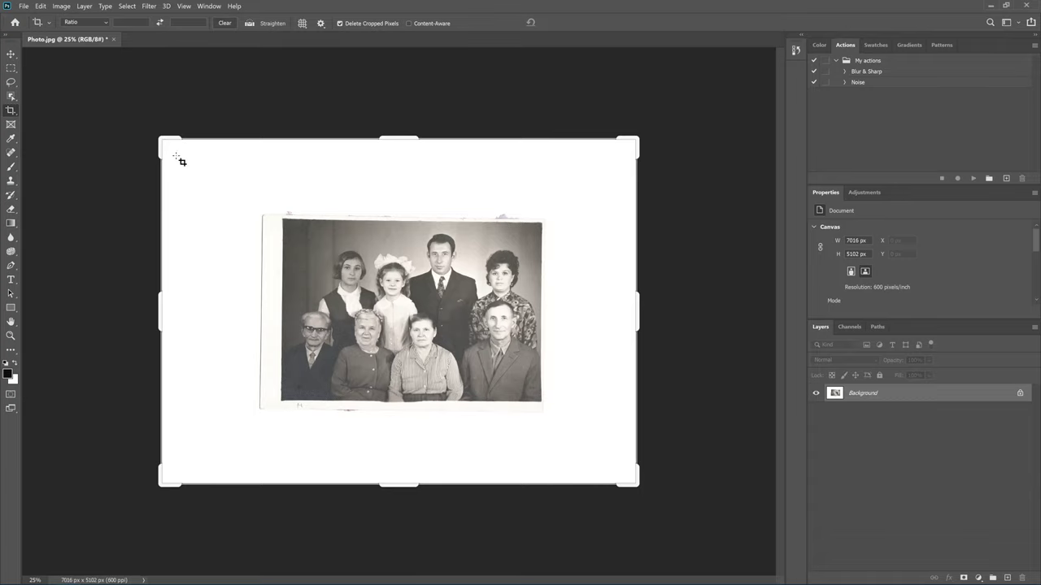
mouse_move(243, 206)
left_mouse_down()
mouse_move(290, 208)
mouse_move(564, 423)
left_mouse_up()
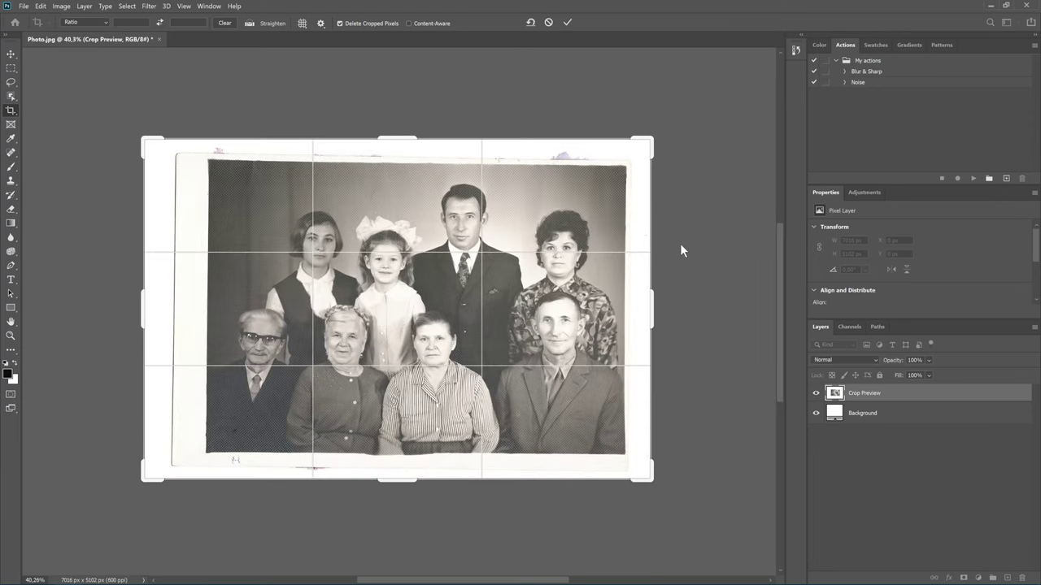
left_click_drag(683, 231, 683, 227)
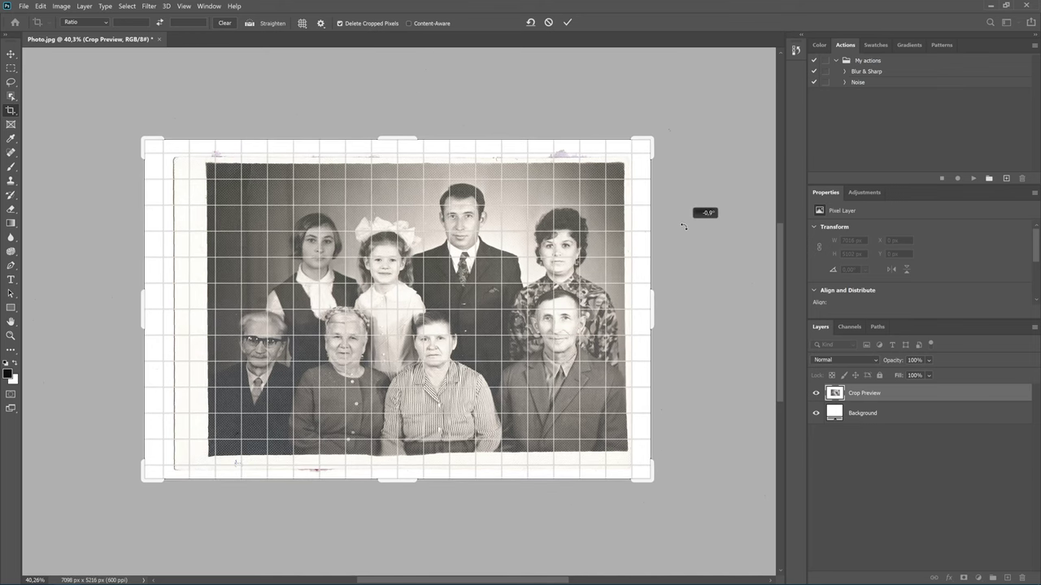
left_click_drag(684, 227, 684, 228)
left_click_drag(141, 306, 173, 301)
left_click_drag(396, 142, 396, 154)
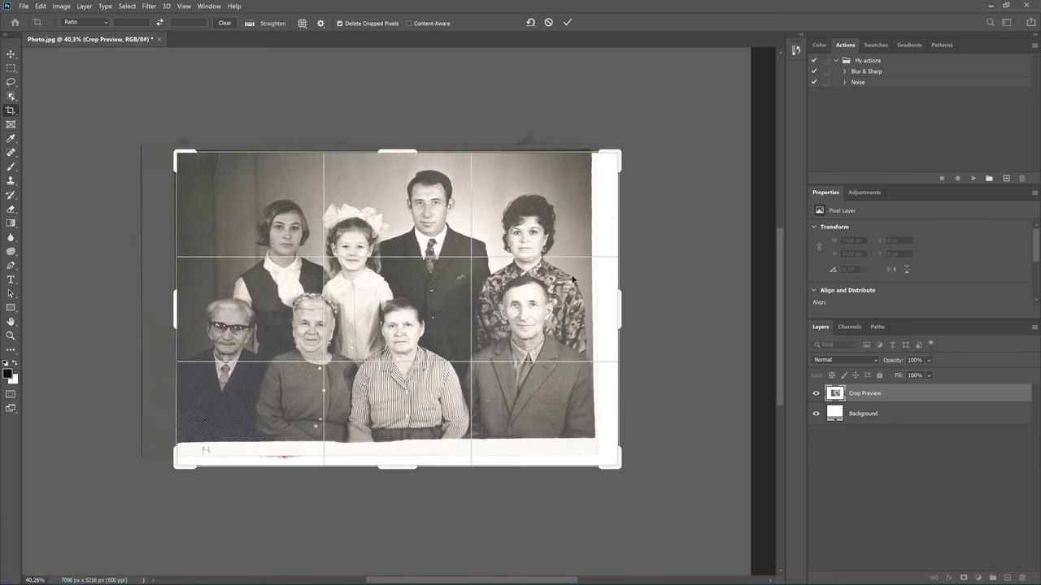
left_click_drag(623, 304, 608, 304)
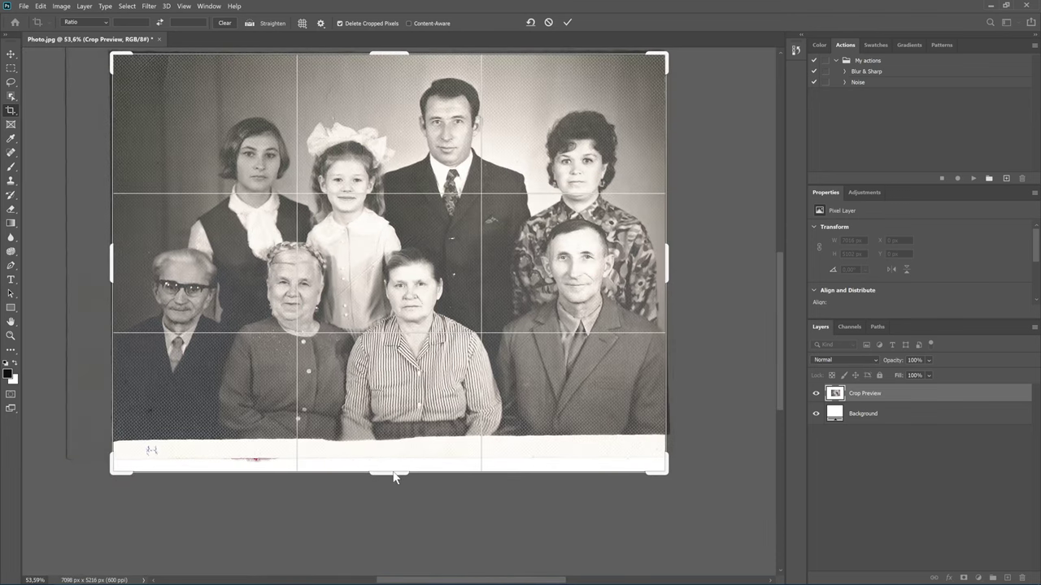
left_click_drag(393, 473, 393, 456)
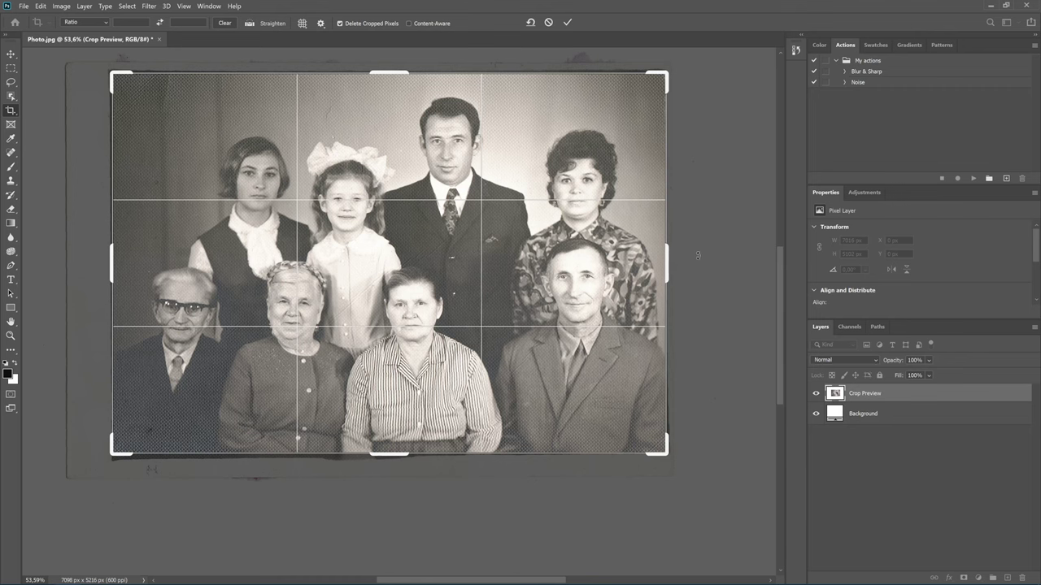
Fine-tune the straightening angle to about -0.7° and apply the crop.
left_click_drag(697, 255, 699, 257)
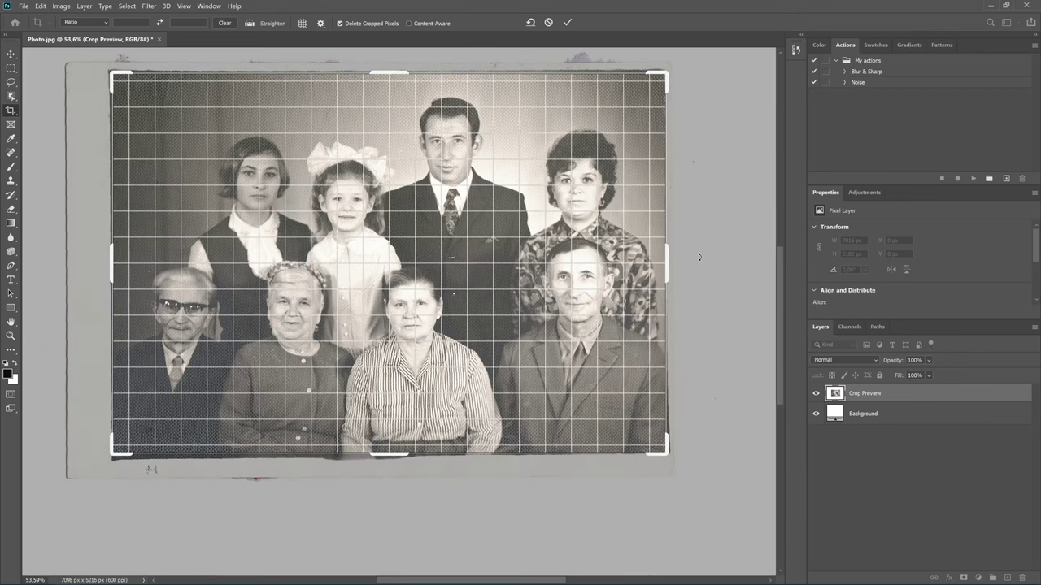
left_click_drag(699, 257, 700, 260)
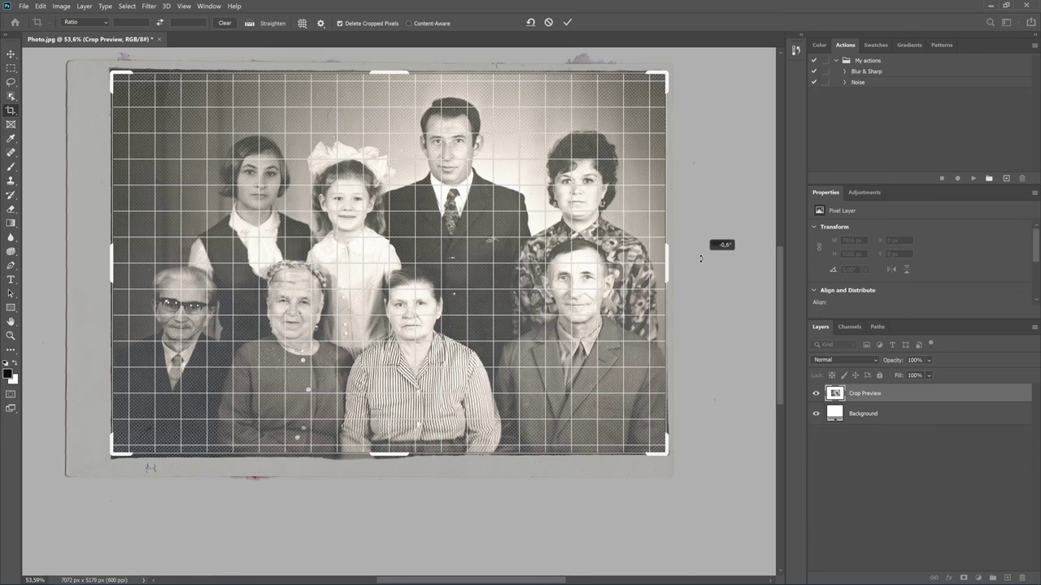
left_click_drag(701, 259, 669, 261)
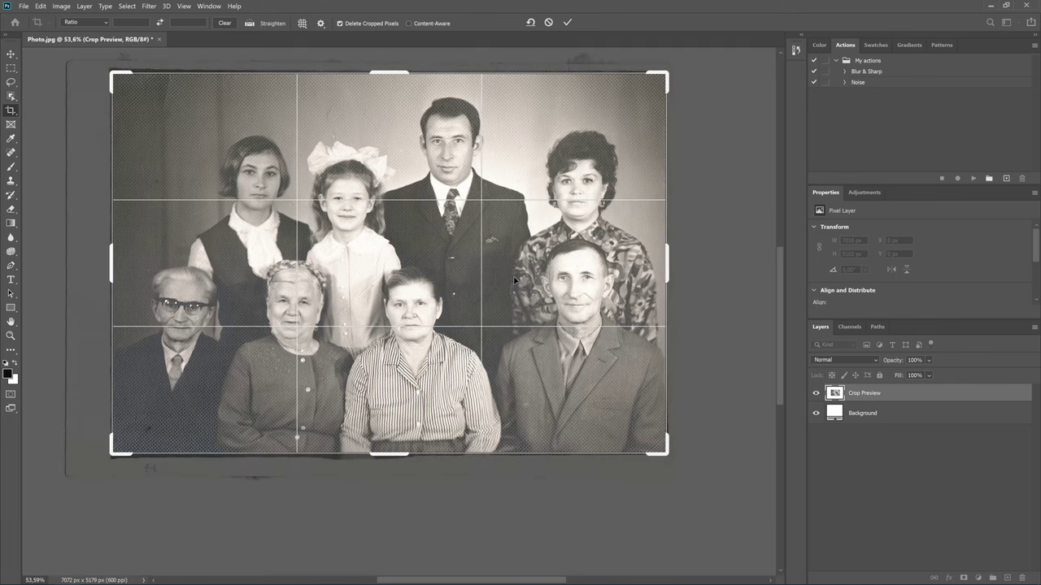
key("Return")
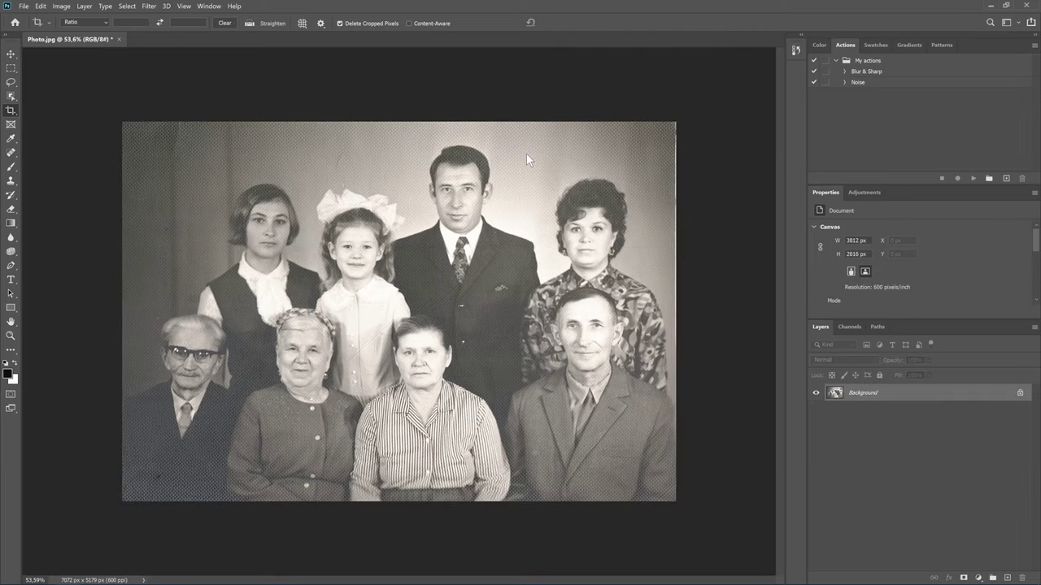
Recrop, nudging the right edge inward, and apply it for a 3797 × 2616 px image.
left_click(674, 244)
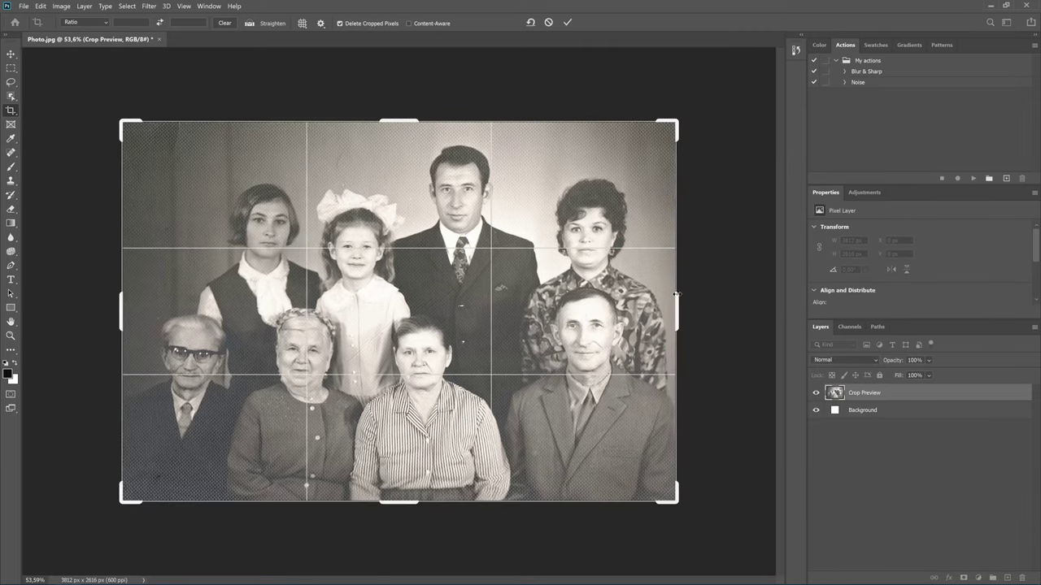
left_click_drag(674, 300, 674, 300)
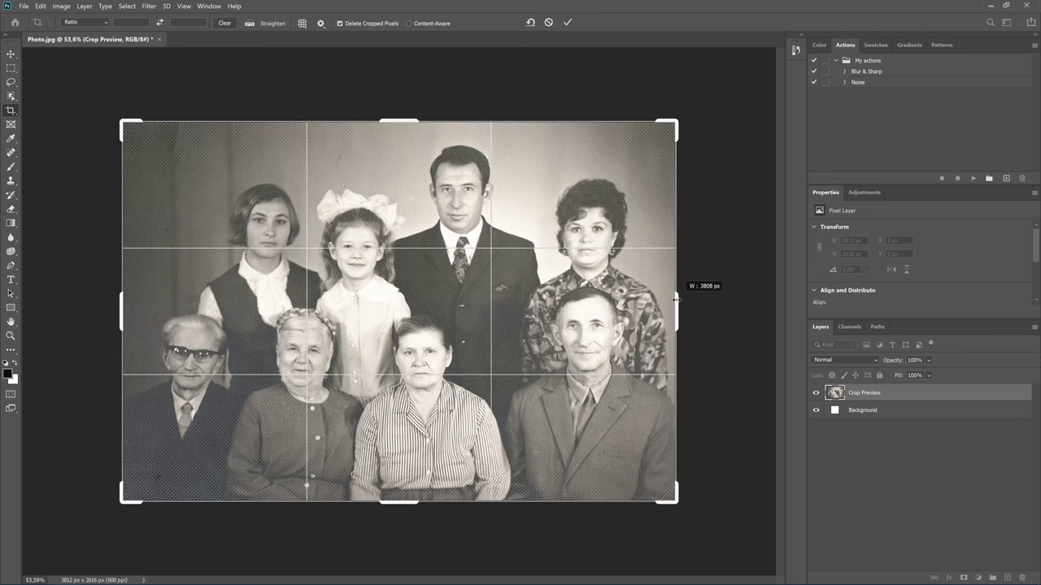
left_click_drag(676, 300, 675, 299)
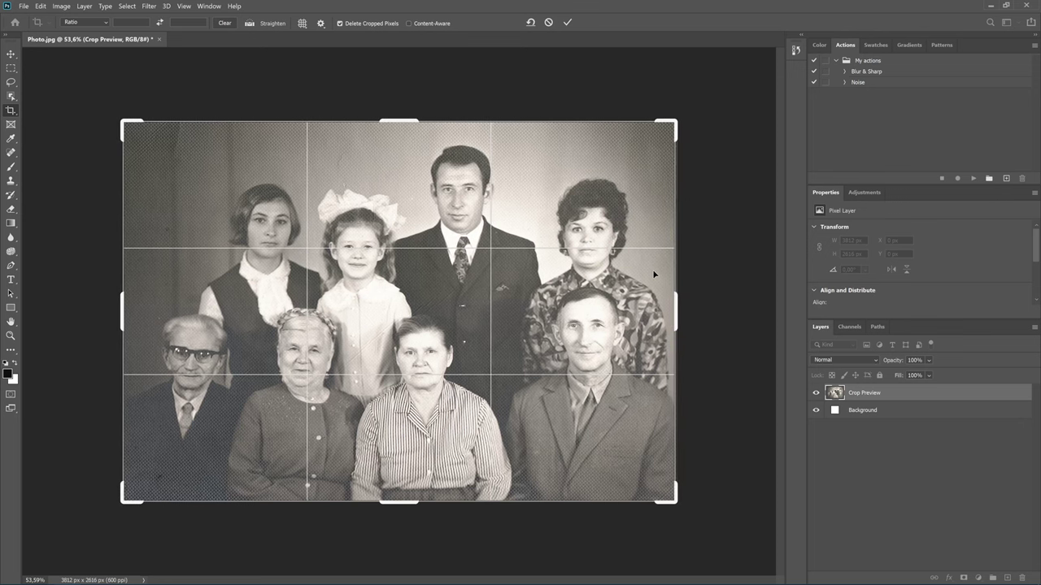
key("Return")
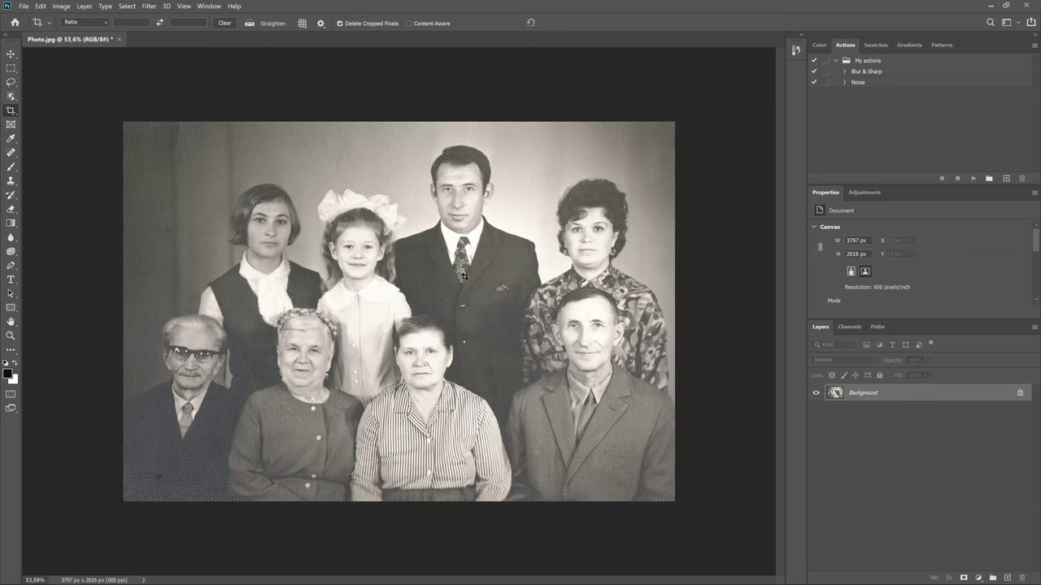
Duplicate the Background layer and apply the Fourier Transform FFT filter to the copy.
right_click(887, 393)
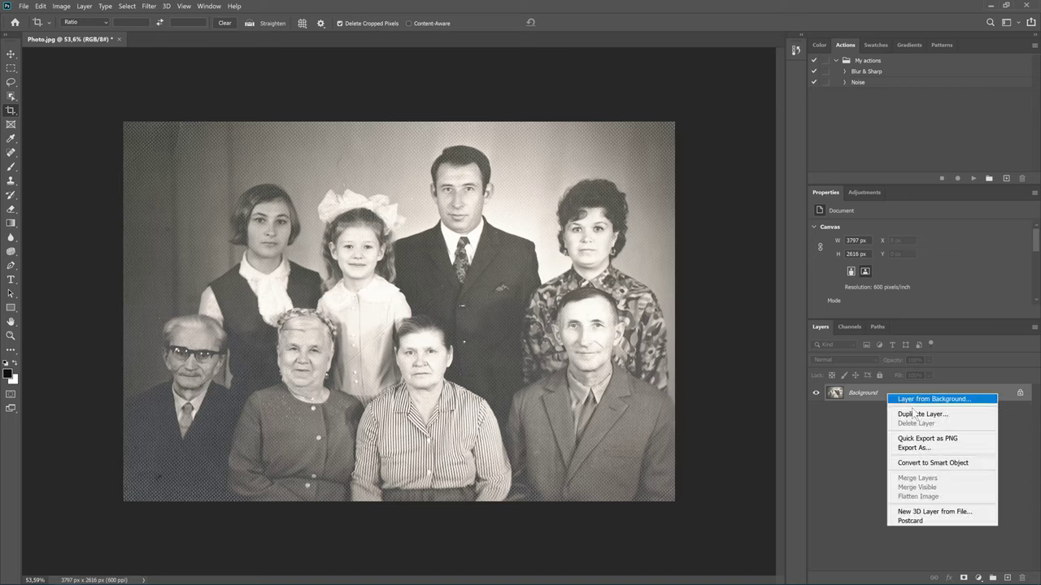
left_click(932, 414)
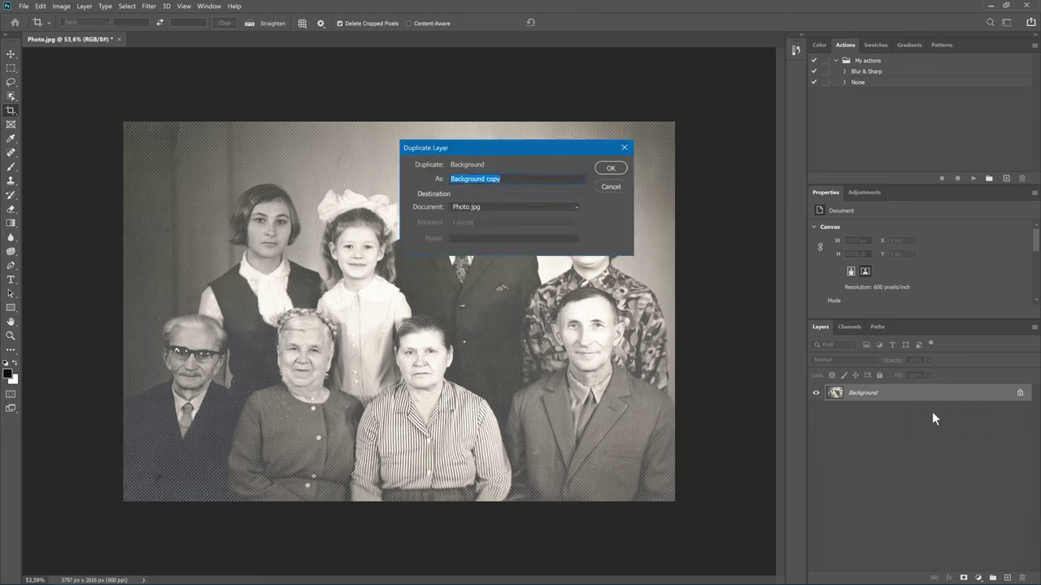
left_click(610, 167)
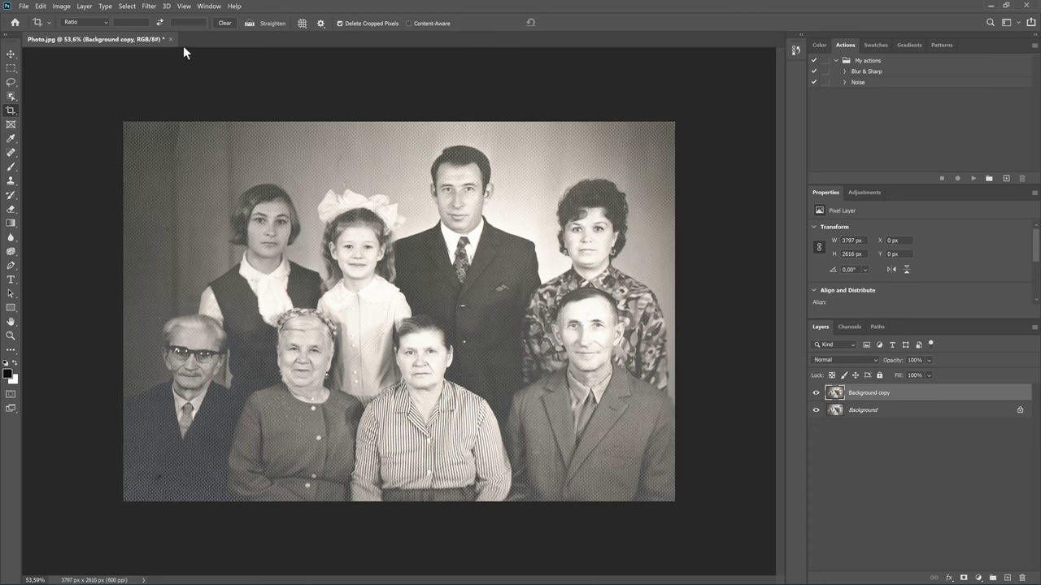
left_click(149, 8)
mouse_move(174, 225)
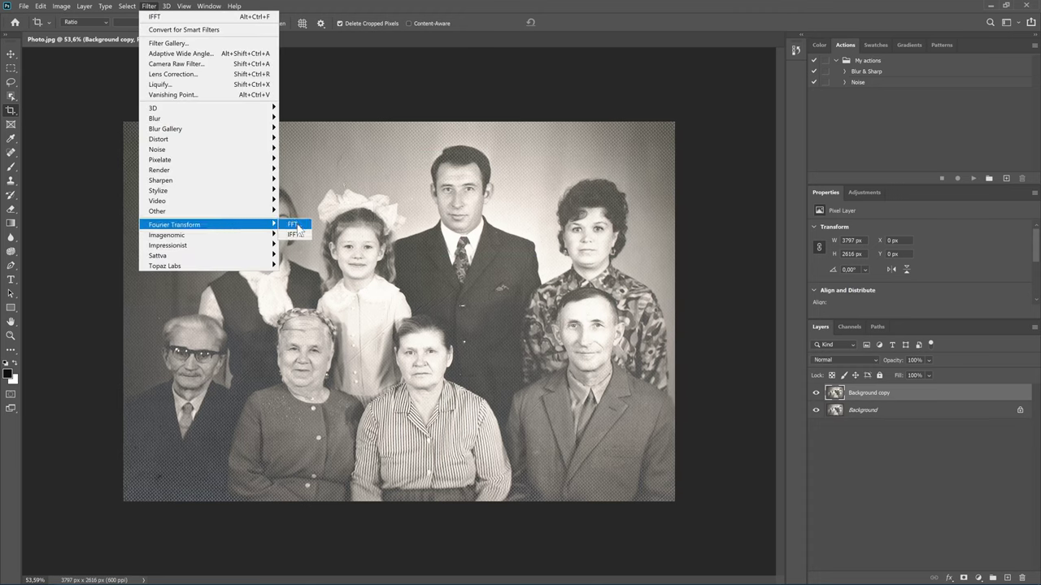
left_click(305, 228)
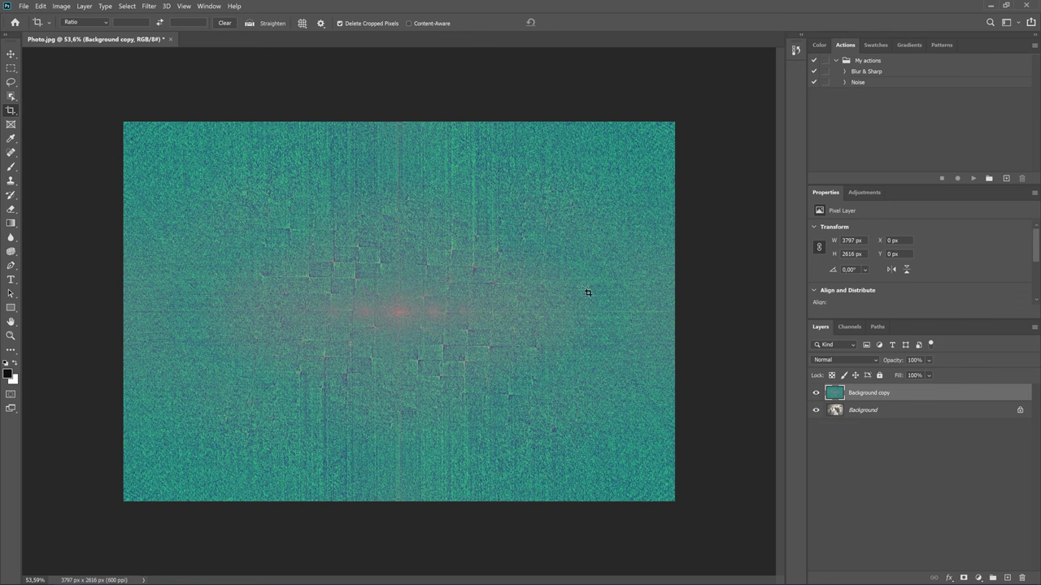
In the Channels panel, view only the Red channel.
left_click(852, 327)
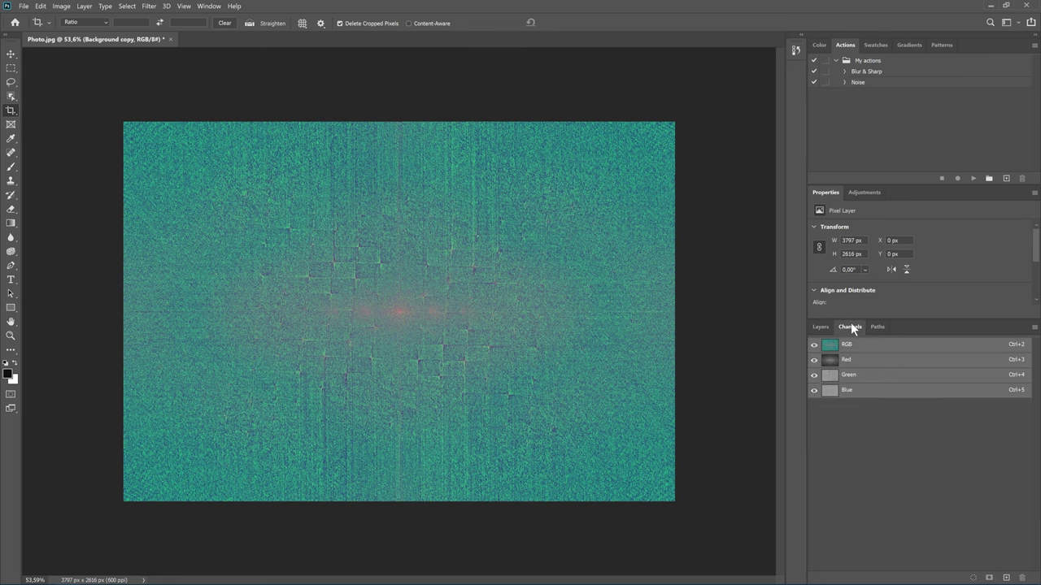
left_click(873, 363)
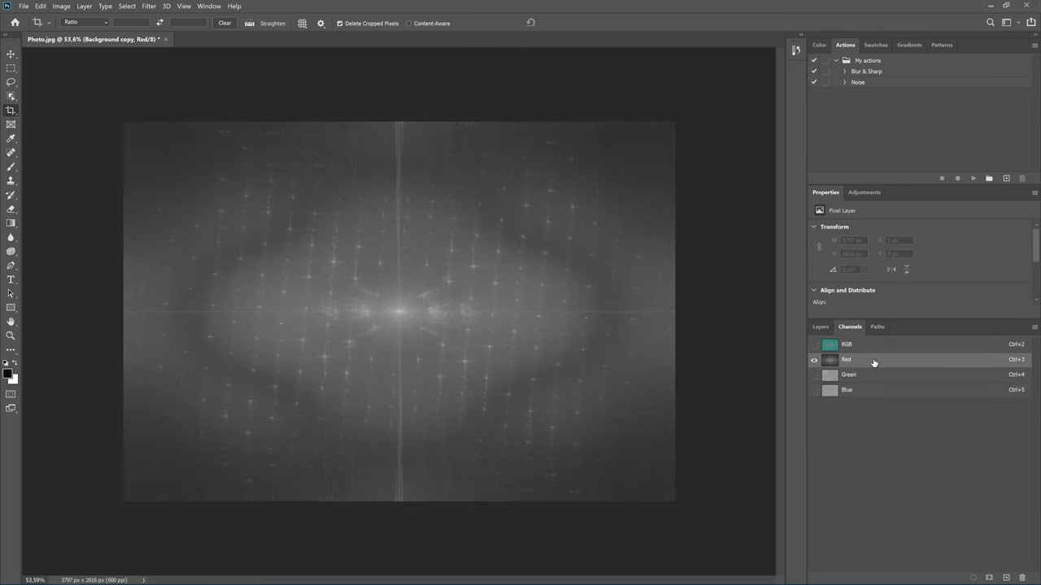
left_click(866, 345)
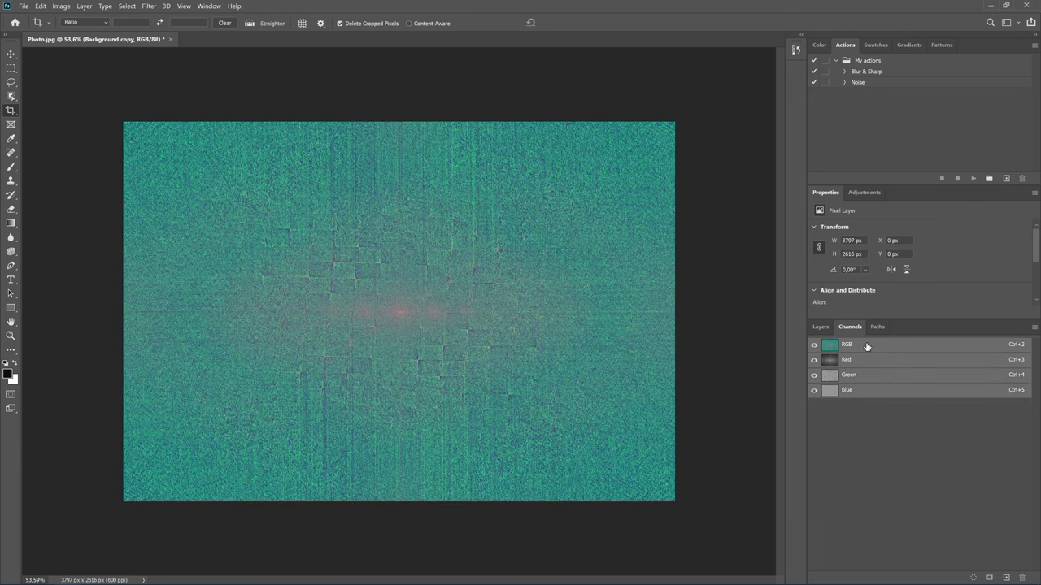
left_click(867, 361)
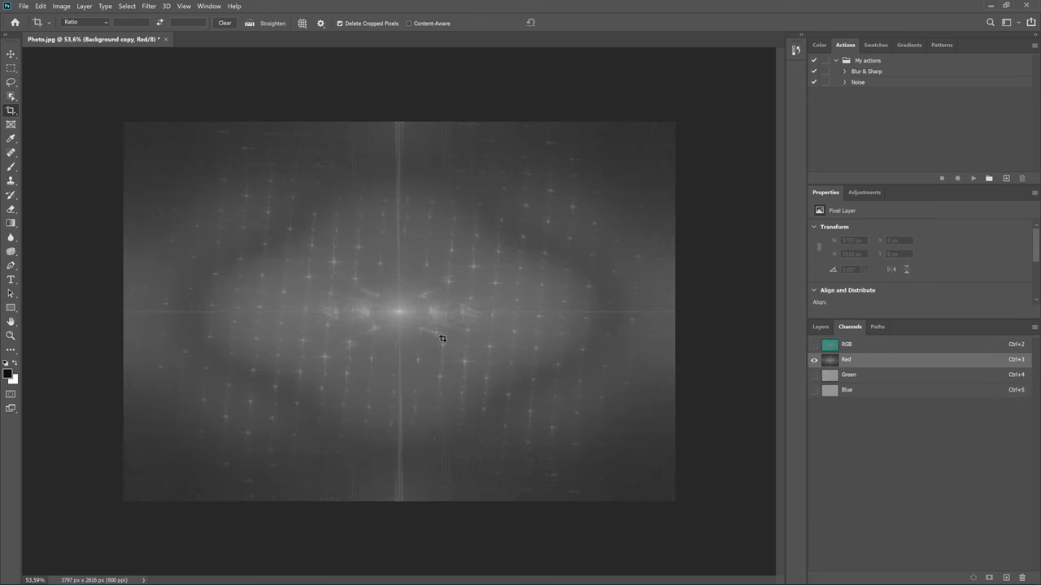
Switch to the Brush tool with slightly lowered hardness, zoomed on the spectrum's centre.
left_click(12, 167)
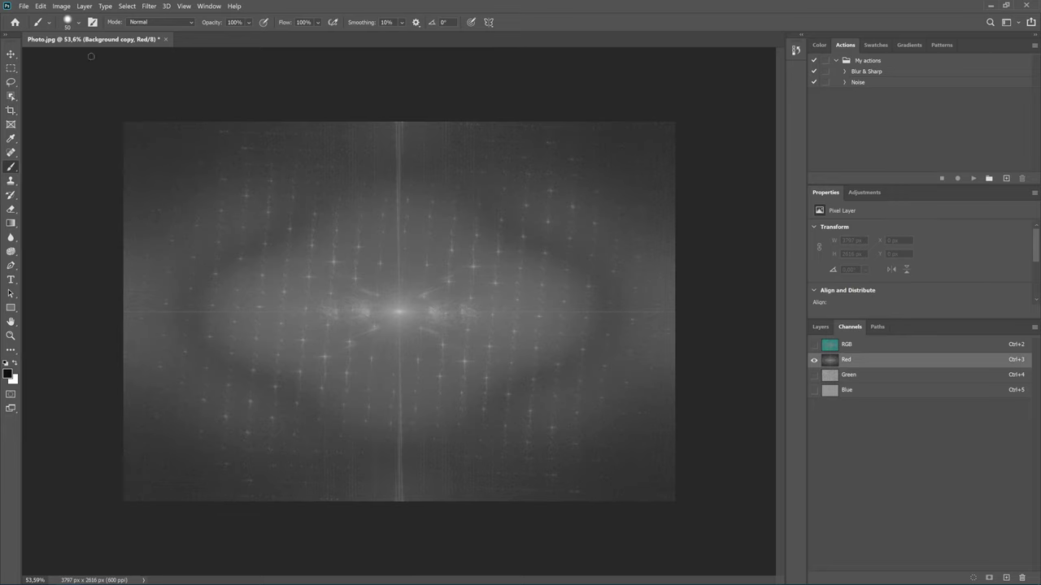
left_click(77, 24)
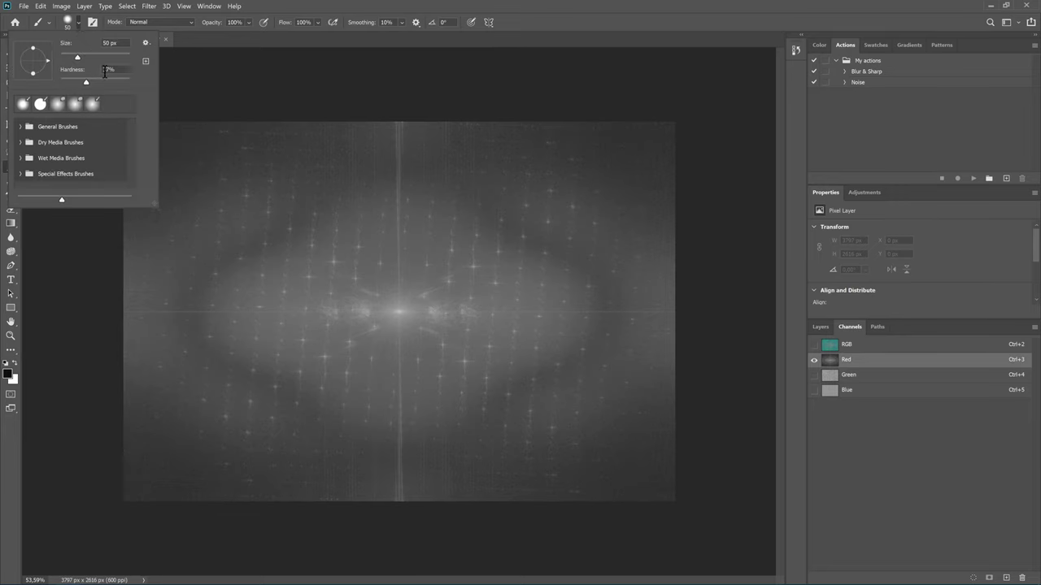
left_click_drag(87, 83, 77, 85)
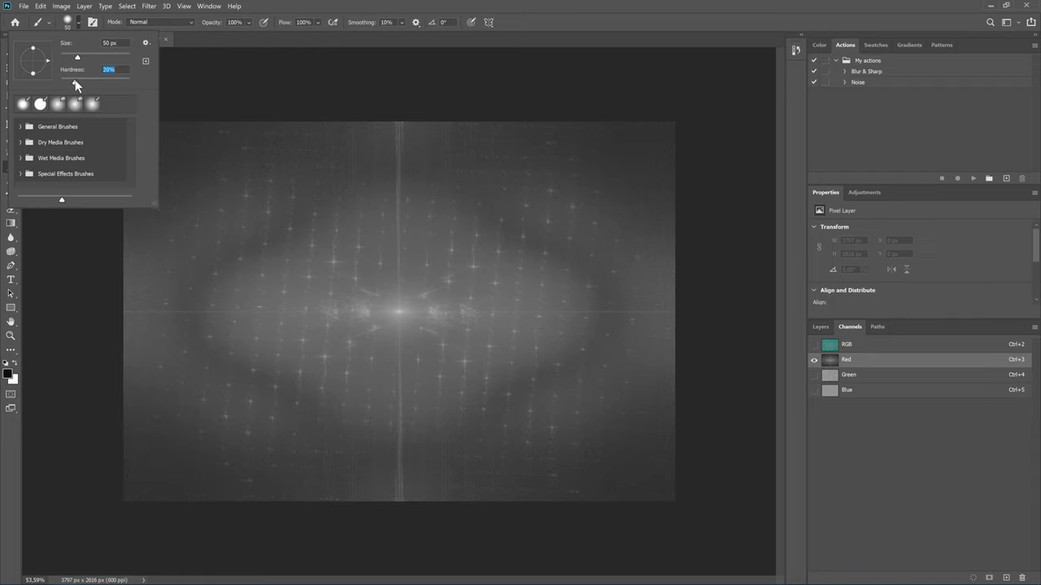
left_click(286, 84)
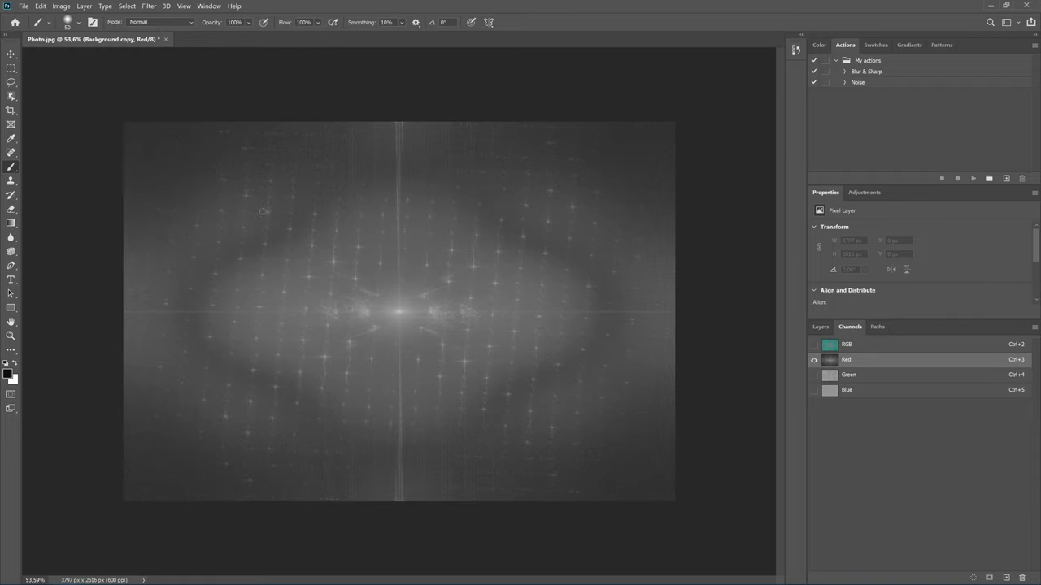
scroll(179, 374, "up", 2)
scroll(138, 377, "up", 3)
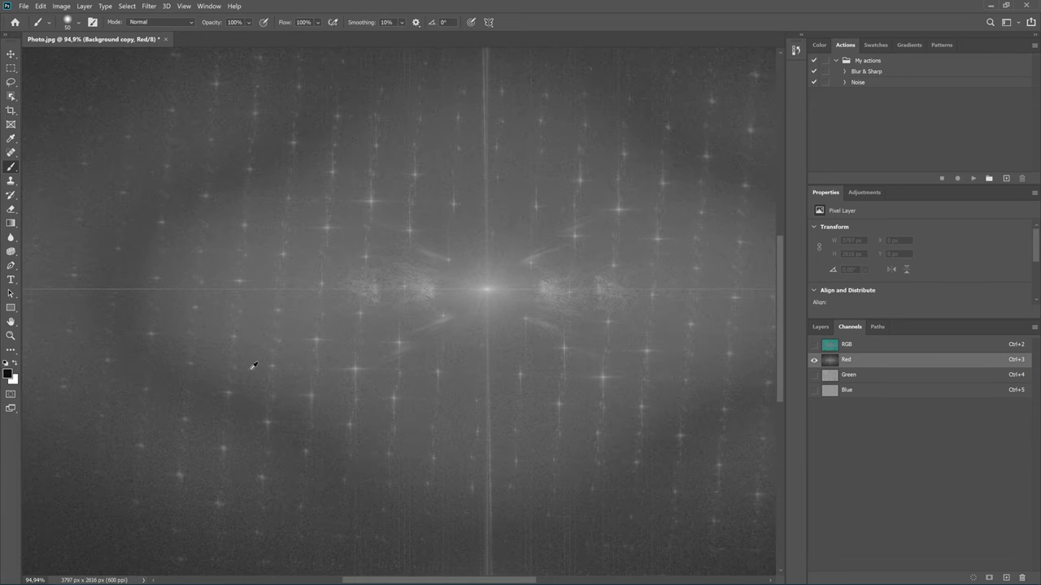
scroll(469, 304, "up", 2)
scroll(469, 304, "up", 1)
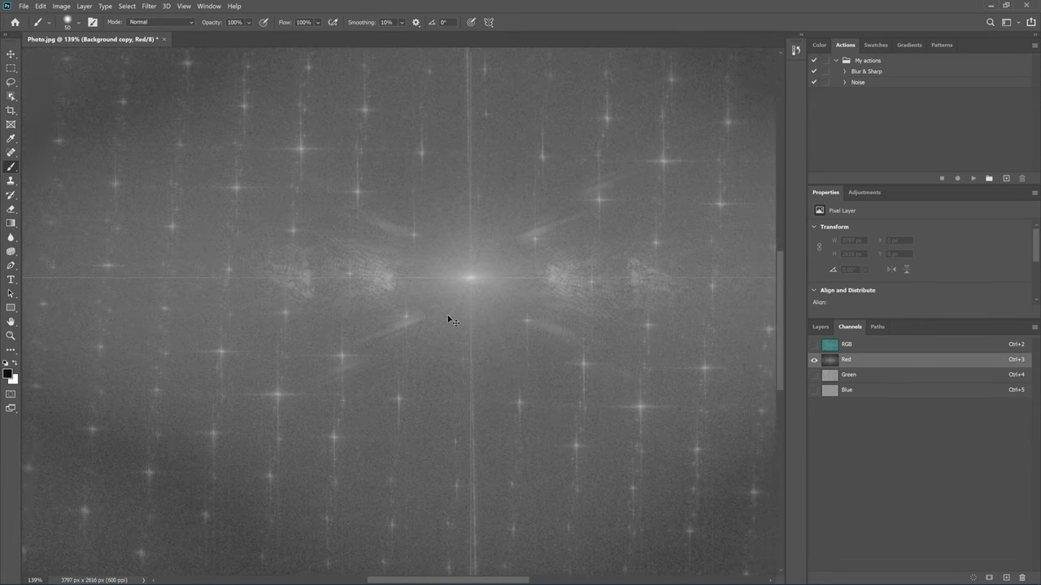
left_click_drag(448, 320, 422, 314)
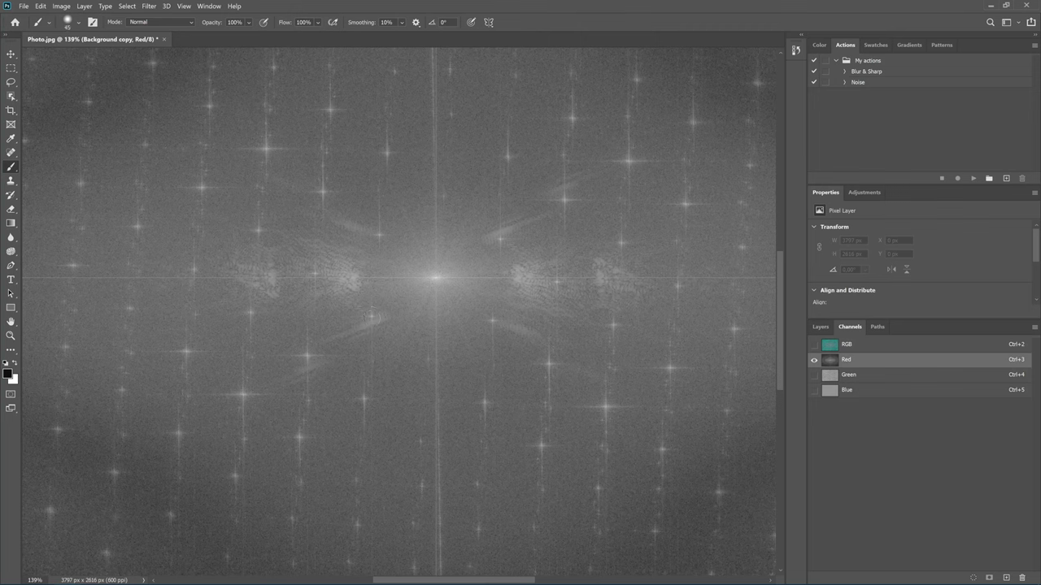
Set the foreground colour to pure black and paint the first peak dot.
left_click(371, 317)
left_click(10, 374)
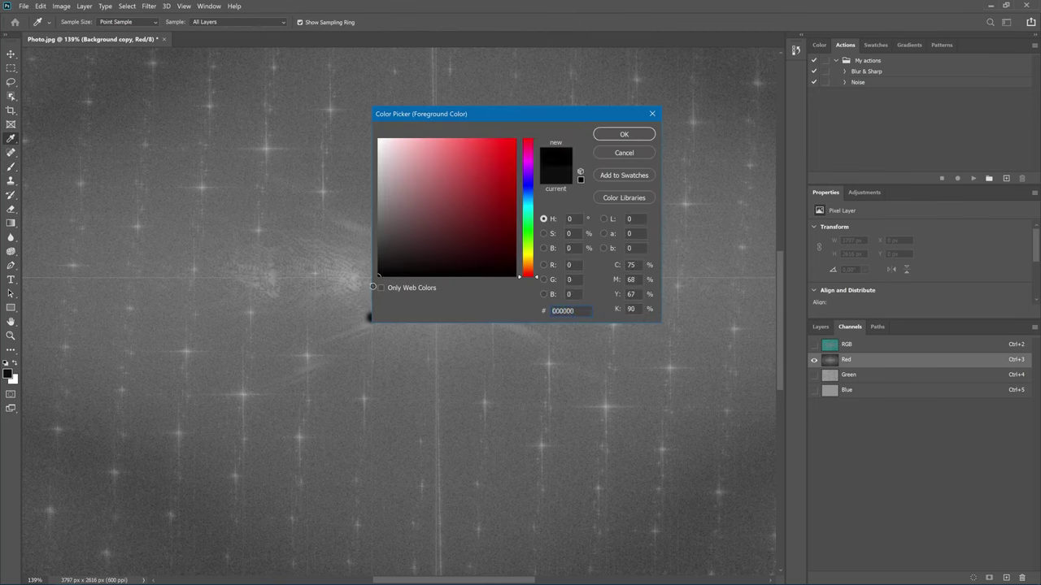
left_click(624, 134)
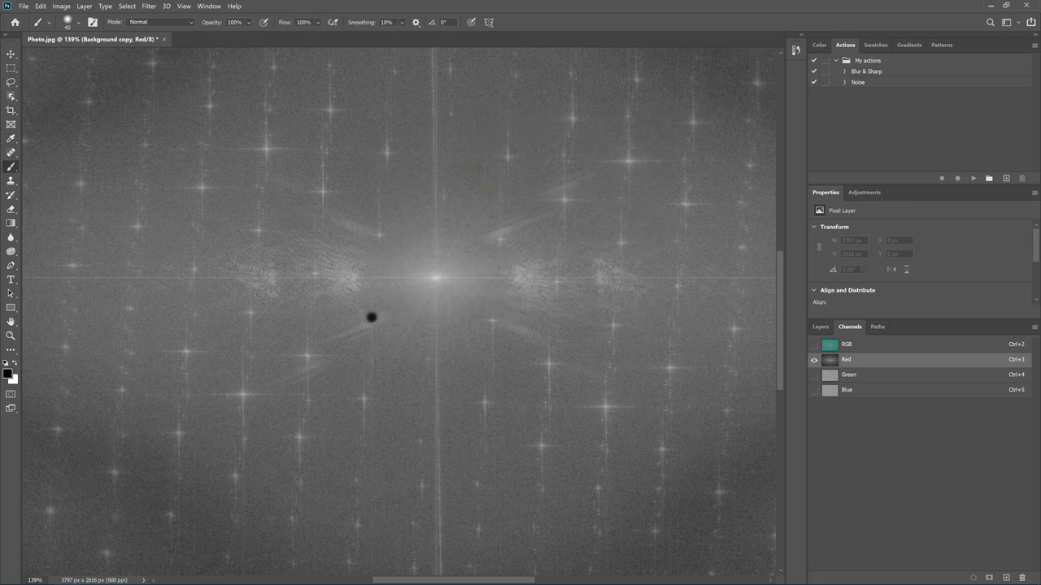
left_click(371, 317)
Black out the bright peaks surrounding the central glow with brush dots.
left_click(379, 235)
left_click(492, 320)
left_click(548, 364)
left_click(485, 404)
left_click(363, 399)
left_click(306, 356)
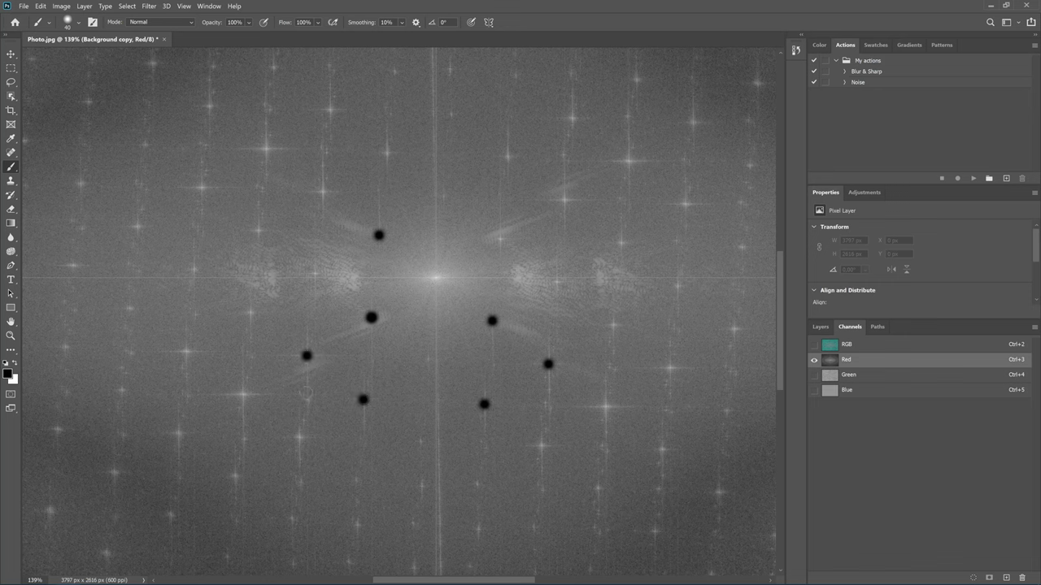
left_click(306, 400)
left_click(299, 437)
left_click(243, 396)
left_click(249, 314)
left_click(313, 271)
left_click(387, 152)
left_click(330, 109)
left_click(499, 239)
left_click(621, 242)
left_click(686, 204)
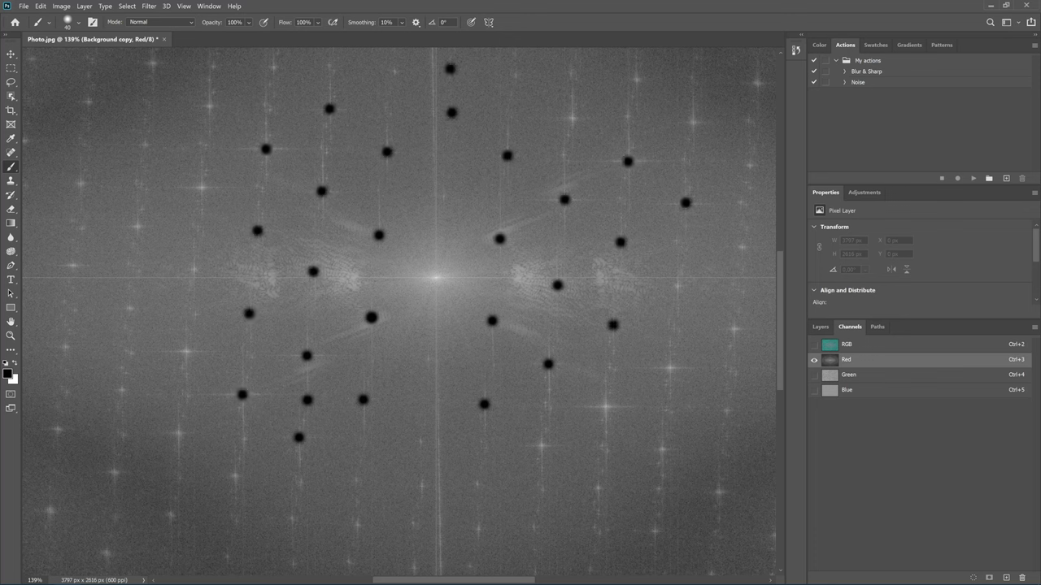
left_click(627, 115)
left_click(668, 369)
left_click(656, 532)
left_click(477, 530)
left_click(473, 484)
left_click(356, 503)
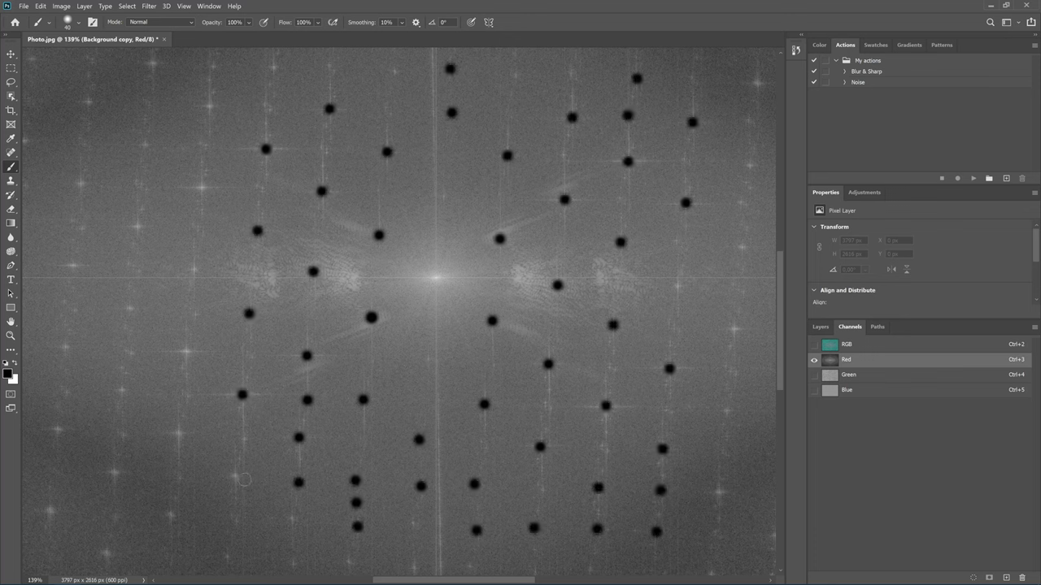
left_click(179, 431)
left_click(725, 412)
Cover the upper-right, right-side and lower-right peaks with black dots.
left_click_drag(686, 232, 430, 379)
left_click(493, 333)
left_click(504, 231)
left_click(562, 273)
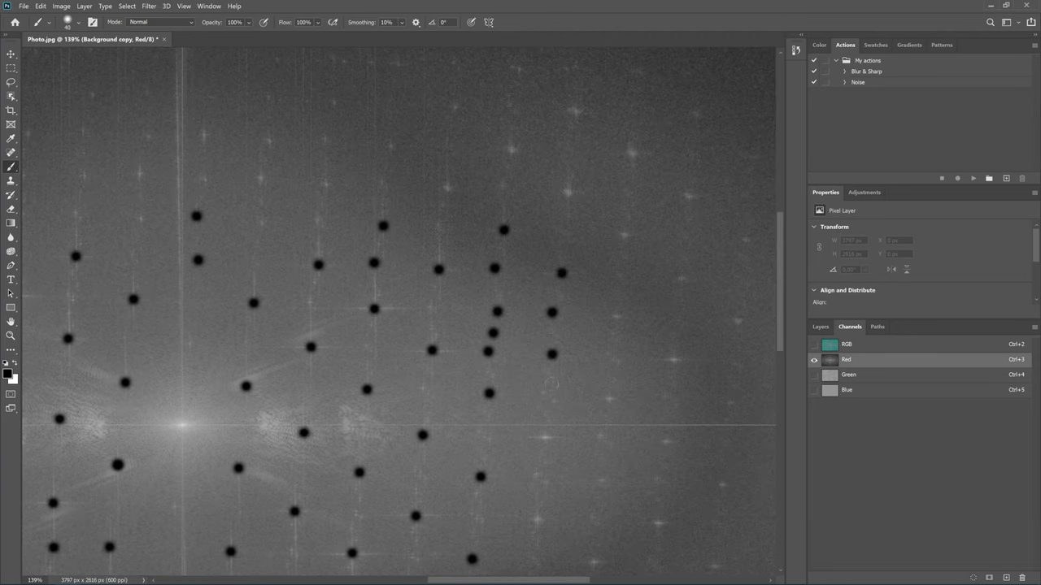
left_click(546, 437)
left_click(609, 398)
left_click(664, 444)
left_click(634, 154)
left_click(688, 197)
left_click(738, 320)
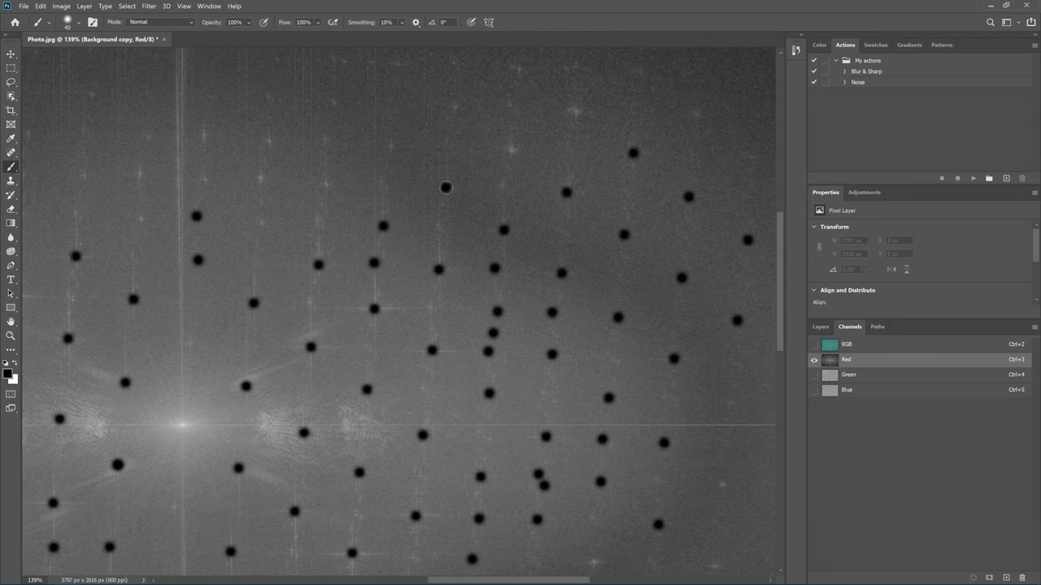
left_click(504, 185)
left_click(320, 222)
left_click(205, 179)
mouse_move(410, 574)
left_mouse_down()
mouse_move(334, 257)
mouse_move(284, 238)
left_mouse_up()
left_click(406, 265)
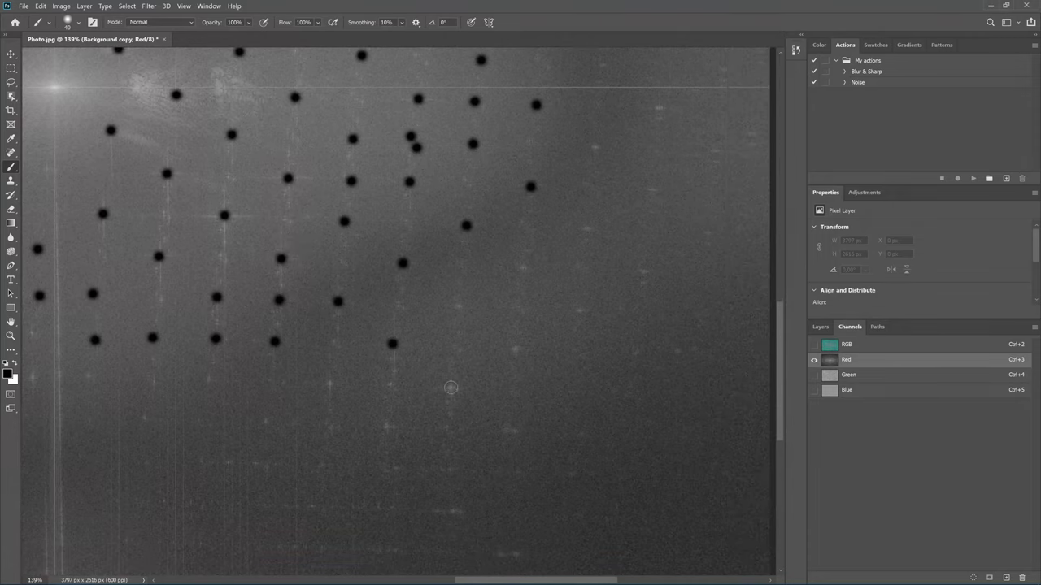
left_click(330, 385)
left_click(459, 305)
left_click_drag(429, 511, 460, 511)
left_click(208, 380)
left_click(152, 383)
left_click(159, 298)
left_click(587, 230)
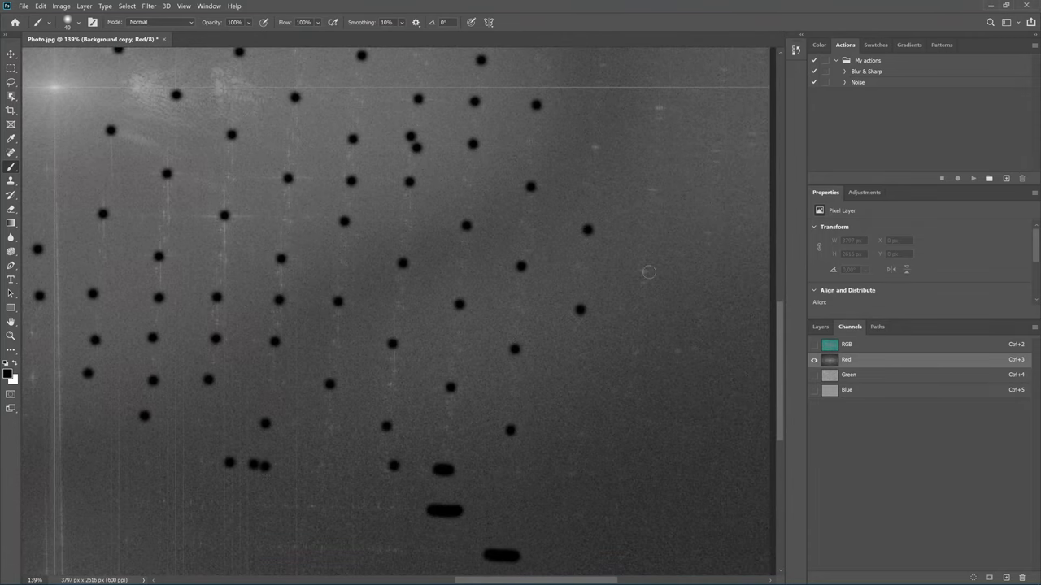
left_click(647, 272)
Cover the top-edge, upper-left and left-side peaks with black dots and short strokes.
left_click_drag(642, 293, 508, 545)
left_click(467, 315)
left_click_drag(288, 311, 342, 423)
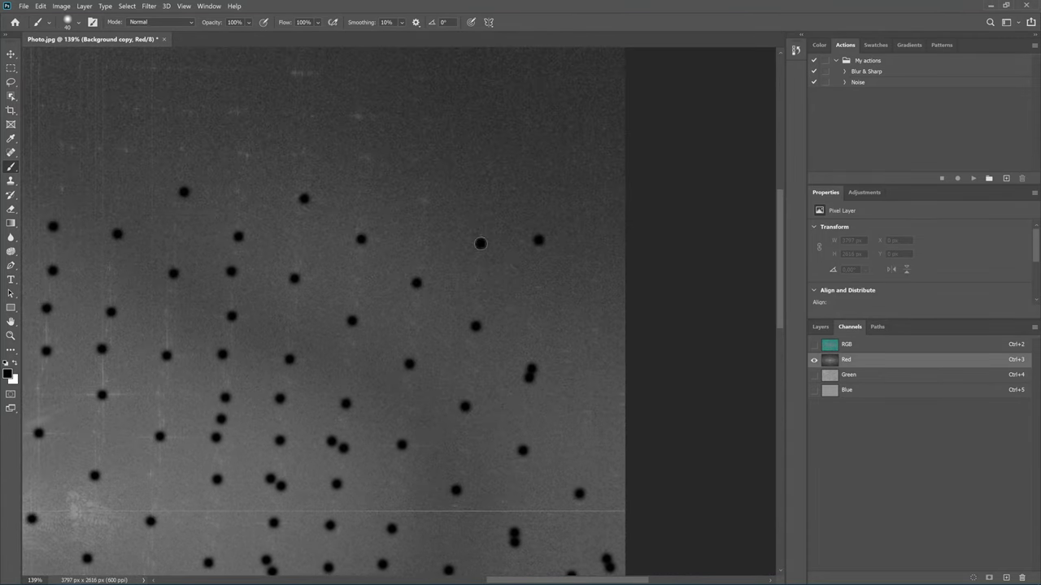
left_click(490, 300)
left_click_drag(411, 175, 437, 176)
left_click_drag(413, 218, 441, 218)
left_click(365, 334)
left_click_drag(292, 276, 387, 276)
left_click(387, 295)
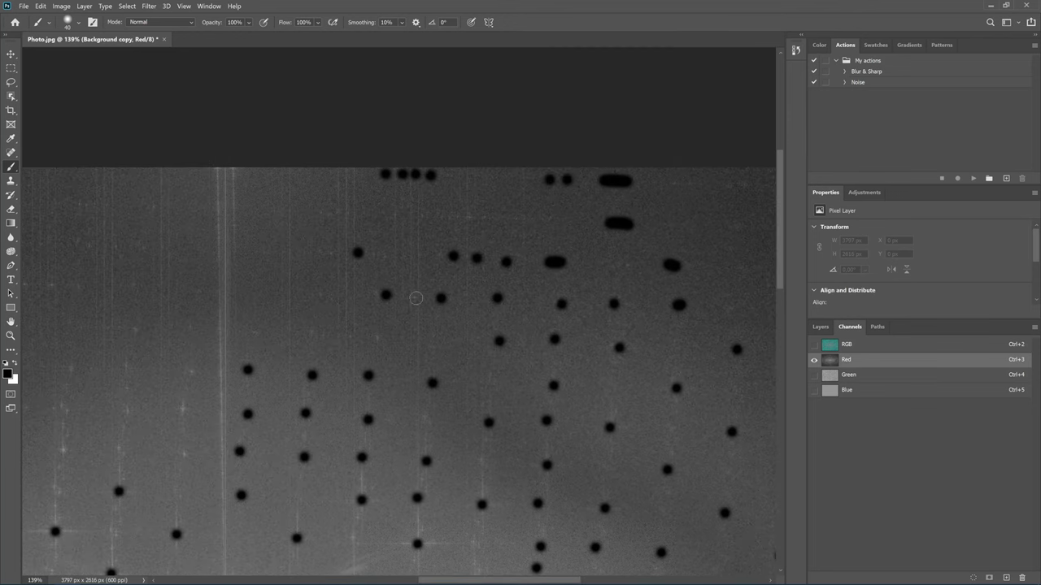
left_click_drag(268, 341, 683, 248)
left_click(464, 357)
left_click(408, 314)
left_click(347, 288)
left_click(278, 388)
left_click(282, 375)
left_click_drag(287, 309, 434, 235)
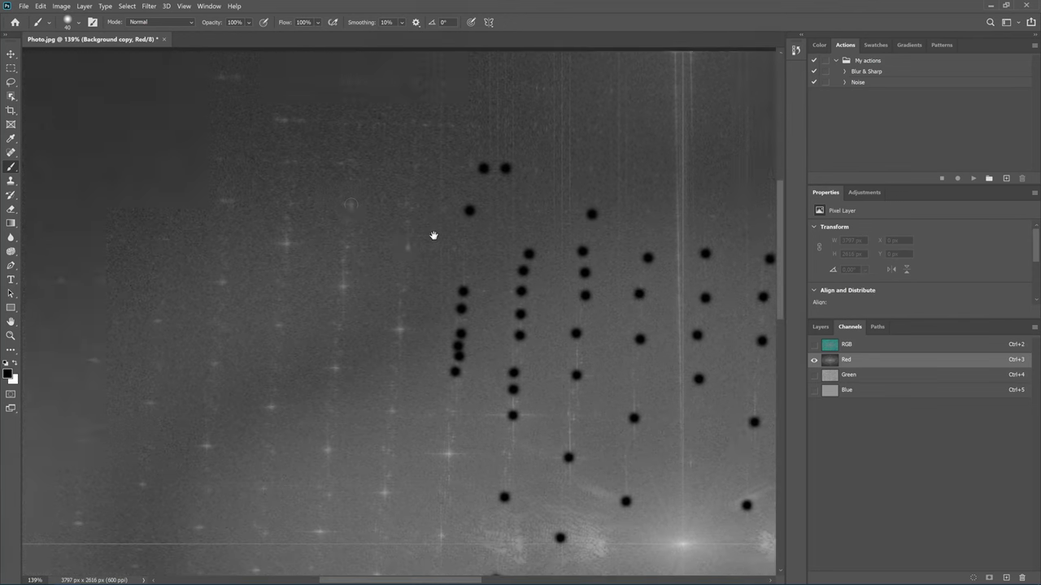
left_click(376, 255)
left_click(433, 331)
left_click(335, 232)
left_click(326, 313)
left_click(276, 187)
left_click(214, 229)
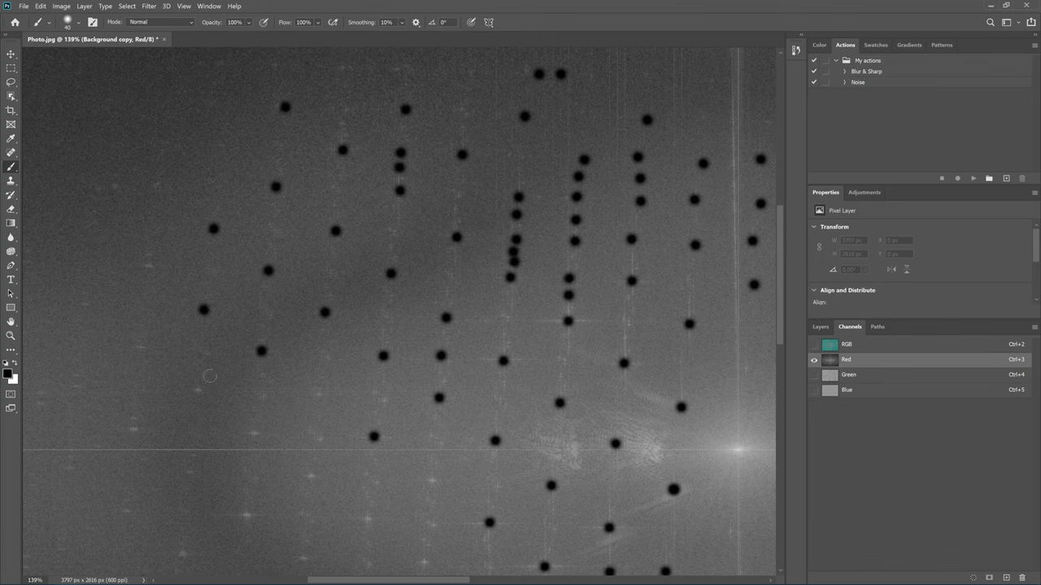
left_click(321, 395)
Cover the left-edge, lower, bottom-edge and bottom-left peaks with black dots.
left_click_drag(81, 390, 309, 358)
left_click(375, 233)
left_click_drag(352, 485, 312, 315)
left_click(312, 315)
left_click(496, 278)
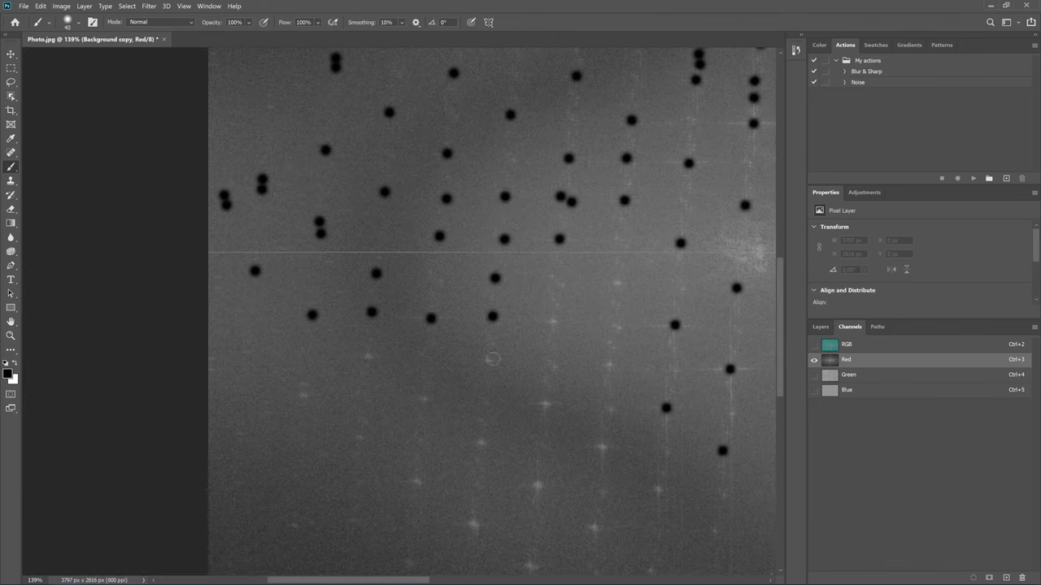
left_click(620, 325)
left_click(544, 407)
left_click(425, 404)
left_click_drag(416, 482, 347, 351)
left_click(404, 393)
left_click(461, 435)
left_click_drag(461, 435, 340, 330)
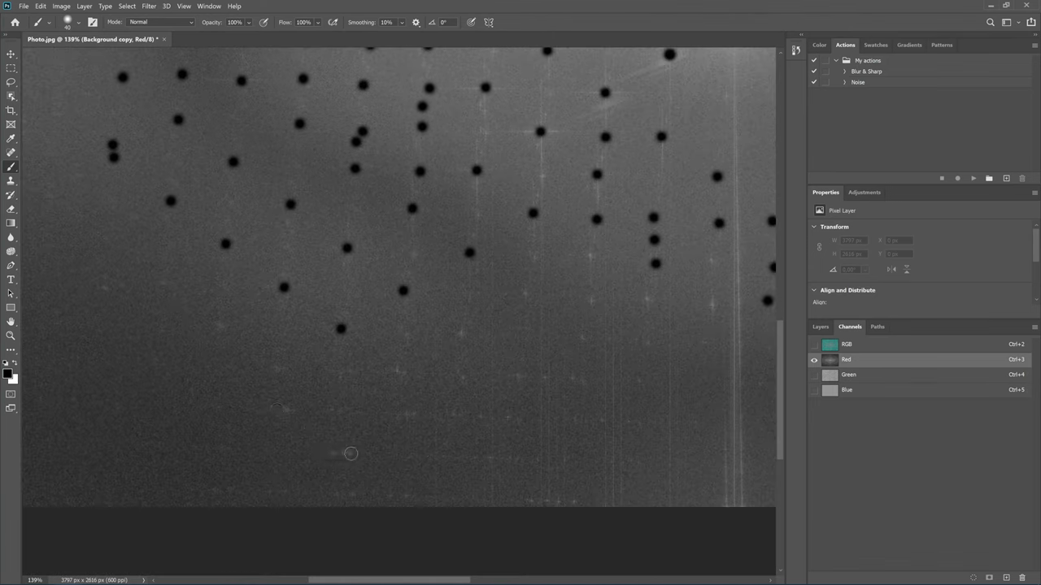
left_click_drag(323, 453, 351, 453)
left_click(463, 376)
left_click(519, 376)
left_click(548, 377)
left_click(588, 259)
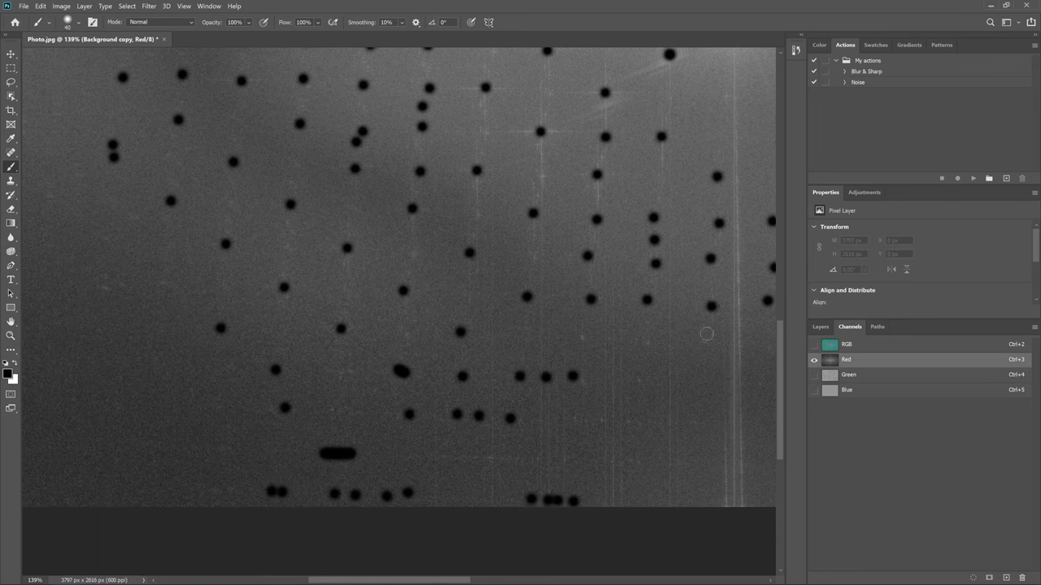
left_click(705, 338)
left_click_drag(706, 338, 267, 344)
left_click(535, 440)
left_click(616, 441)
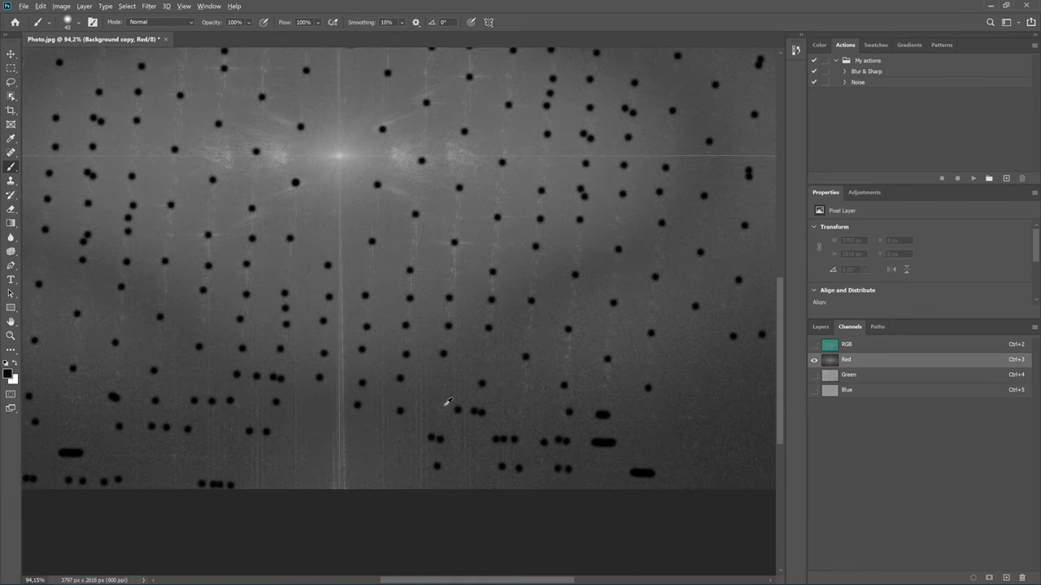
Paint over remaining top-edge peaks and any missed peaks, then zoom back out.
scroll(595, 445, "up", 10)
left_click_drag(340, 181, 310, 181)
left_click_drag(271, 134, 251, 134)
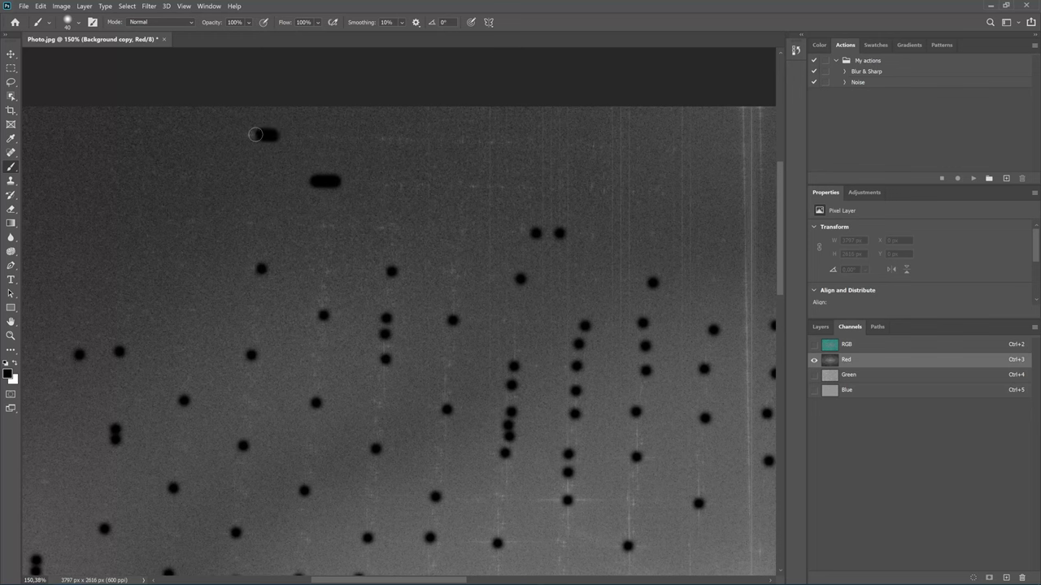
left_click(471, 186)
left_click(466, 230)
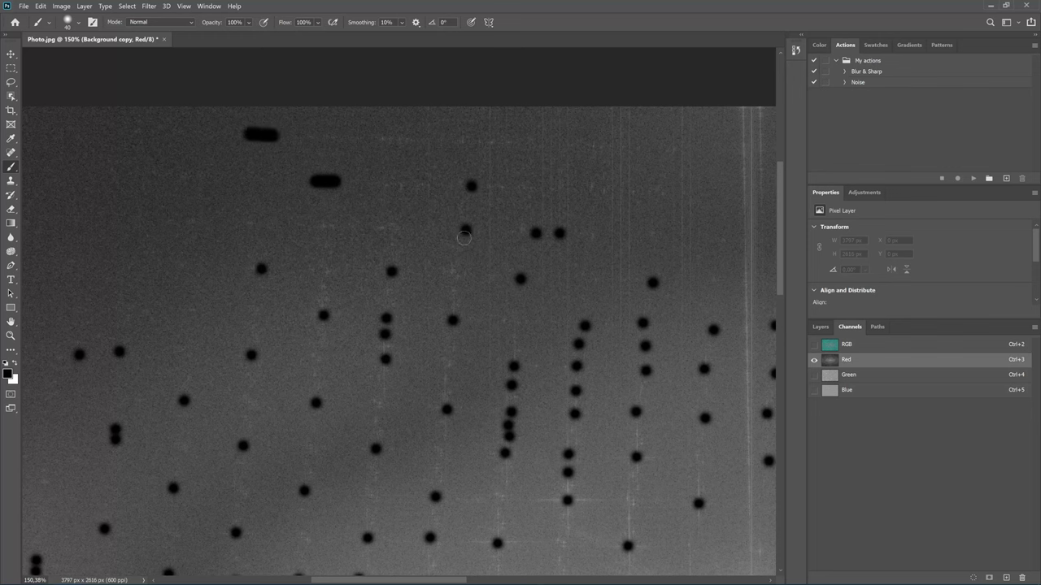
left_click(385, 228)
left_click(325, 226)
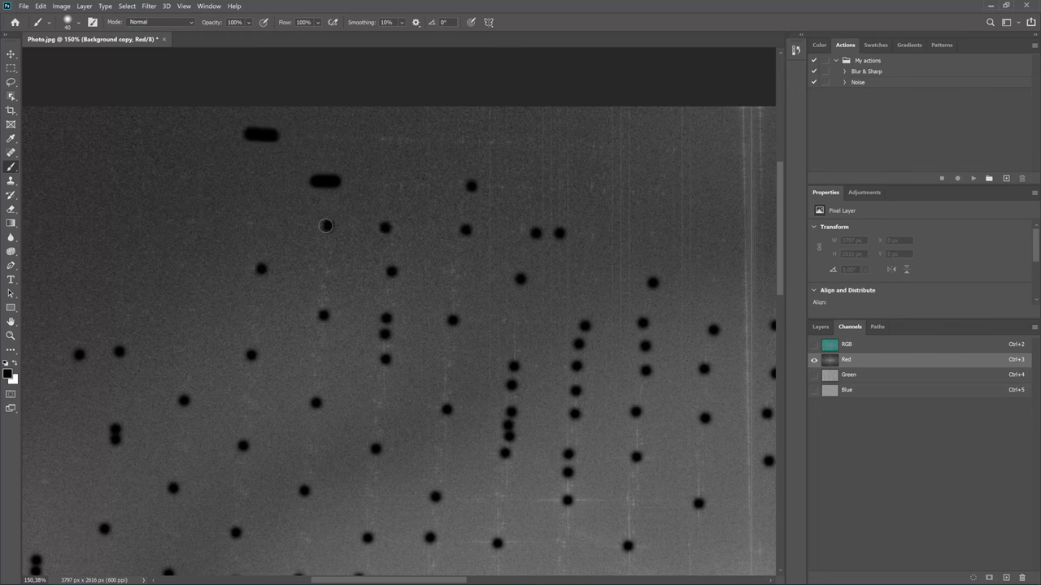
left_click(326, 270)
left_click(320, 288)
scroll(423, 228, "down", 3)
scroll(423, 228, "down", 3)
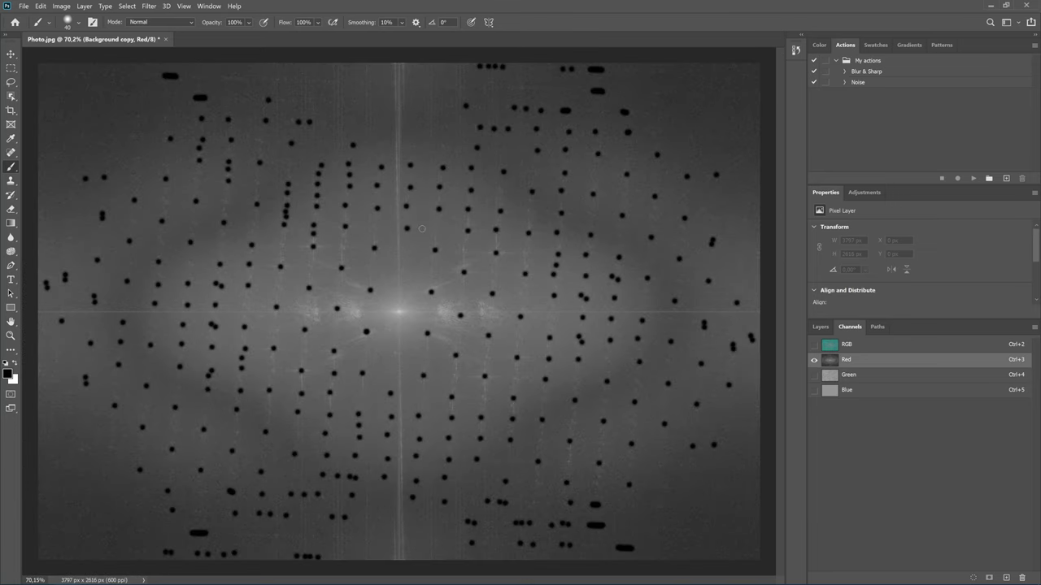
scroll(422, 226, "down", 1)
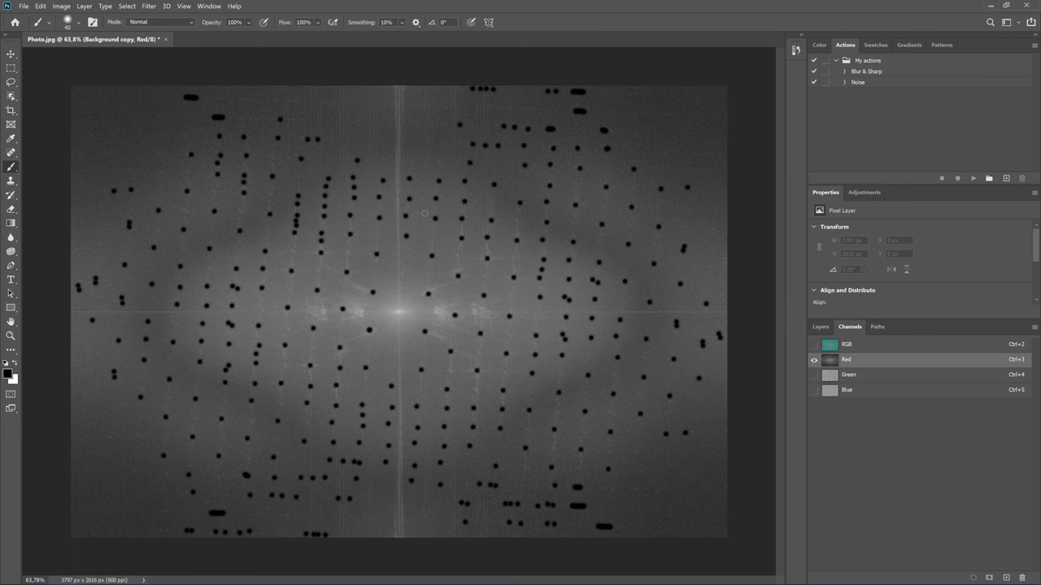
Return to the RGB composite and apply the inverse FFT filter.
left_click(861, 349)
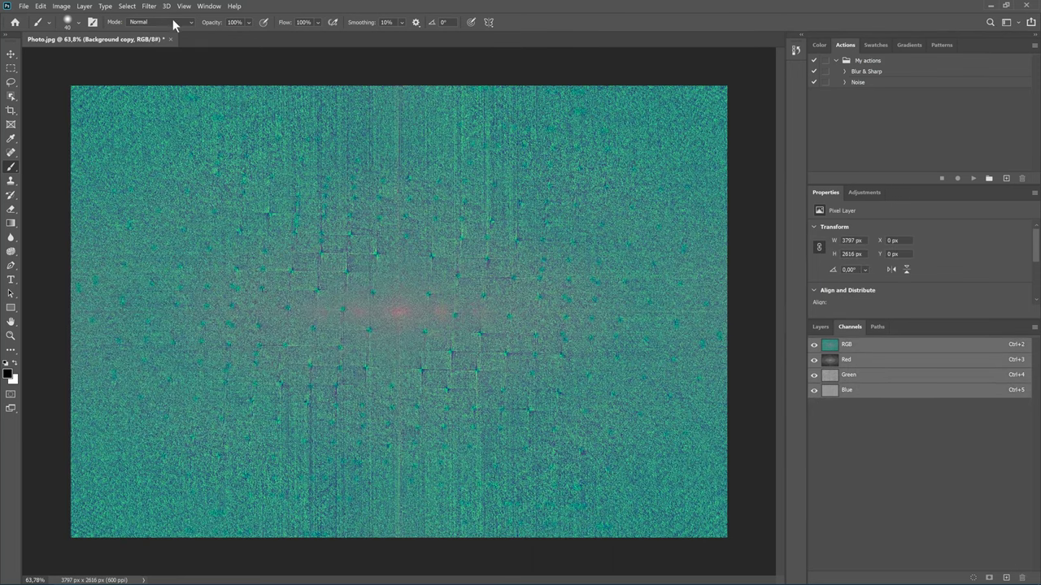
left_click(150, 7)
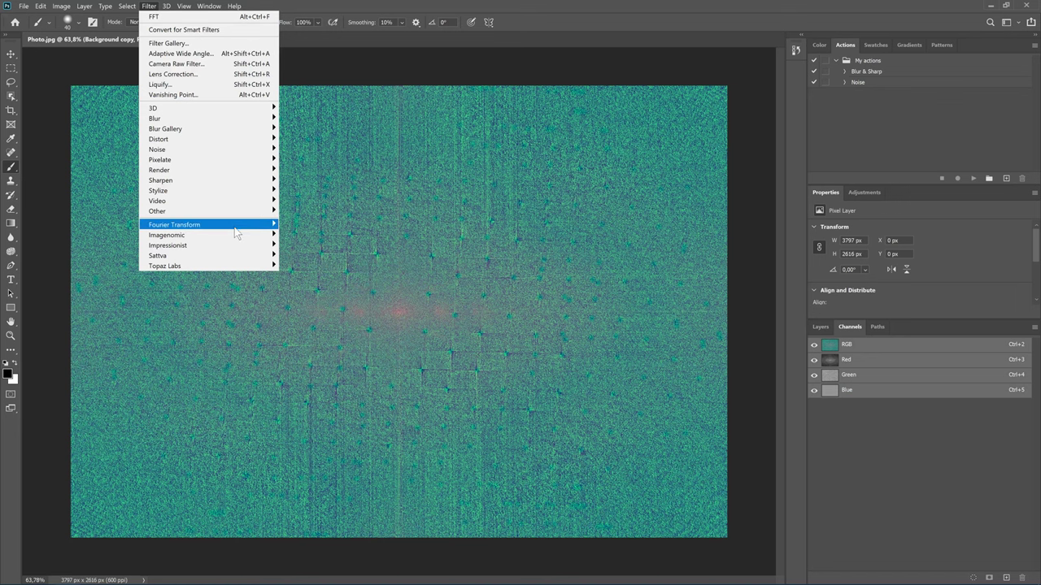
mouse_move(174, 225)
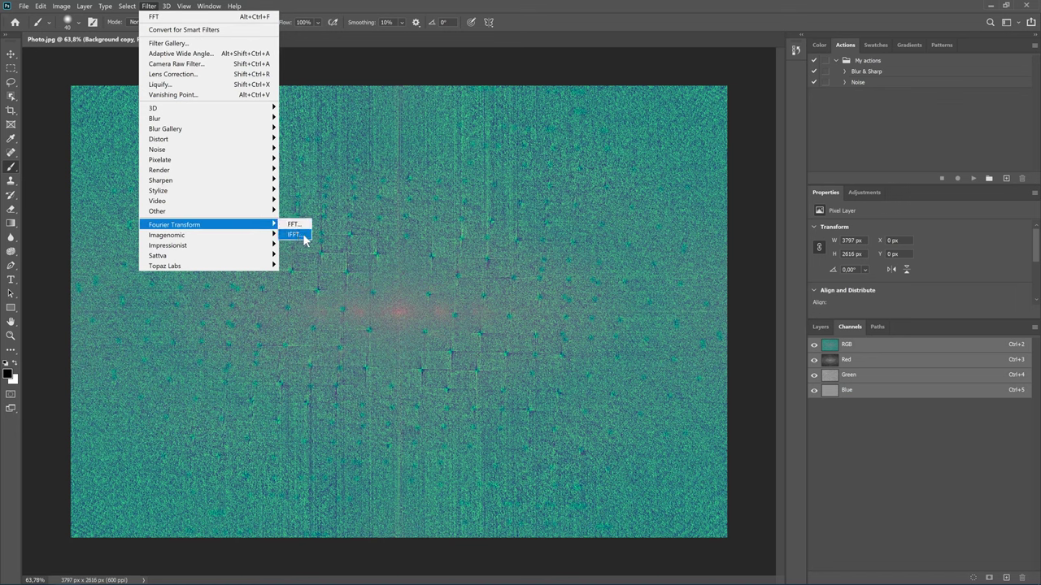
left_click(306, 237)
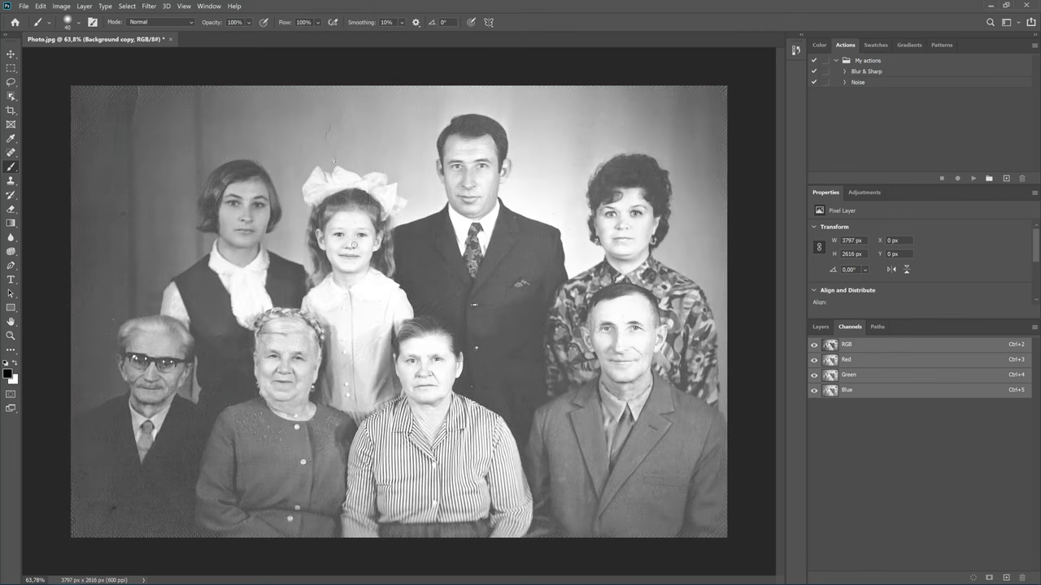
Toggle the Background copy layer three times to compare, leave it visible, and fit on screen.
left_click(820, 327)
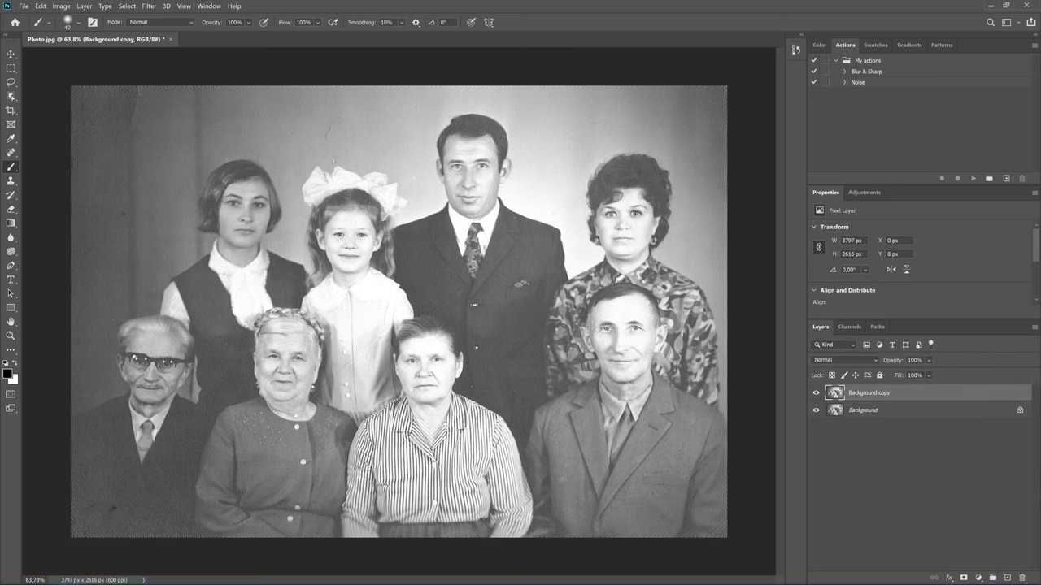
scroll(307, 163, "up", 5)
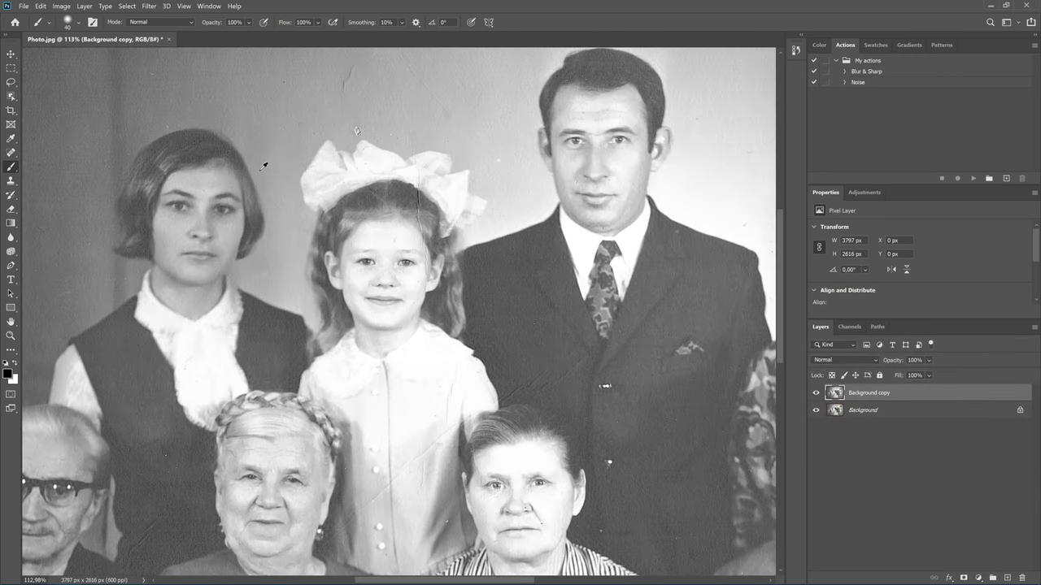
scroll(307, 162, "up", 4)
left_click(817, 393)
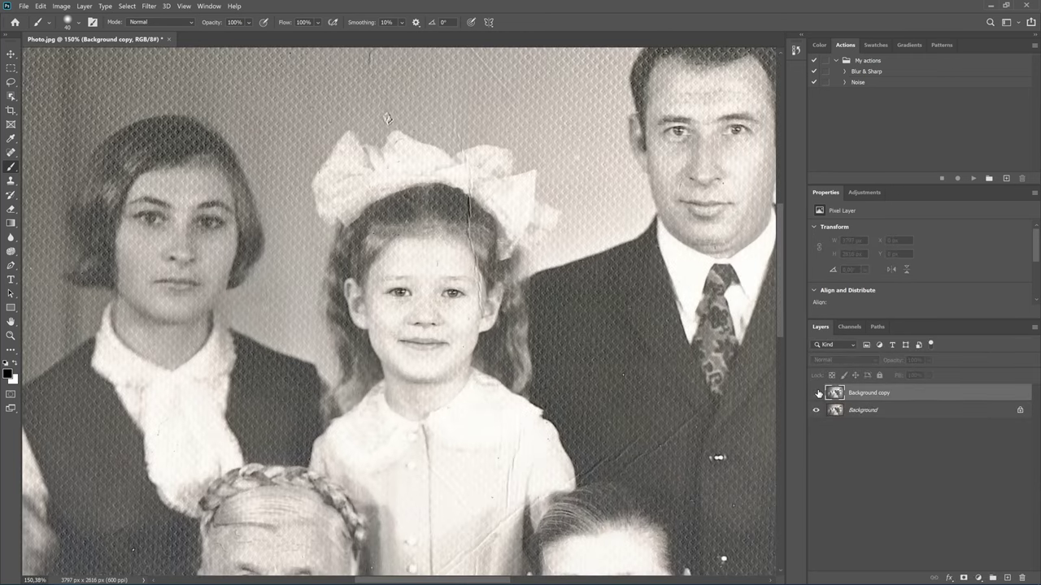
left_click(817, 393)
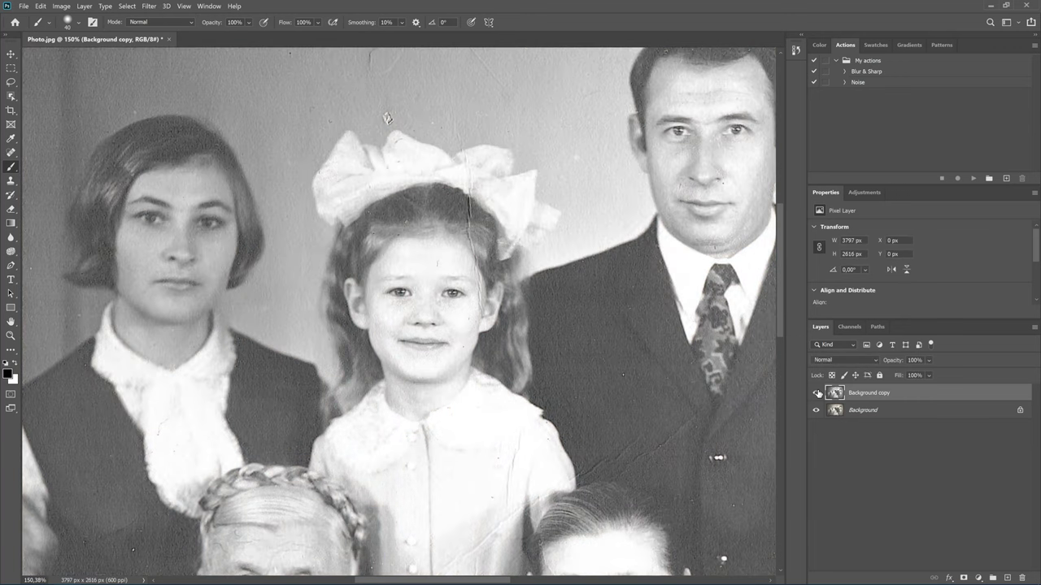
left_click(817, 392)
left_click(817, 392)
left_click(817, 393)
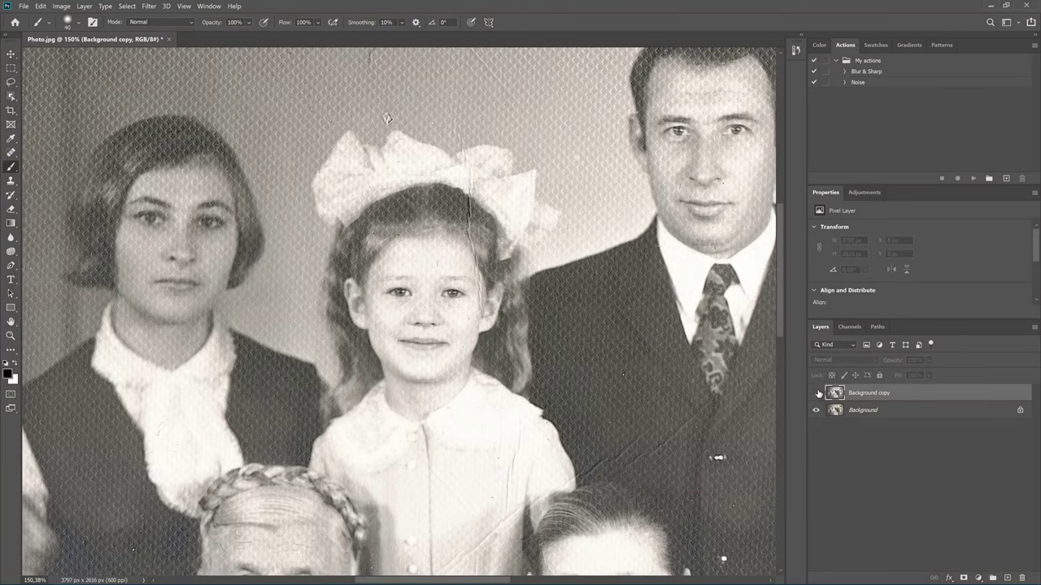
left_click(817, 393)
key("ctrl+0")
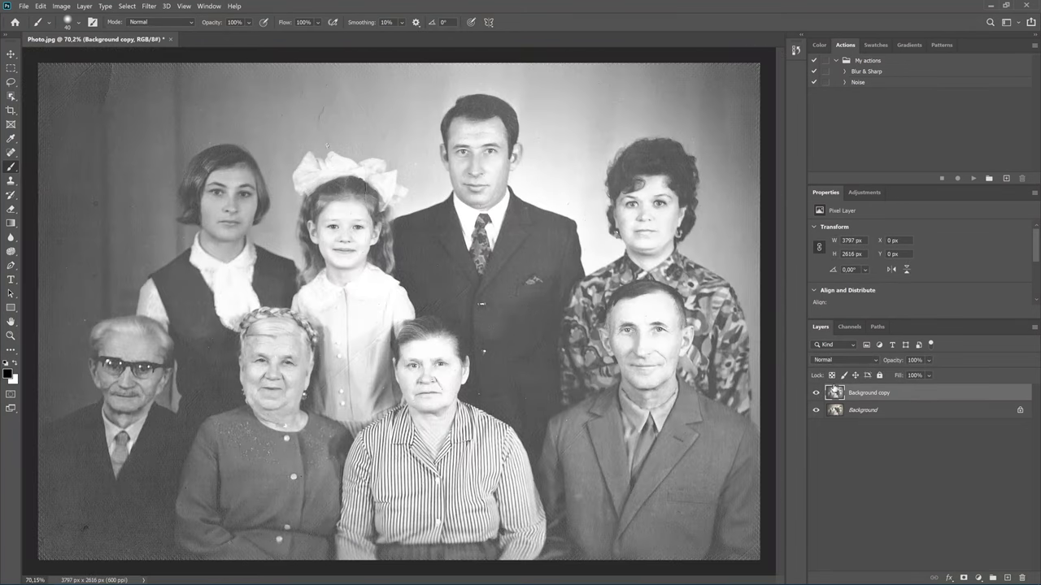
Duplicate the layer as Background copy 2 and give it Camera Raw Noise Reduction 37.
key("ctrl+j")
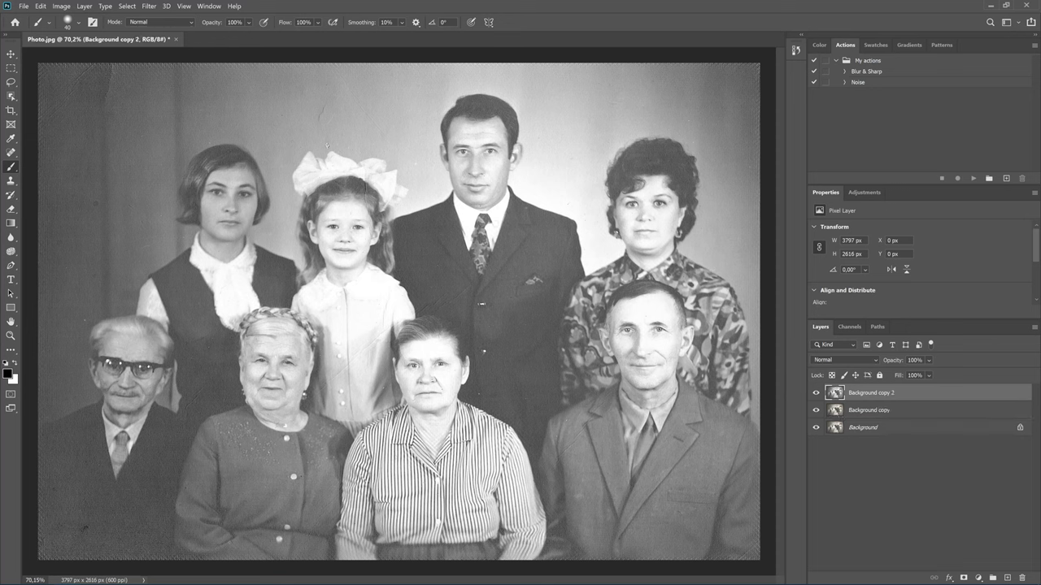
left_click(149, 6)
mouse_move(161, 180)
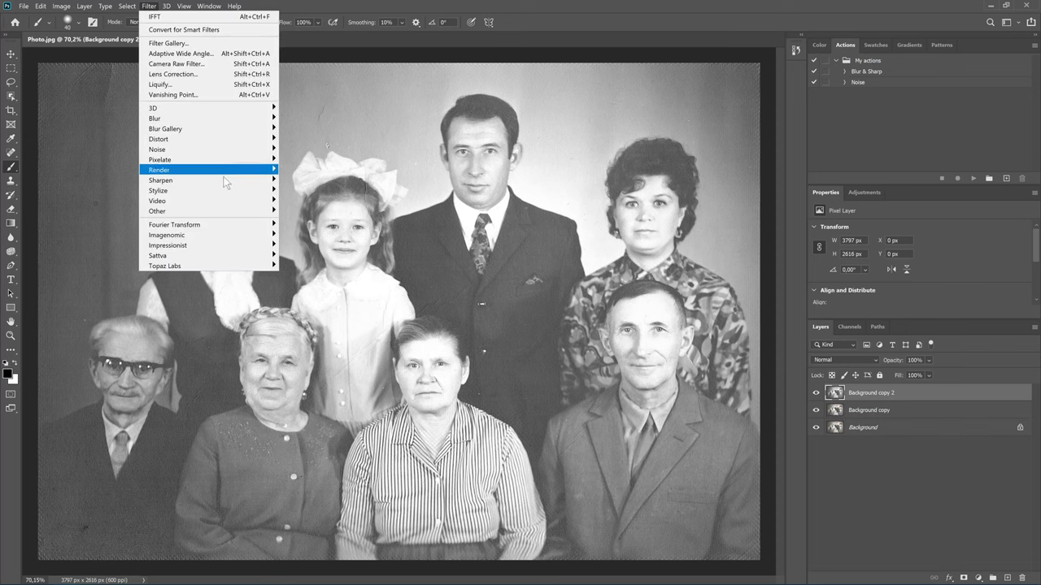
left_click(211, 64)
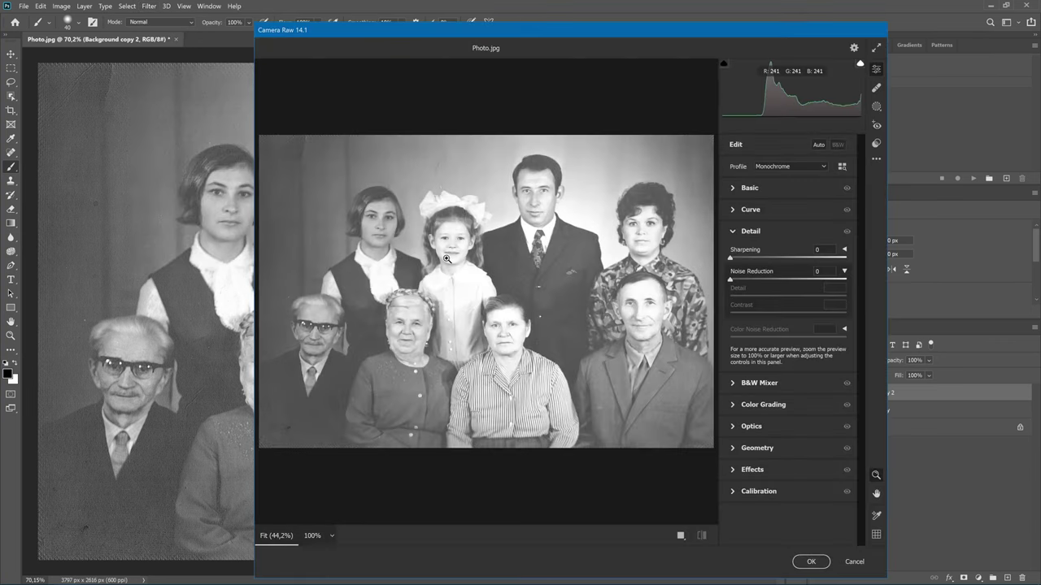
left_click(490, 251)
left_click(533, 235)
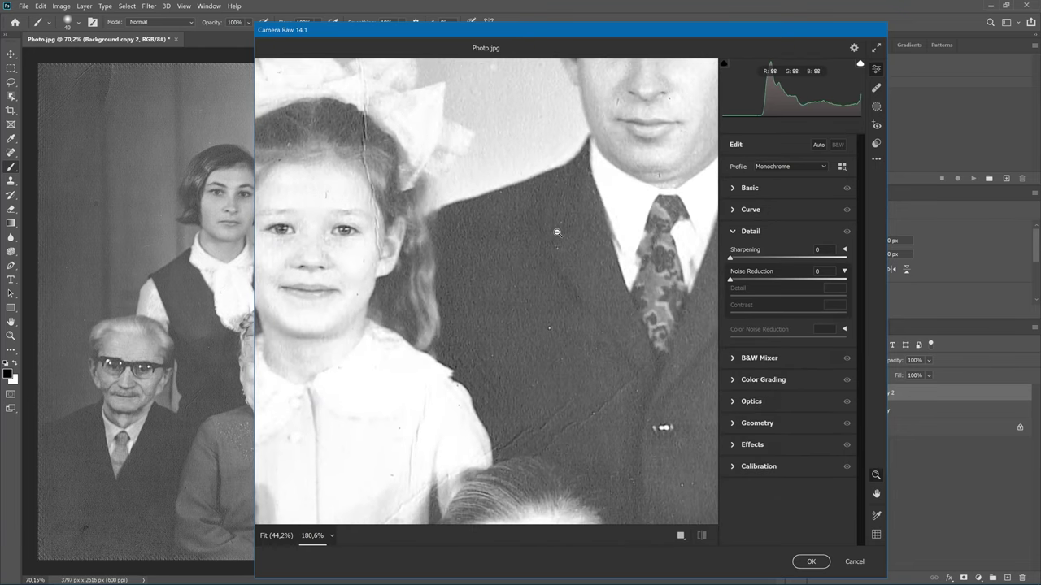
mouse_move(730, 279)
left_mouse_down()
mouse_move(767, 280)
mouse_move(721, 296)
left_mouse_up()
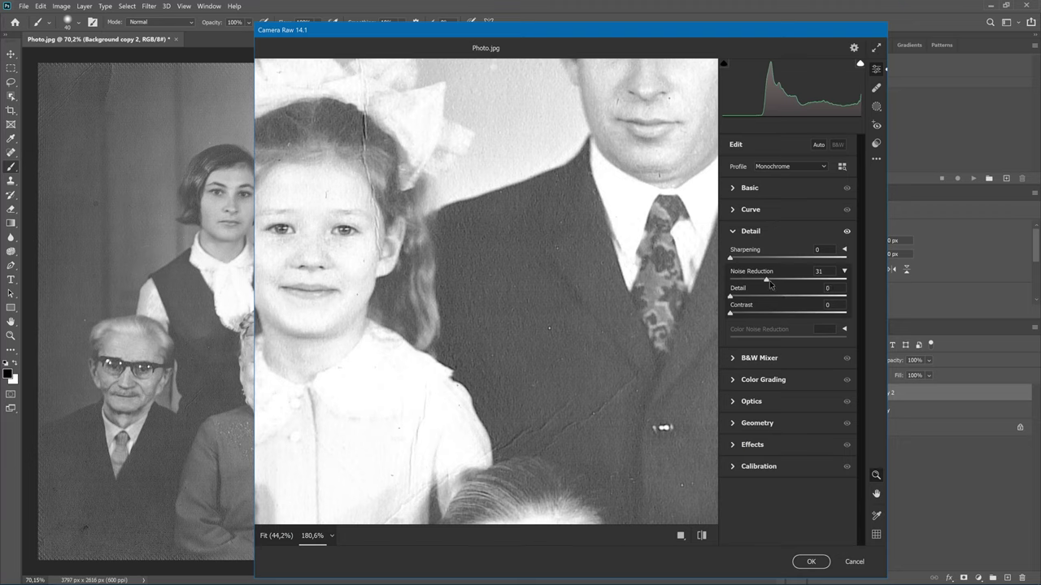
left_click_drag(766, 280, 774, 280)
left_click(800, 561)
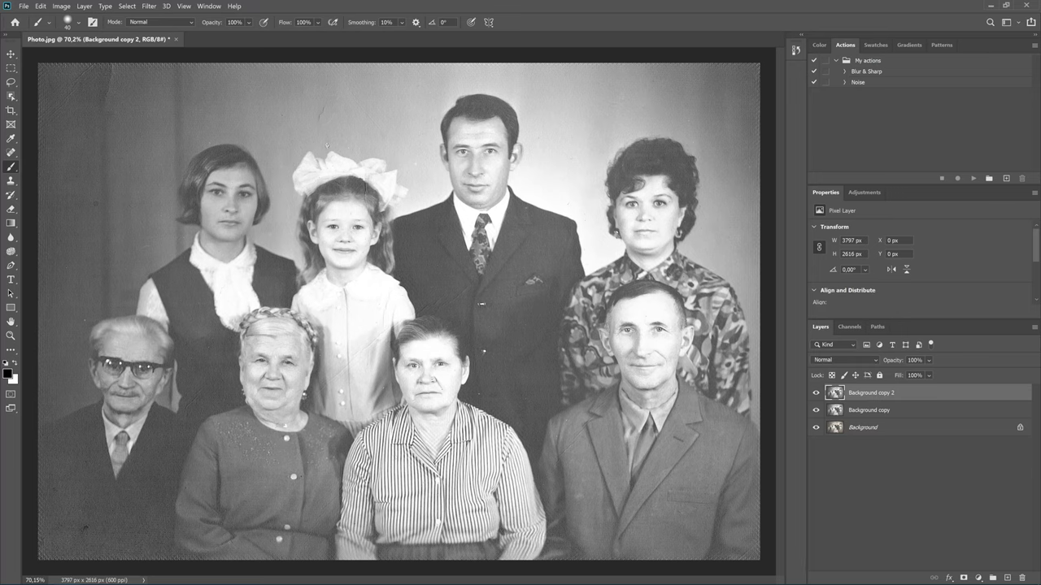
Add a Solid Color fill layer of 50% mid gray (808080) above Background copy 2.
left_click(875, 83)
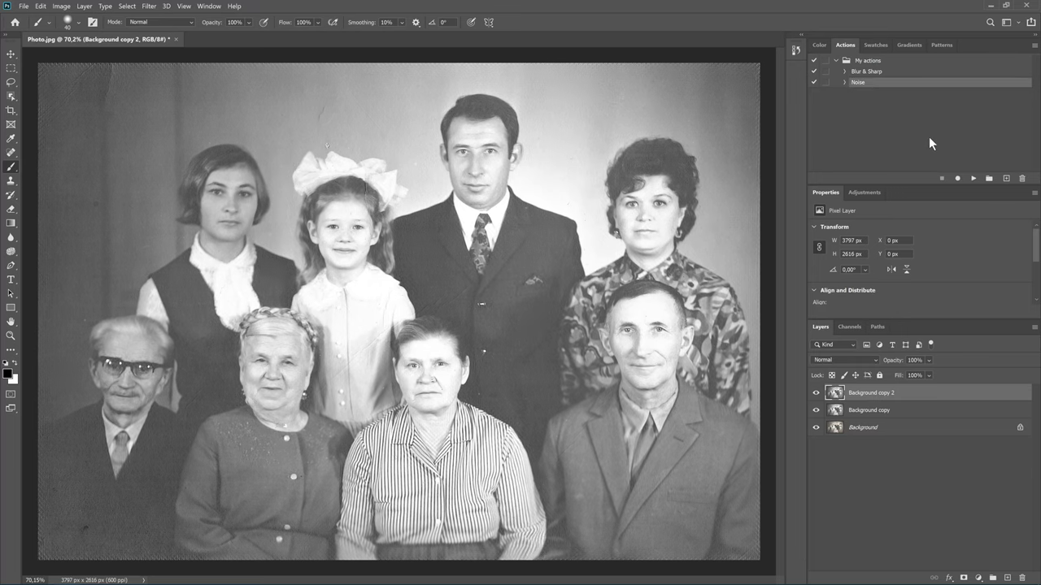
left_click(903, 470)
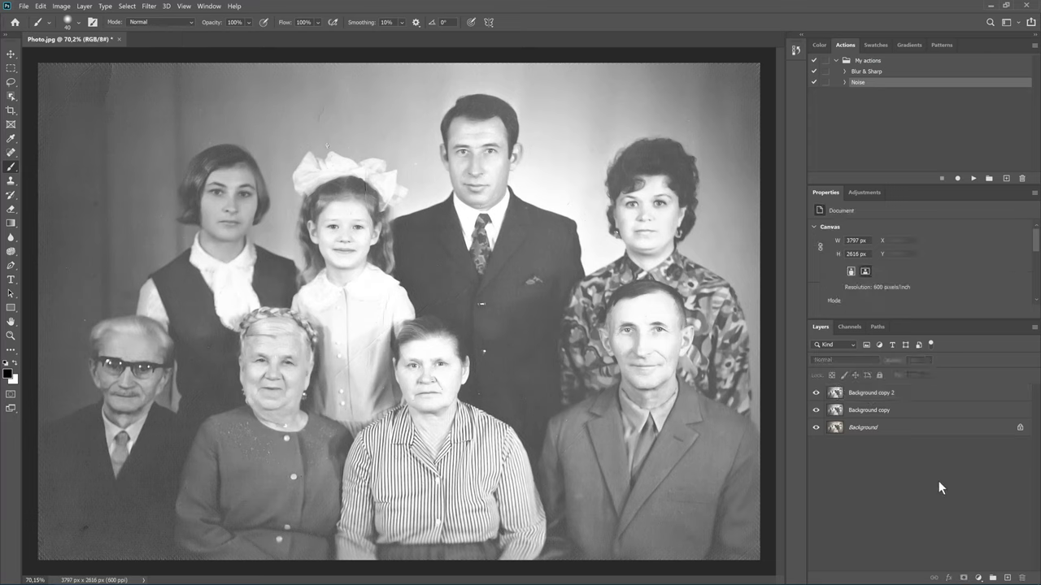
left_click(911, 393)
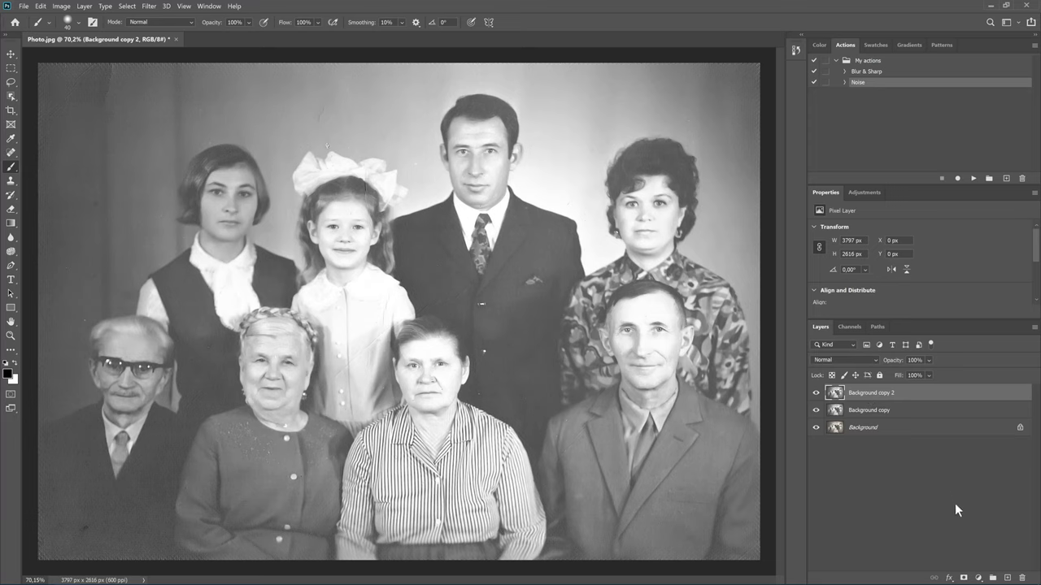
left_click(979, 578)
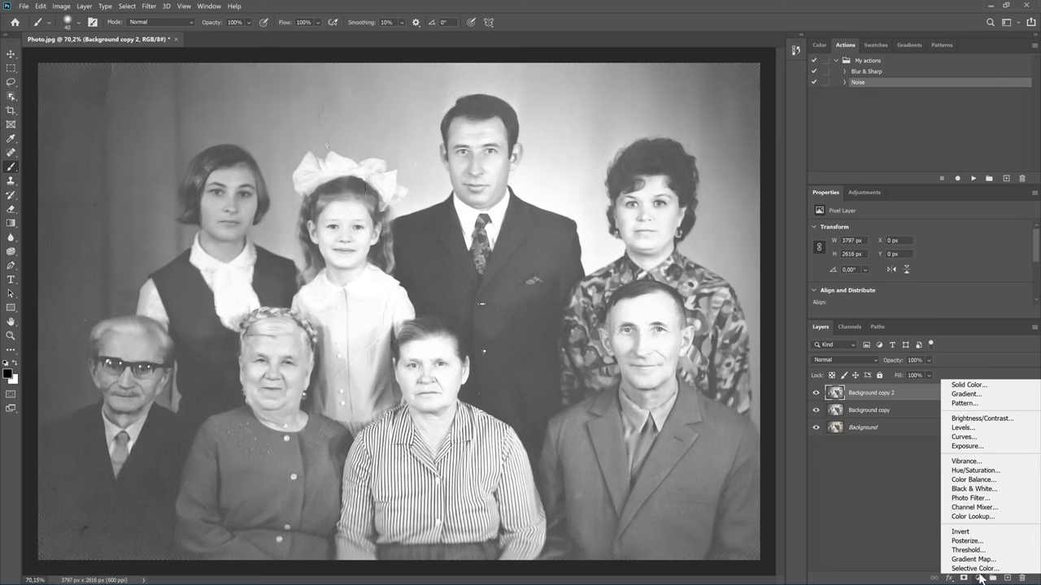
left_click(964, 386)
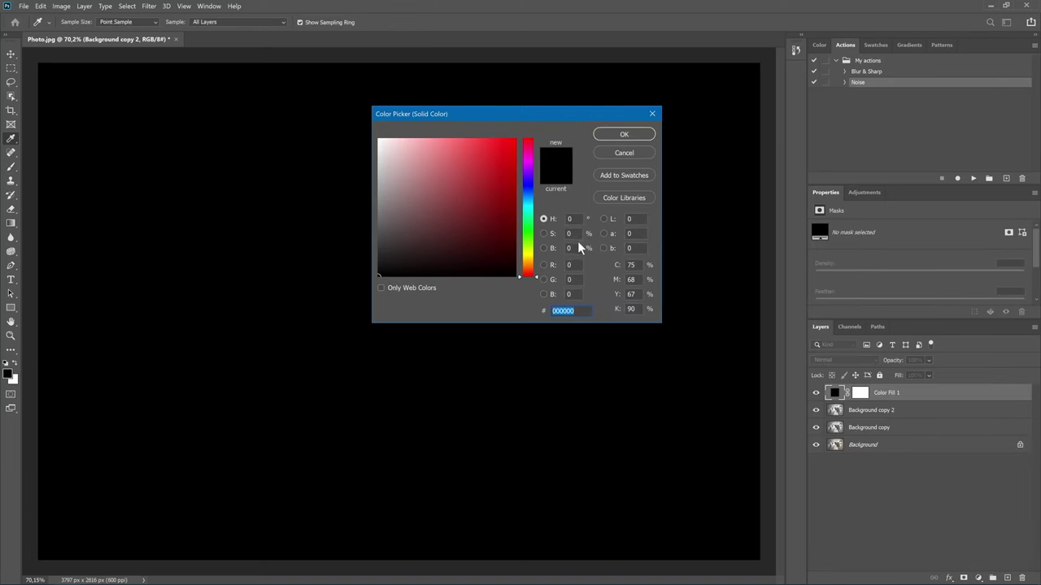
left_click(370, 205)
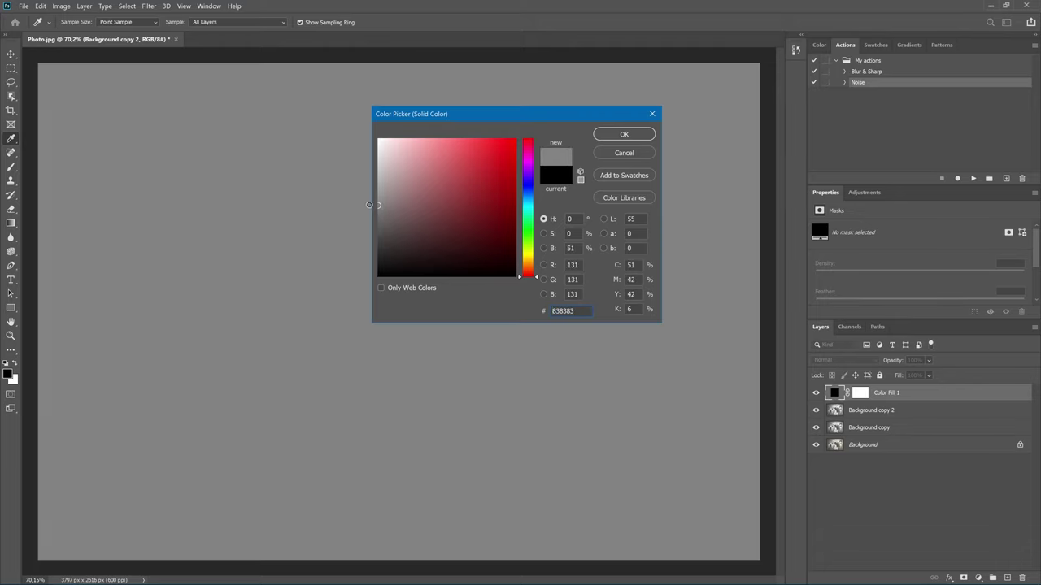
double_click(571, 248)
type("5")
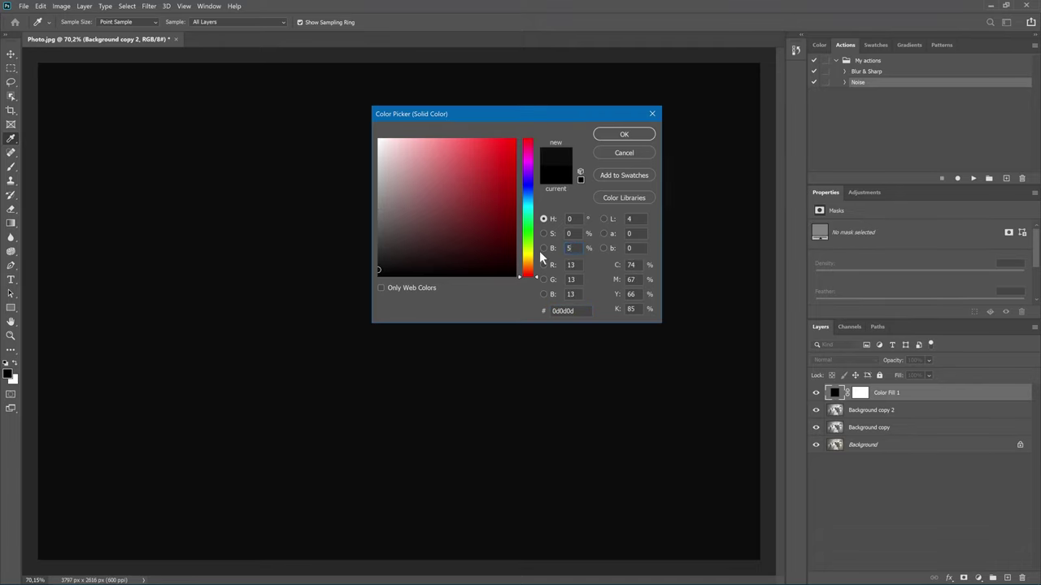
type("0")
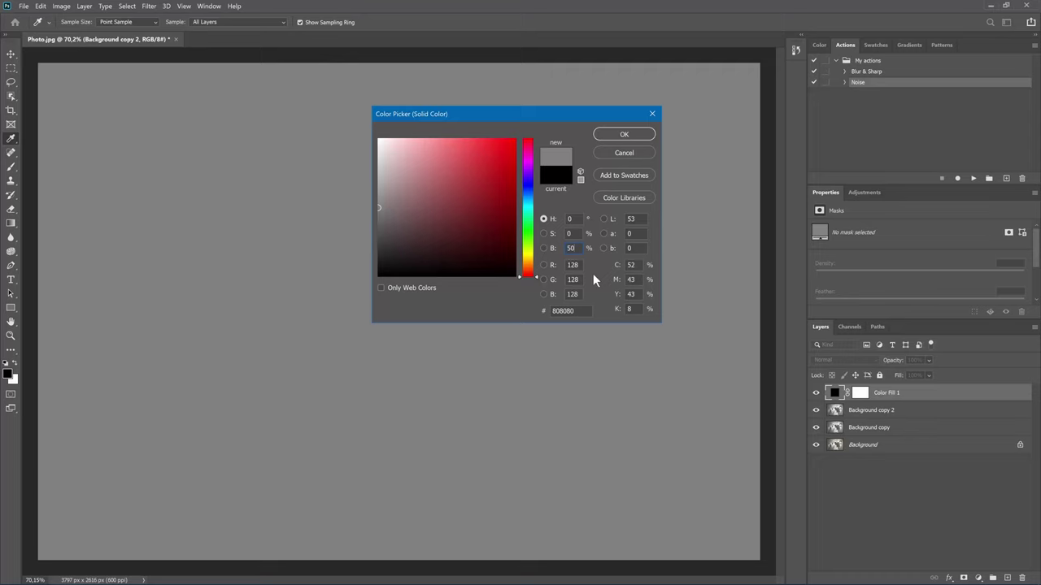
left_click(622, 134)
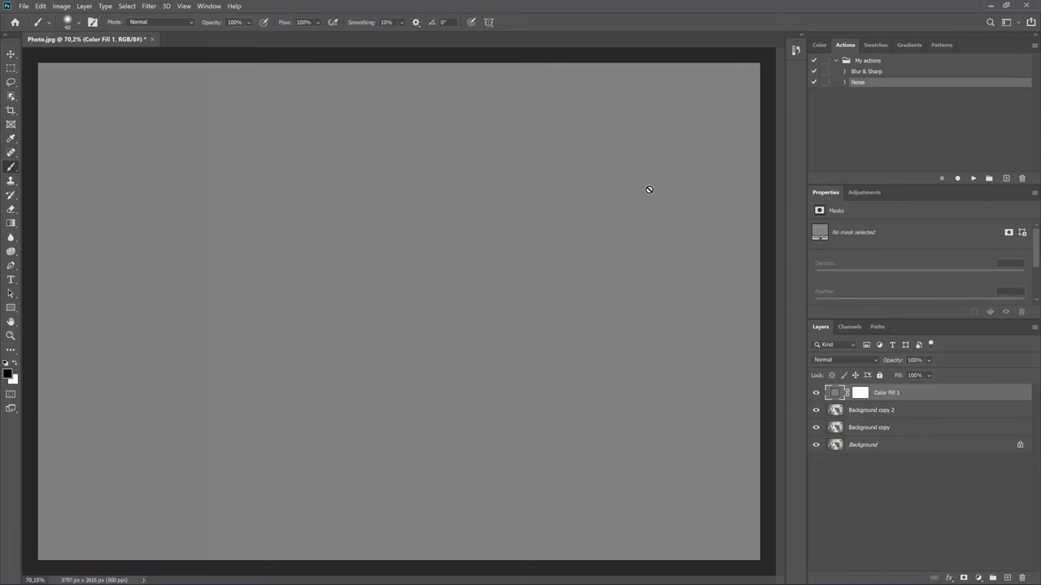
Convert the Color Fill 1 layer to a smart object and bring up Add Noise.
right_click(894, 394)
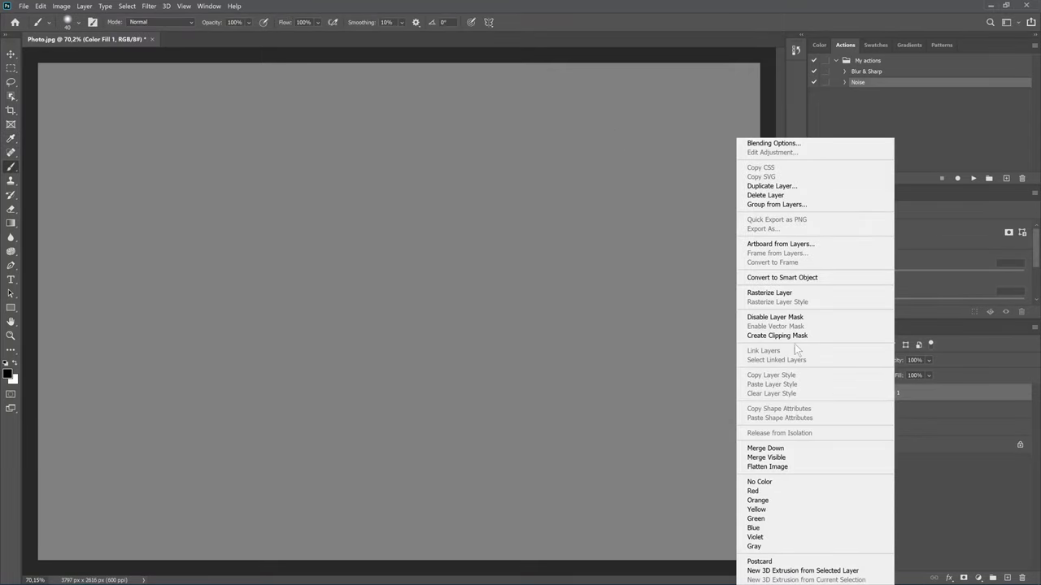
left_click(799, 277)
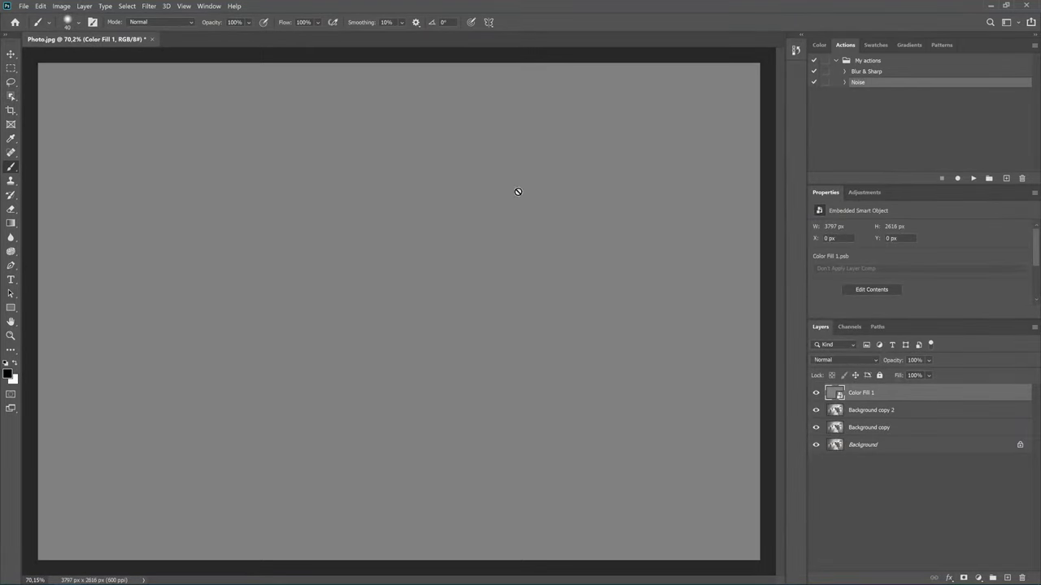
left_click(149, 6)
mouse_move(157, 149)
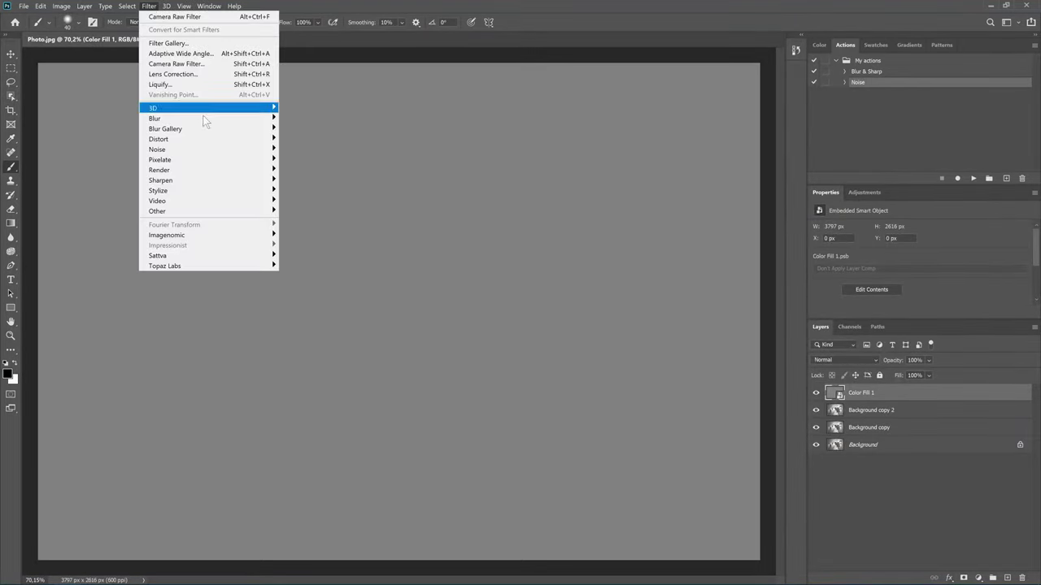
left_click(301, 150)
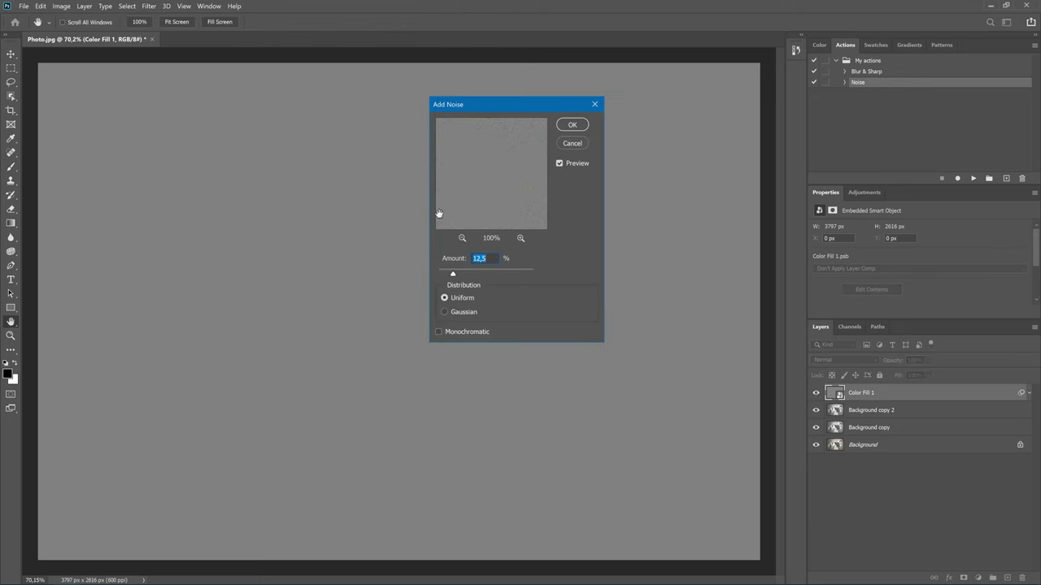
Apply Gaussian Add Noise at amount 8 to the gray fill and zoom in on the grain.
left_click(447, 313)
left_click(439, 259)
type("8")
left_click(572, 125)
key("b")
scroll(391, 257, "up", 3)
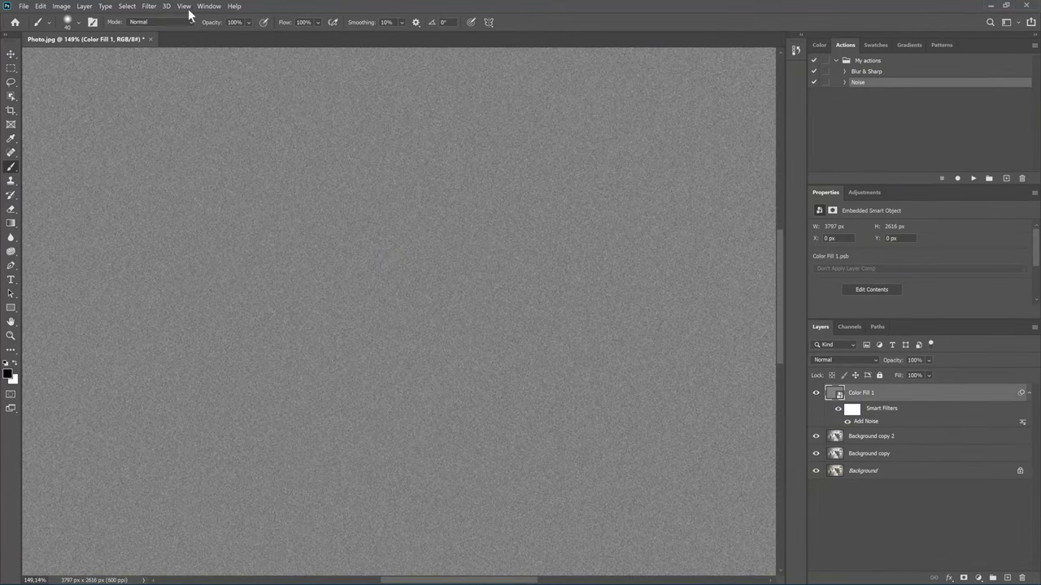
Soften the grain with a 0.8-pixel Gaussian Blur.
left_click(150, 6)
mouse_move(208, 119)
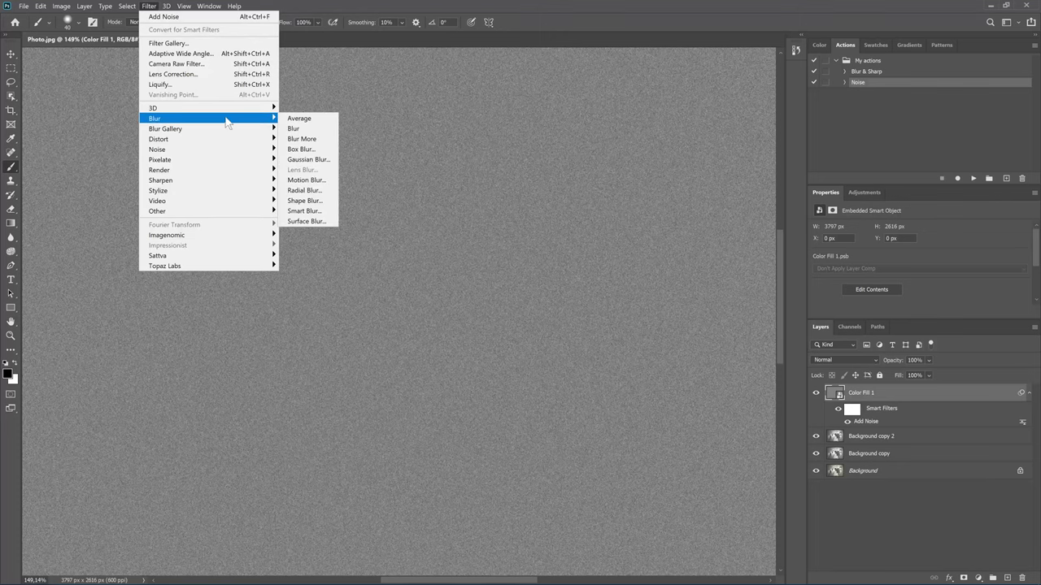
left_click(308, 159)
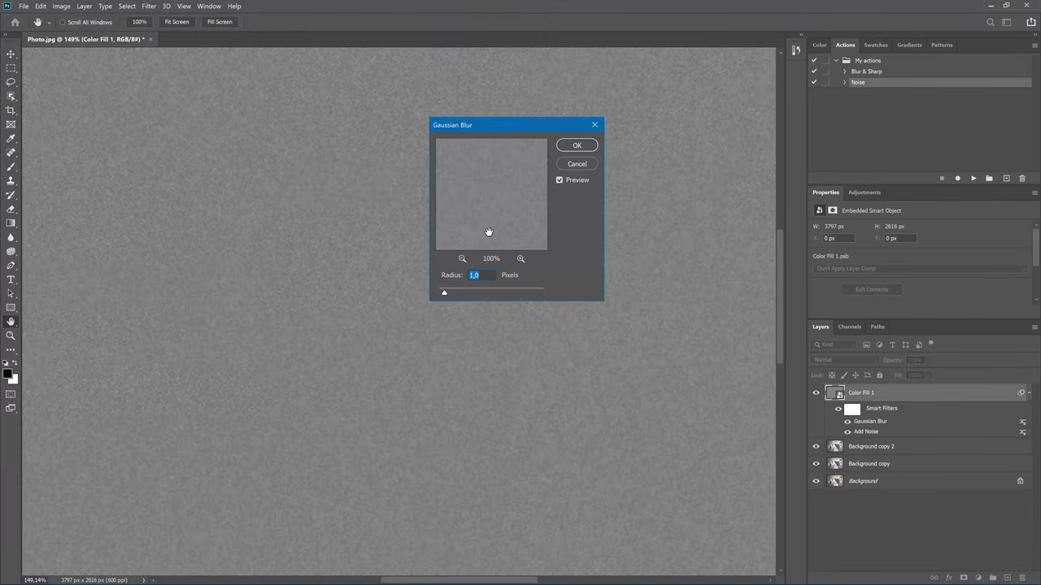
left_click_drag(445, 290, 443, 293)
left_click_drag(443, 295, 444, 295)
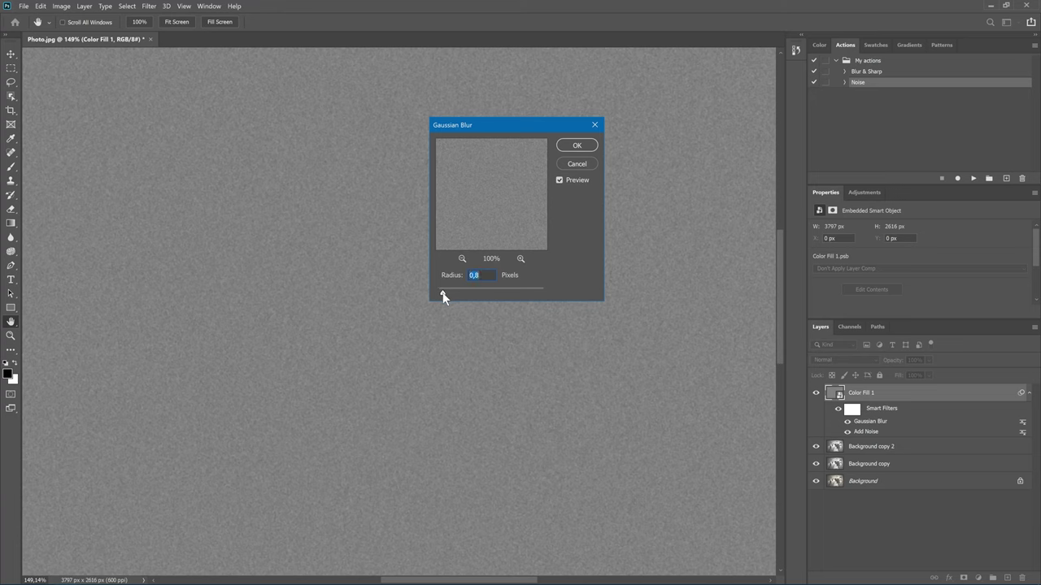
left_click(574, 146)
left_click(874, 362)
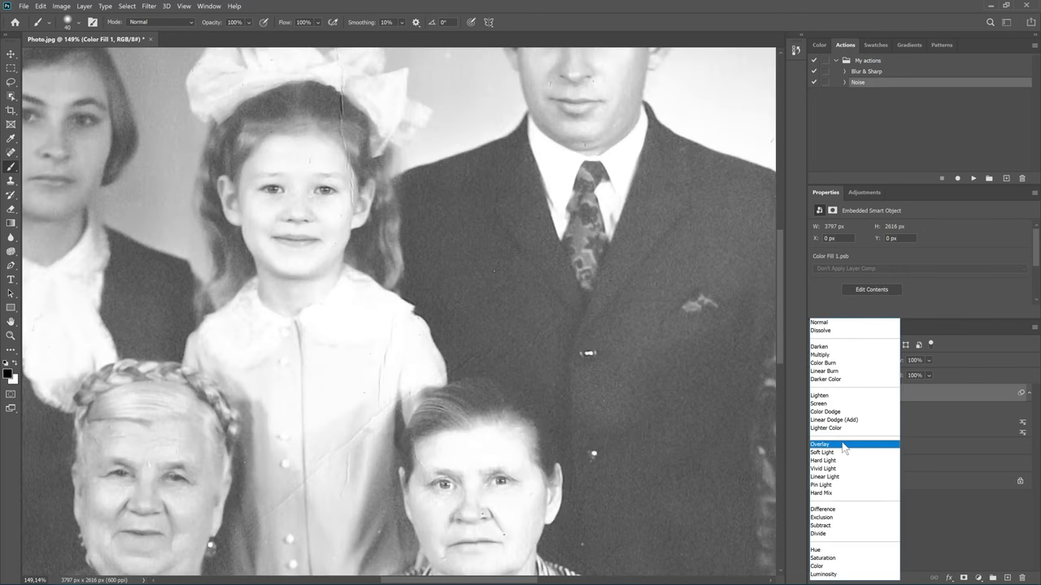
Blend the grain layer in Overlay mode and reduce its Gaussian Blur to 0.5 px.
left_click(843, 447)
left_click(816, 393)
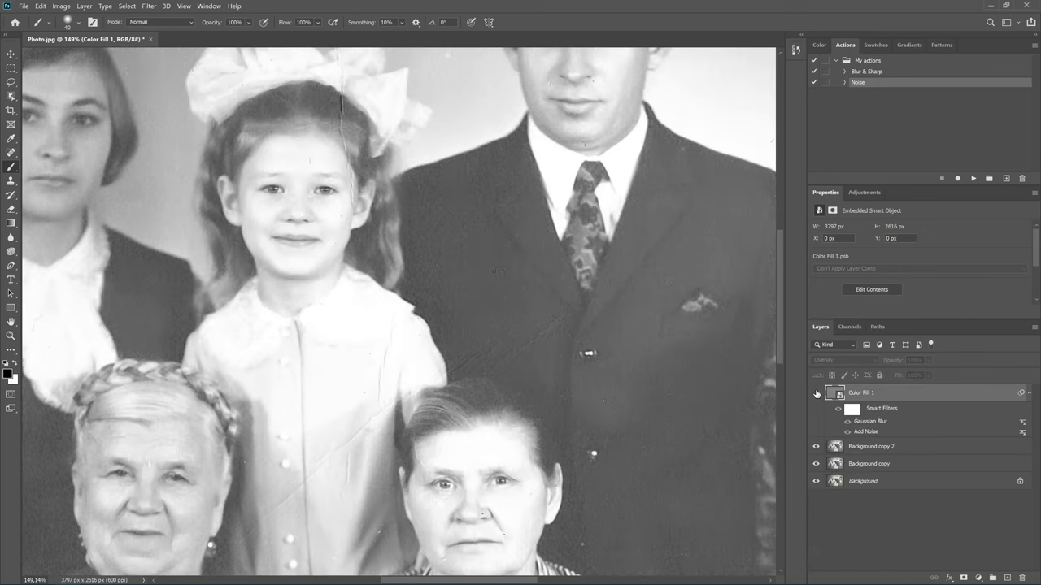
left_click(817, 394)
double_click(869, 422)
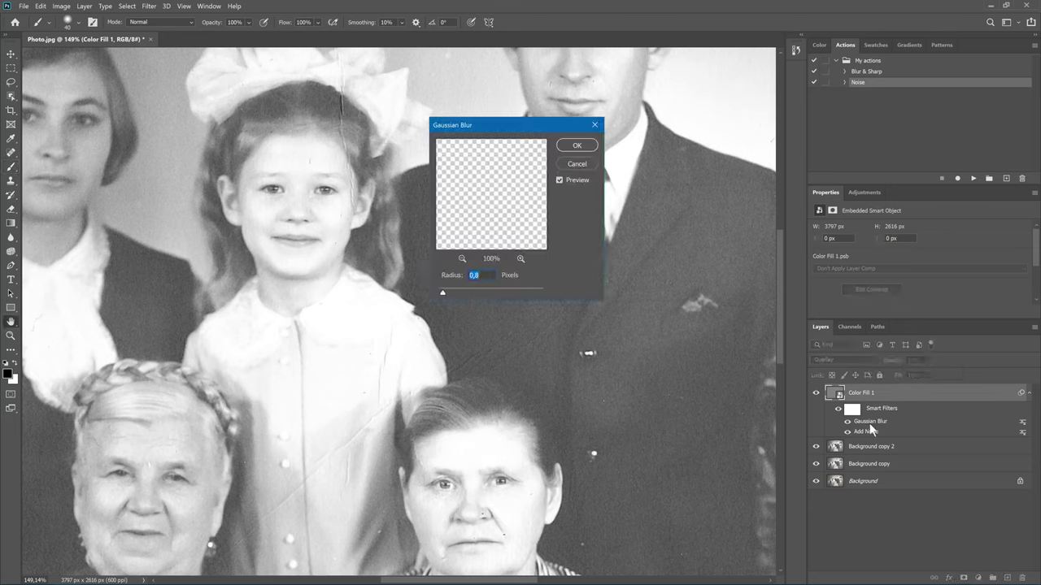
key("Down")
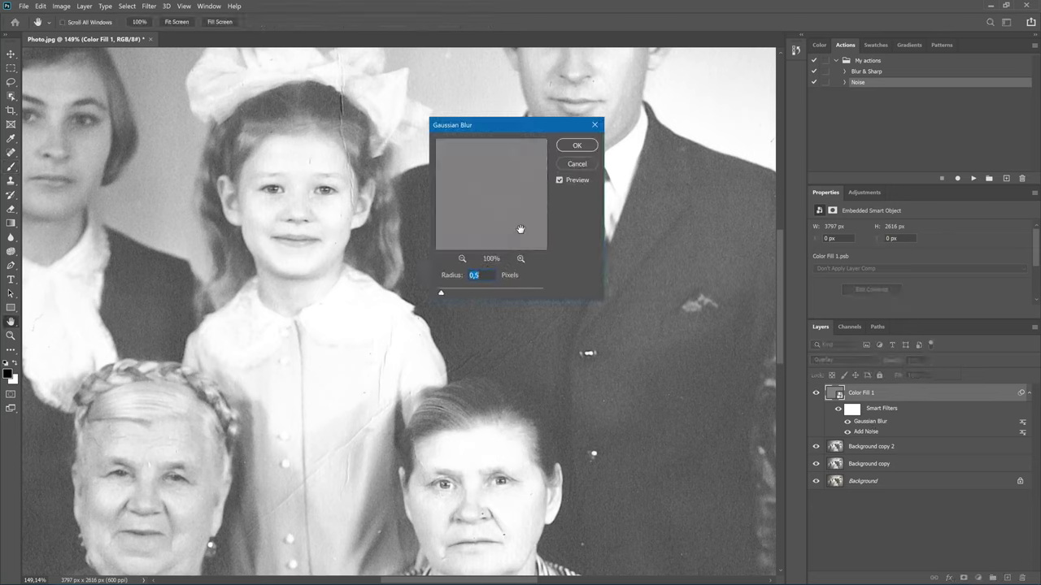
left_click(577, 146)
Raise the Add Noise amount to 10 and zoom in to inspect the grain.
double_click(868, 432)
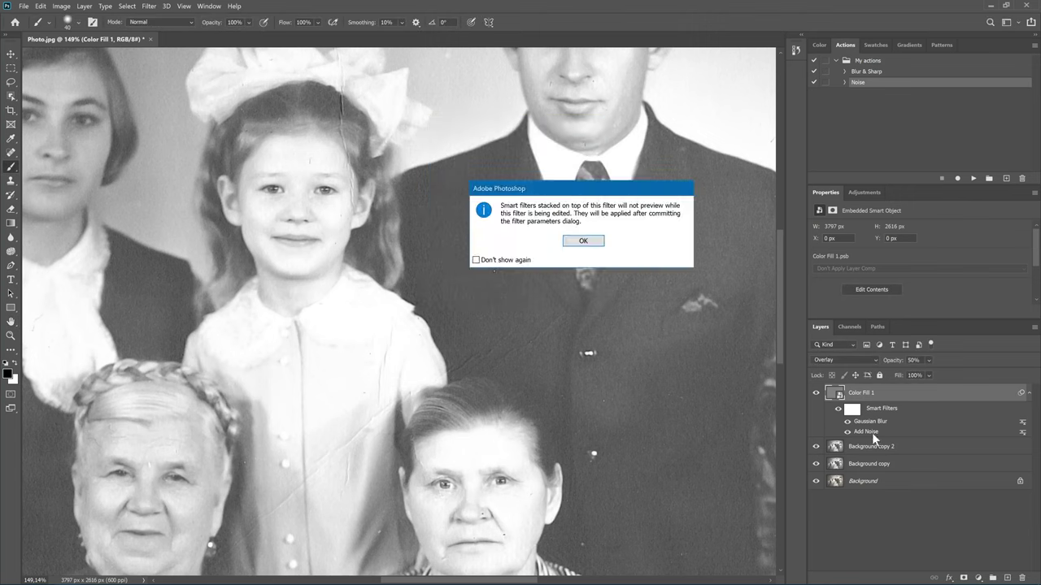
left_click(580, 241)
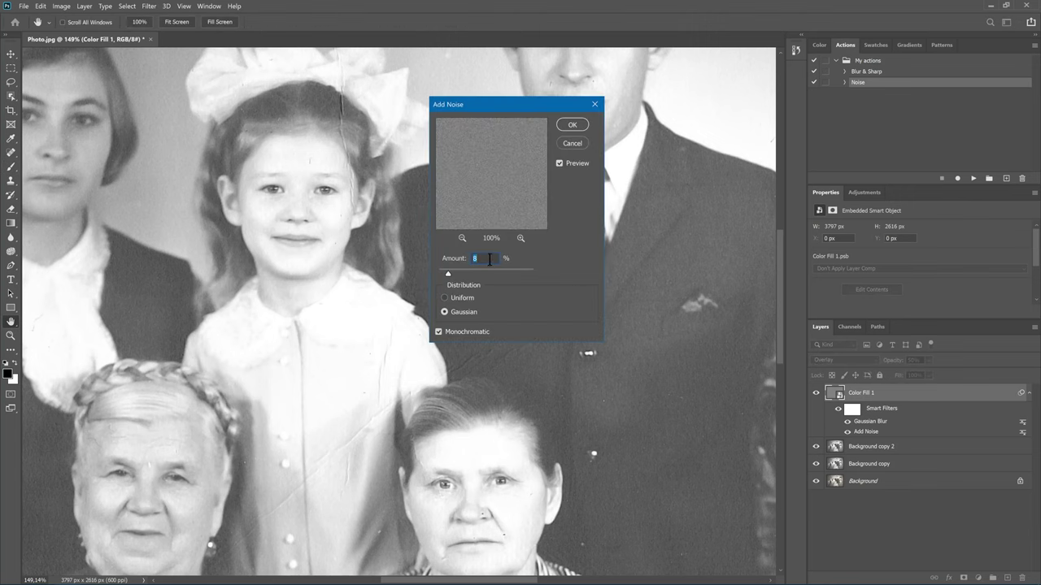
type("1")
type("0")
left_click(572, 125)
key("b")
scroll(632, 364, "up", 2)
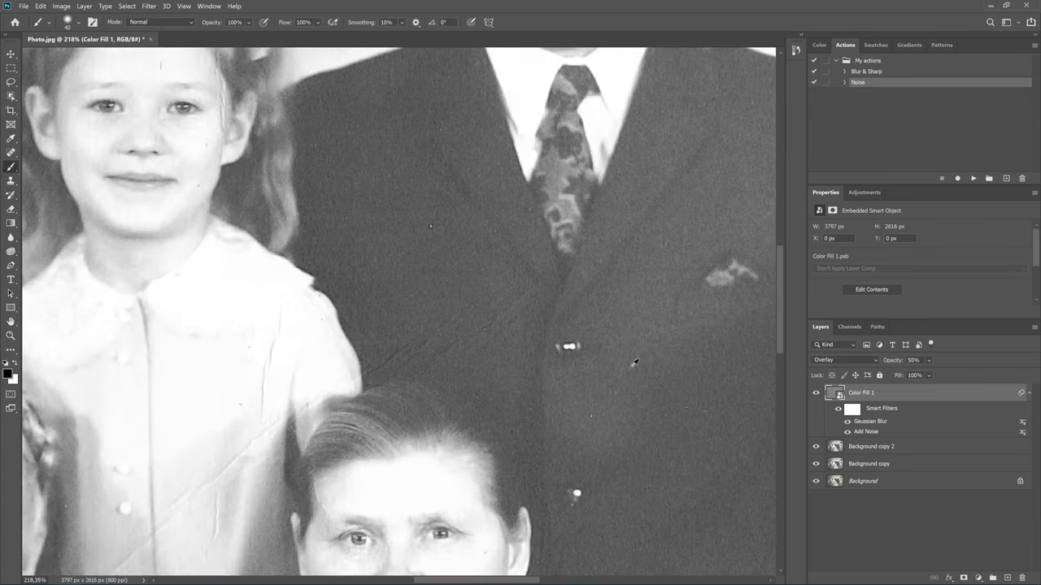
scroll(634, 364, "up", 2)
Compare the grain layer hidden and shown, then select Background copy 2.
left_click(817, 393)
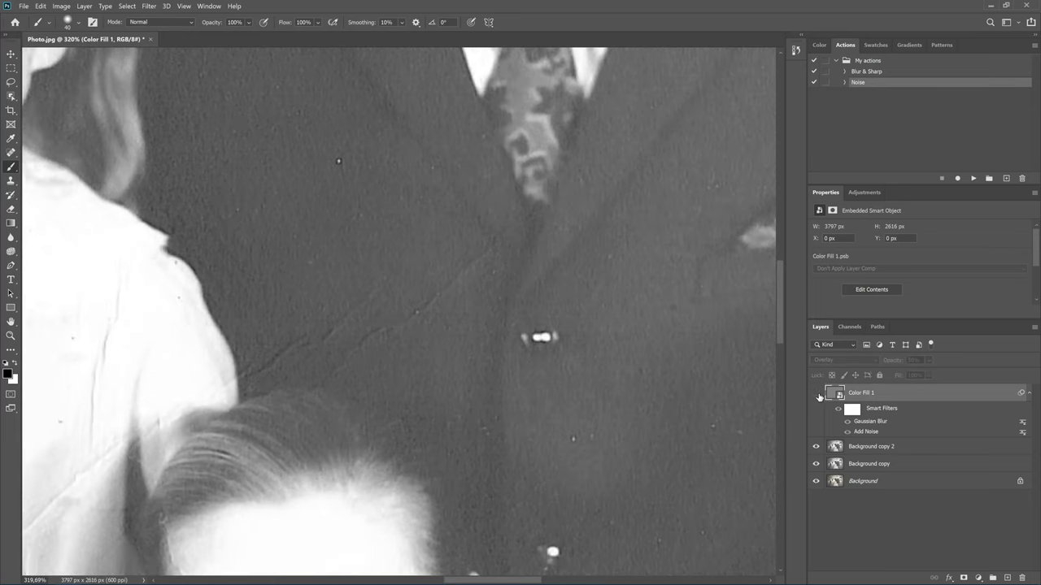
left_click(817, 393)
scroll(607, 297, "down", 2)
scroll(606, 298, "down", 2)
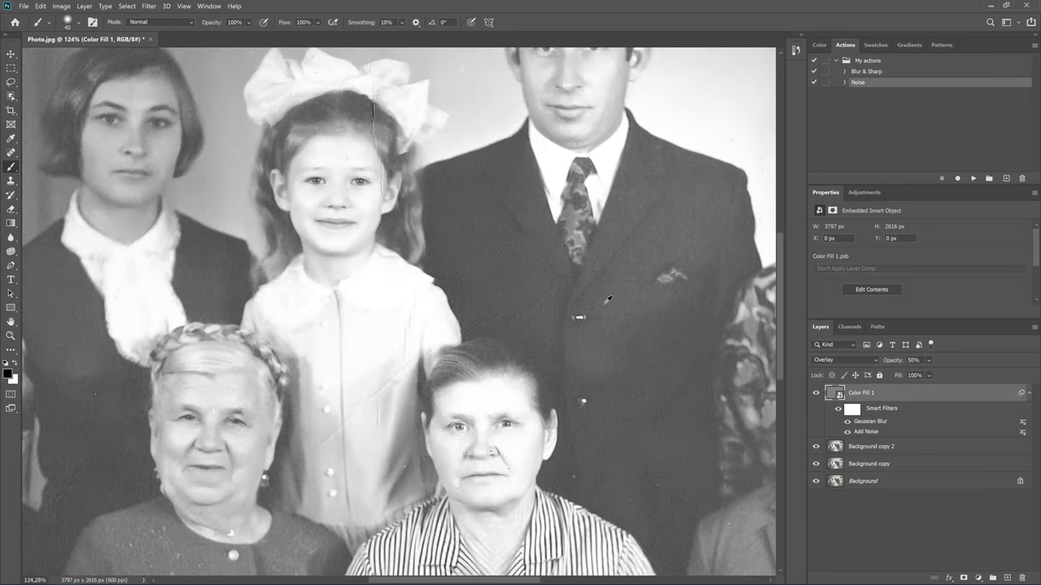
scroll(604, 299, "down", 1)
scroll(604, 299, "down", 1)
scroll(604, 299, "down", 1)
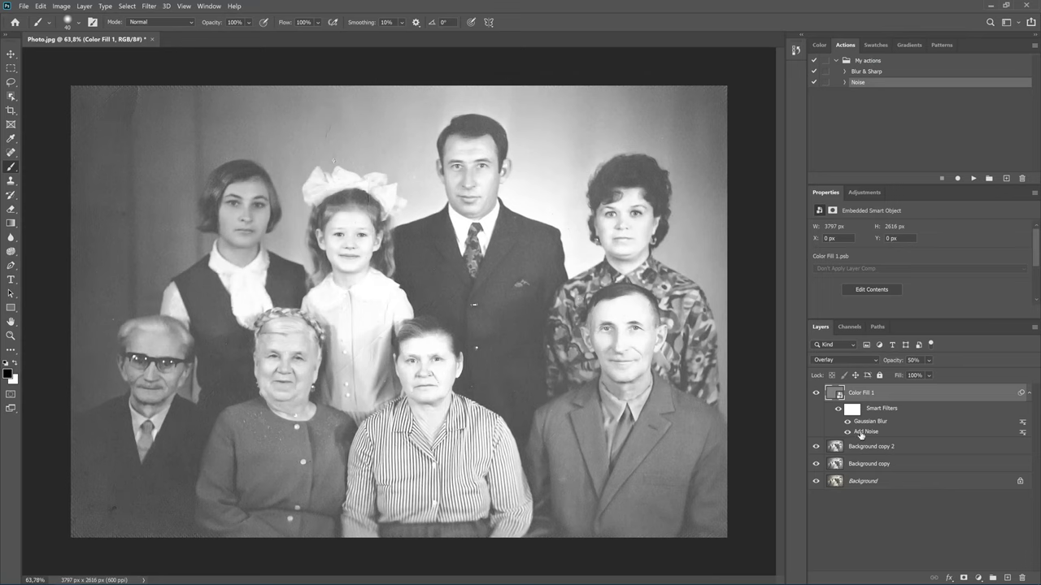
left_click(889, 448)
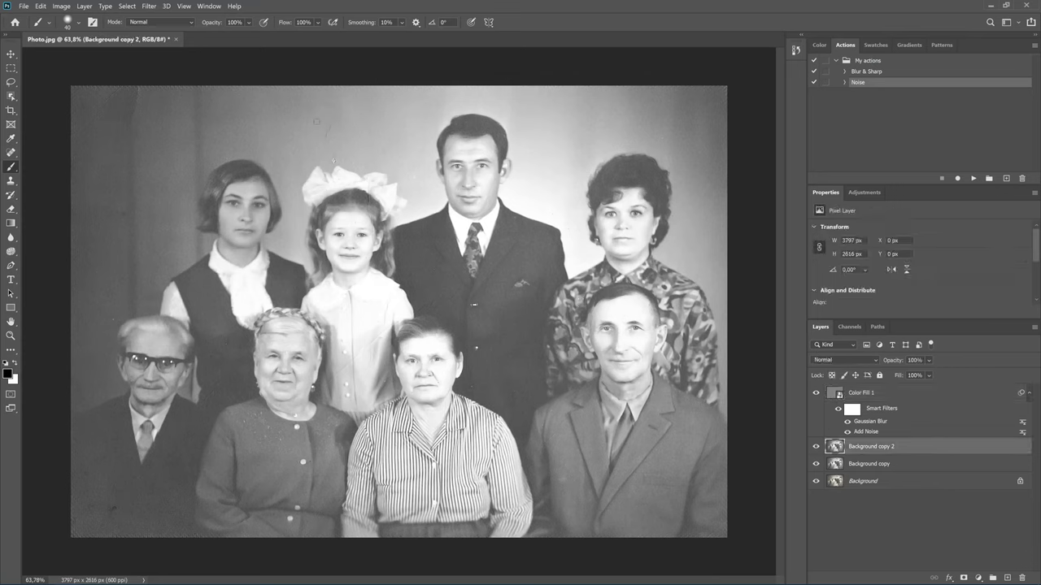
Open the Camera Raw filter and set Clarity +30 and Dehaze about +35.
left_click(149, 7)
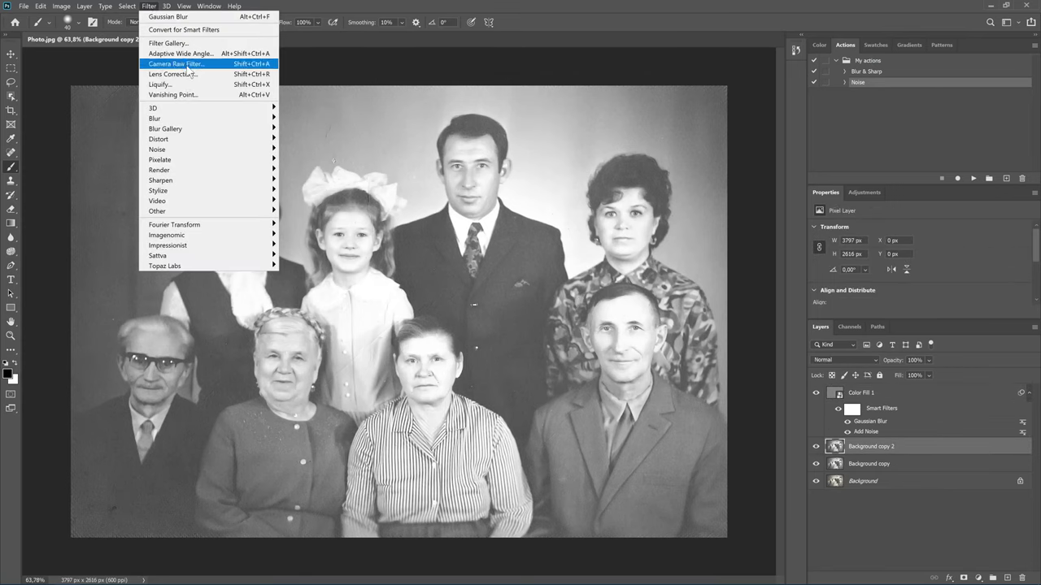
left_click(186, 66)
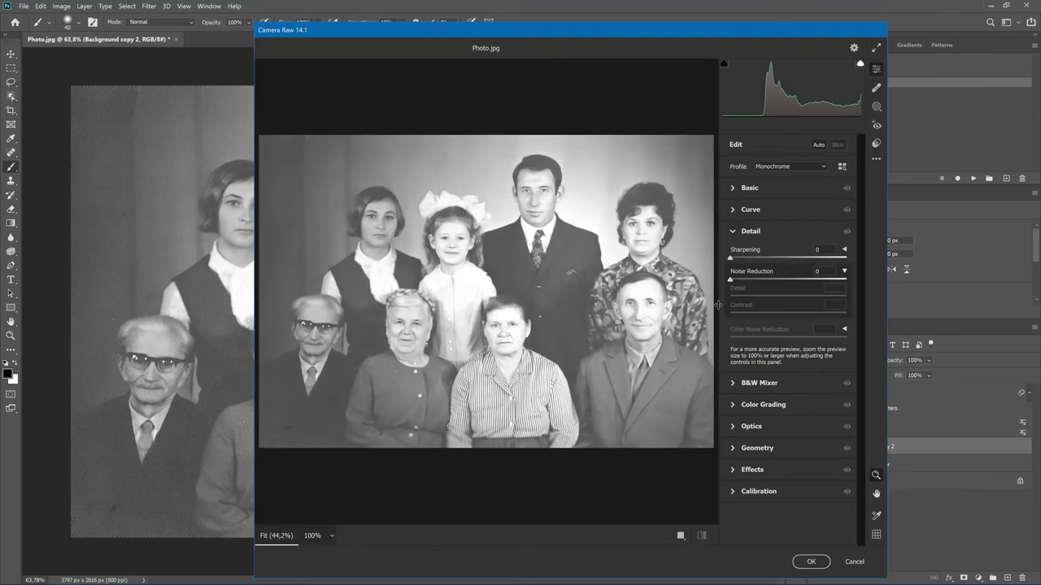
left_click(764, 192)
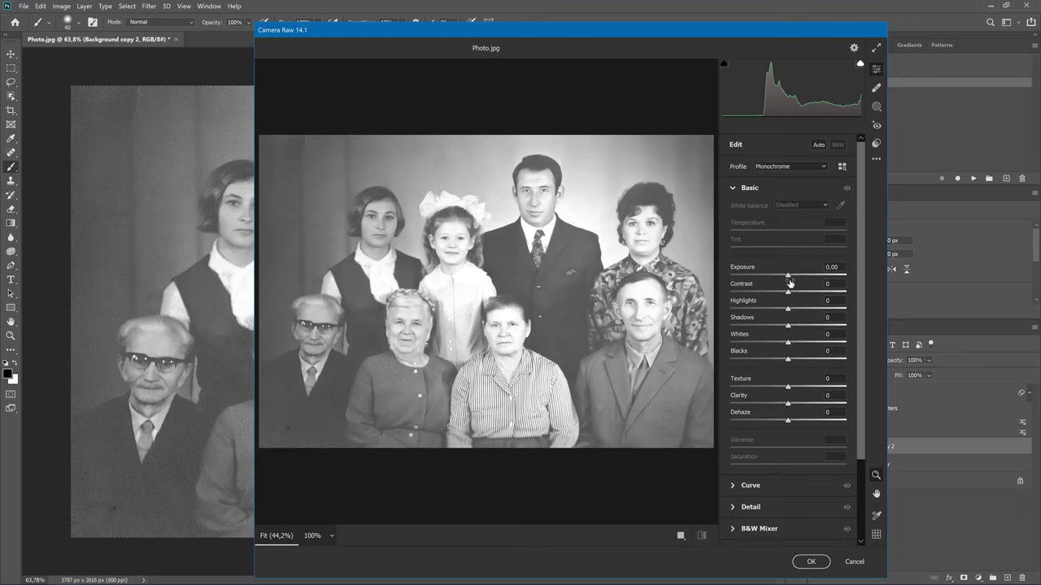
left_click_drag(788, 403, 809, 403)
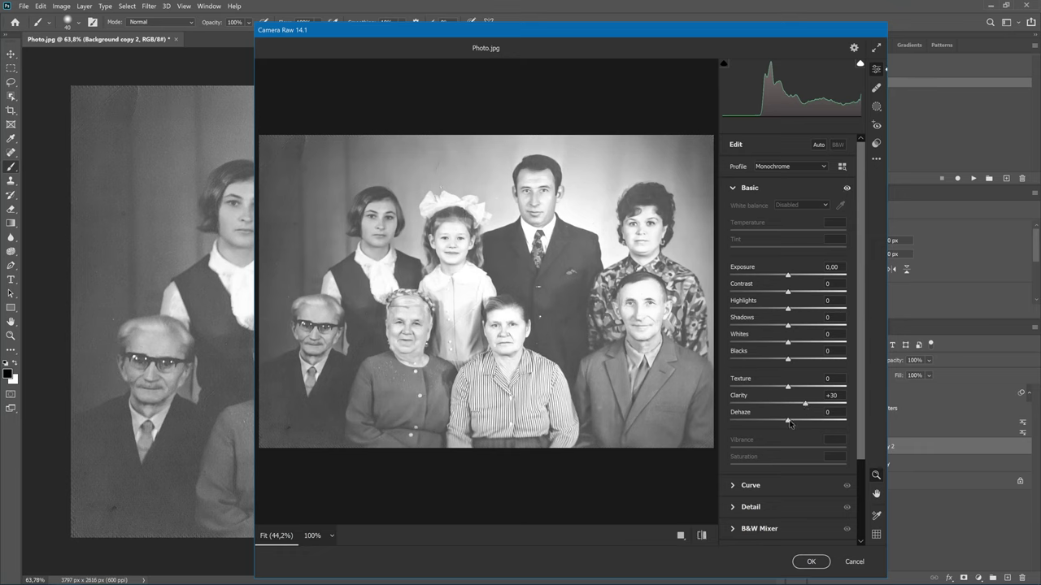
mouse_move(788, 420)
left_mouse_down()
mouse_move(766, 420)
mouse_move(813, 421)
left_mouse_up()
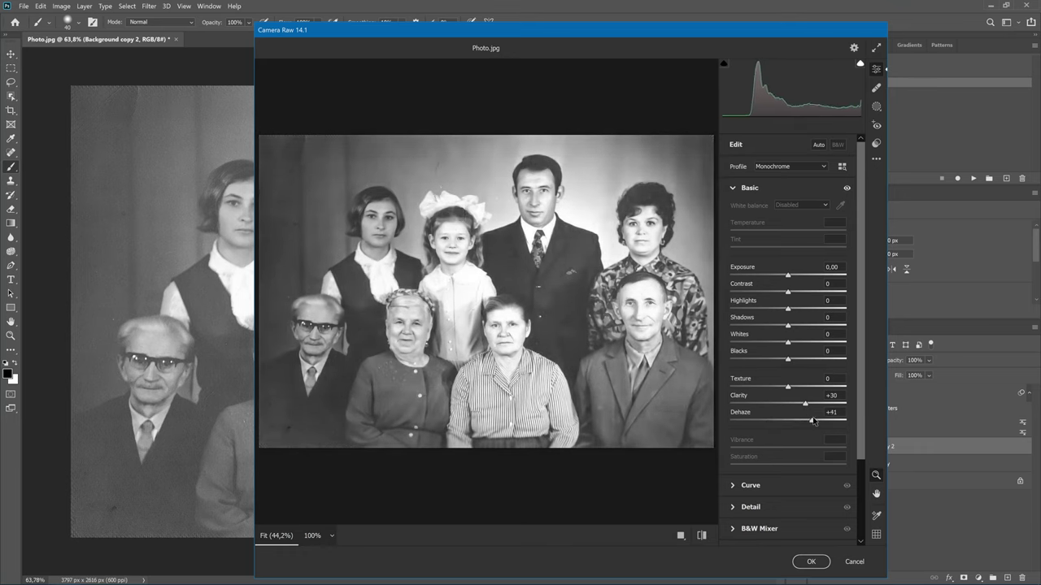
left_click_drag(814, 421, 809, 421)
Set Highlights -18, Contrast +10 and Shadows about -18, then compare before/after.
mouse_move(787, 309)
left_mouse_down()
mouse_move(777, 309)
mouse_move(777, 344)
left_mouse_up()
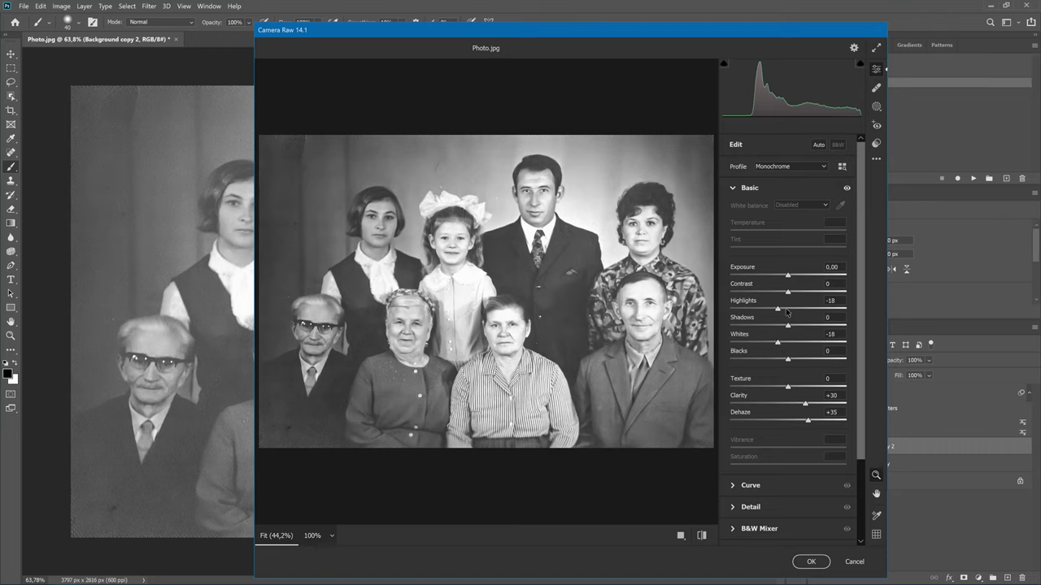
left_click_drag(792, 295, 796, 298)
left_click_drag(796, 297, 797, 297)
mouse_move(787, 325)
left_mouse_down()
mouse_move(778, 326)
mouse_move(778, 359)
left_mouse_up()
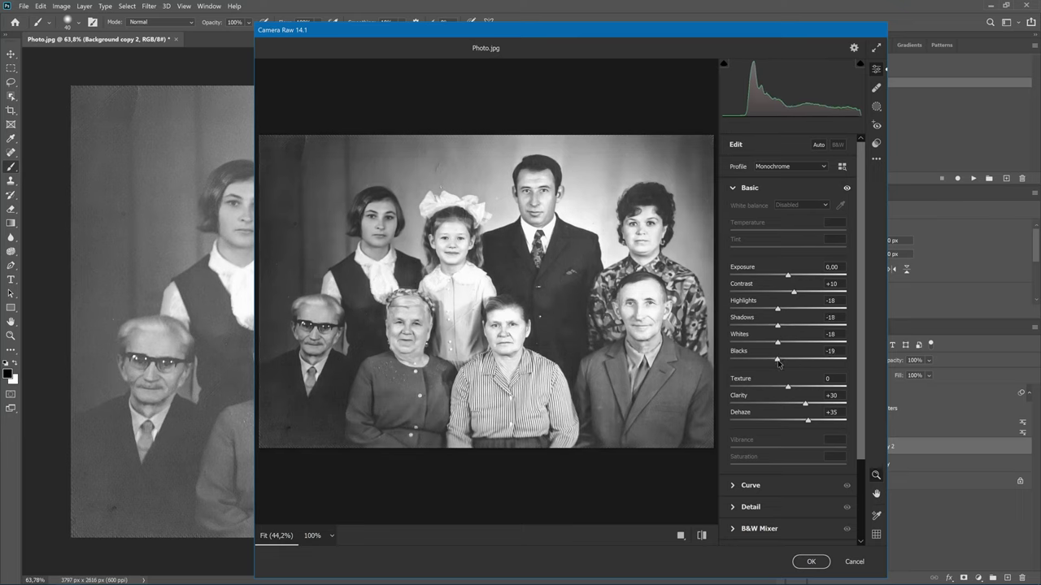
left_click(704, 536)
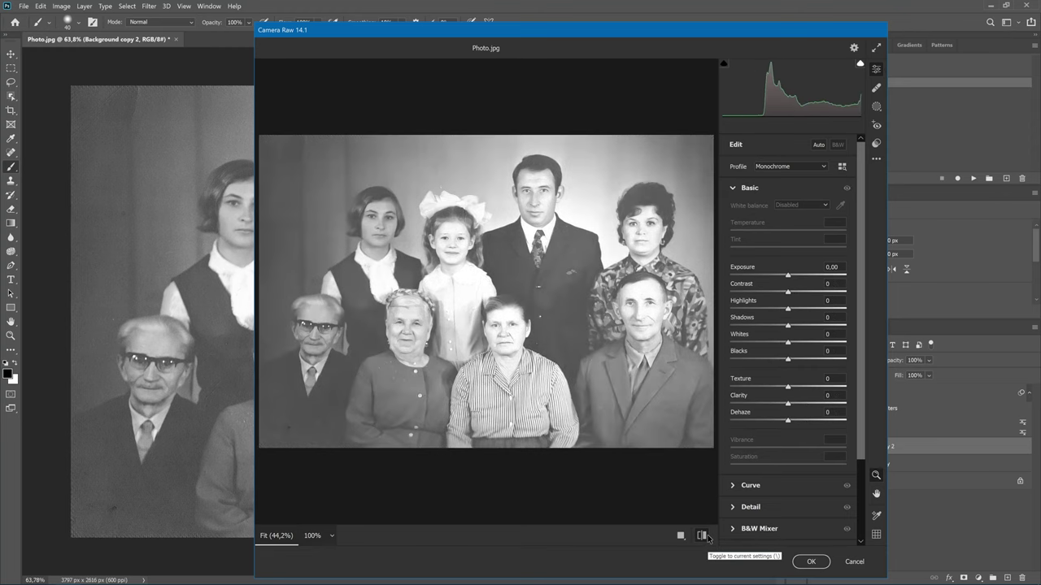
left_click(704, 535)
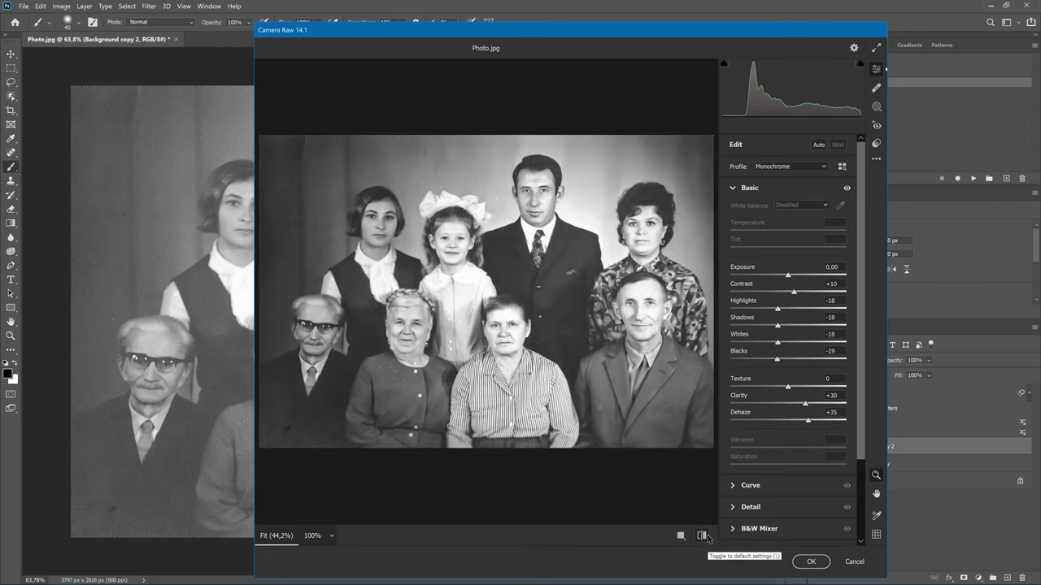
Build an S-shaped tone curve with shadow, highlight and midtone points.
left_click(792, 488)
left_click(762, 329)
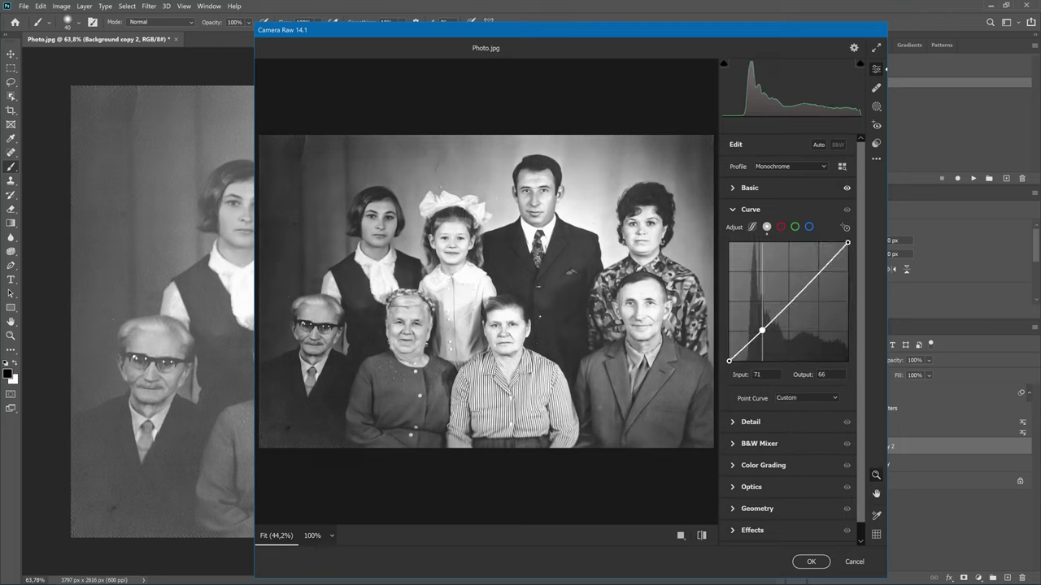
left_click_drag(760, 329, 764, 333)
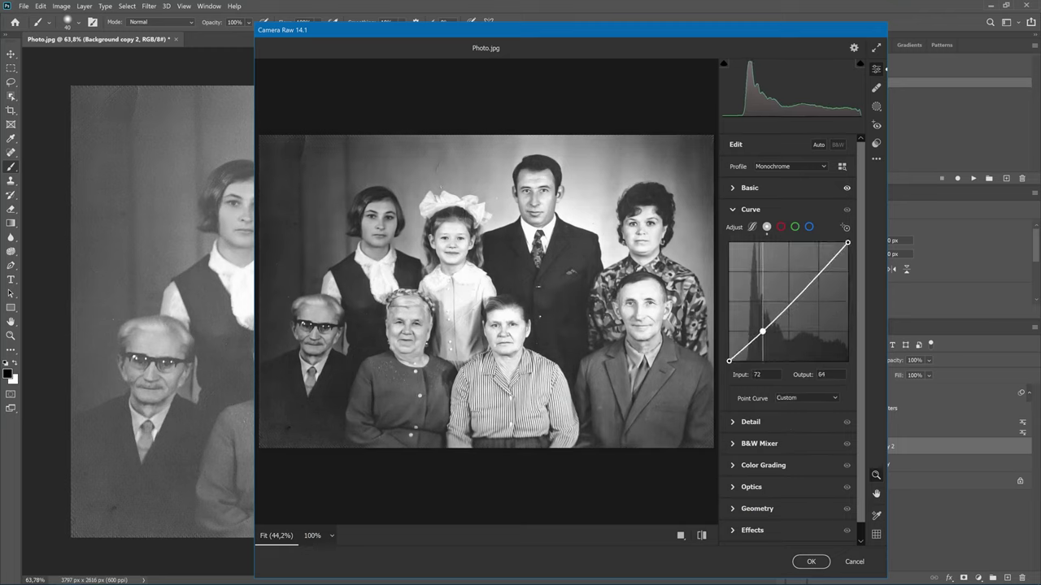
left_click(811, 280)
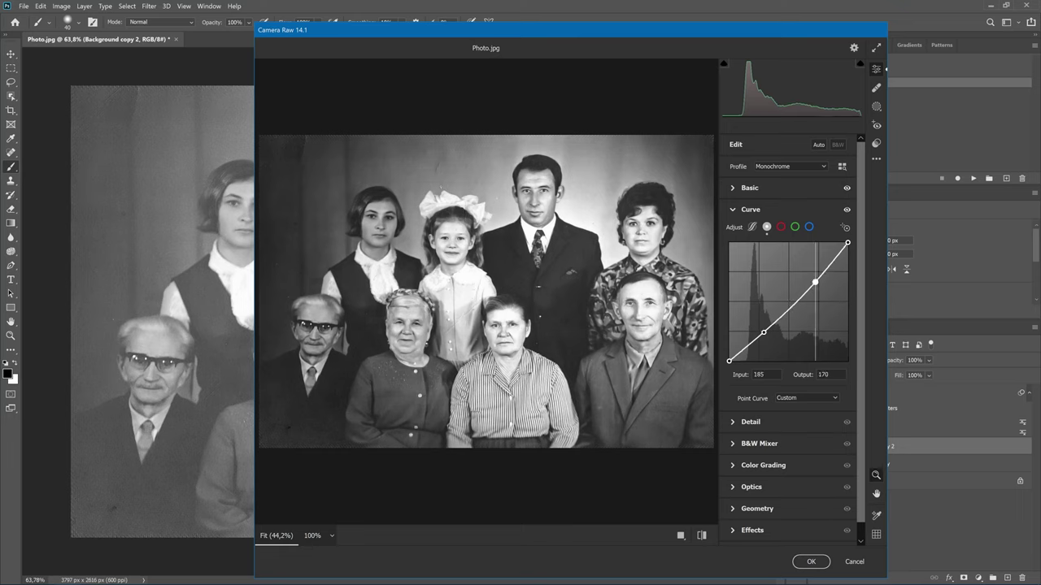
left_click_drag(810, 281, 816, 284)
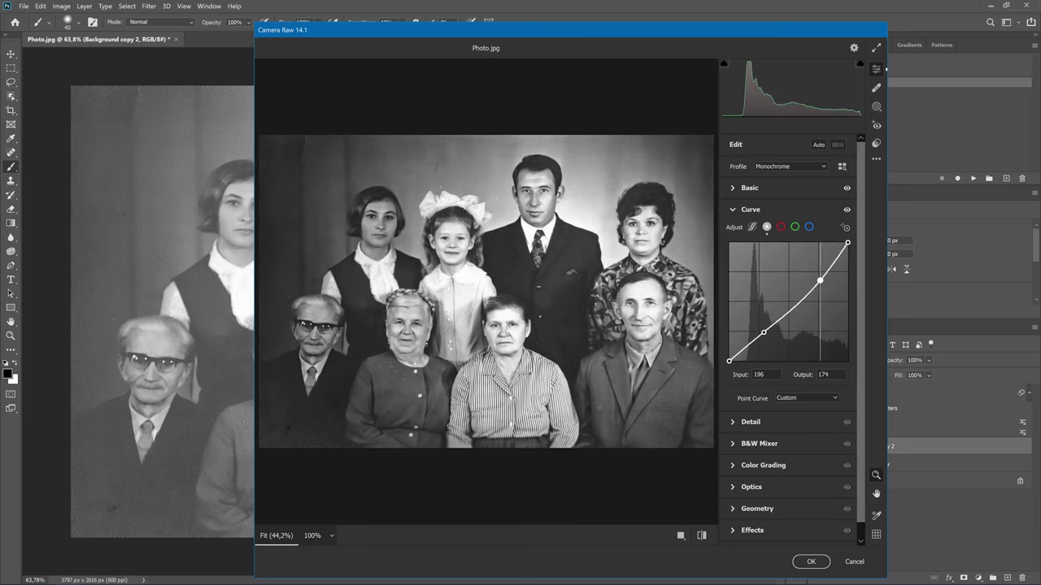
left_click_drag(816, 284, 819, 277)
left_click(792, 304)
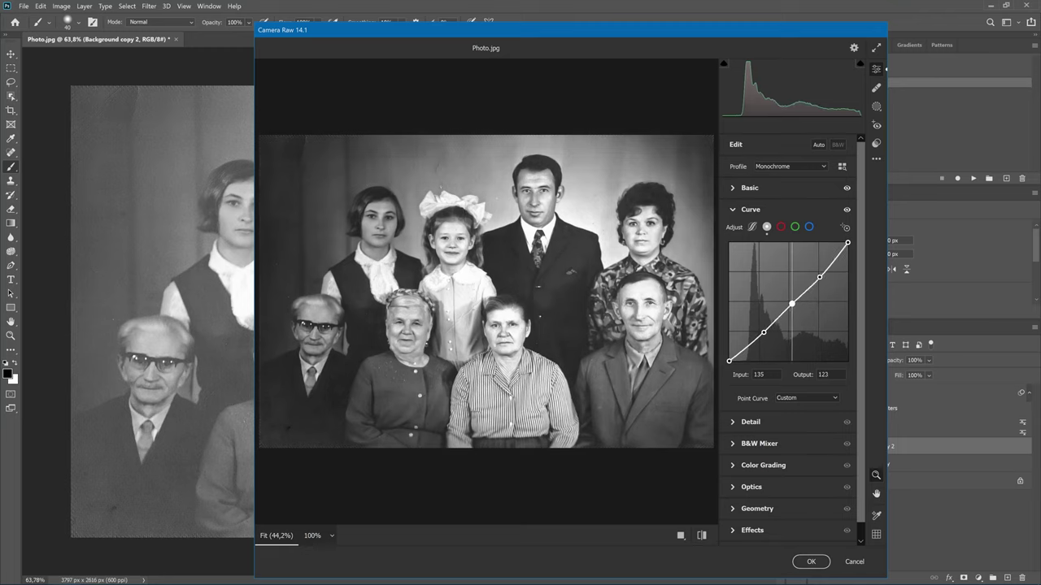
Toggle the tone curve to compare, leaving it disabled.
left_click(847, 212)
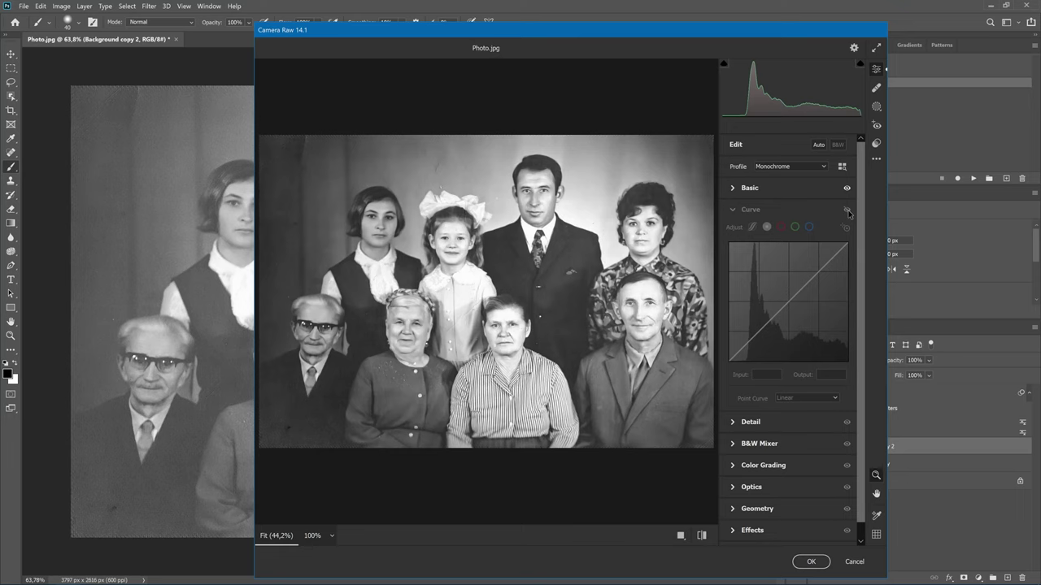
left_click(847, 211)
left_click(847, 212)
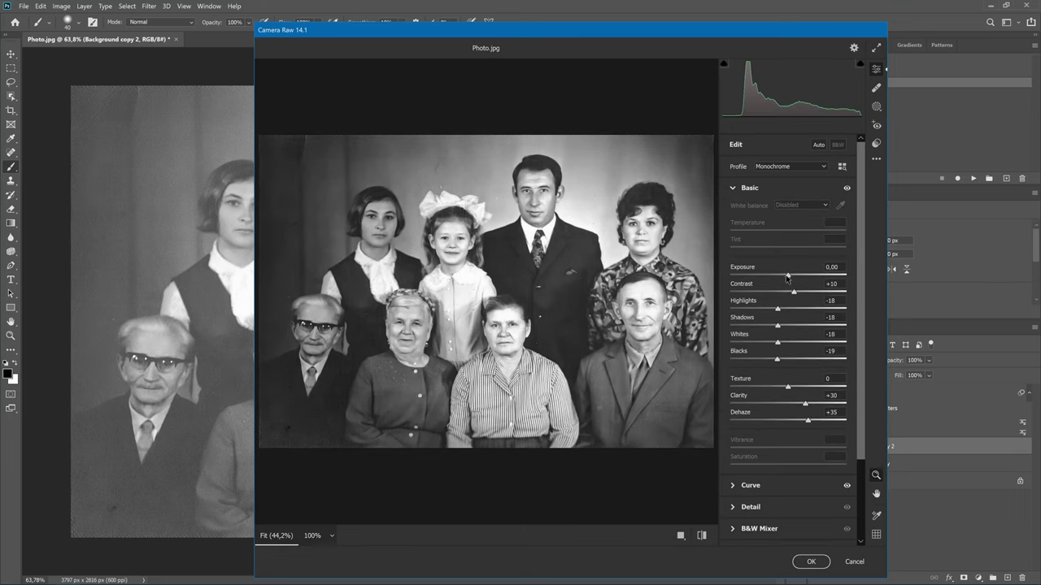
Set Exposure +0.20, Whites -37, Highlights -24, Shadows -22, compare, and apply Camera Raw.
left_click_drag(787, 277, 789, 277)
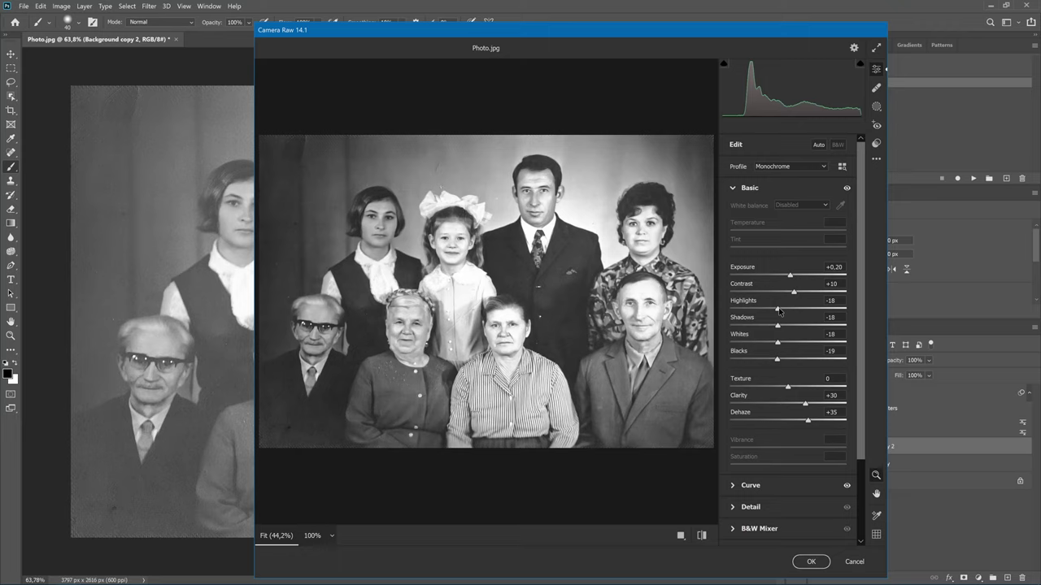
left_click_drag(778, 346, 767, 347)
left_click_drag(778, 310, 773, 310)
left_click_drag(778, 328, 769, 362)
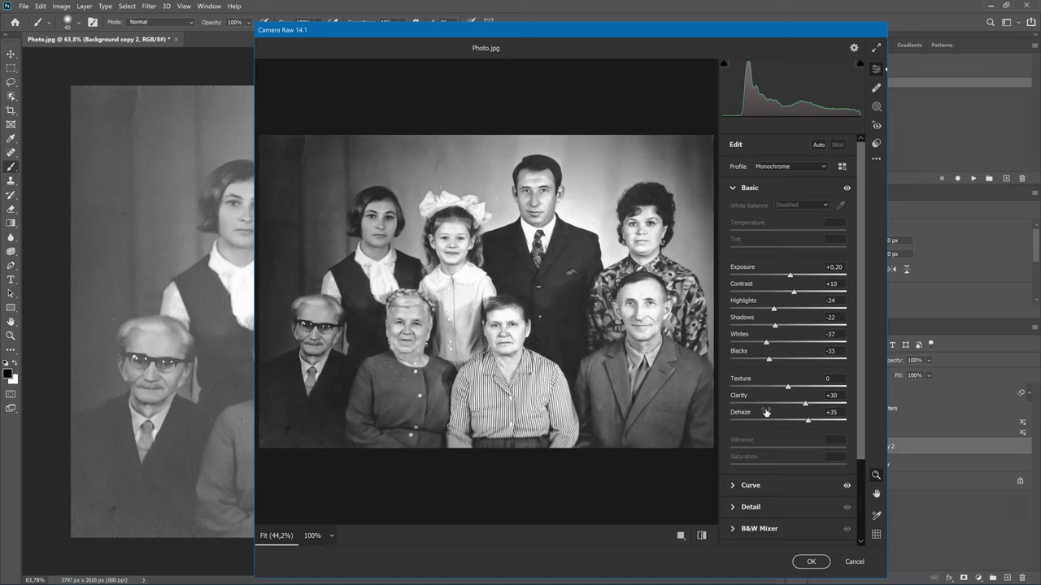
left_click(702, 536)
left_click(702, 536)
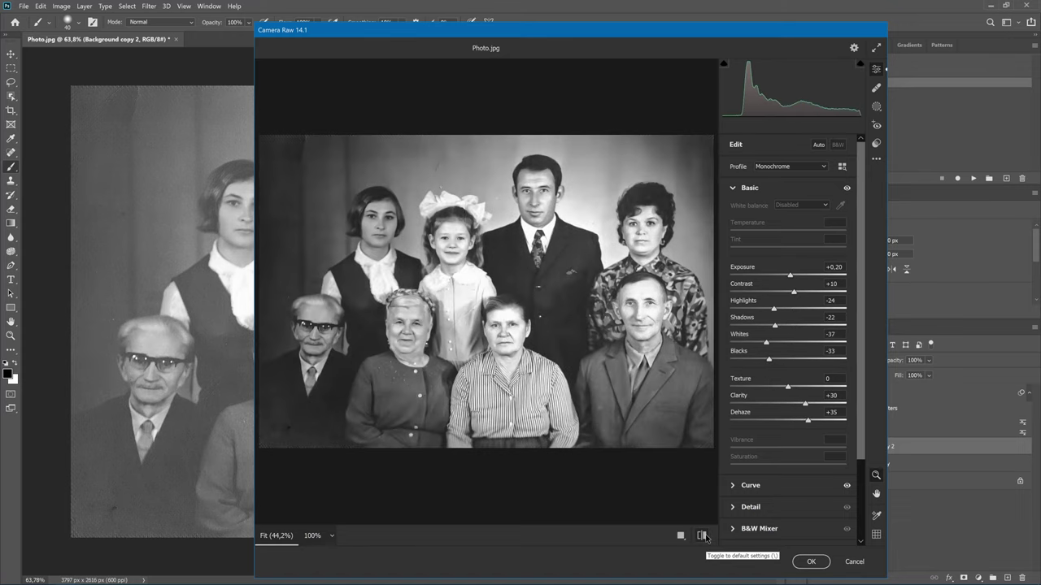
left_click(811, 561)
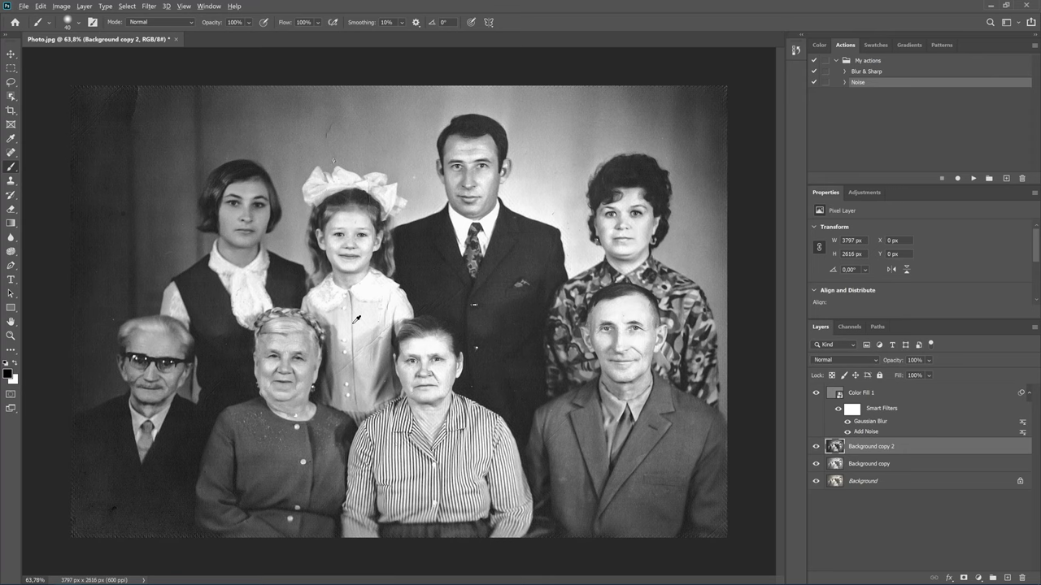
Compare the smoothed Background copy 2 against the textured original by toggling visibility.
scroll(355, 320, "up", 2)
scroll(356, 320, "up", 1)
scroll(358, 293, "up", 1)
scroll(368, 266, "down", 2)
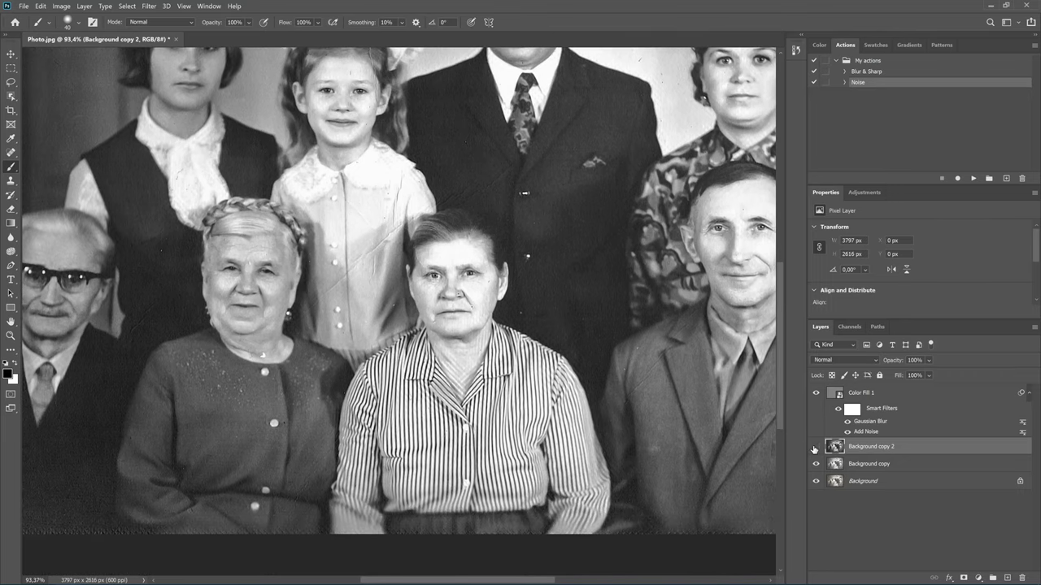
left_click(815, 448)
left_click(815, 464)
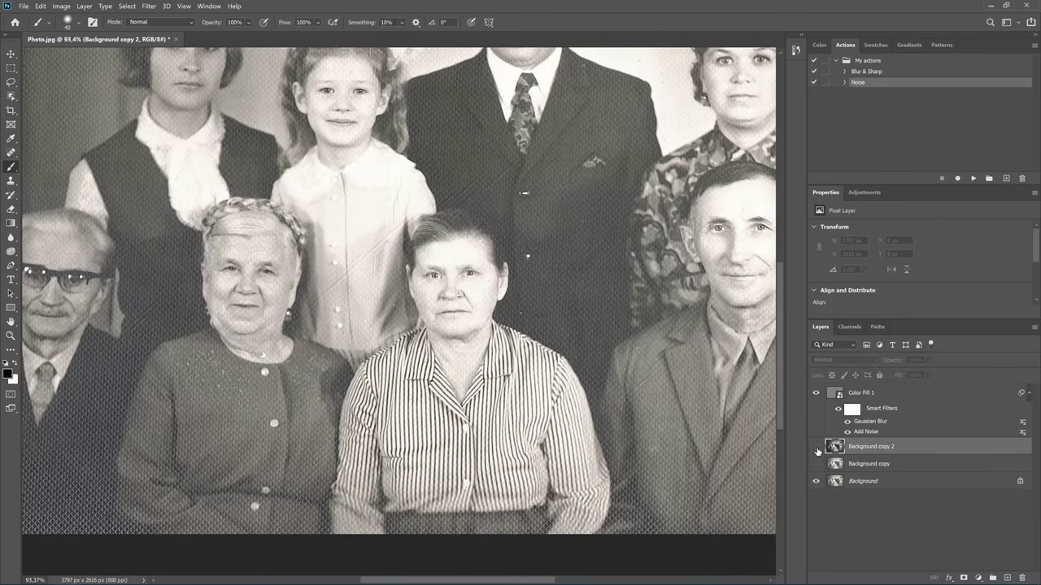
left_click(815, 447)
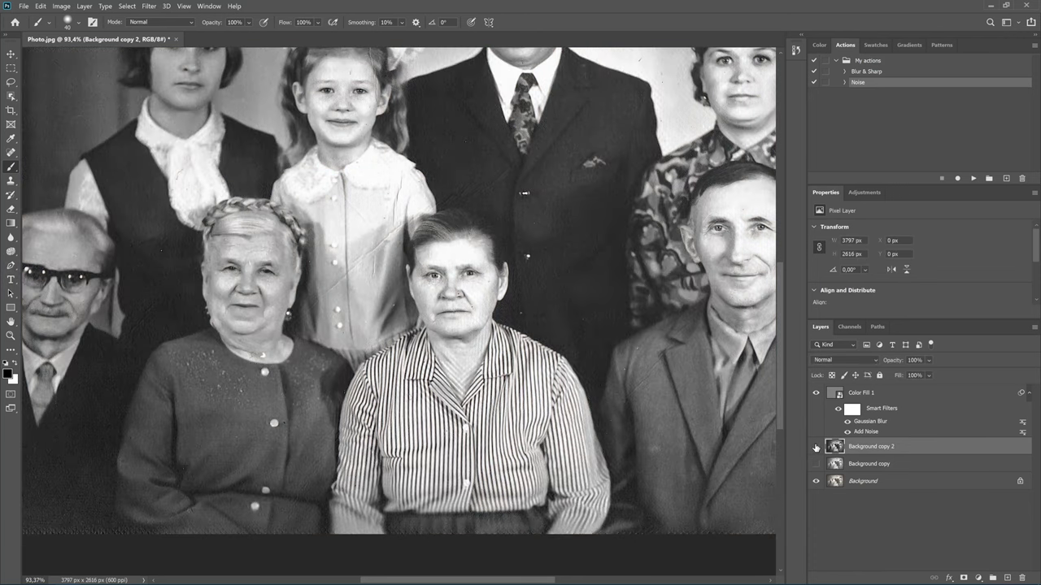
left_click(816, 447)
left_click(816, 447)
Hide the Background copy layer and switch to the Mixer Brush tool.
left_click(816, 465)
left_click(816, 447)
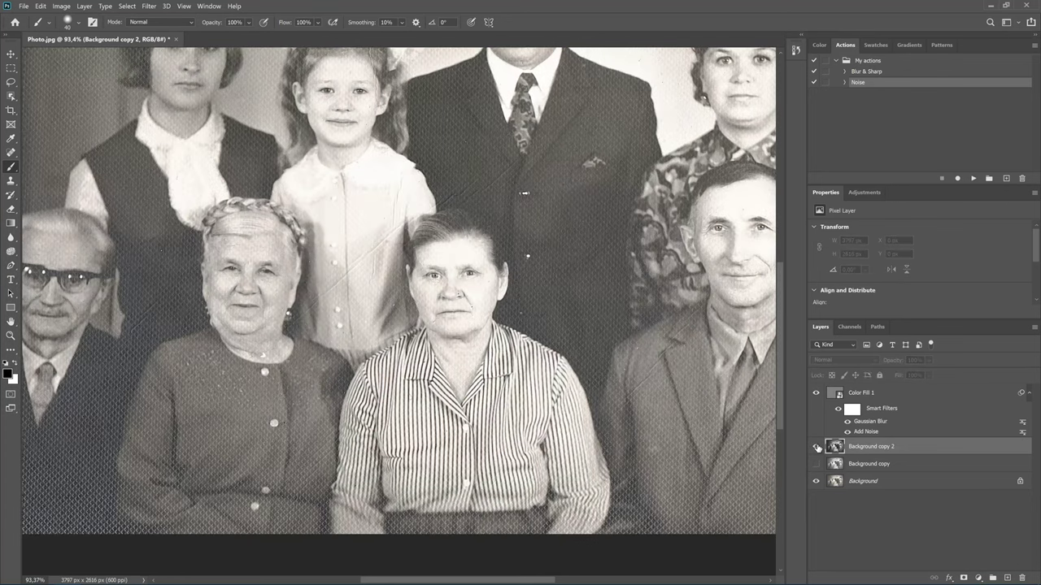
left_click(816, 447)
right_click(12, 167)
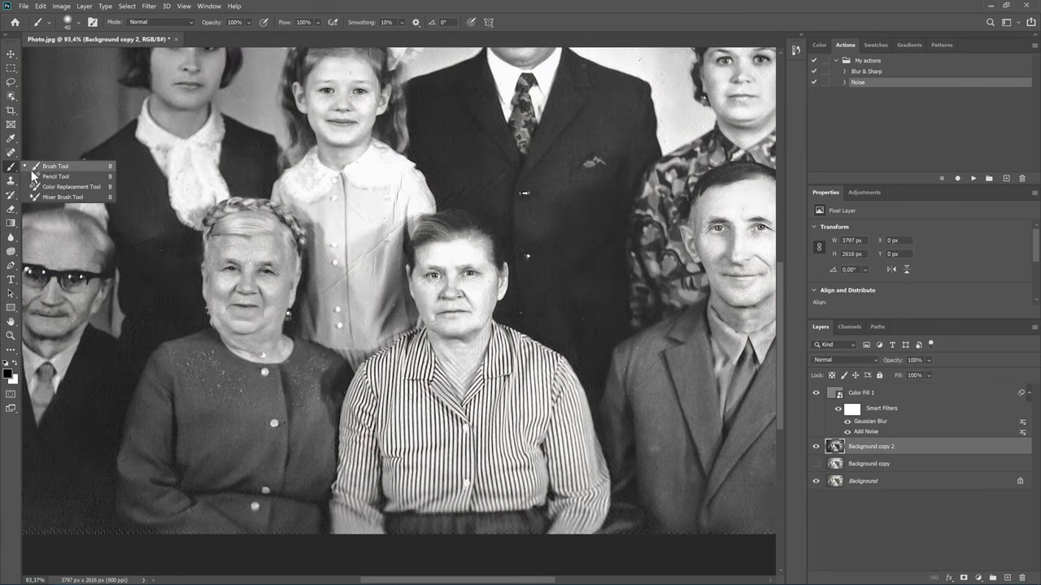
left_click(70, 200)
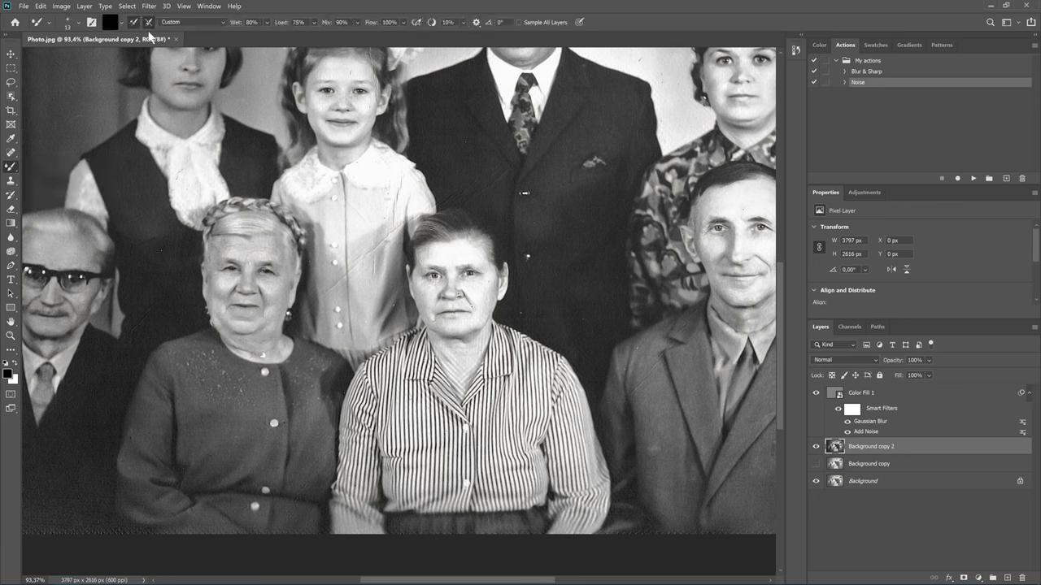
Load the Mixer Brush with white, choose the Wet preset, and set hardness to 10%.
left_click(122, 22)
left_click(122, 24)
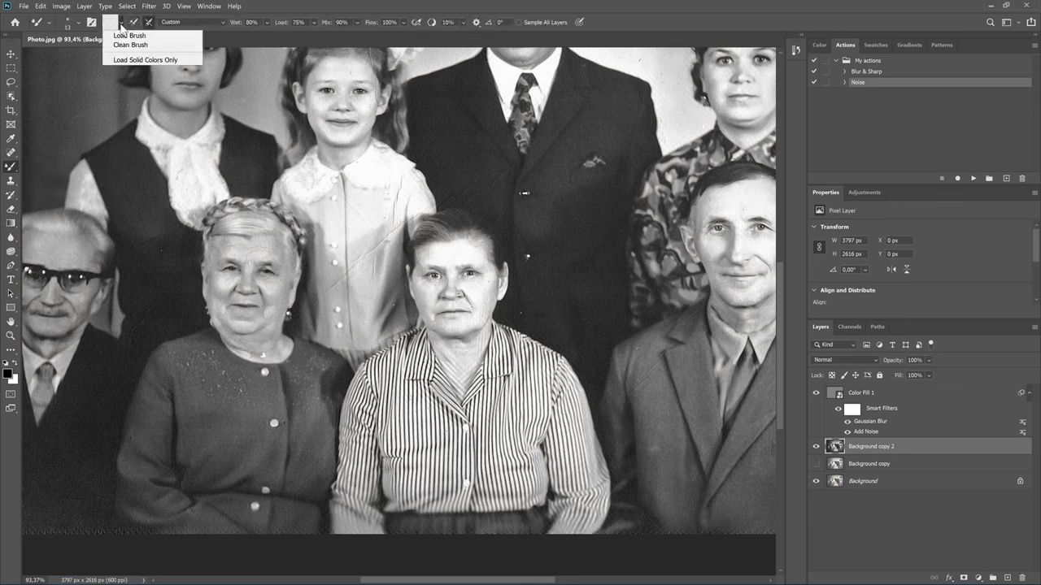
left_click(140, 45)
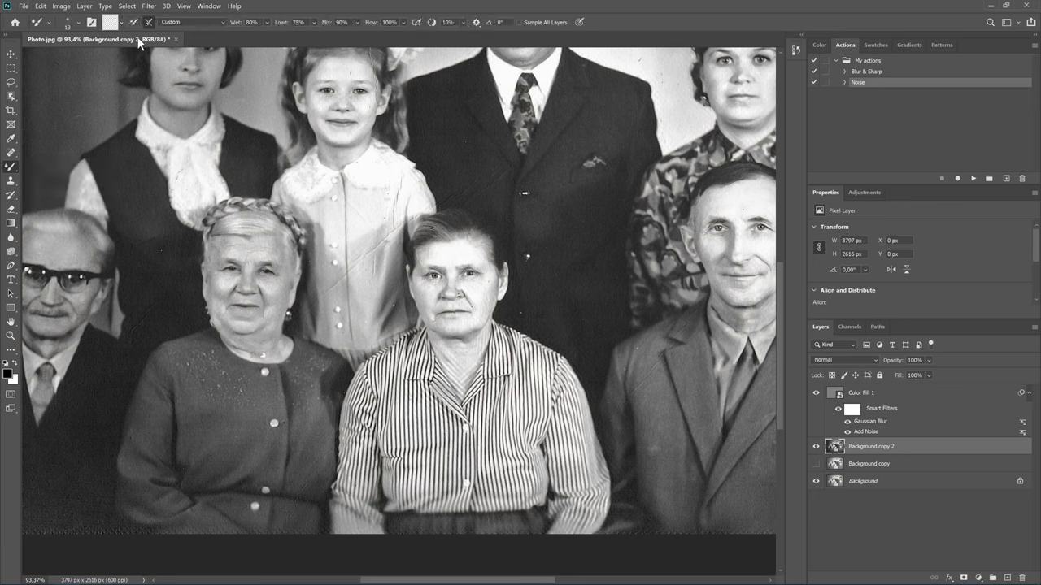
left_click(224, 24)
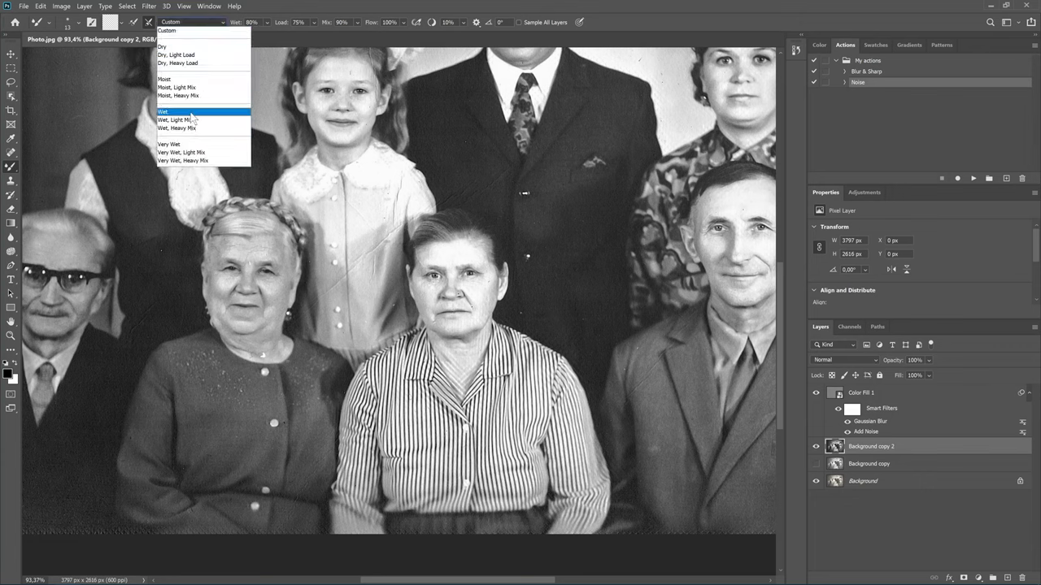
left_click(175, 111)
left_click(78, 24)
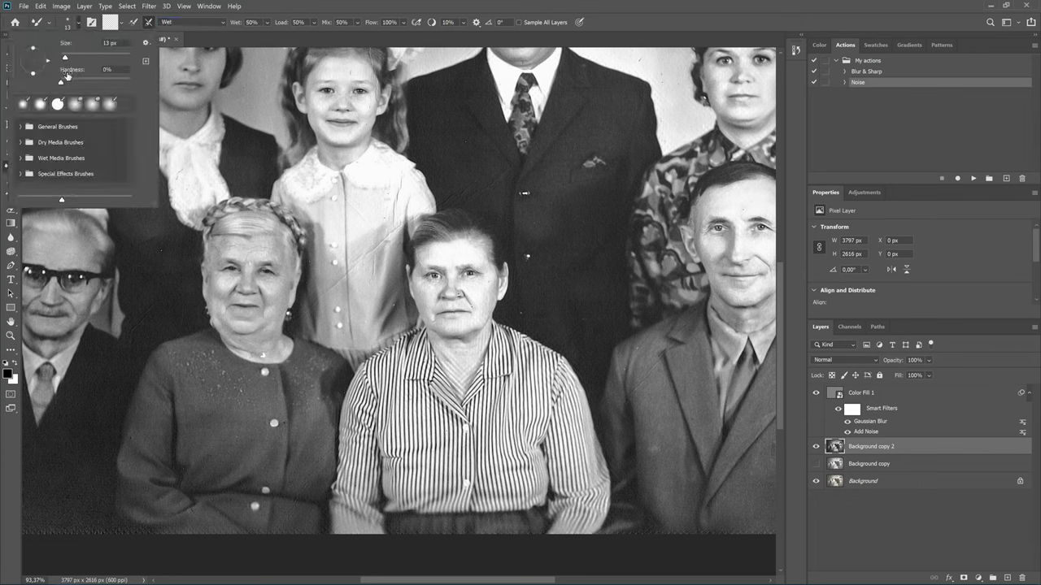
left_click_drag(63, 84, 70, 85)
key("Return")
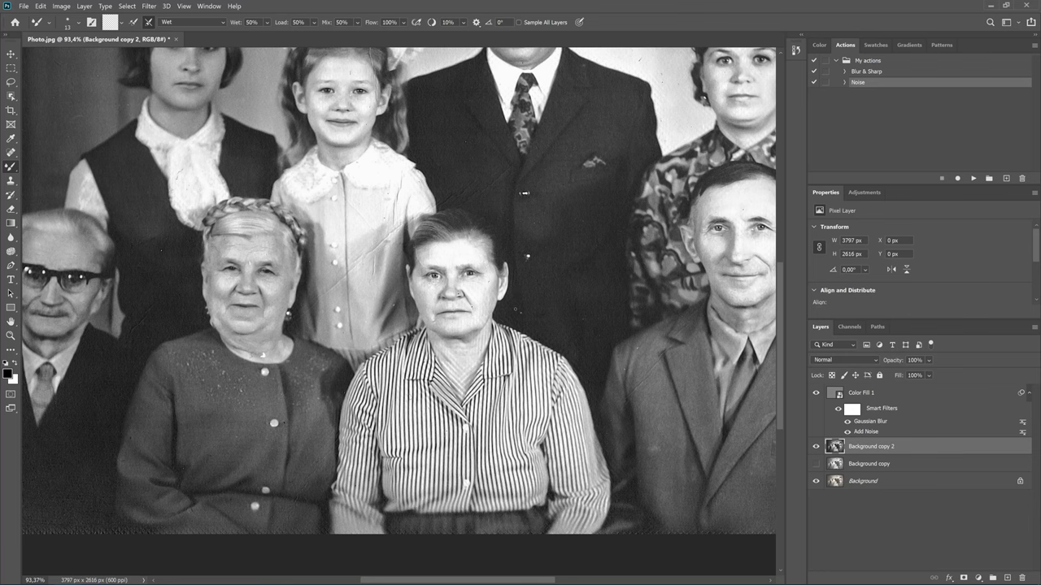
scroll(515, 309, "up", 5, "alt")
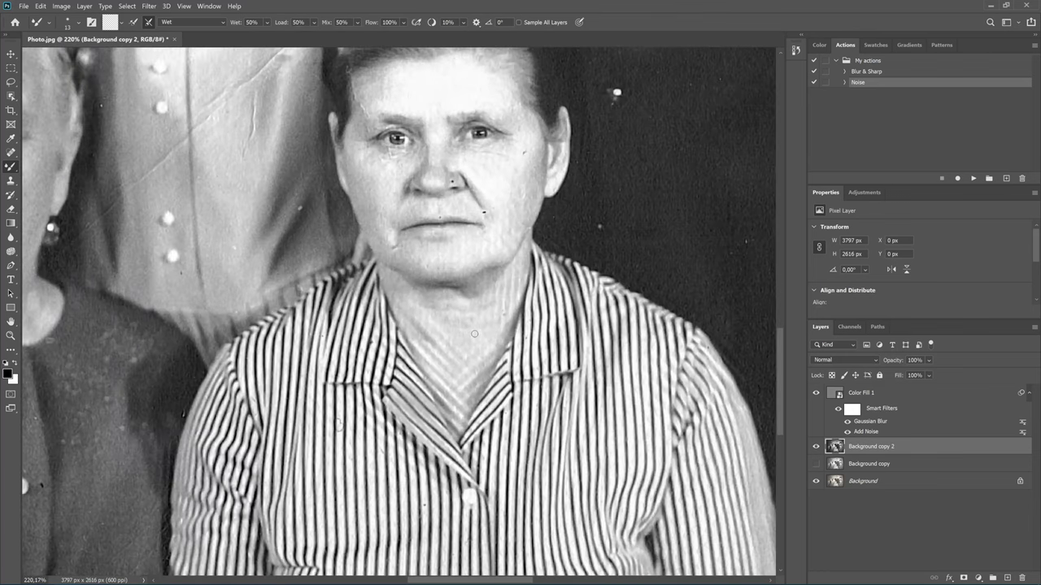
Resize the brush between 25 and 35 px and paint over the neckline skin.
key("bracketright")
key("bracketright")
key("bracketright")
key("bracketleft")
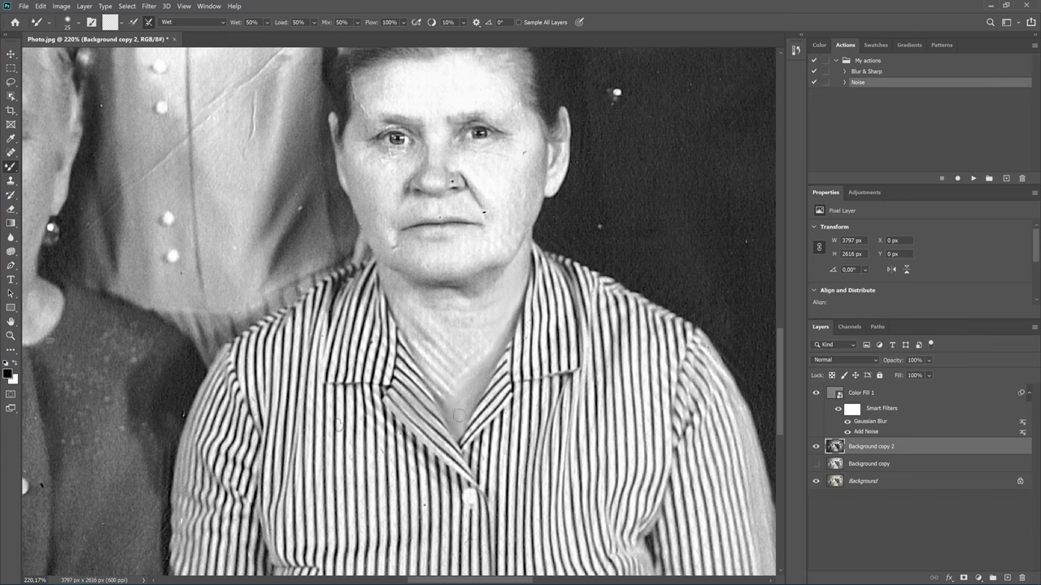
left_click_drag(459, 414, 453, 417)
key("bracketright")
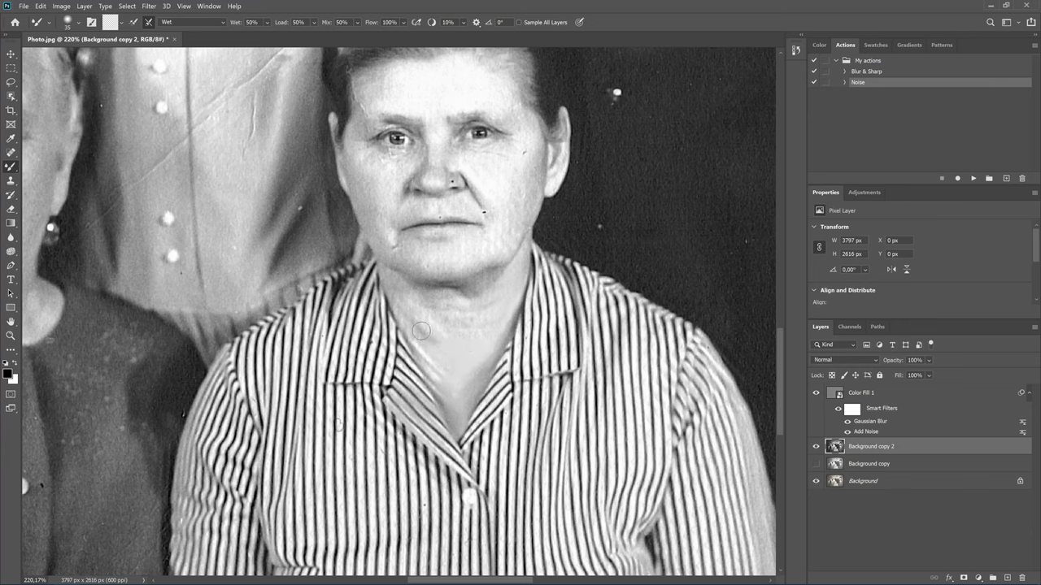
Compare the smoothed neck by toggling Background copy 2, then pan down to the lower face.
left_click(816, 449)
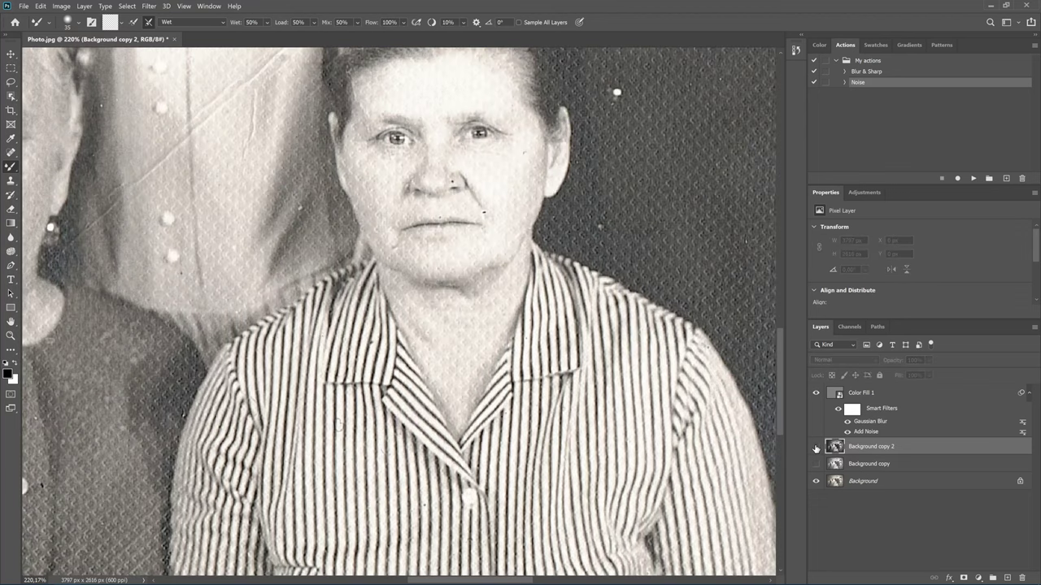
left_click(817, 447)
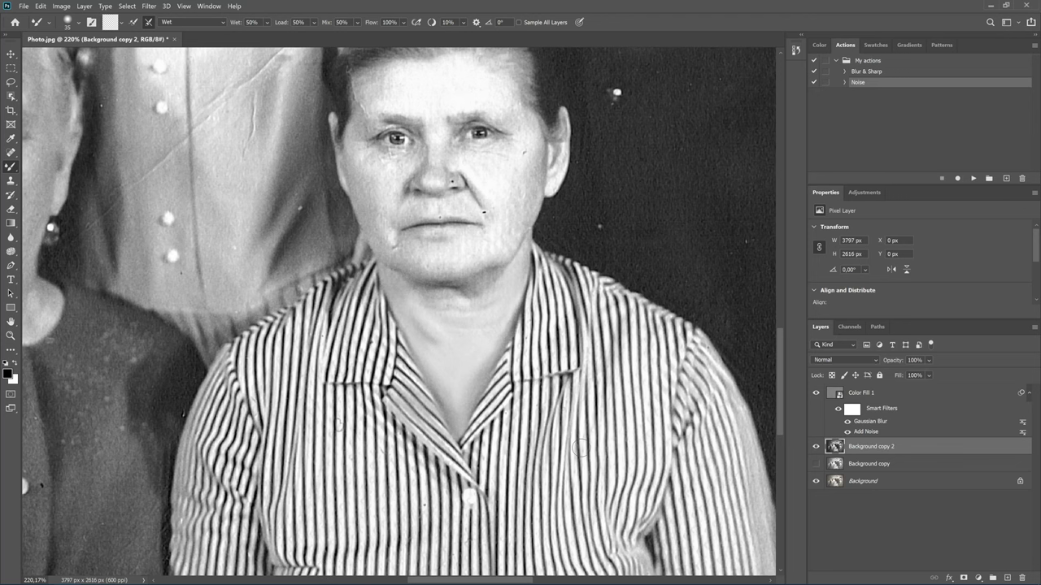
left_click(813, 447)
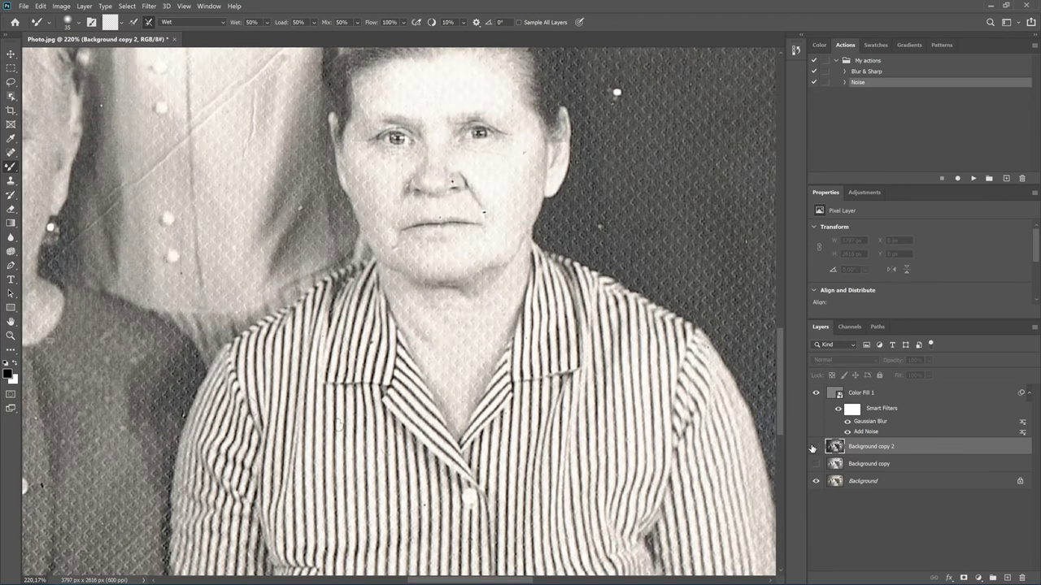
left_click(814, 447)
left_click(814, 447)
left_click(814, 447)
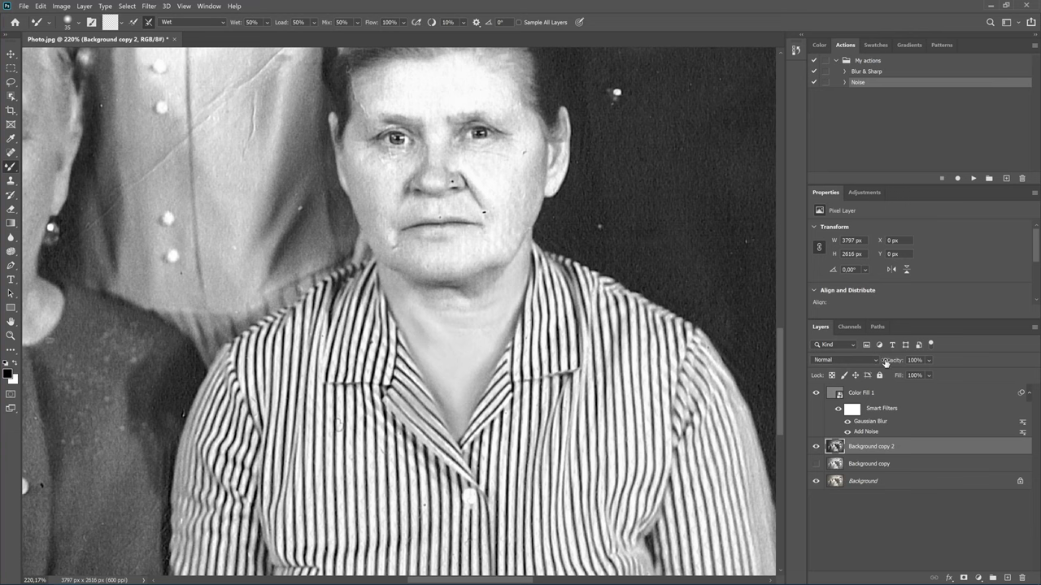
left_click(815, 446)
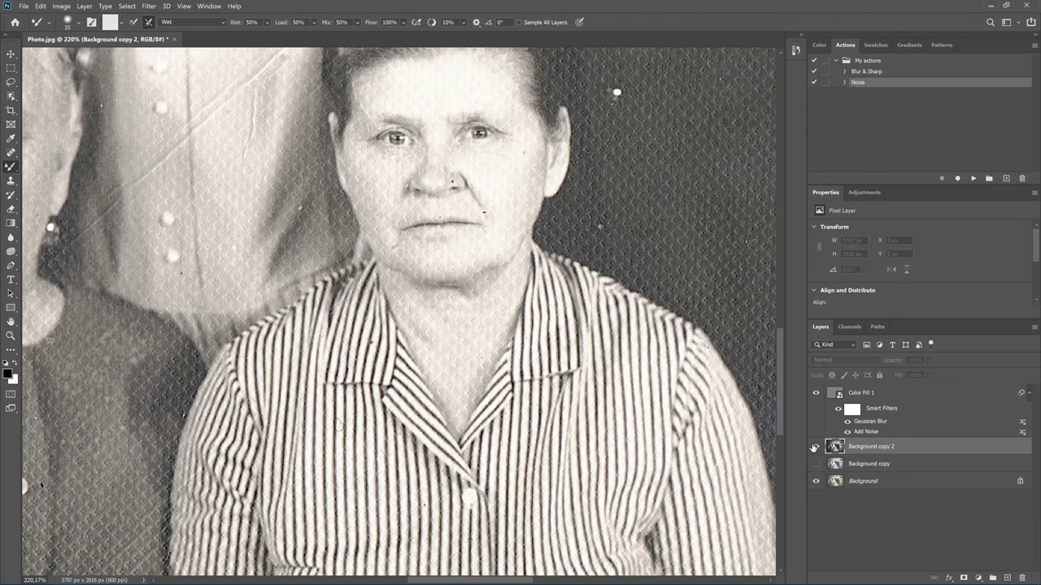
left_click(814, 446)
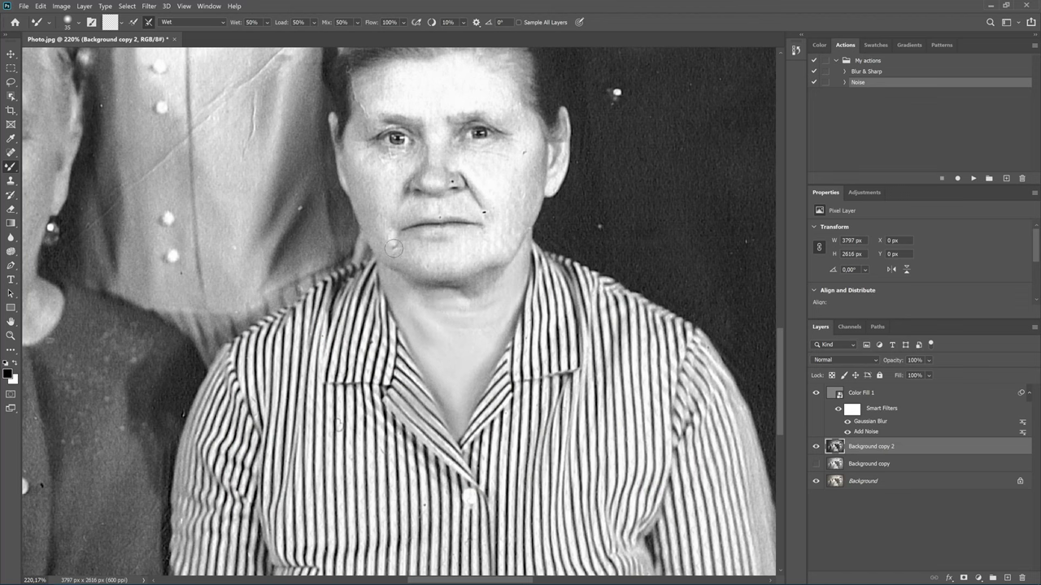
left_click(817, 446)
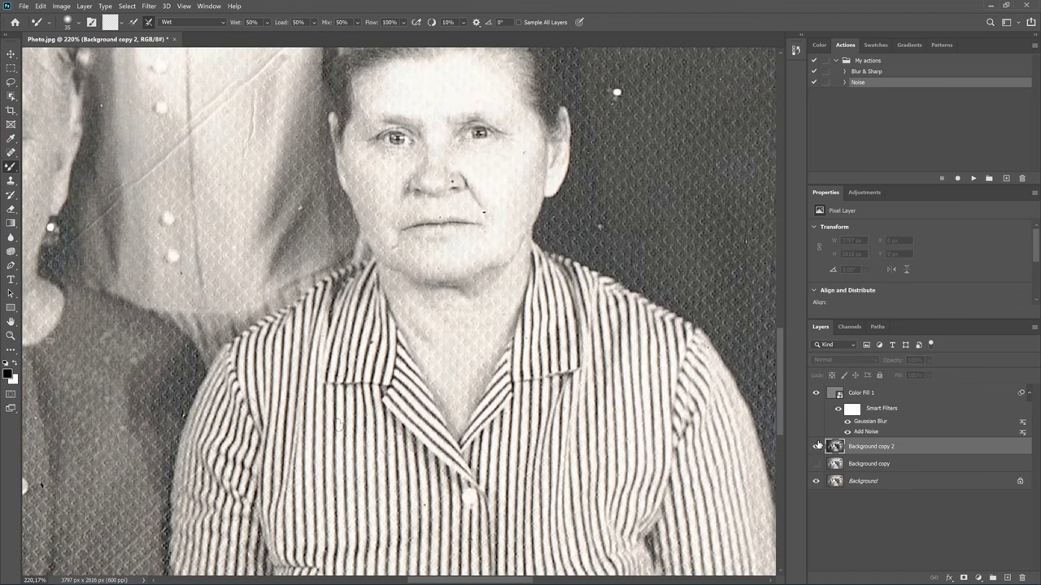
left_click(816, 446)
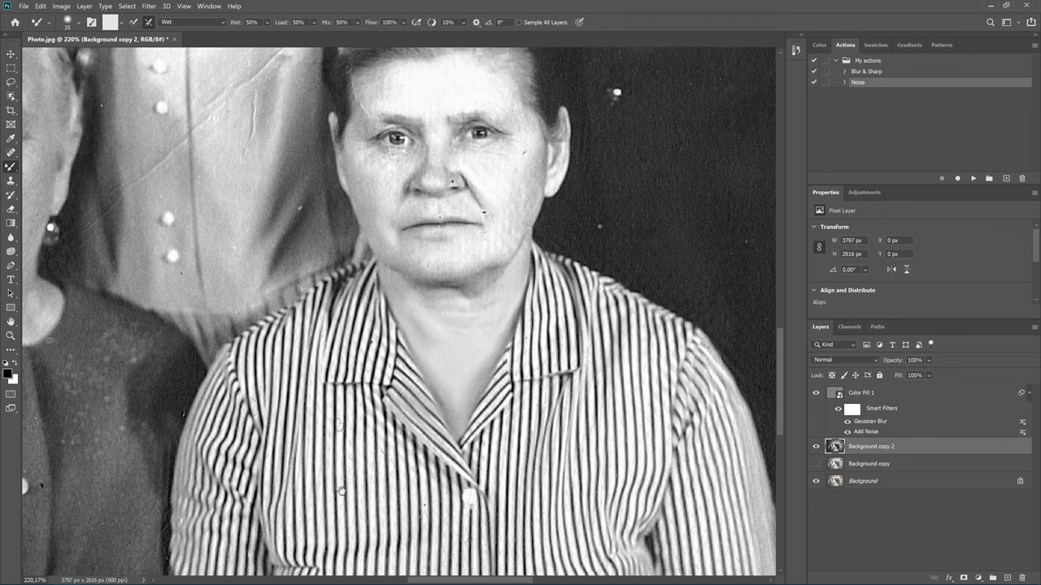
left_click_drag(336, 504, 479, 363)
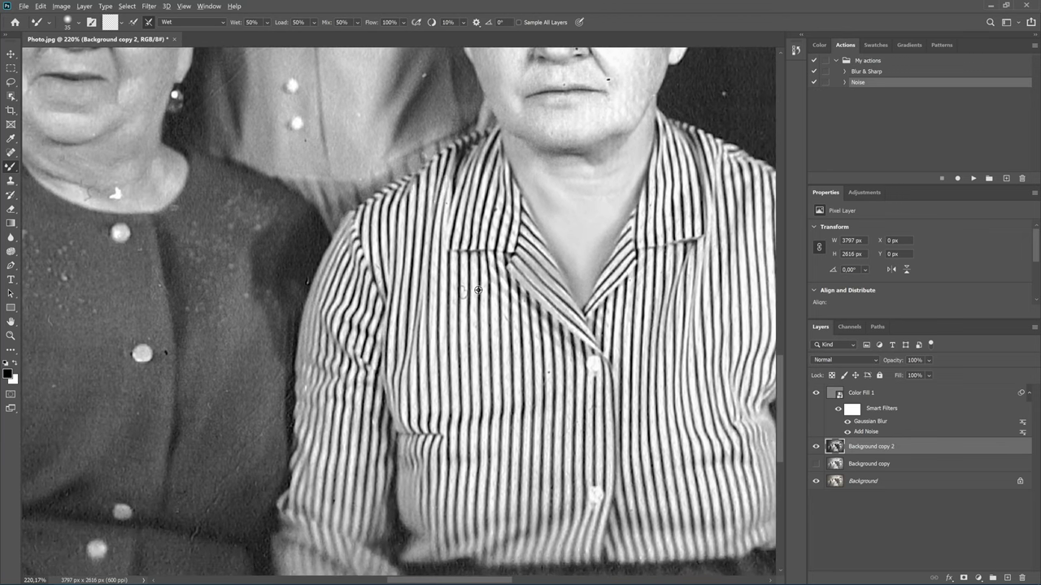
Toggle Background copy 2 to compare, then shrink the brush to 25 and blend the shirt speck.
scroll(477, 291, "up", 1)
scroll(471, 293, "up", 1)
scroll(462, 293, "up", 1)
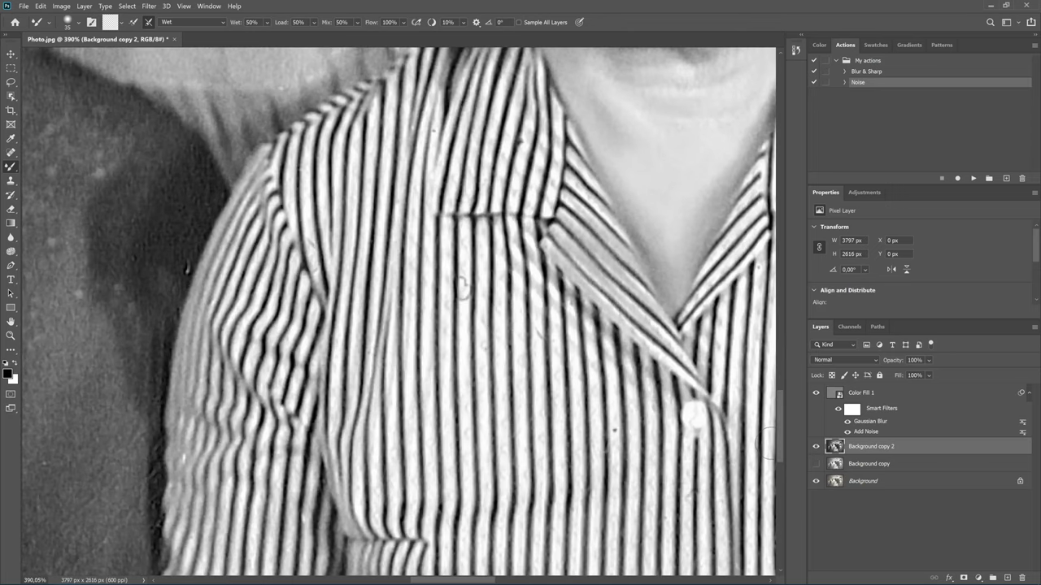
left_click(815, 448)
left_click(815, 449)
key("bracketleft")
left_click(614, 421)
Give the Mixer Brush a harder-edged 10 px tip, panning across the shirt and jacket.
left_click_drag(225, 387, 379, 442)
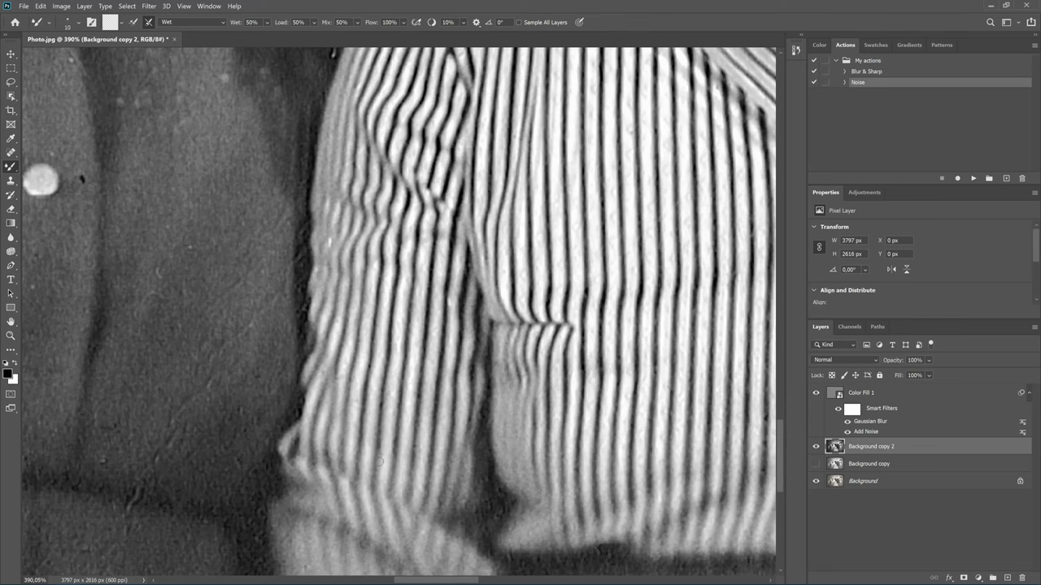
left_click_drag(570, 320, 530, 386)
scroll(483, 465, "up", 3)
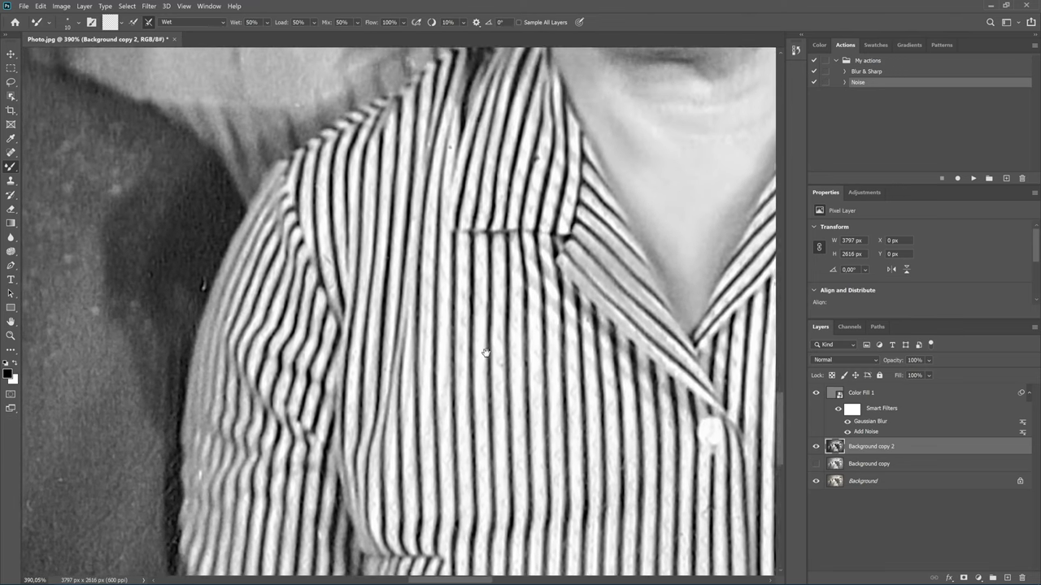
scroll(483, 407, "up", 3)
scroll(475, 330, "up", 1)
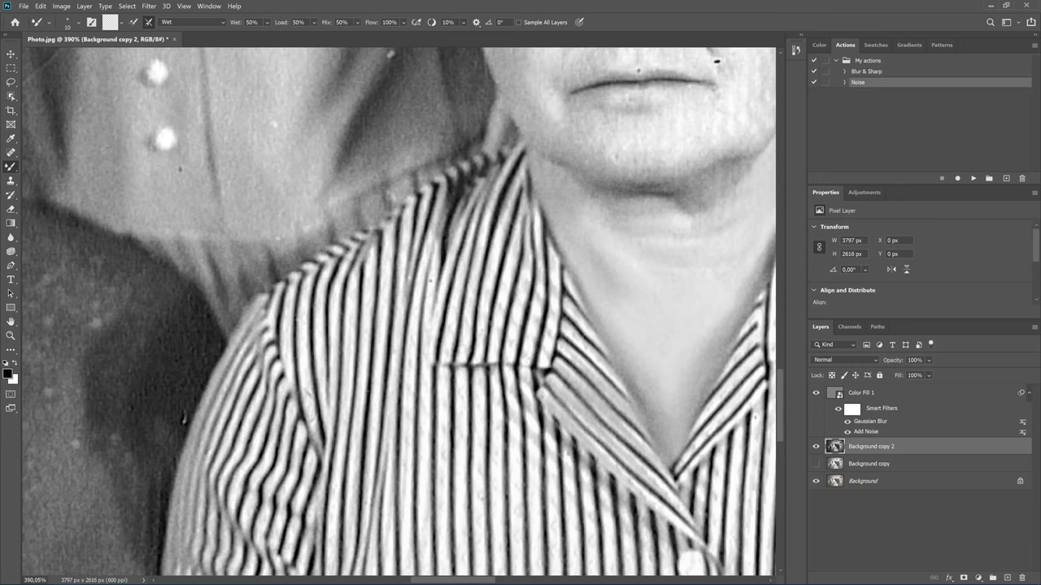
left_click(80, 23)
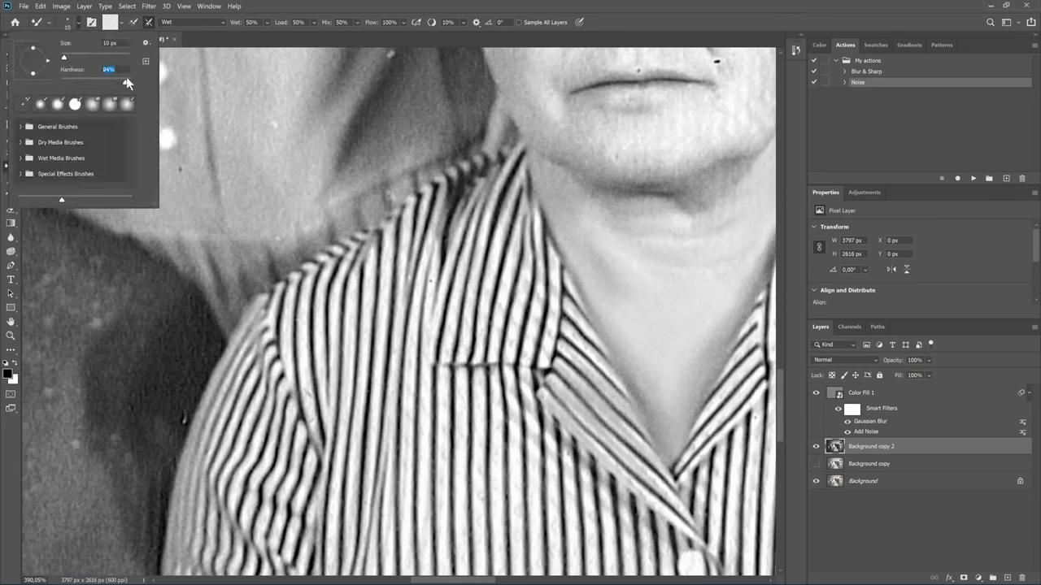
key("Return")
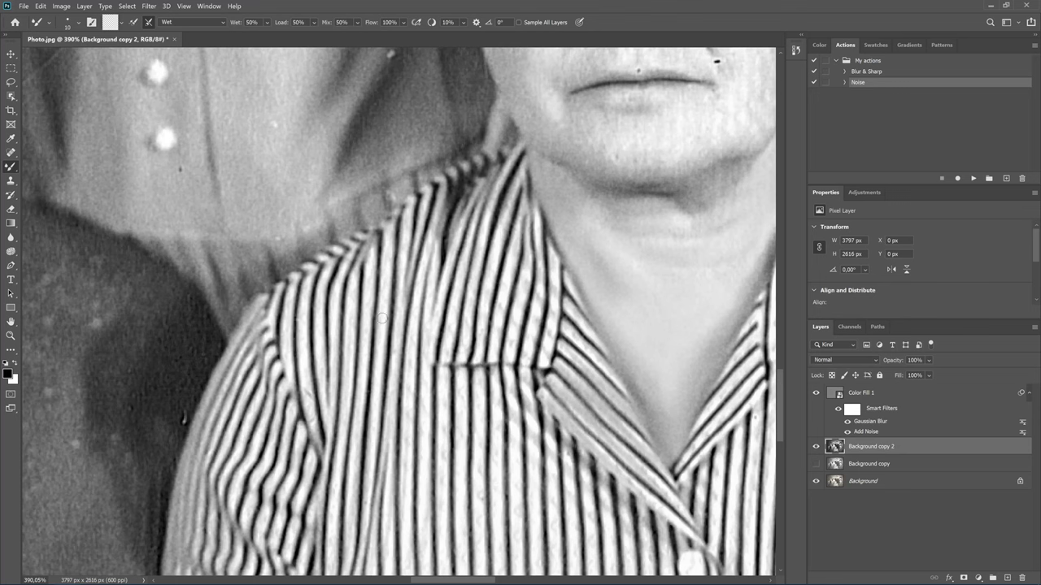
left_click_drag(299, 367, 424, 323)
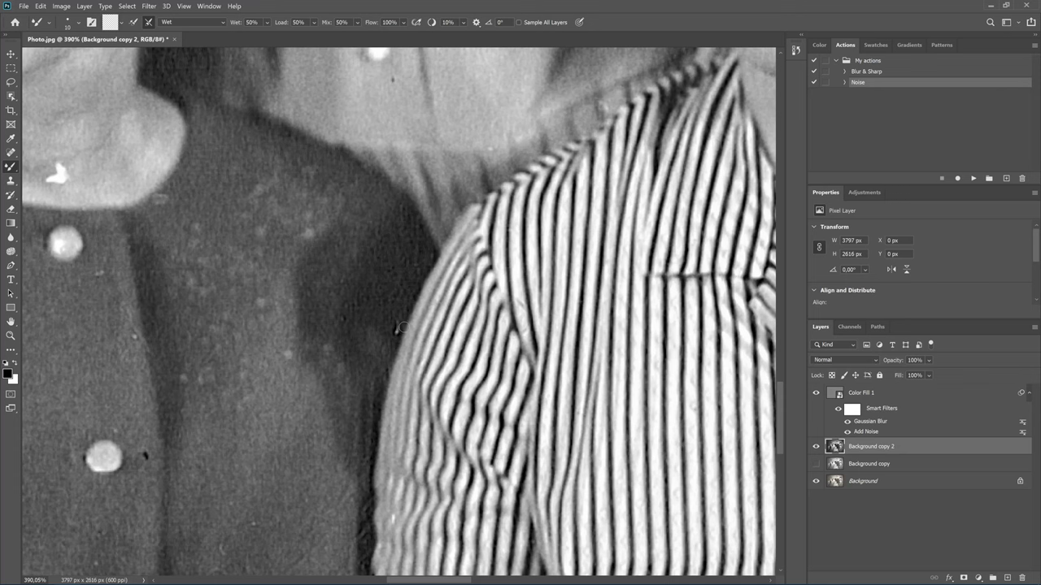
scroll(399, 327, "down", 3)
scroll(399, 325, "down", 2)
scroll(400, 322, "down", 1)
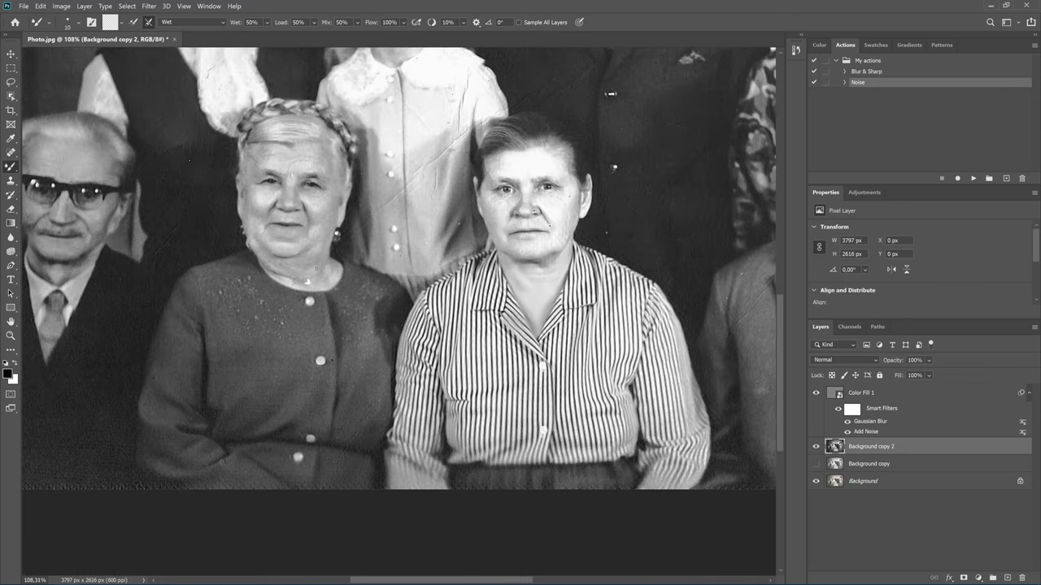
Duplicate the photo layer into a new Background copy 3.
scroll(400, 322, "down", 1)
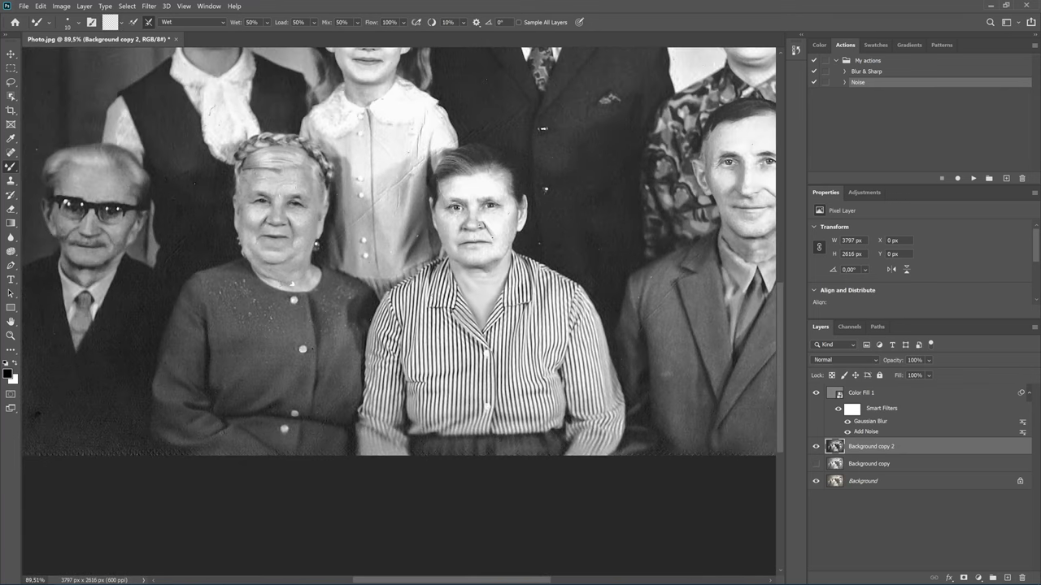
scroll(491, 275, "down", 1)
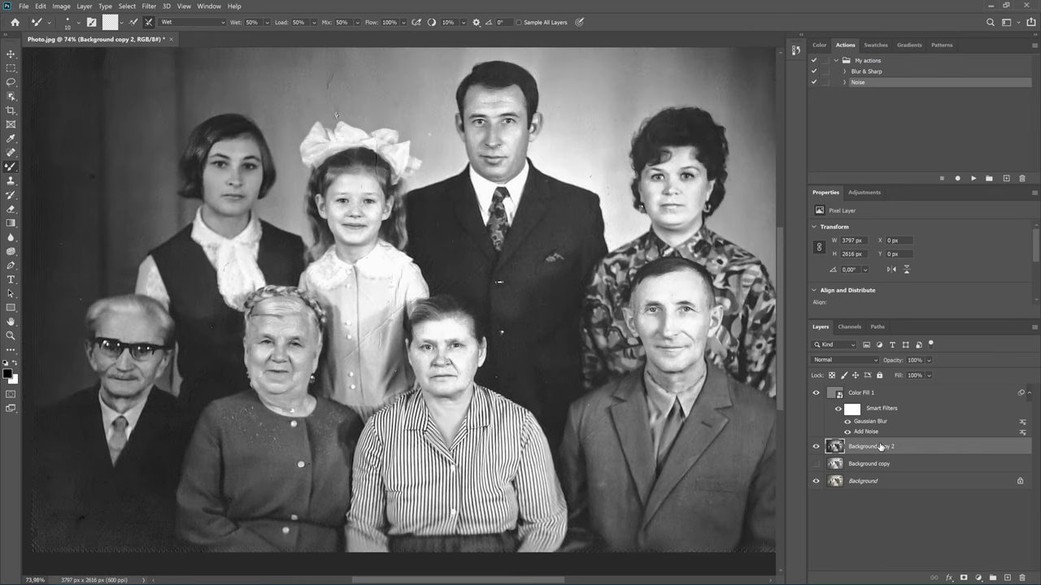
key("ctrl+j")
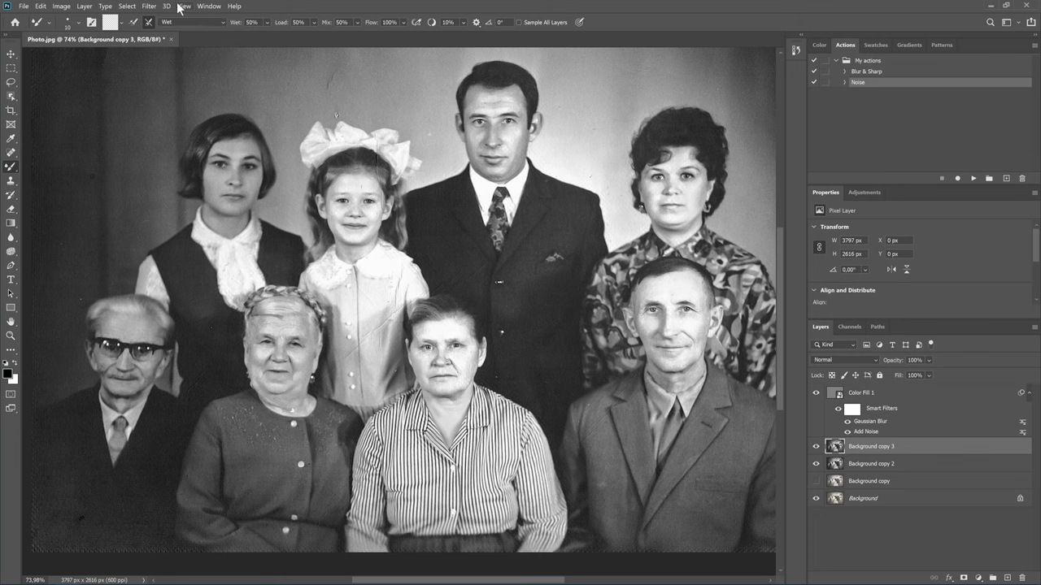
Apply Camera Raw Filter noise reduction at 100 to the new copy.
left_click(149, 6)
left_click(187, 65)
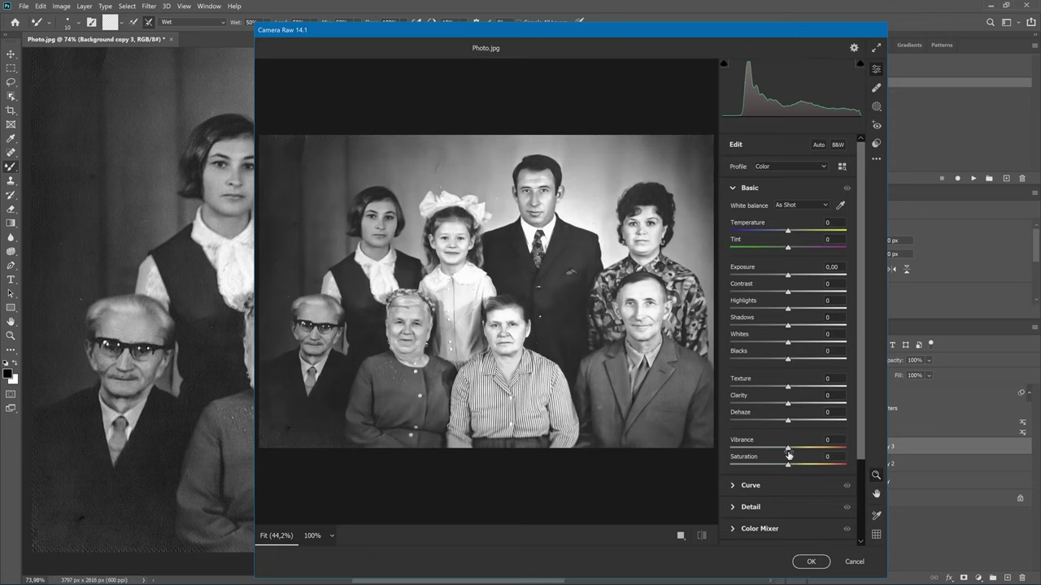
left_click(779, 488)
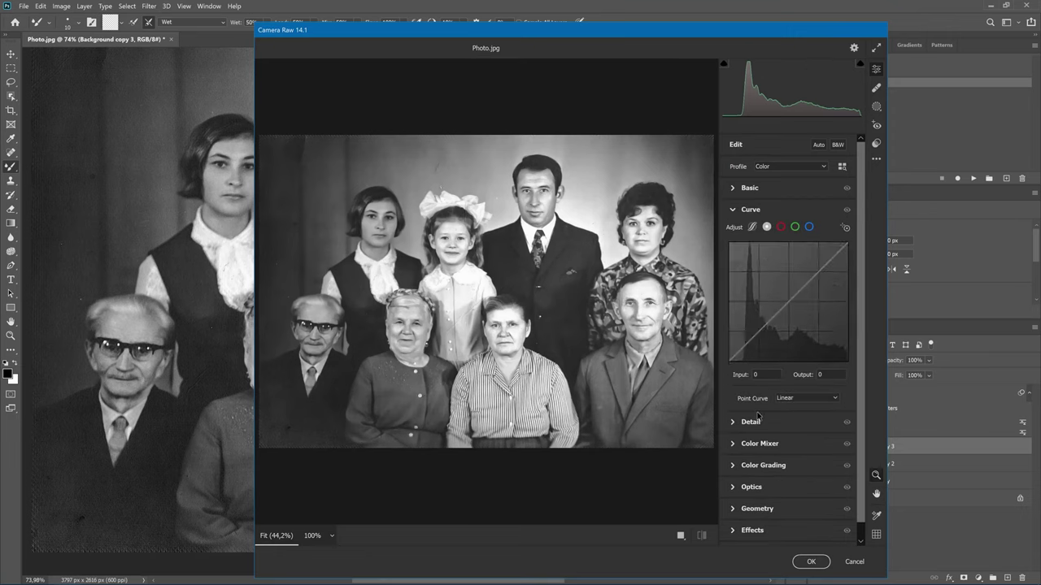
left_click(750, 423)
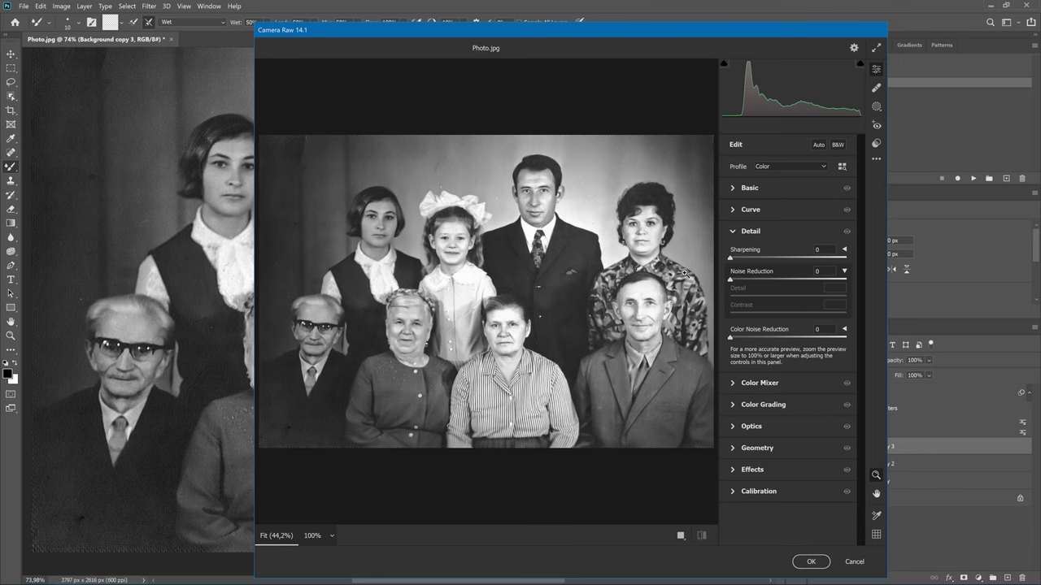
left_click_drag(517, 235, 557, 233)
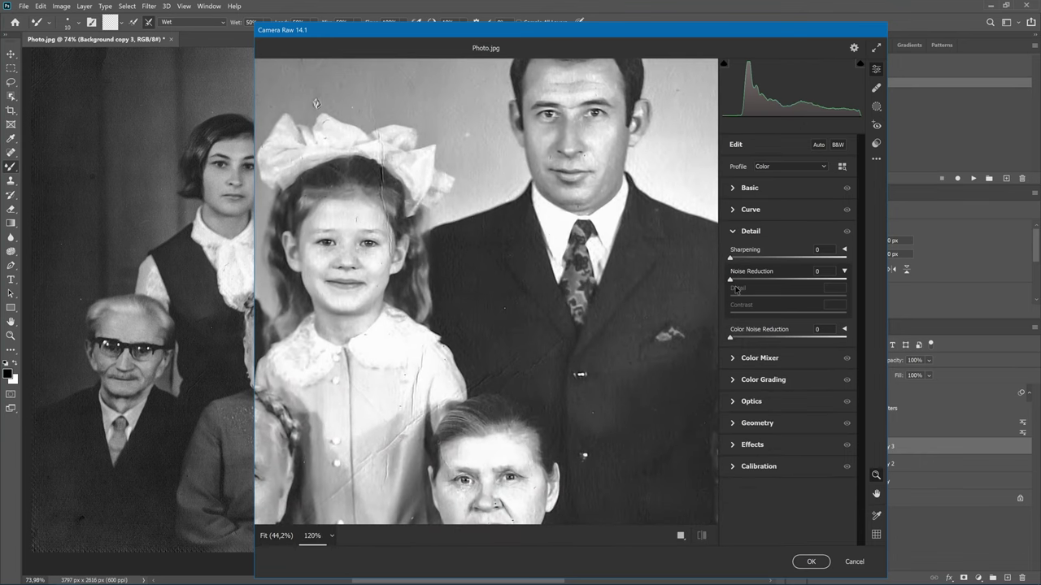
left_click_drag(730, 280, 892, 283)
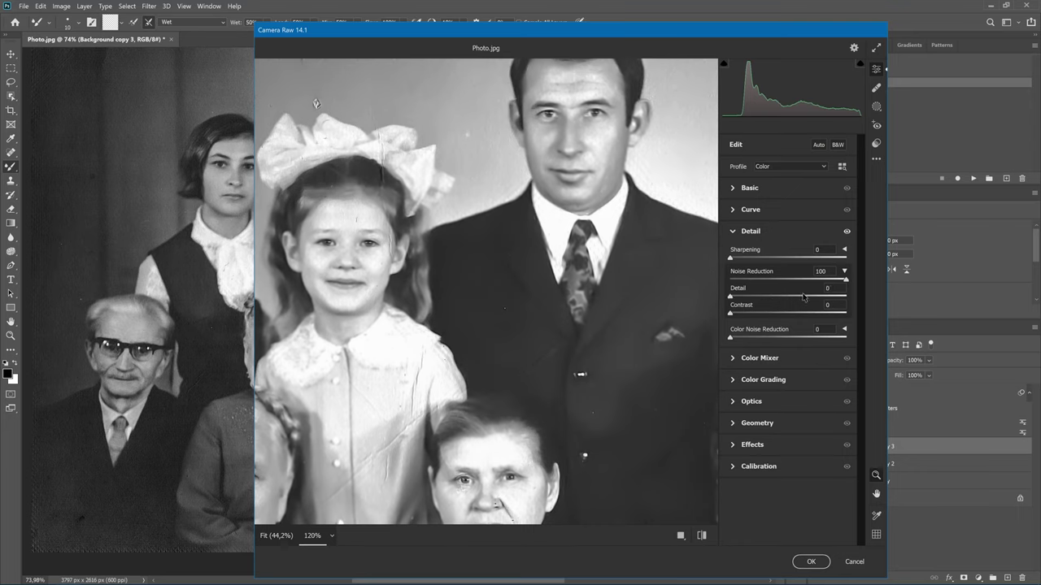
left_click(810, 561)
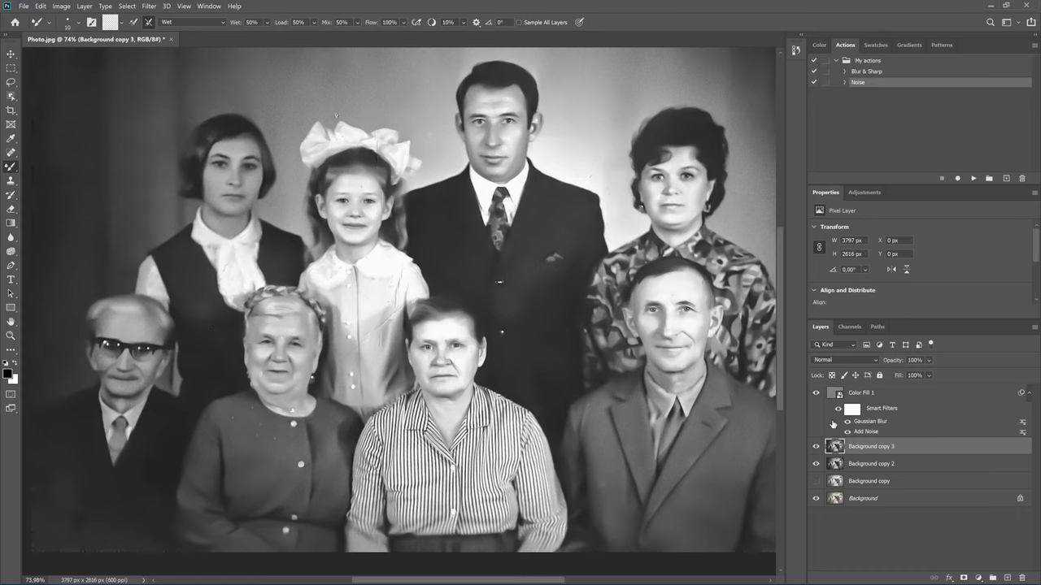
Add a white layer mask to Background copy 3 and toggle its visibility to compare.
left_click(962, 578)
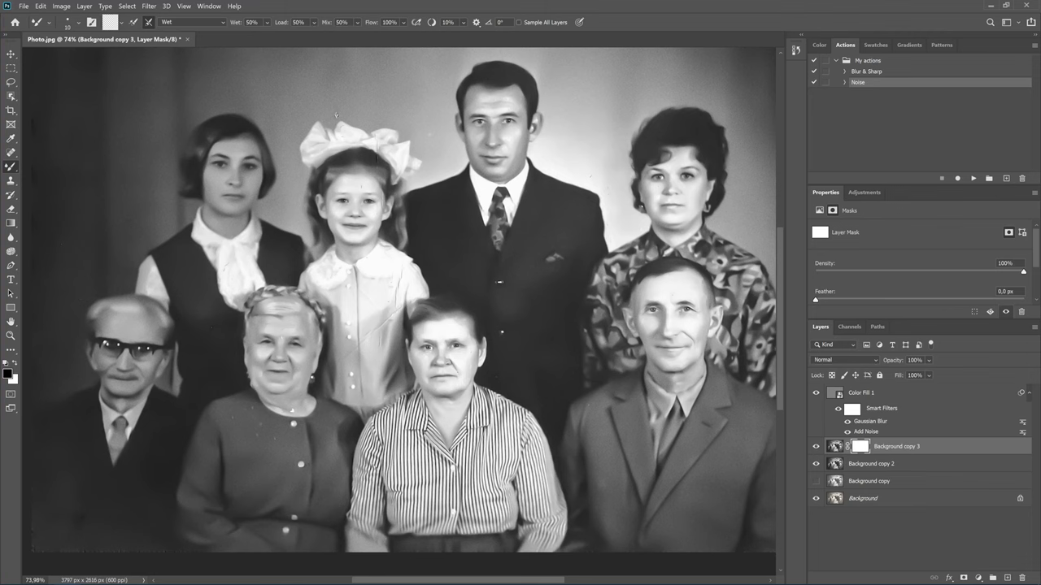
left_click(816, 449)
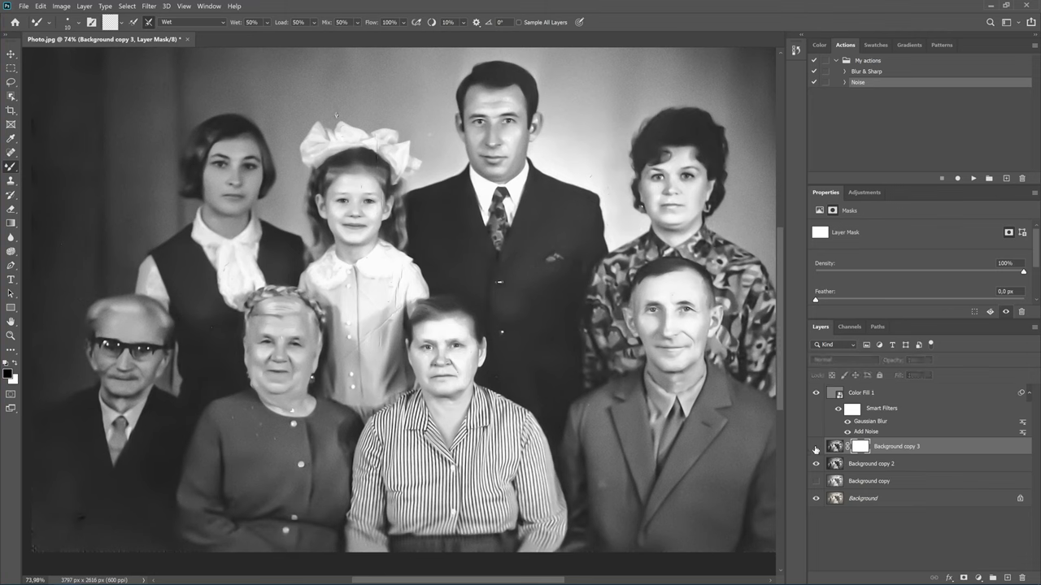
left_click(815, 449)
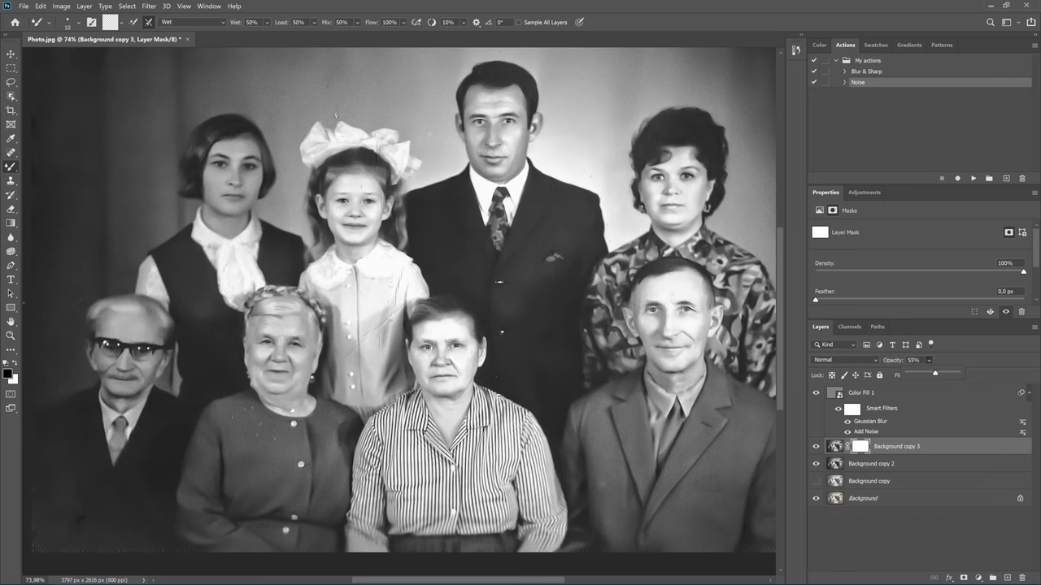
Switch to the Brush Tool and set its hardness to 0%.
right_click(13, 167)
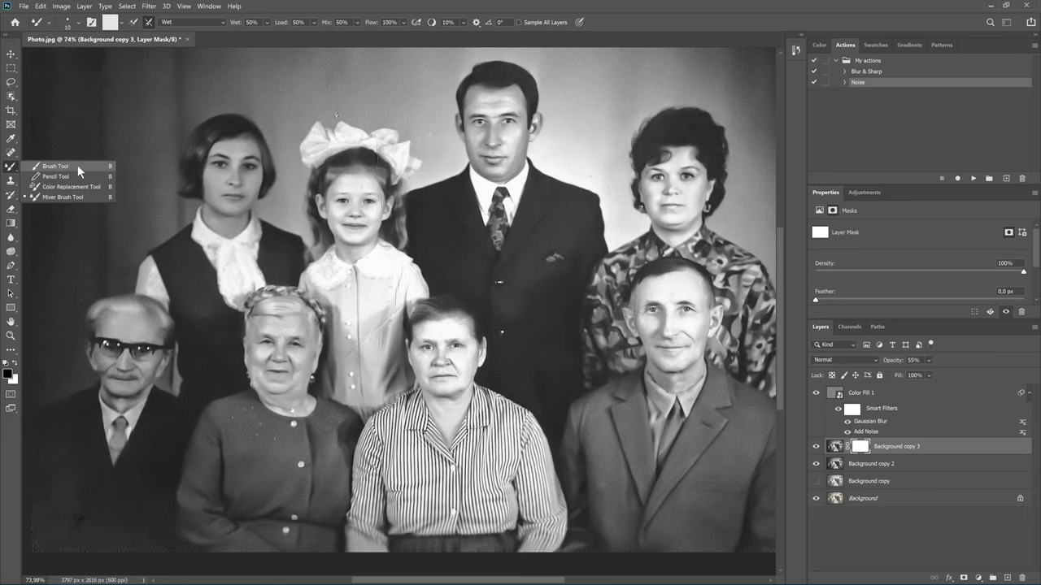
left_click(77, 165)
left_click(79, 24)
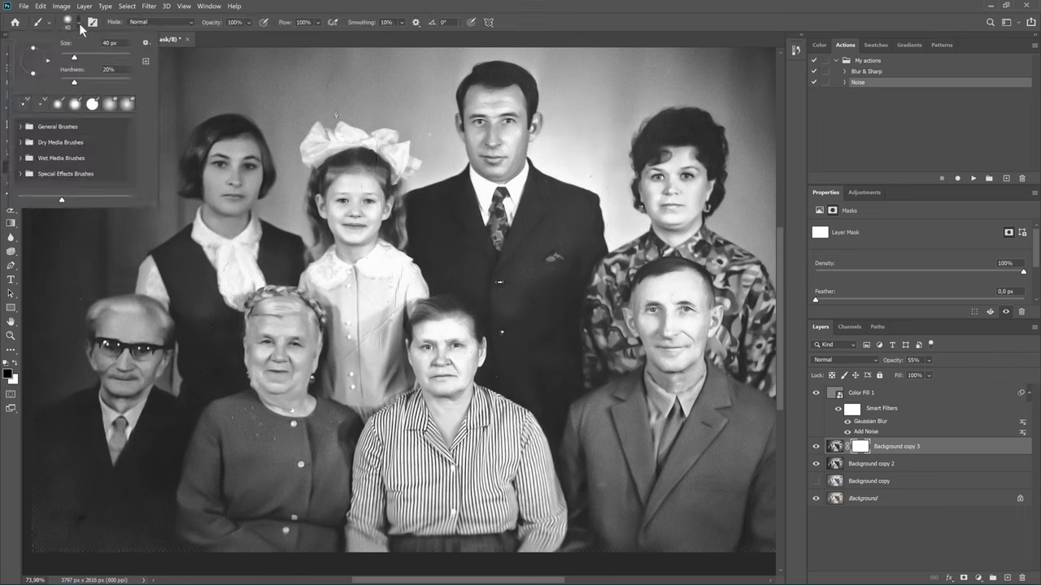
left_click_drag(74, 82, 60, 83)
Set the foreground painting colour to black.
left_click(10, 375)
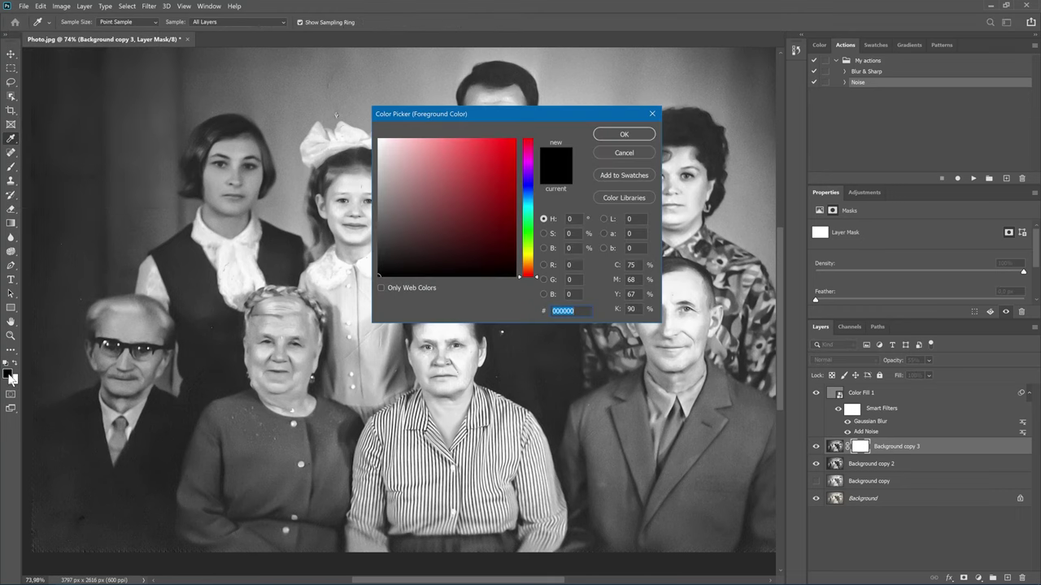
left_click(623, 136)
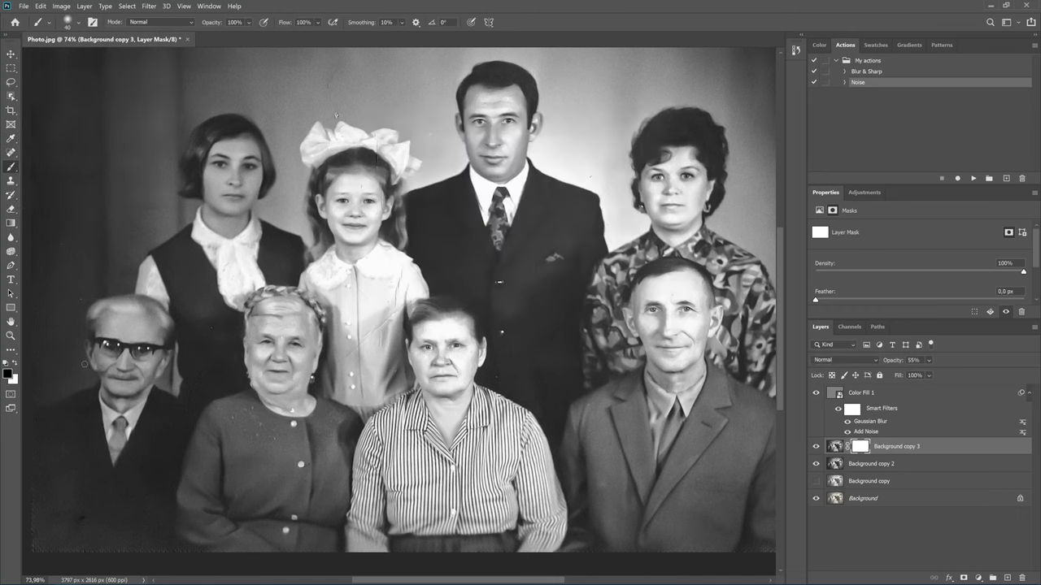
left_click(15, 366)
left_click(16, 365)
scroll(204, 183, "left", 2)
scroll(214, 194, "left", 2)
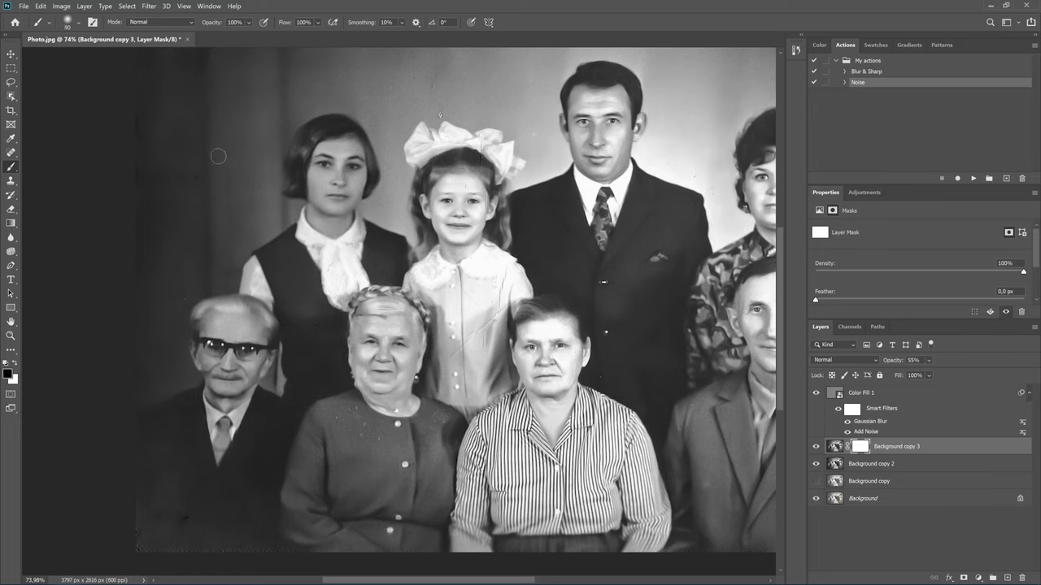
Resize the soft brush to about 385 px for painting the mask.
left_click(79, 24)
left_click_drag(95, 60, 100, 60)
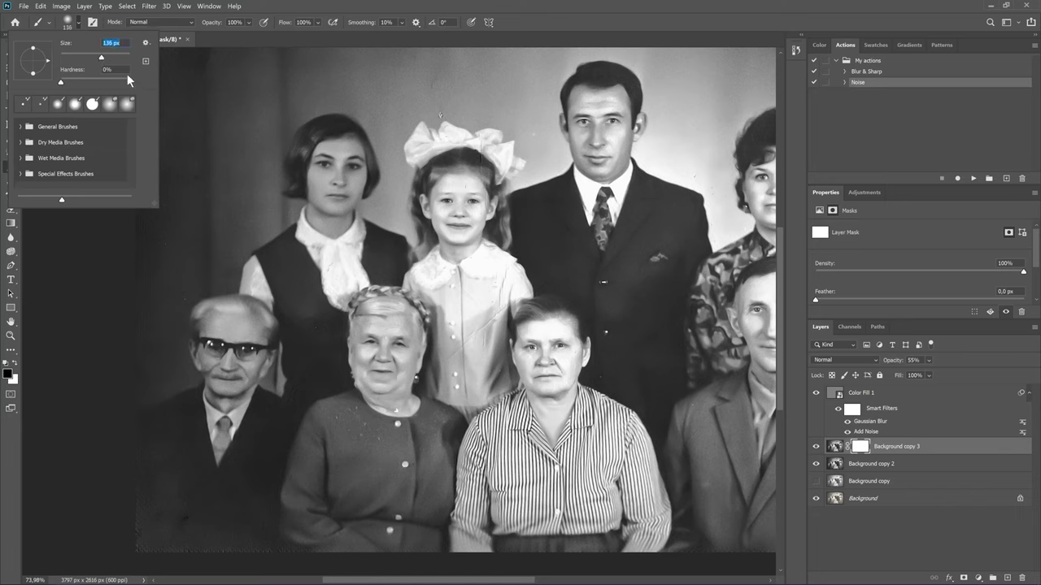
left_click_drag(102, 60, 110, 61)
left_click_drag(123, 60, 120, 61)
left_click(340, 170)
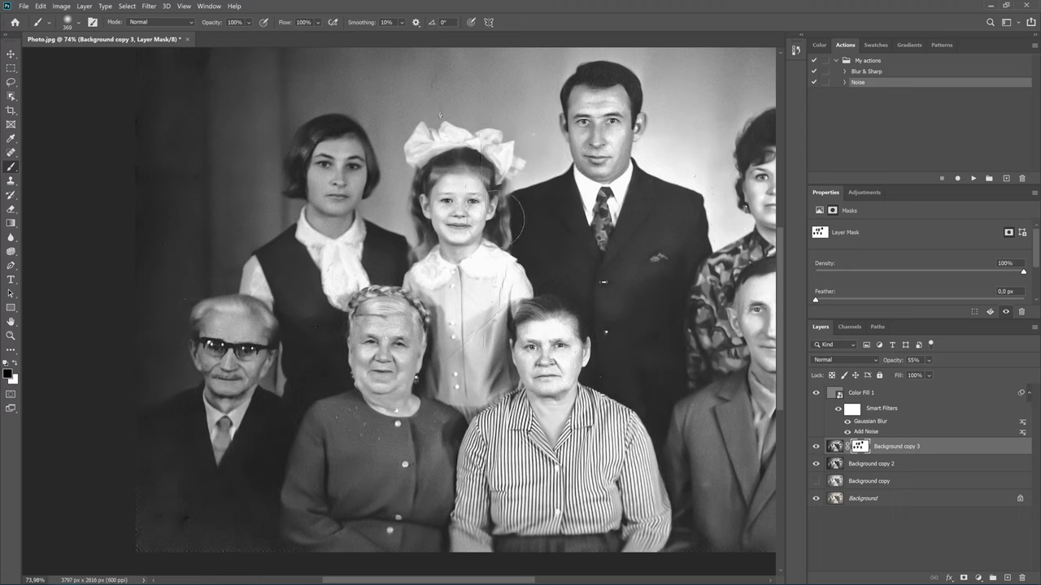
Stamp all visible layers into a new merged Layer 1 with Ctrl+Alt+Shift+E.
scroll(532, 269, "right", 3)
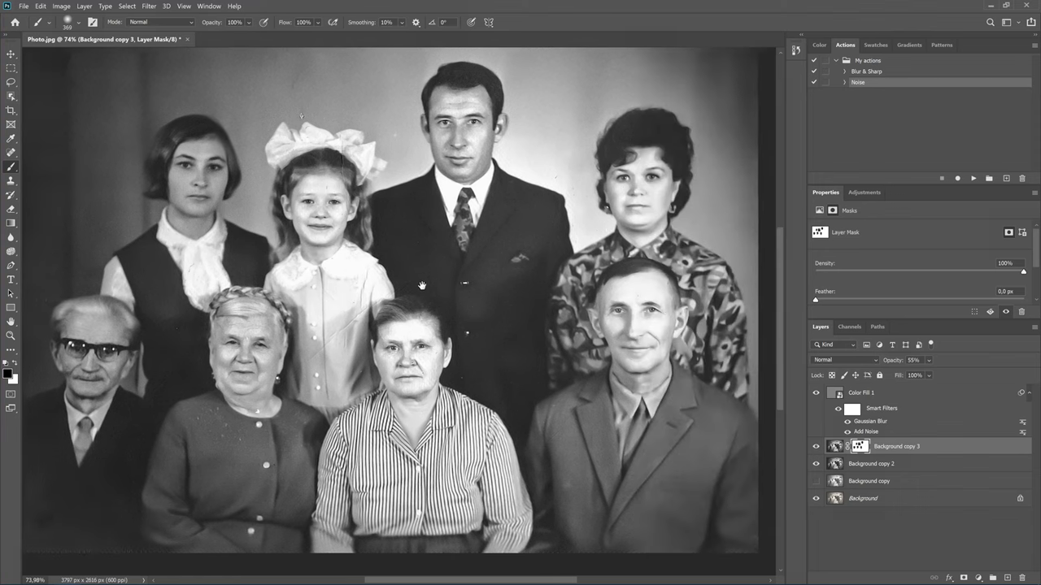
scroll(533, 268, "right", 2)
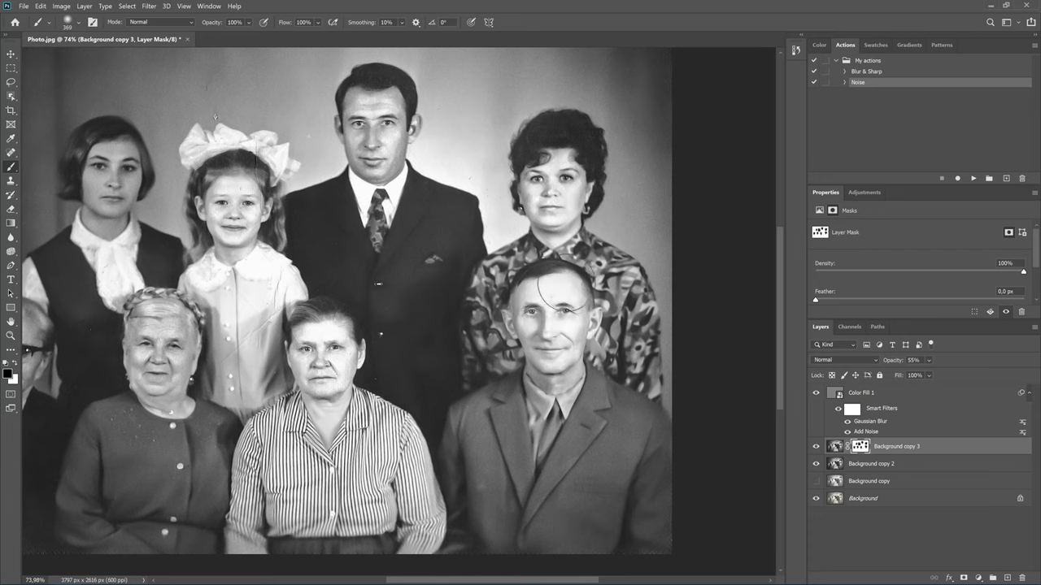
scroll(522, 252, "down", 1)
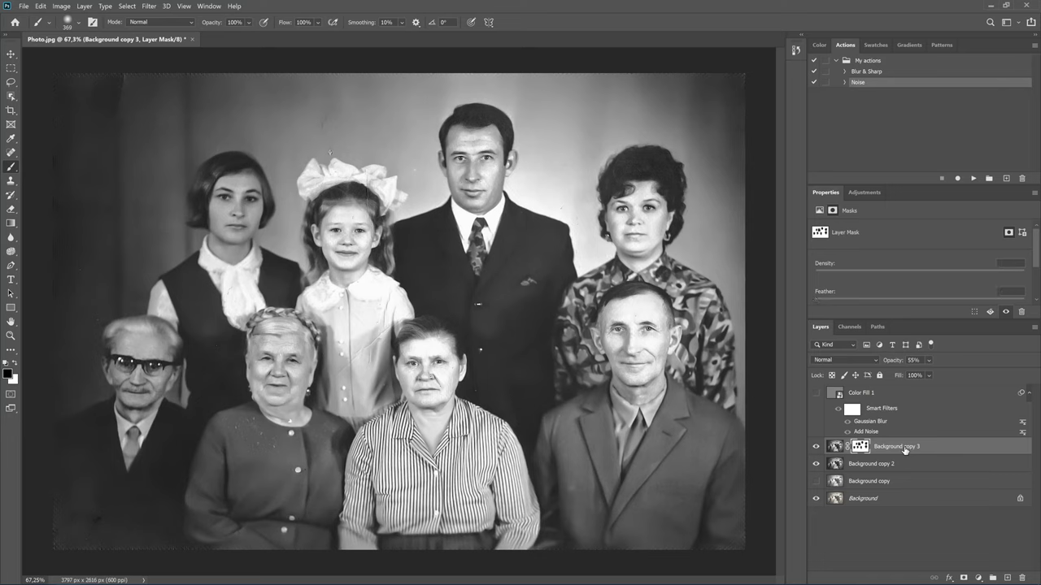
key("ctrl+shift+alt+e")
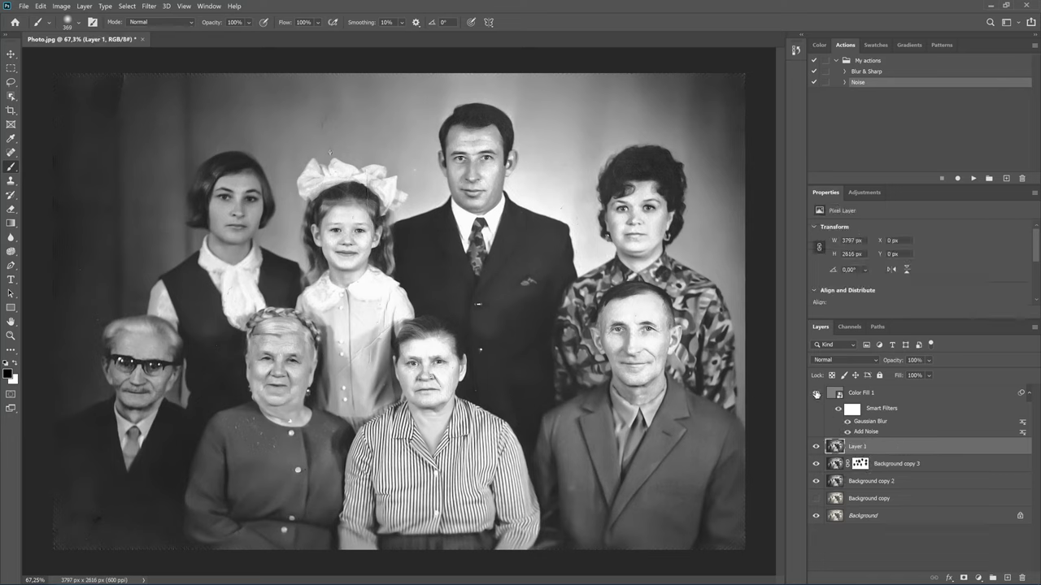
right_click(11, 168)
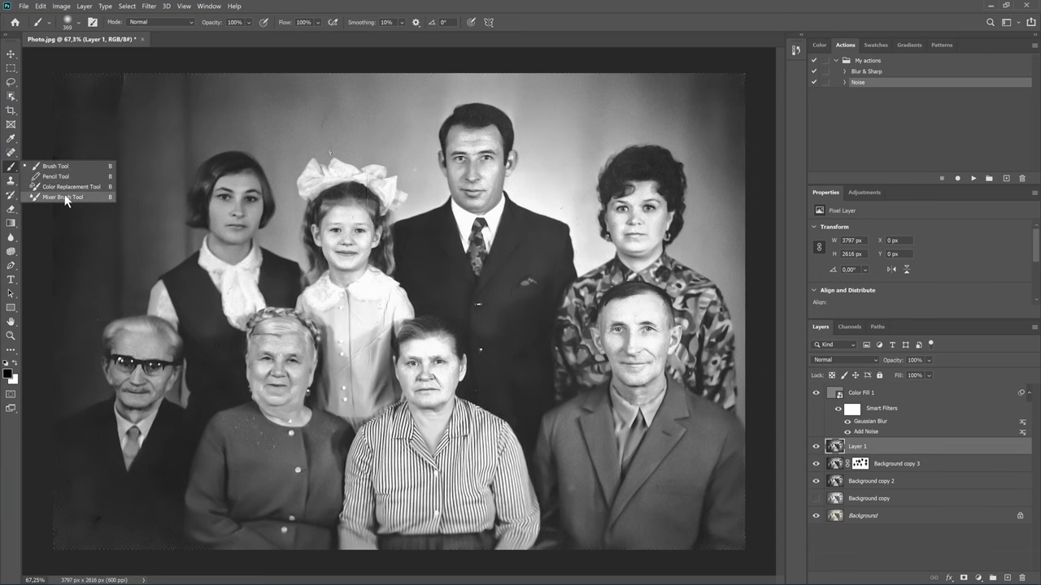
Switch to the Mixer Brush, hide the Color Fill 1 grain layer and enlarge the brush to 70.
left_click(66, 198)
scroll(127, 115, "up", 3)
left_click_drag(216, 145, 263, 310)
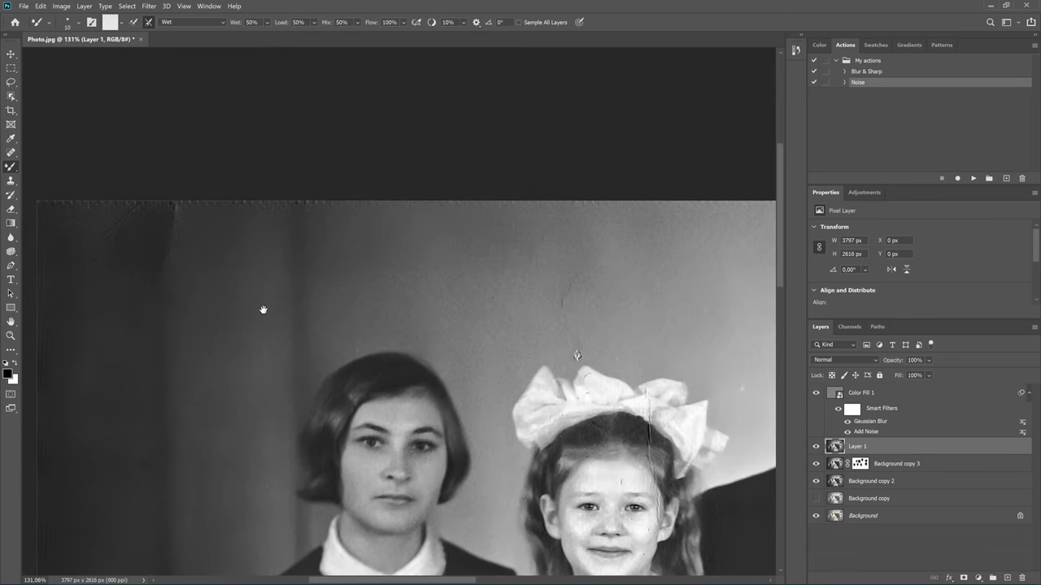
scroll(255, 302, "left", 2)
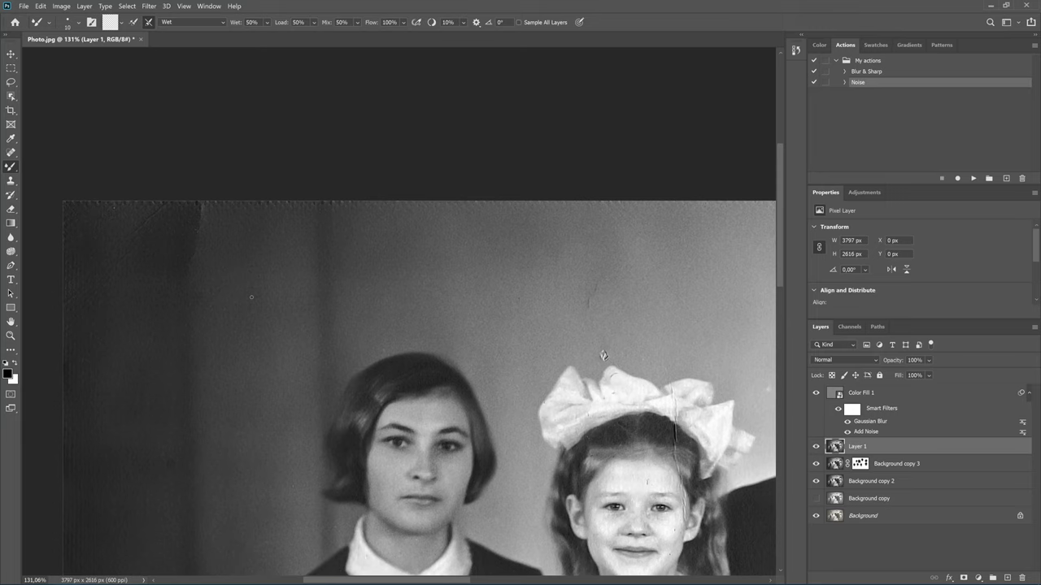
key("bracketright")
key("bracketright")
key("bracketright")
left_click(816, 395)
key("bracketright")
key("bracketright")
Smear away the stains along the top edge, top-left corner and lower-left edge.
left_click_drag(294, 193, 232, 180)
mouse_move(191, 287)
left_mouse_down()
mouse_move(190, 221)
mouse_move(159, 216)
left_mouse_up()
mouse_move(124, 268)
left_mouse_down()
mouse_move(87, 265)
mouse_move(87, 456)
mouse_move(70, 432)
mouse_move(84, 288)
mouse_move(90, 314)
mouse_move(80, 276)
left_mouse_up()
mouse_move(168, 478)
left_mouse_down()
mouse_move(162, 508)
mouse_move(88, 466)
mouse_move(63, 542)
mouse_move(88, 504)
mouse_move(93, 395)
mouse_move(74, 436)
mouse_move(68, 377)
left_mouse_up()
Move down to the seated elderly couple and smooth the photo's jagged bottom edge.
left_click_drag(140, 494, 250, 234)
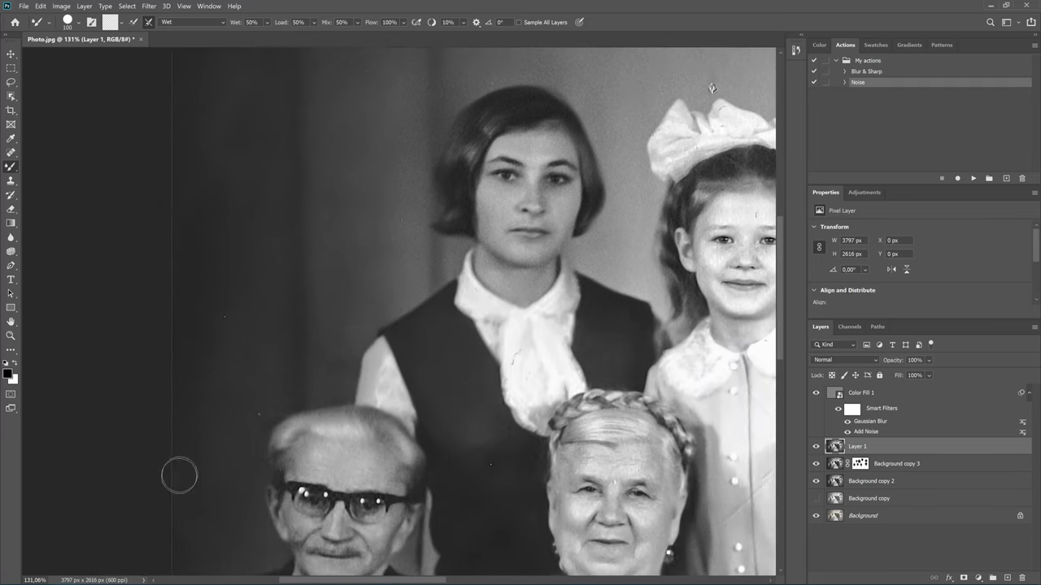
mouse_move(208, 492)
left_mouse_down()
mouse_move(214, 409)
mouse_move(277, 247)
left_mouse_up()
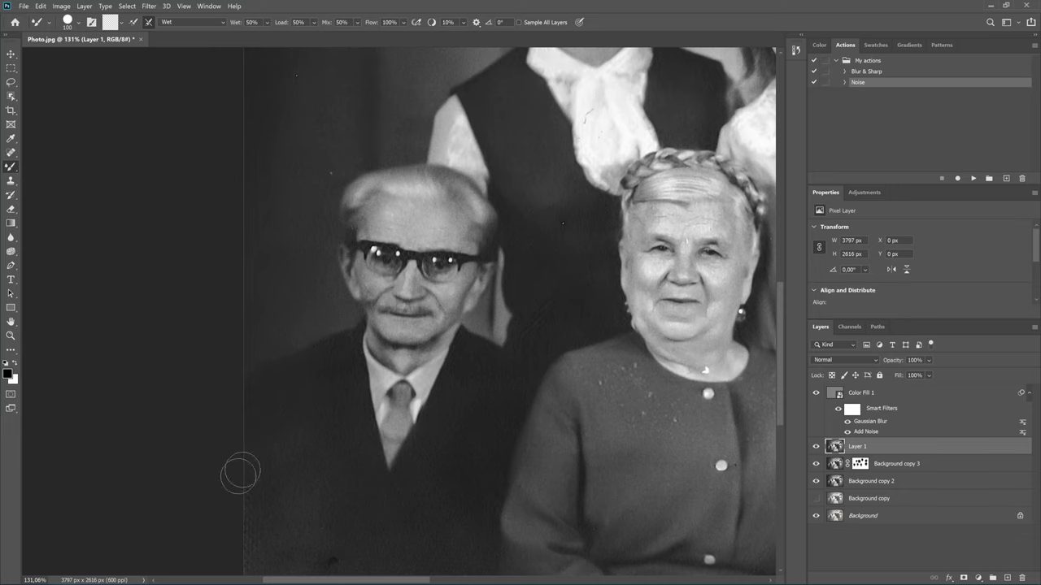
left_click_drag(312, 497, 320, 319)
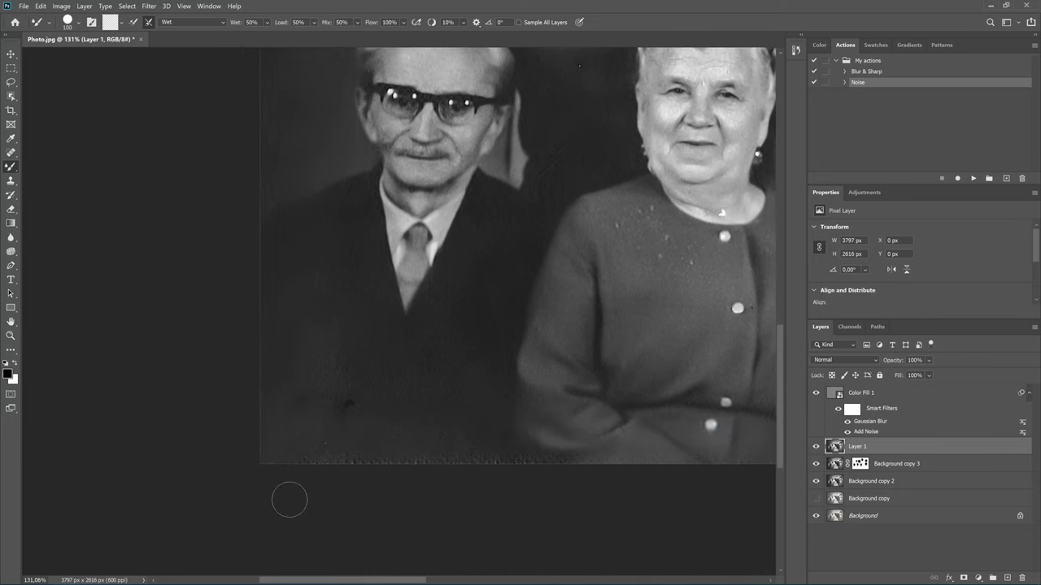
mouse_move(339, 449)
left_mouse_down()
mouse_move(456, 481)
mouse_move(464, 453)
mouse_move(525, 487)
mouse_move(592, 467)
mouse_move(359, 448)
left_mouse_up()
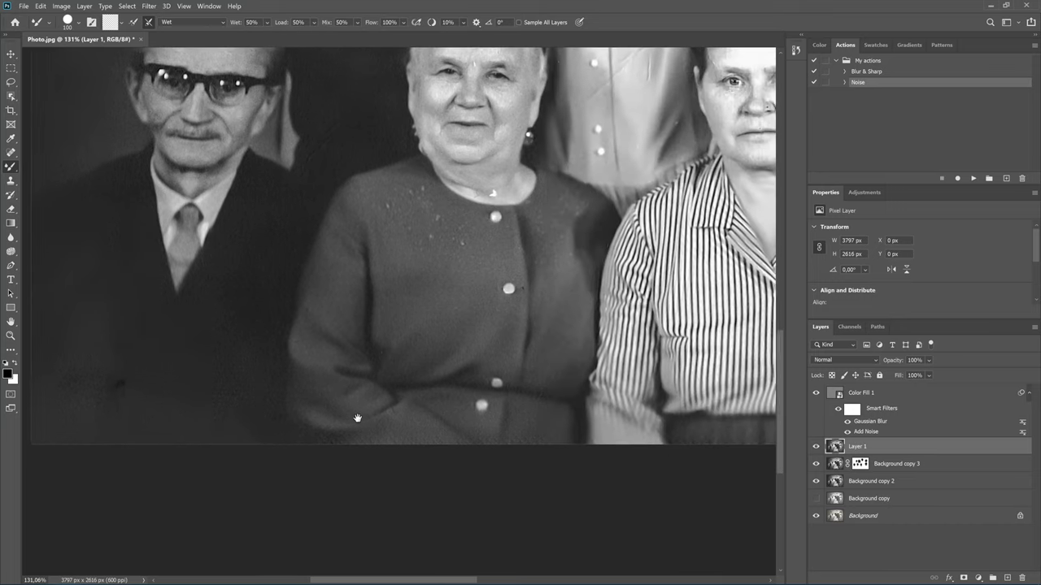
Shrink the Mixer Brush and keep smoothing the bottom edge rightward toward the suited man.
key("bracketleft")
key("bracketleft")
key("bracketleft")
key("bracketleft")
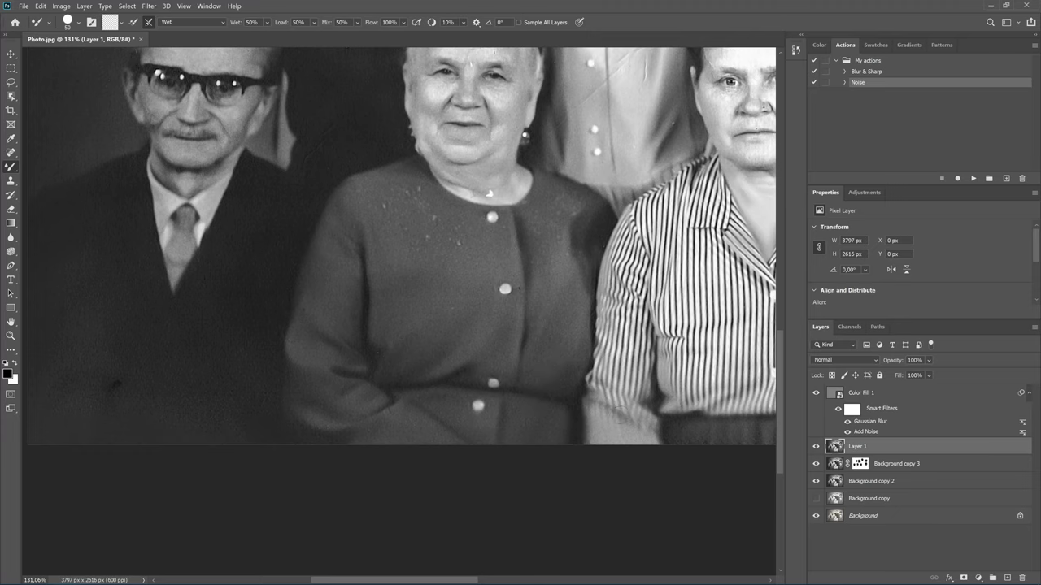
scroll(488, 194, "right", 5)
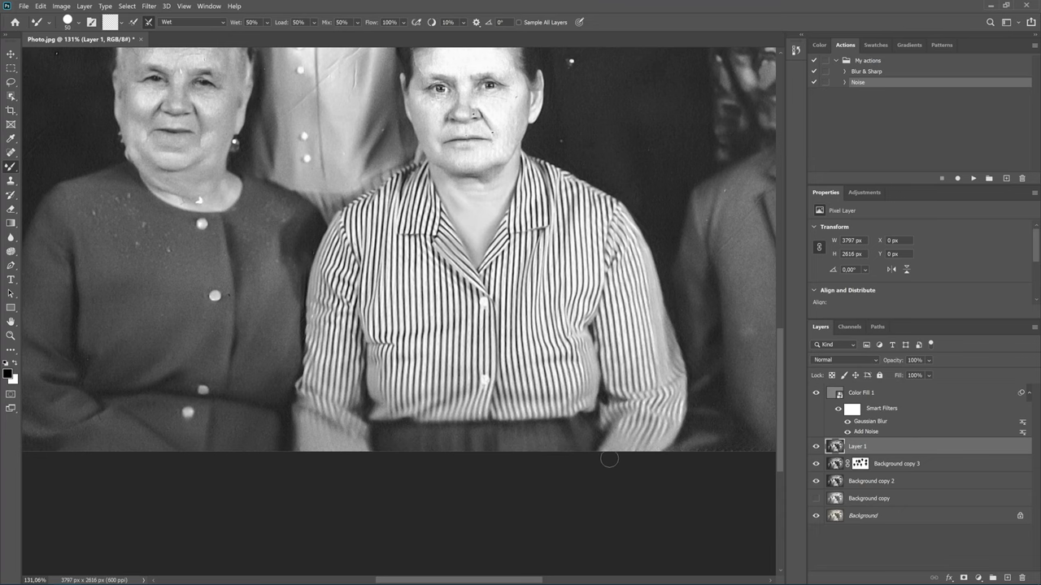
scroll(609, 460, "right", 2)
scroll(520, 455, "right", 3)
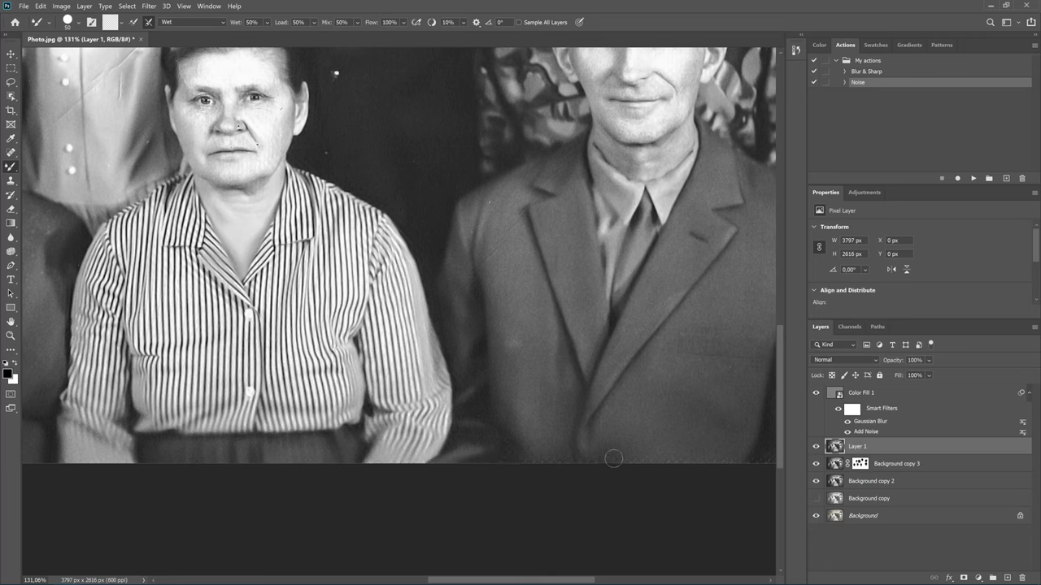
left_click_drag(639, 469, 448, 434)
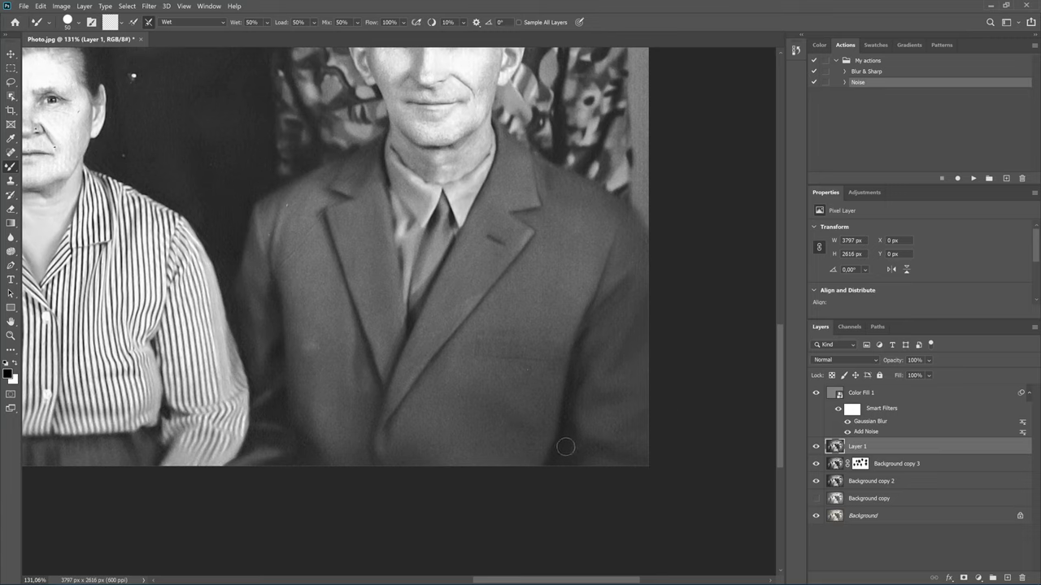
Pan over the photo's right and top edges, from the man's jacket to the young woman.
scroll(573, 302, "up", 5)
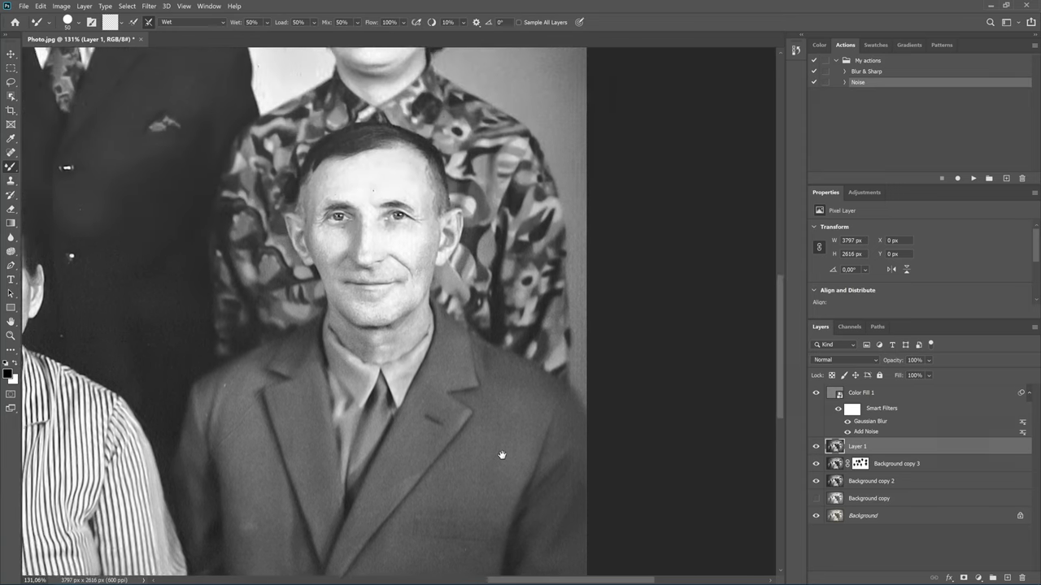
left_click_drag(576, 294, 494, 473)
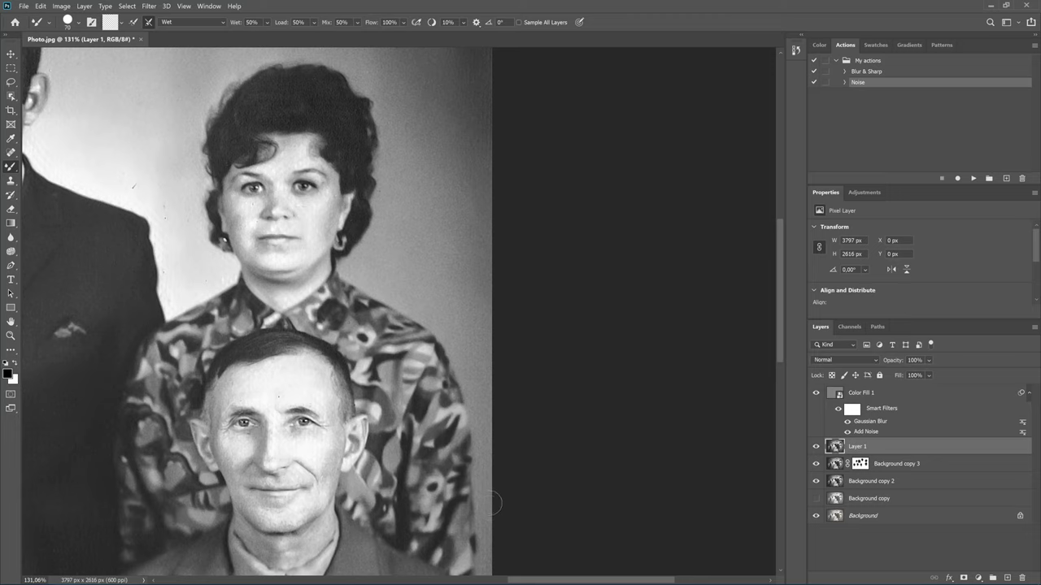
left_click_drag(495, 526, 472, 405)
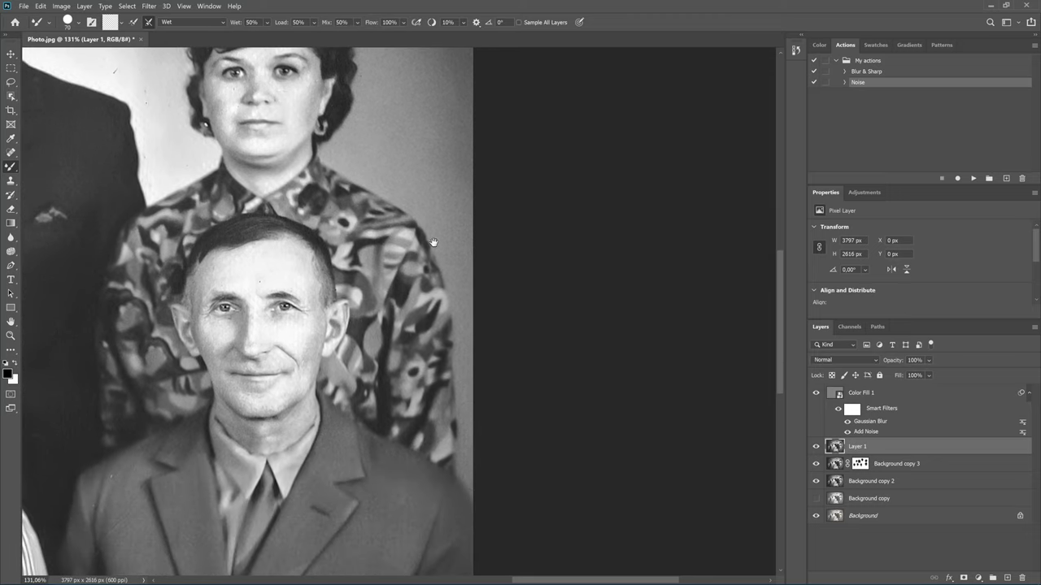
left_click_drag(434, 242, 438, 460)
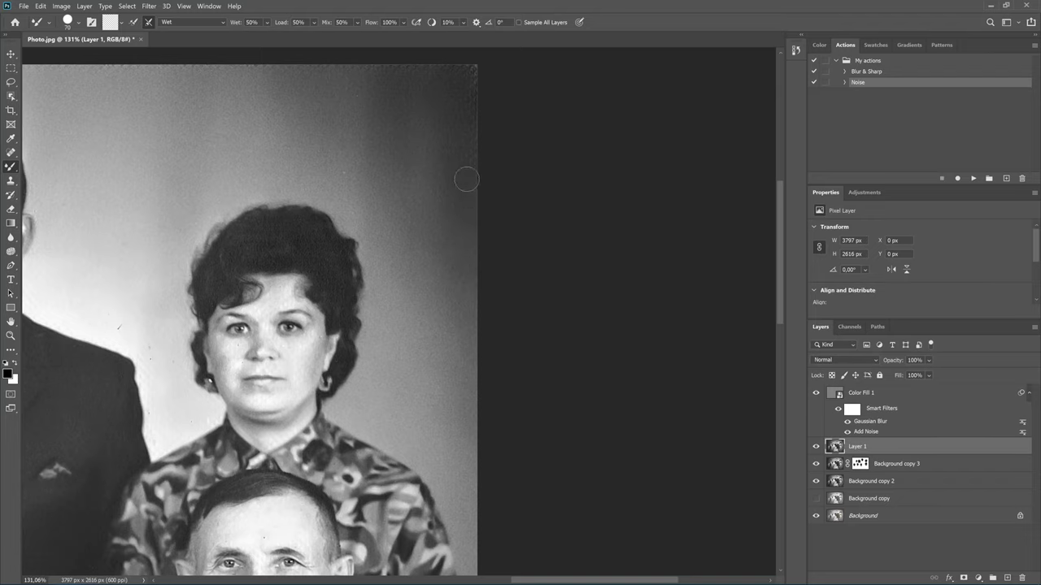
left_click_drag(465, 179, 452, 327)
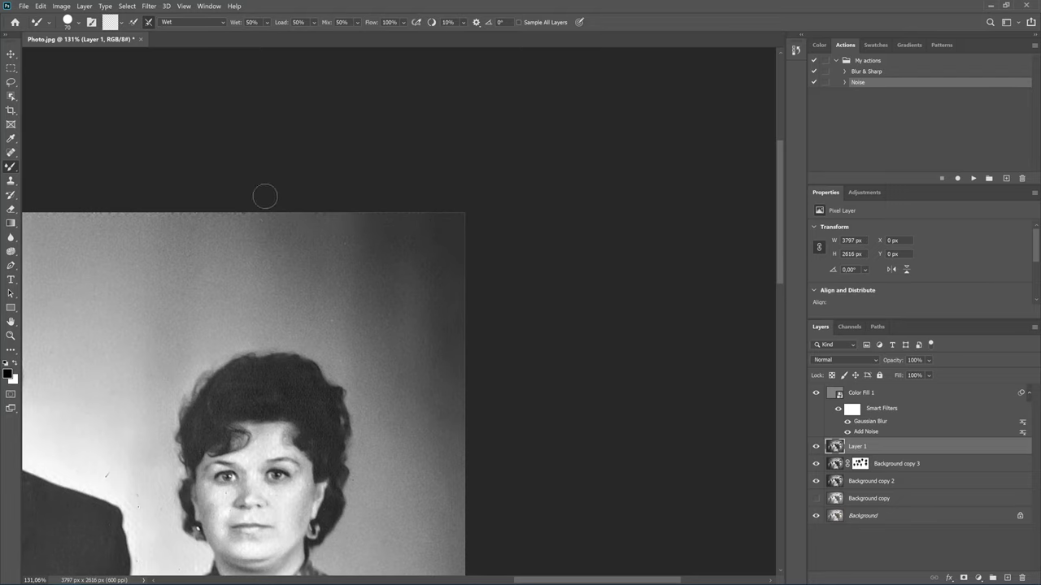
left_click_drag(265, 196, 433, 267)
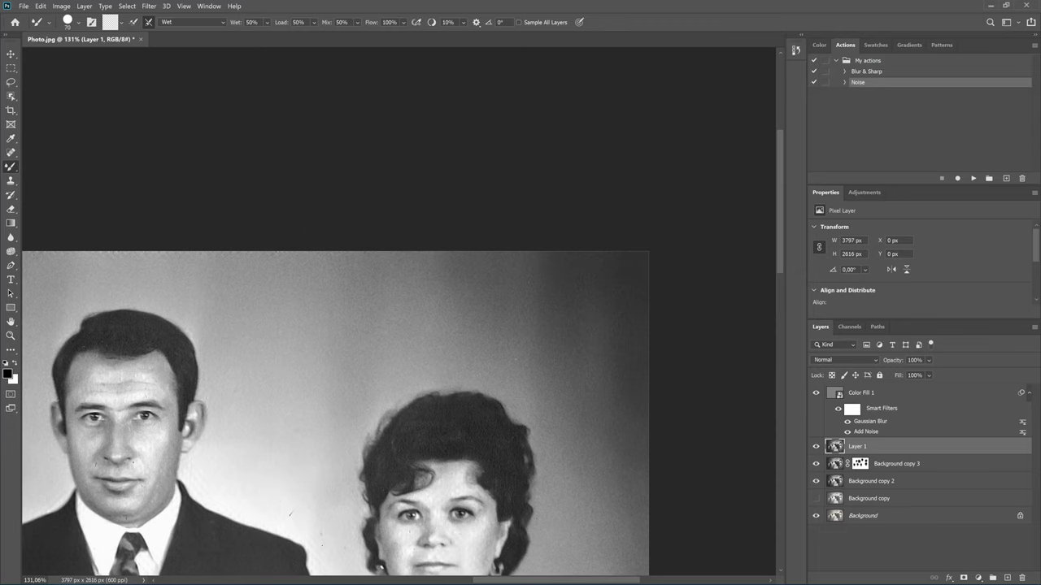
left_click_drag(253, 248, 464, 291)
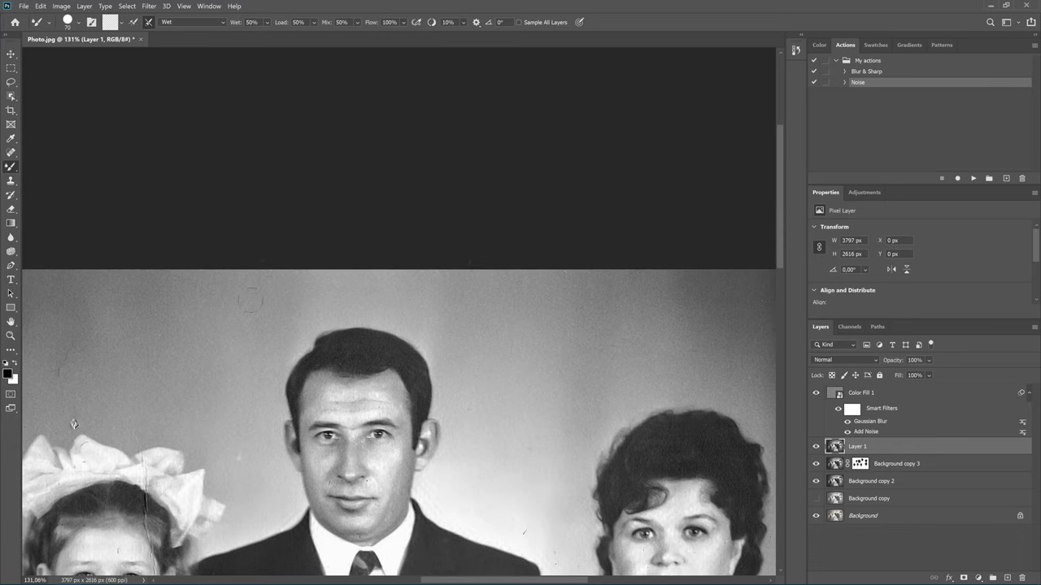
left_click_drag(264, 309, 535, 220)
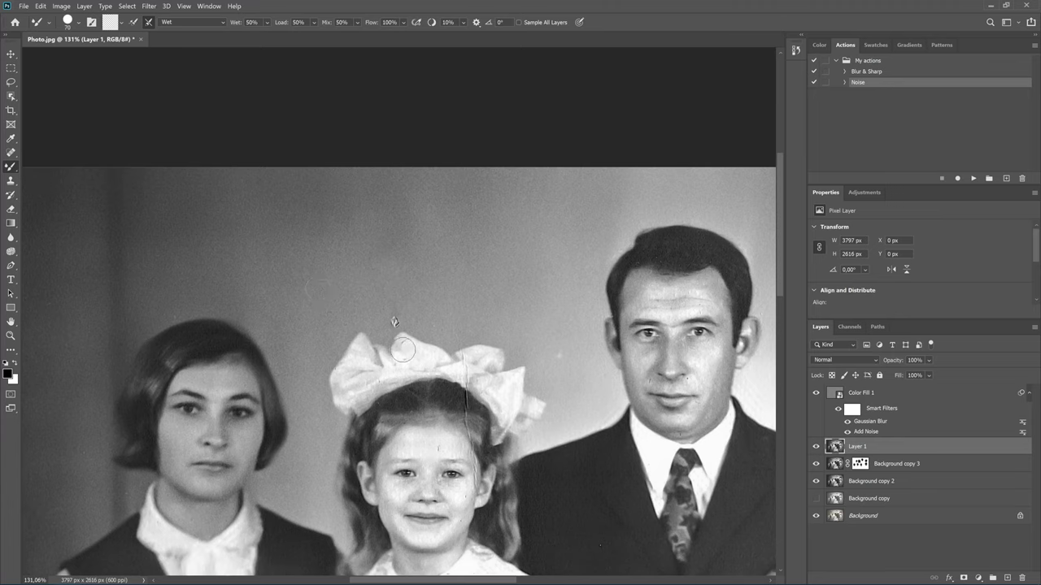
Fit the photo to the window, zoom in on the upper-left young woman and shrink the brush.
key("ctrl+0")
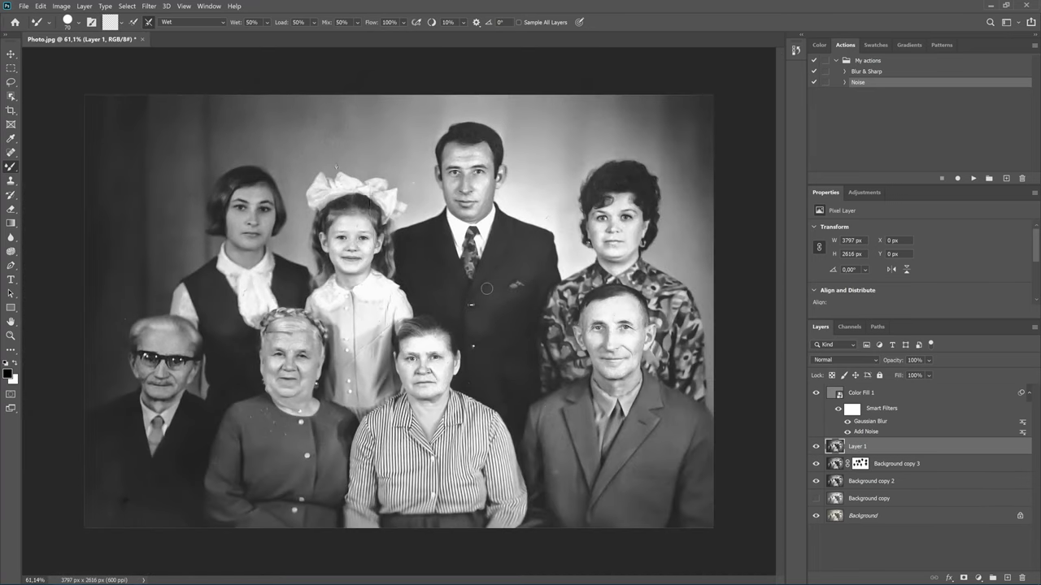
scroll(143, 301, "up", 3)
scroll(142, 301, "up", 3)
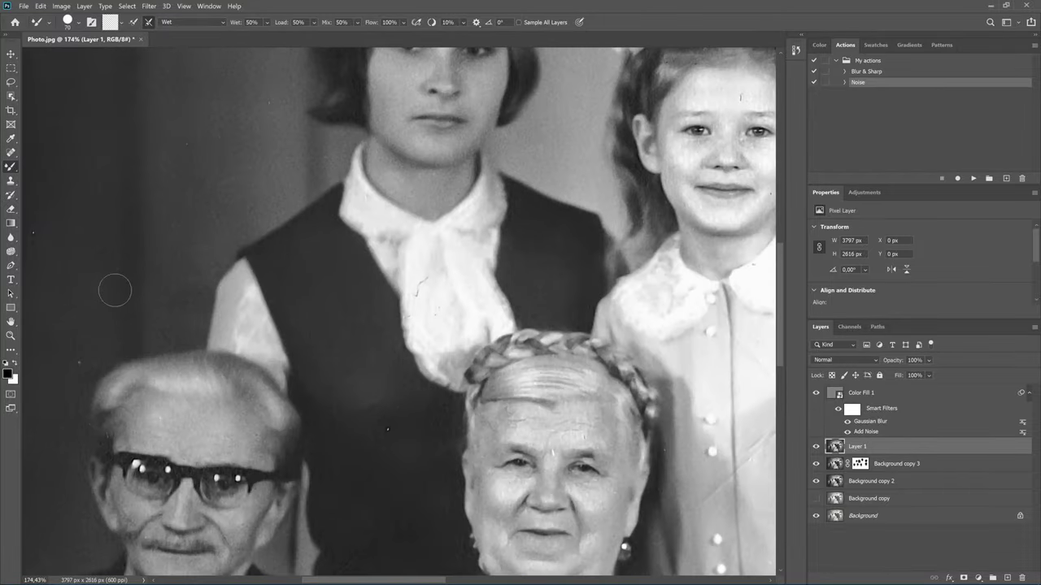
left_click_drag(111, 288, 375, 355)
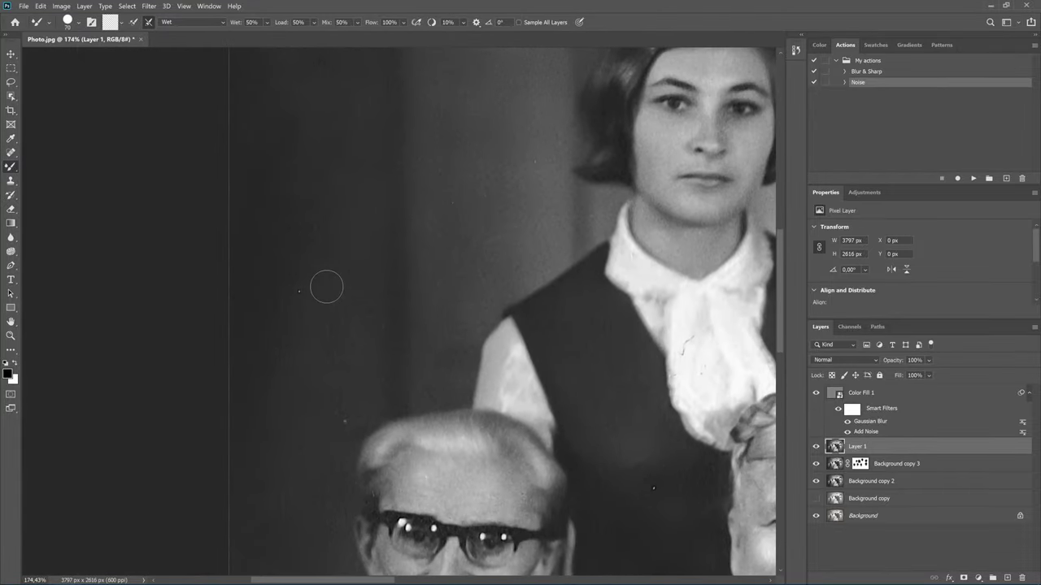
key("bracketleft")
key("bracketleft")
key("bracketleft")
Spot-heal the dust spots on the dark backdrop and the marks on the white collar.
left_click(17, 155)
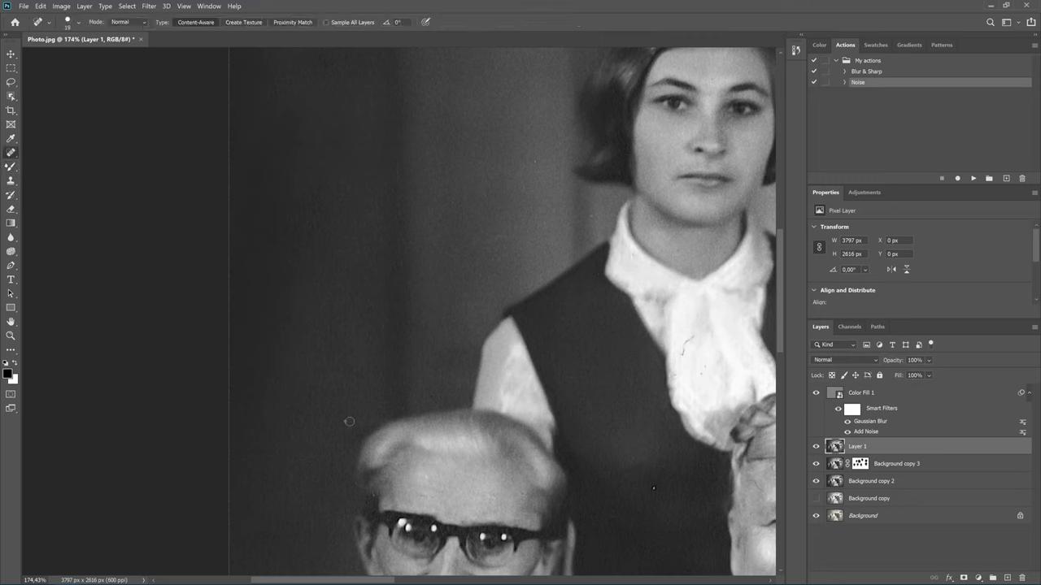
left_click(345, 421)
left_click(482, 275)
left_click_drag(566, 389, 285, 397)
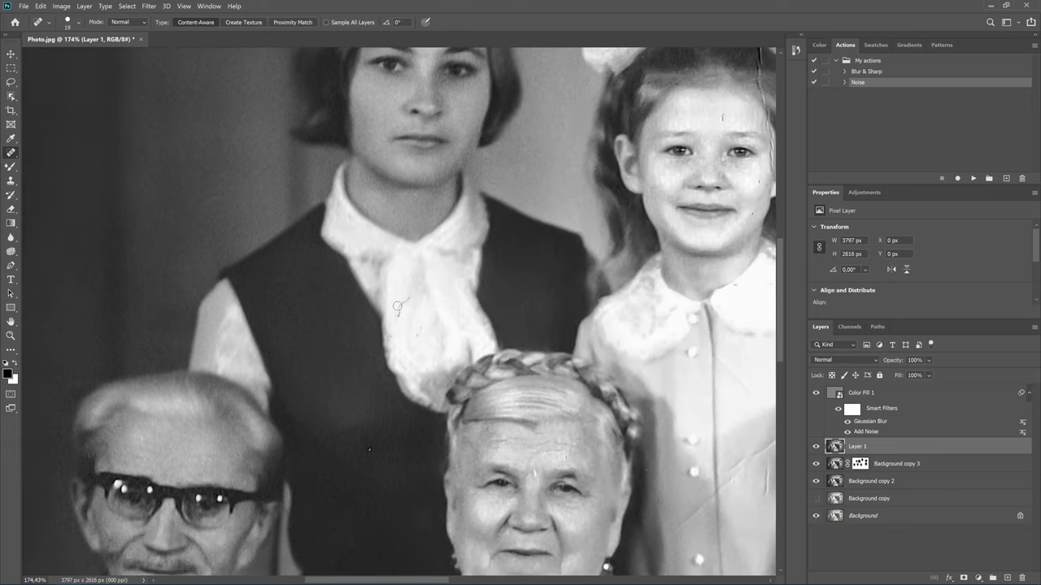
mouse_move(396, 317)
left_mouse_down()
mouse_move(388, 337)
mouse_move(384, 304)
mouse_move(334, 296)
left_mouse_up()
Heal the blemishes on the dark vest, the old woman's neck and near her earring.
scroll(397, 429, "down", 5)
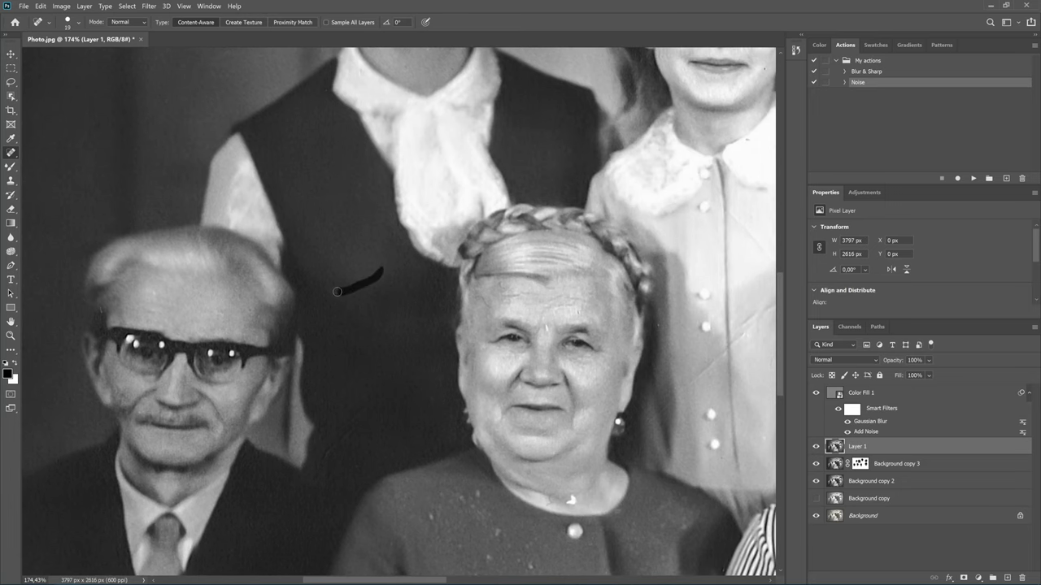
left_click_drag(378, 409, 343, 434)
left_click_drag(402, 456, 437, 385)
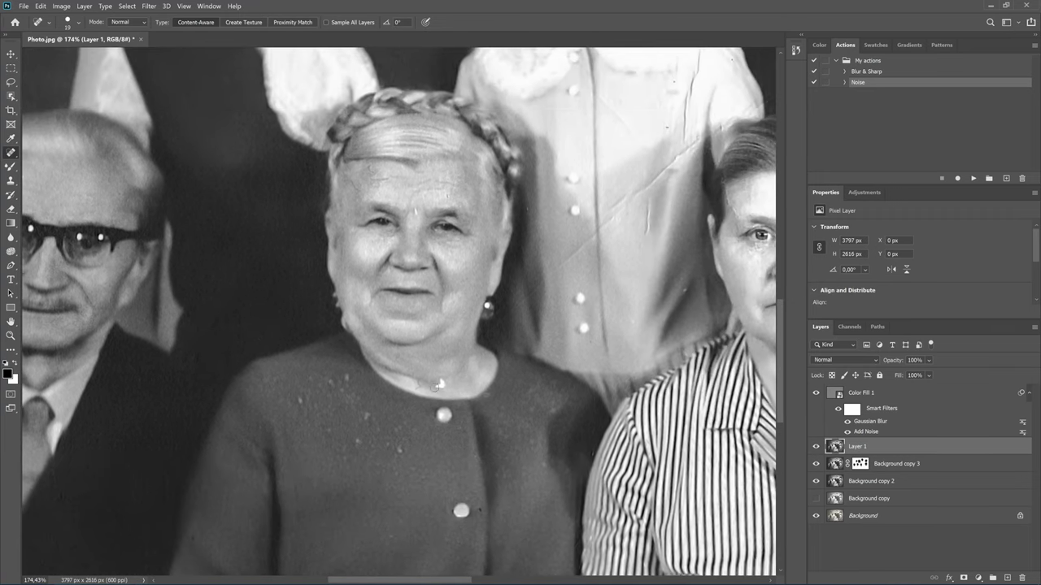
left_click_drag(439, 384, 438, 387)
left_click_drag(495, 360, 385, 374)
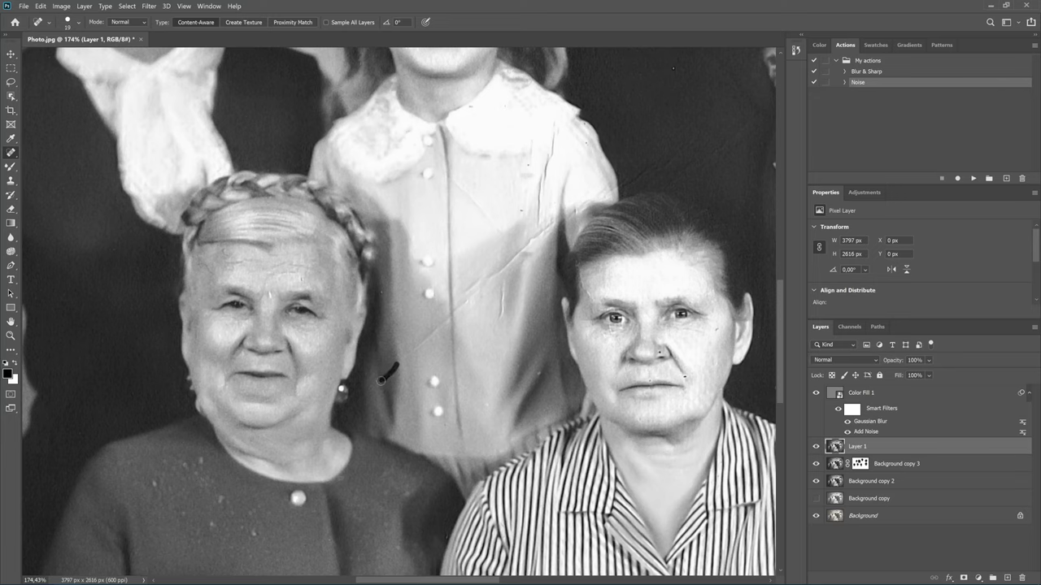
left_click_drag(356, 401, 357, 400)
Heal the scratch, sleeve crease and small mark on the girl's dress.
mouse_move(412, 350)
left_mouse_down()
mouse_move(518, 256)
mouse_move(502, 317)
left_mouse_up()
mouse_move(502, 295)
left_mouse_down()
mouse_move(458, 327)
mouse_move(403, 409)
left_mouse_up()
left_click_drag(452, 265, 438, 349)
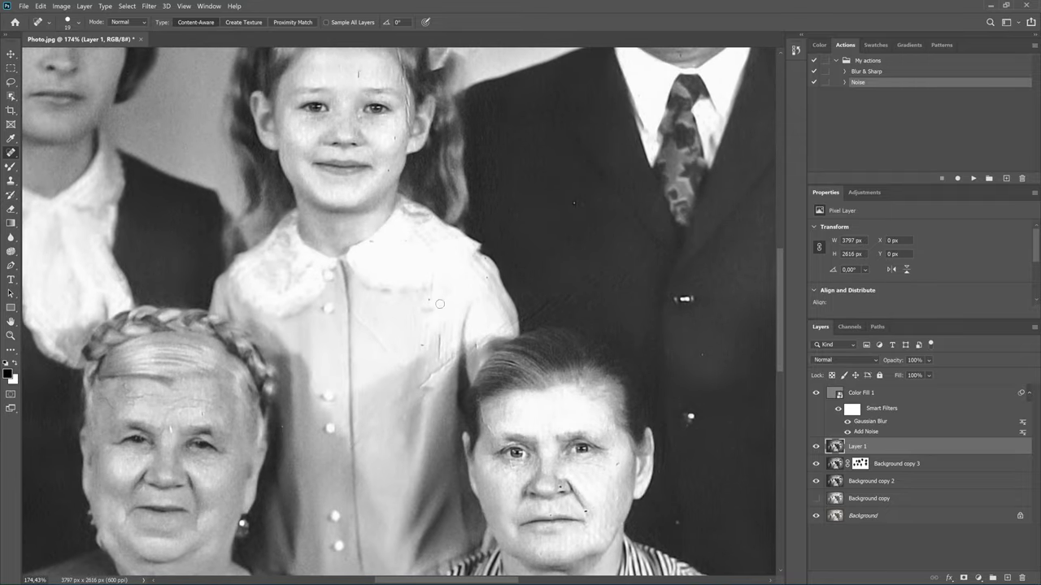
left_click_drag(433, 275, 430, 302)
Heal the last dress spot, then blend the girl's collar and dress scratch with the Mixer Brush.
left_click(429, 312)
left_click(12, 169)
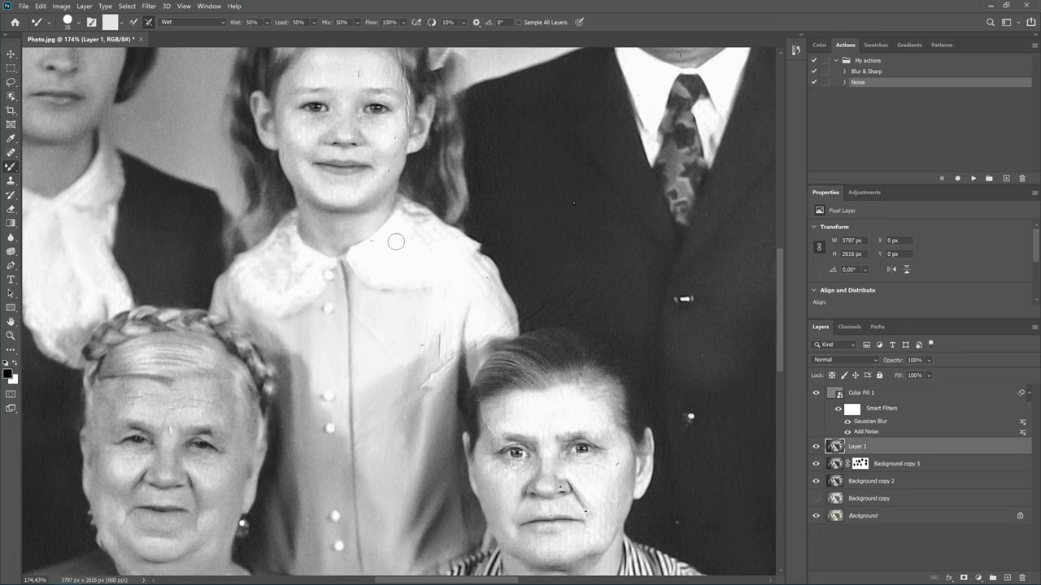
left_click_drag(401, 234, 406, 260)
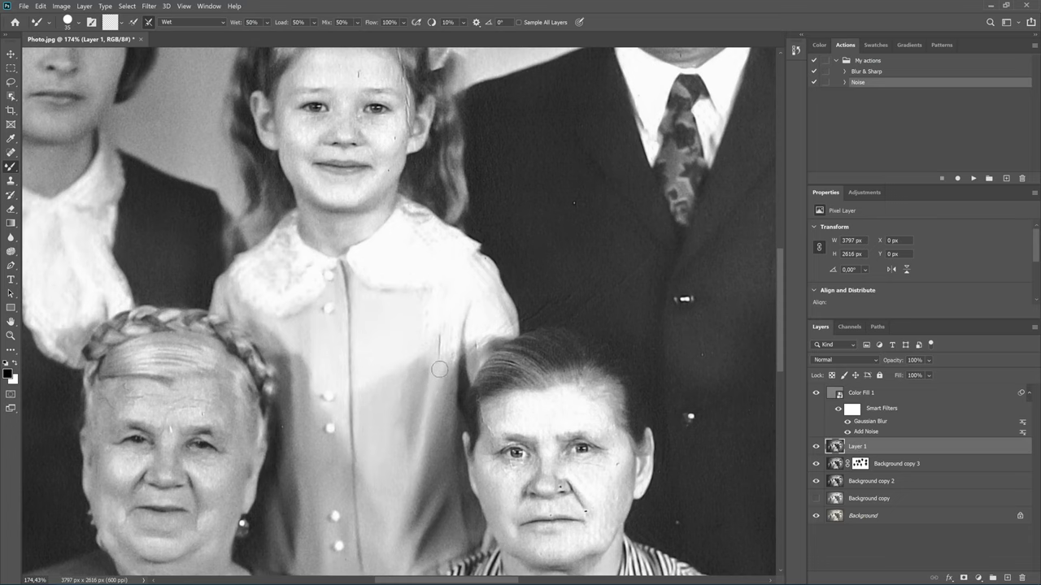
mouse_move(439, 370)
left_mouse_down()
mouse_move(421, 339)
mouse_move(434, 342)
mouse_move(436, 359)
left_mouse_up()
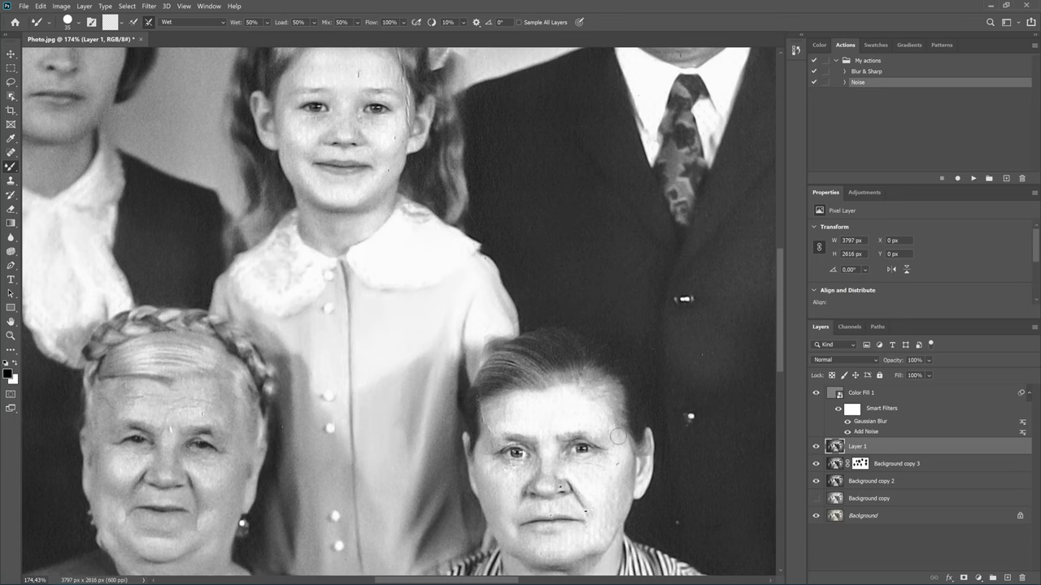
Fit the photo to the window, zoom in on the standing man, and bring up the healing tools.
key("ctrl+0")
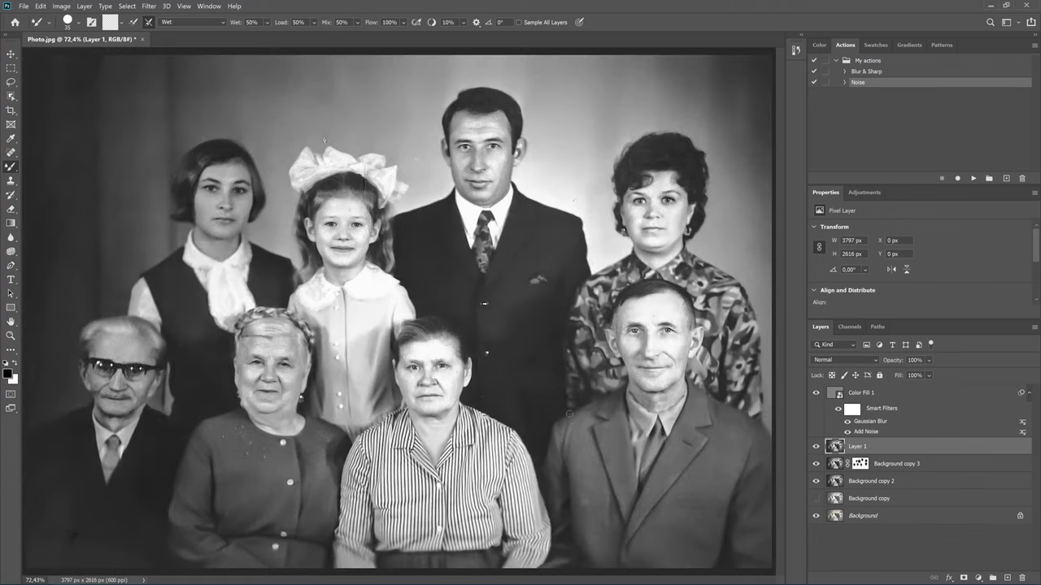
scroll(585, 201, "up", 3)
scroll(488, 200, "up", 2)
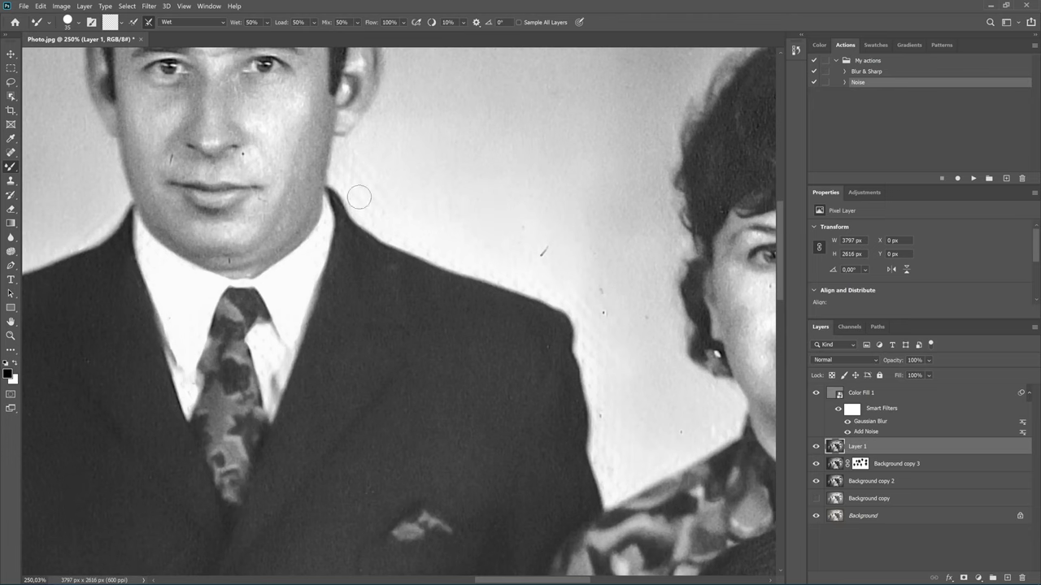
right_click(12, 152)
With the Patch Tool, patch out three dust spots on the wall beside the man.
left_click(40, 171)
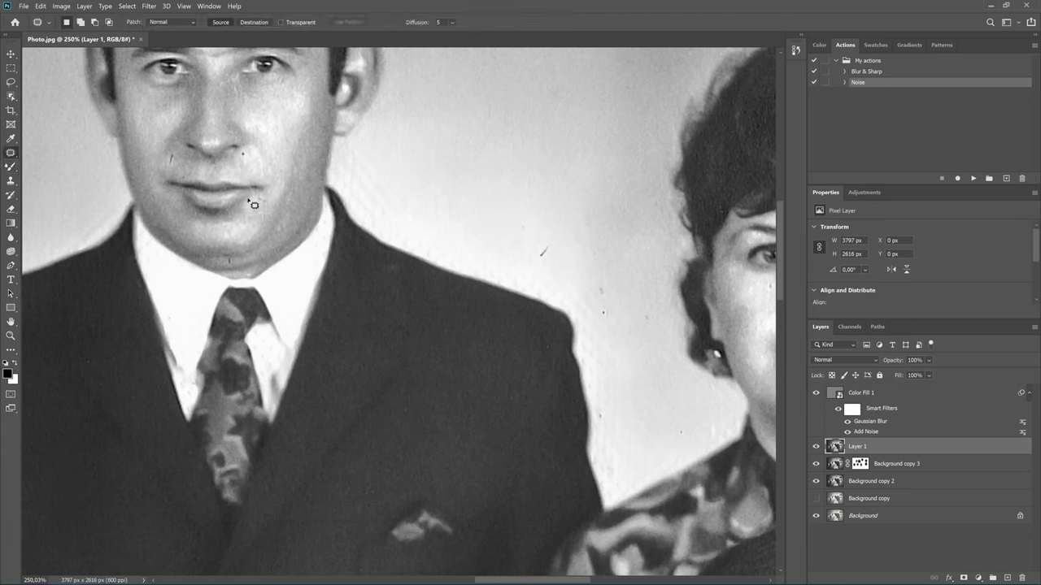
mouse_move(560, 246)
left_mouse_down()
mouse_move(550, 259)
mouse_move(575, 213)
mouse_move(530, 236)
mouse_move(483, 230)
left_mouse_up()
key("ctrl+d")
key("ctrl+d")
mouse_move(605, 280)
left_mouse_down()
mouse_move(587, 323)
mouse_move(609, 326)
mouse_move(563, 266)
left_mouse_up()
key("ctrl+d")
left_click_drag(644, 325, 662, 383)
Patch out the long scratch on the wall beside the man's shoulder with clean wall texture.
key("ctrl+d")
left_click_drag(682, 427, 715, 422)
key("ctrl+d")
left_click_drag(593, 445, 596, 469)
mouse_move(623, 503)
left_mouse_down()
mouse_move(637, 453)
mouse_move(660, 429)
left_mouse_up()
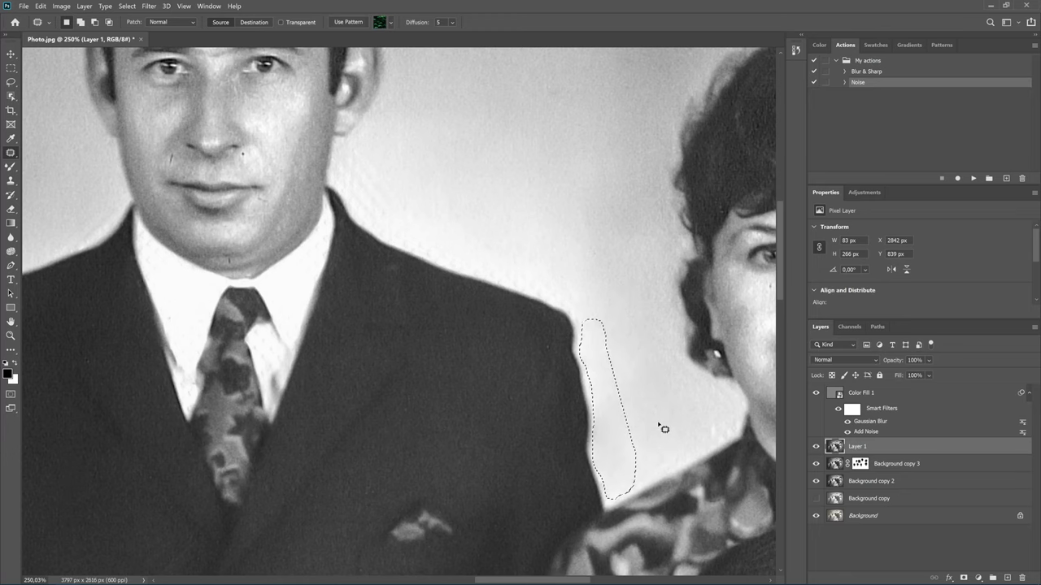
key("ctrl+d")
Zoom in and patch two more dust spots on the wall by the man's head.
scroll(655, 411, "up", 1)
scroll(601, 337, "up", 2)
scroll(588, 330, "up", 2)
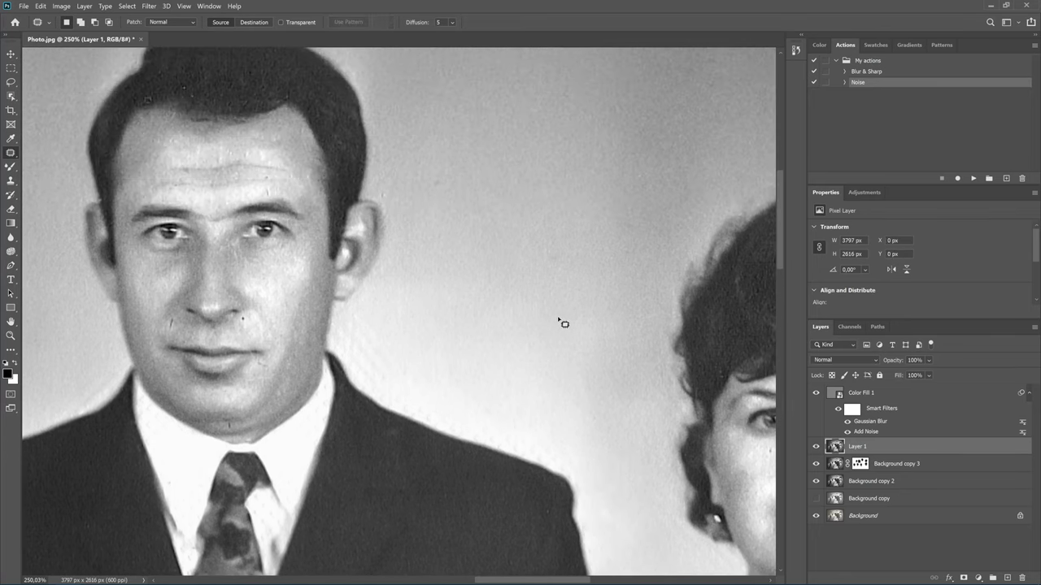
scroll(560, 321, "up", 2)
left_click_drag(454, 261, 442, 282)
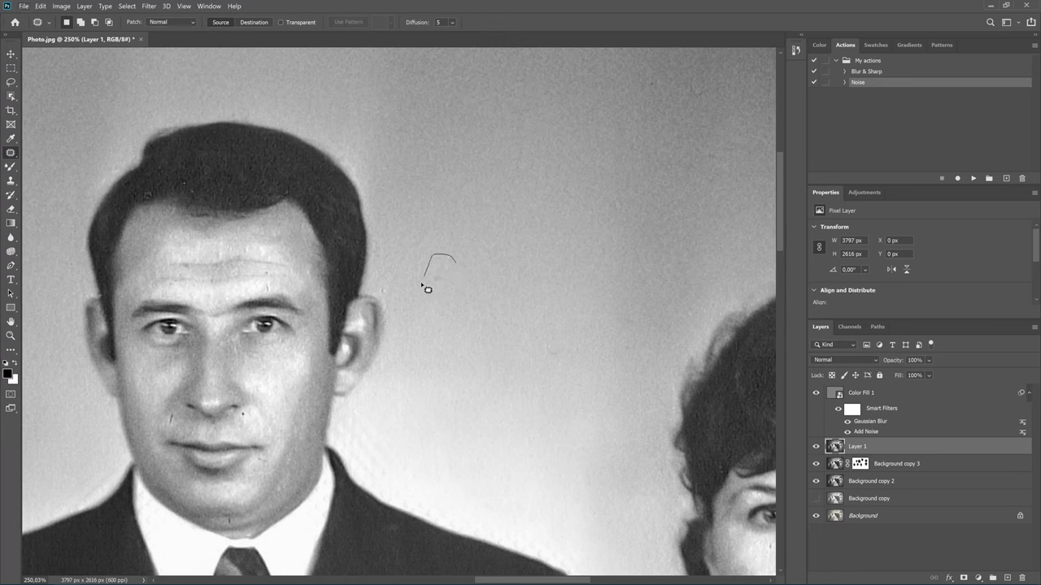
key("ctrl+d")
mouse_move(391, 308)
left_mouse_down()
mouse_move(415, 288)
mouse_move(475, 317)
mouse_move(588, 337)
mouse_move(536, 337)
mouse_move(509, 307)
mouse_move(526, 293)
mouse_move(514, 313)
mouse_move(529, 301)
mouse_move(492, 297)
mouse_move(514, 255)
left_mouse_up()
key("ctrl+d")
scroll(543, 322, "down", 1)
key("ctrl+d")
scroll(525, 295, "down", 2)
scroll(488, 297, "down", 1)
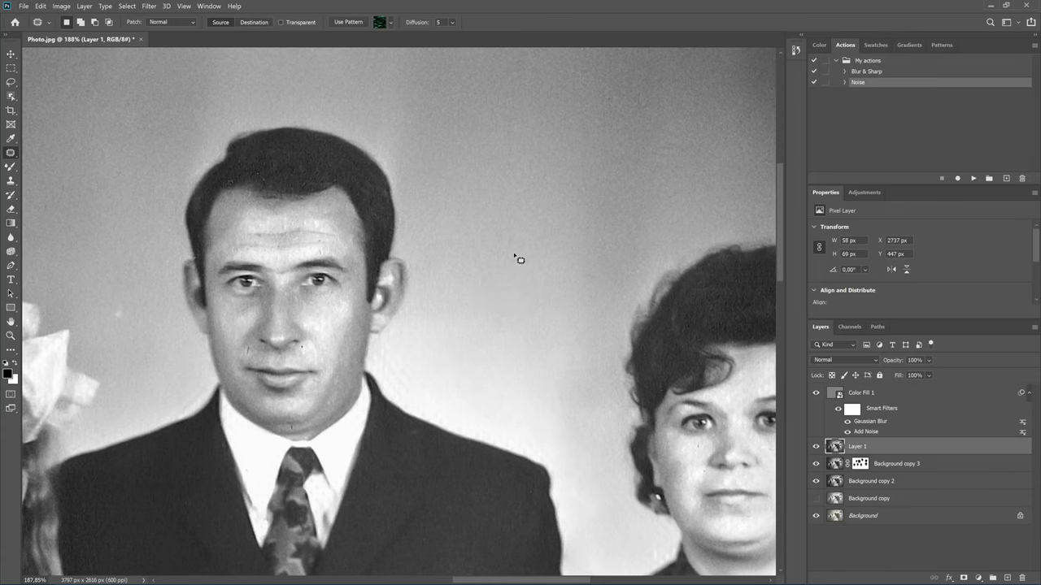
Patch out the dust spot on the wall left of the man.
key("ctrl+d")
scroll(511, 251, "down", 2)
scroll(501, 244, "down", 1)
scroll(372, 244, "left", 3)
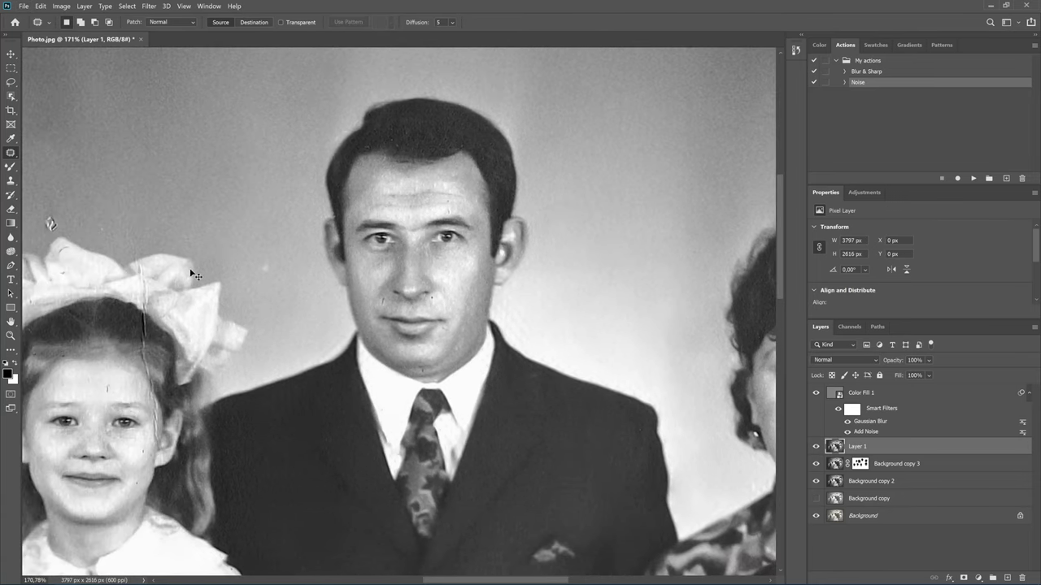
scroll(244, 260, "up", 1)
scroll(285, 250, "up", 3)
scroll(334, 259, "up", 1)
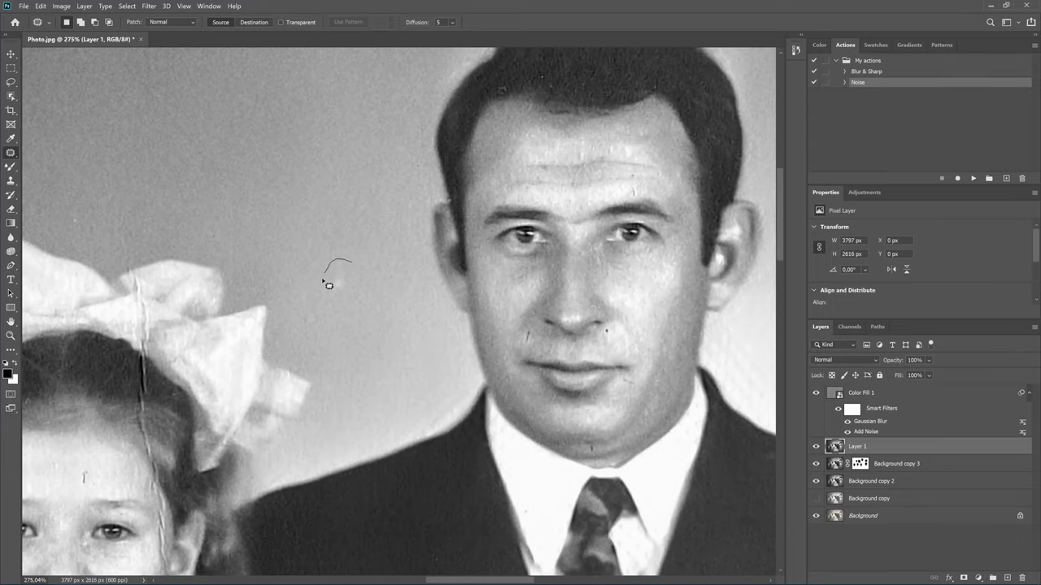
mouse_move(329, 284)
left_mouse_down()
mouse_move(362, 286)
mouse_move(318, 253)
left_mouse_up()
key("ctrl+d")
Patch out the dust speck on the wall above the girl's white bow.
scroll(360, 228, "down", 1)
scroll(360, 230, "down", 1)
scroll(325, 234, "up", 1)
scroll(179, 261, "up", 2)
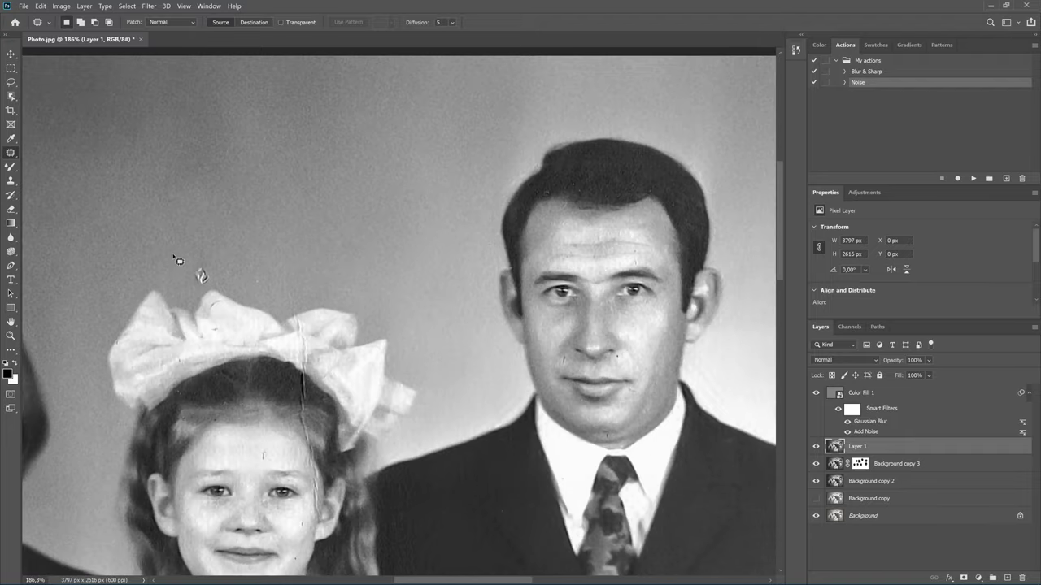
scroll(179, 261, "up", 2)
mouse_move(239, 251)
left_mouse_down()
mouse_move(228, 309)
mouse_move(286, 268)
left_mouse_up()
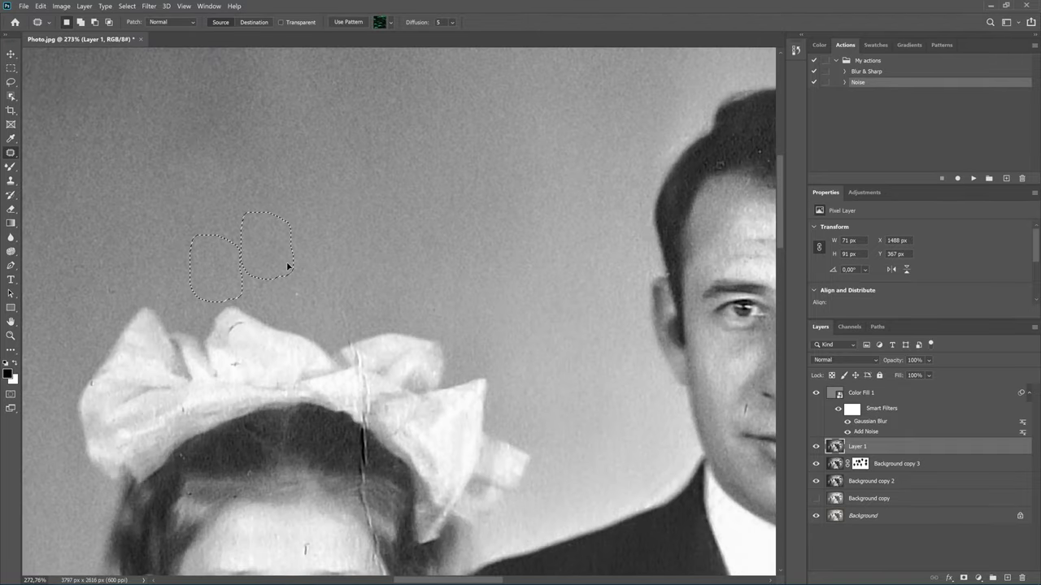
key("ctrl+d")
scroll(358, 239, "down", 4)
scroll(372, 233, "down", 2)
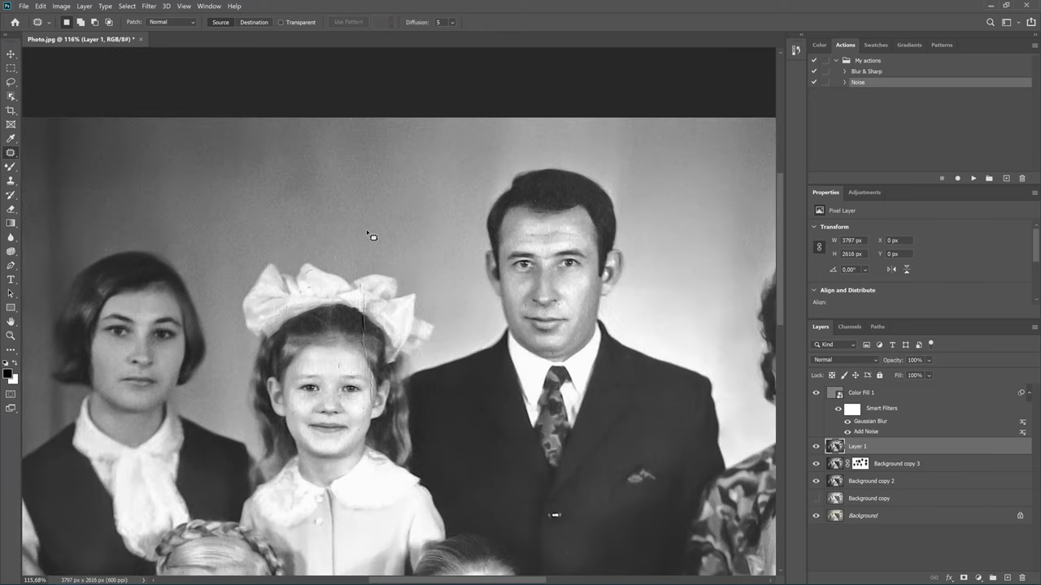
scroll(372, 233, "down", 2)
scroll(248, 454, "up", 2)
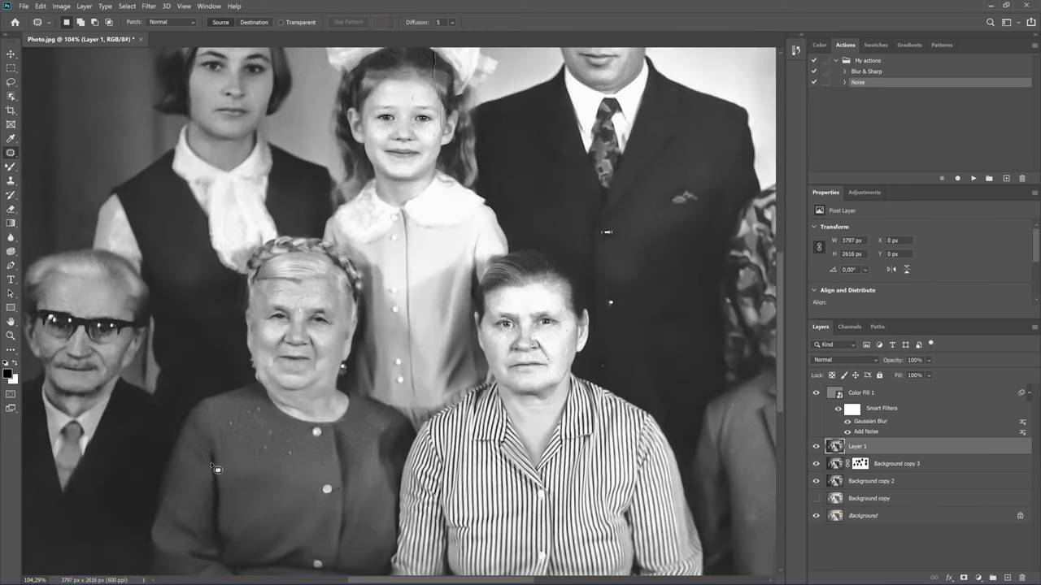
scroll(235, 443, "up", 3)
scroll(243, 423, "up", 3)
scroll(274, 375, "down", 1)
scroll(325, 374, "down", 2)
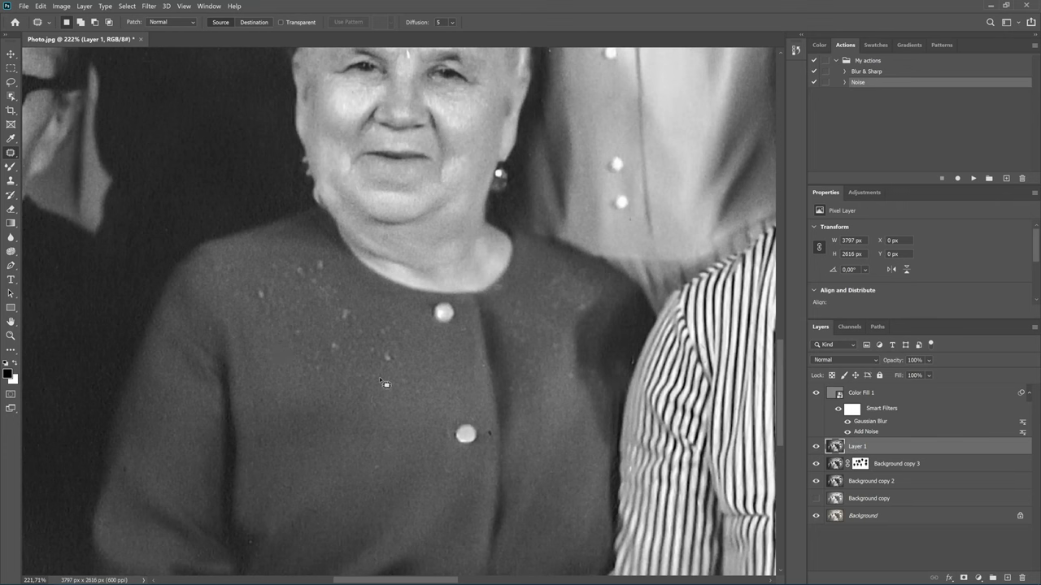
Compare against the original, then patch the first speckled areas of the grandmother's cardigan.
left_click(816, 517, "alt")
left_click(815, 517, "alt")
left_click_drag(376, 323, 413, 439)
key("ctrl+d")
left_click_drag(349, 305, 327, 336)
mouse_move(399, 373)
left_mouse_down()
mouse_move(409, 470)
mouse_move(415, 449)
left_mouse_up()
key("ctrl+d")
Patch the speckles in the cardigan's middle and near the shoulder with clean cloth.
mouse_move(374, 361)
left_mouse_down()
mouse_move(426, 372)
mouse_move(419, 431)
left_mouse_up()
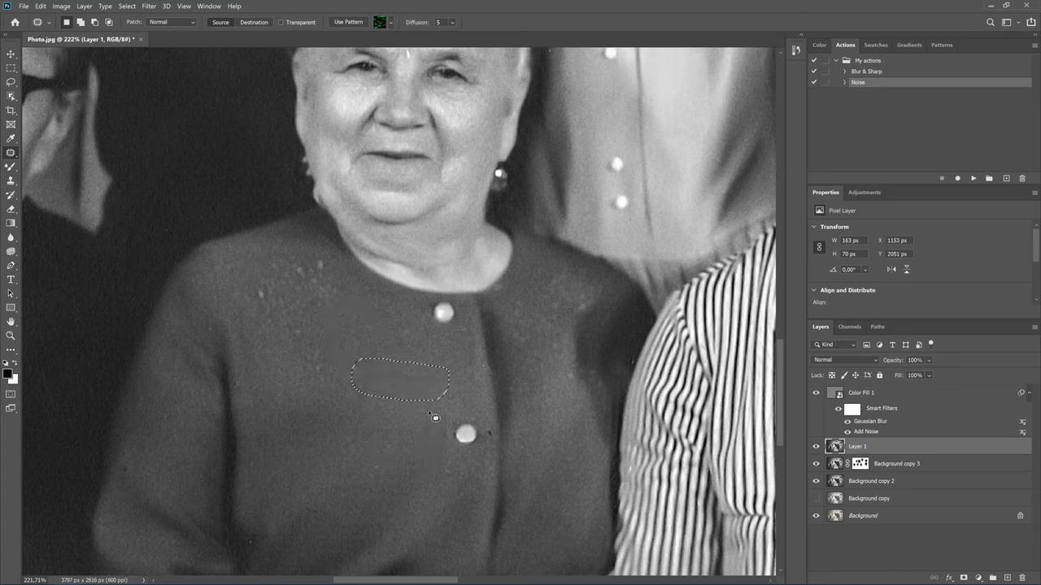
key("ctrl+d")
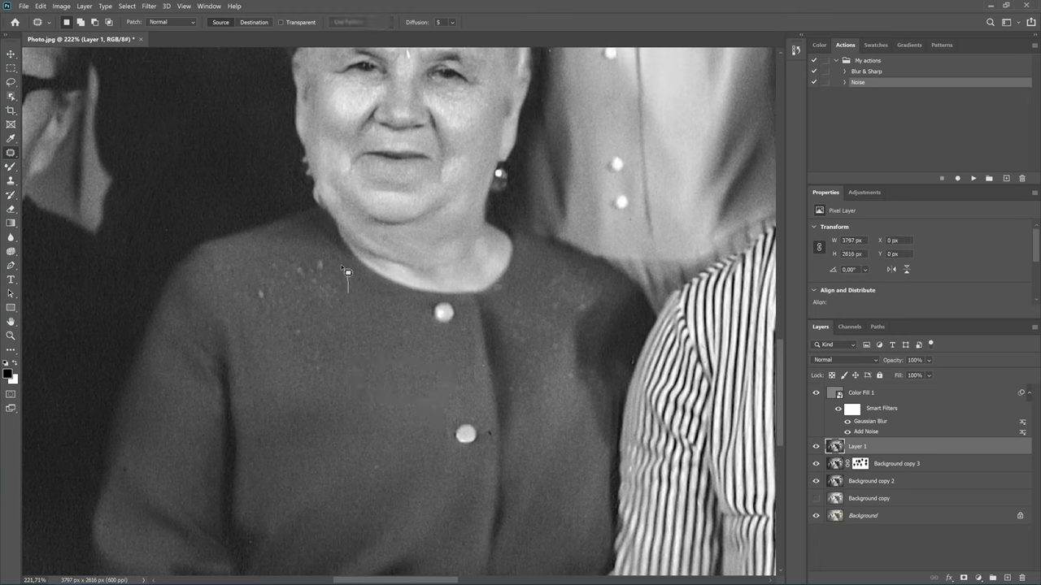
mouse_move(310, 317)
left_mouse_down()
mouse_move(346, 312)
mouse_move(383, 352)
left_mouse_up()
key("ctrl+d")
left_click_drag(293, 277, 260, 267)
left_click_drag(276, 344, 292, 268)
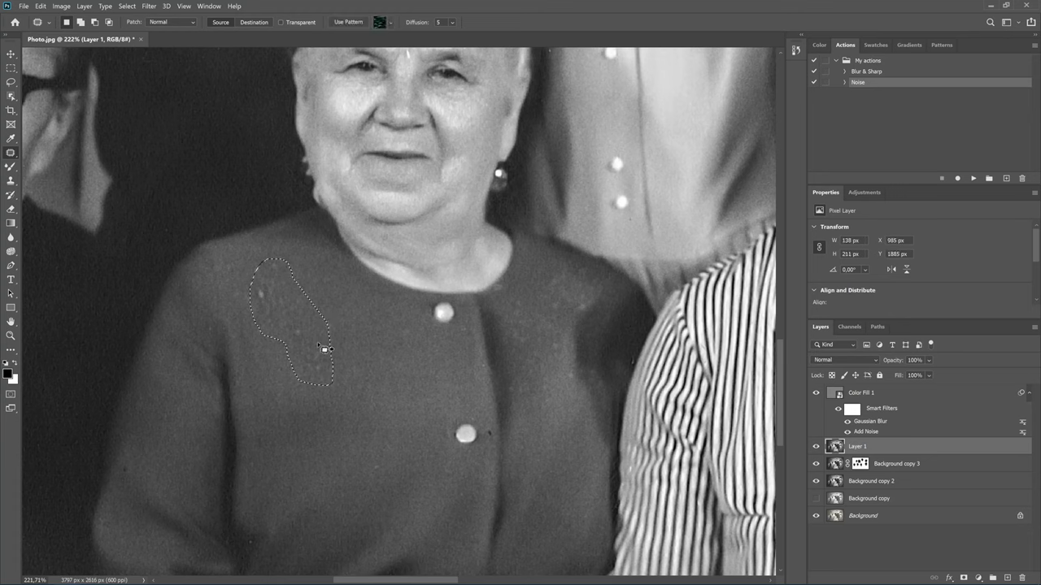
left_click_drag(326, 341, 373, 361)
key("ctrl+d")
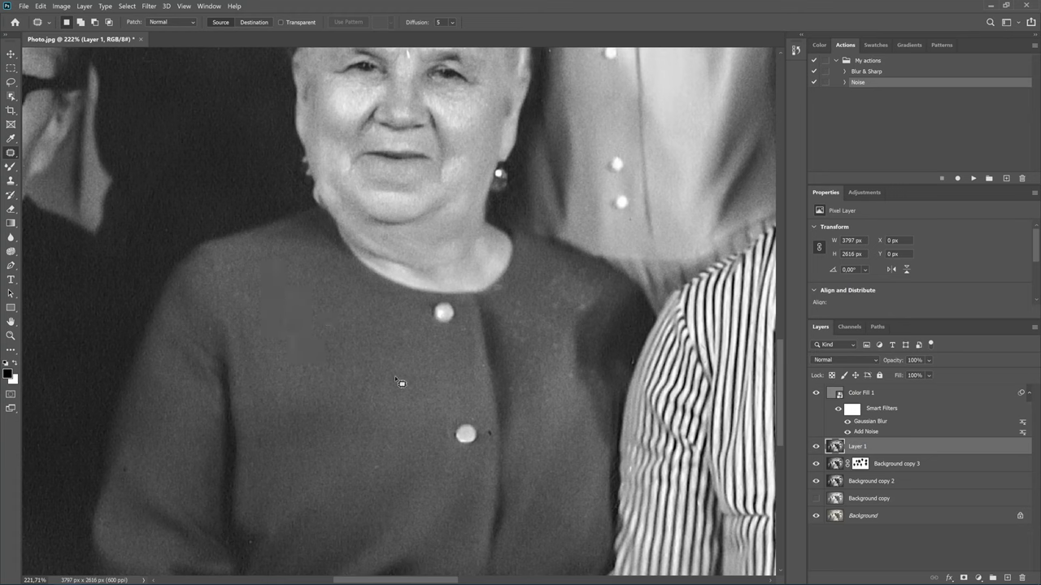
Patch the speckles on the cardigan's right side and the blotch by its front edge.
left_click_drag(413, 352, 398, 335)
left_click_drag(247, 310, 344, 317)
left_click_drag(574, 315, 585, 282)
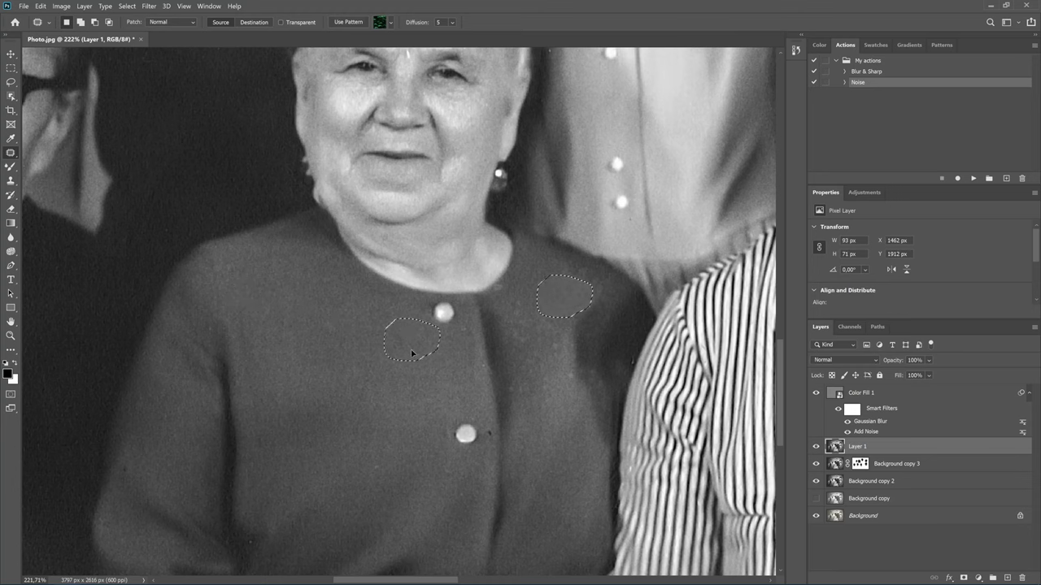
left_click_drag(574, 311, 392, 362)
key("ctrl+d")
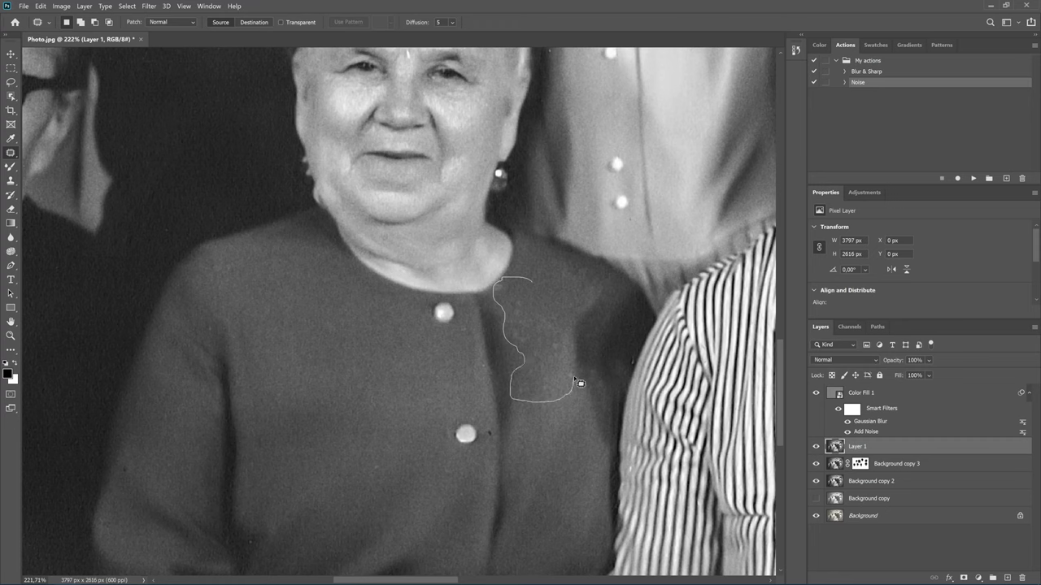
left_click_drag(574, 318, 571, 311)
left_click_drag(556, 345, 341, 321)
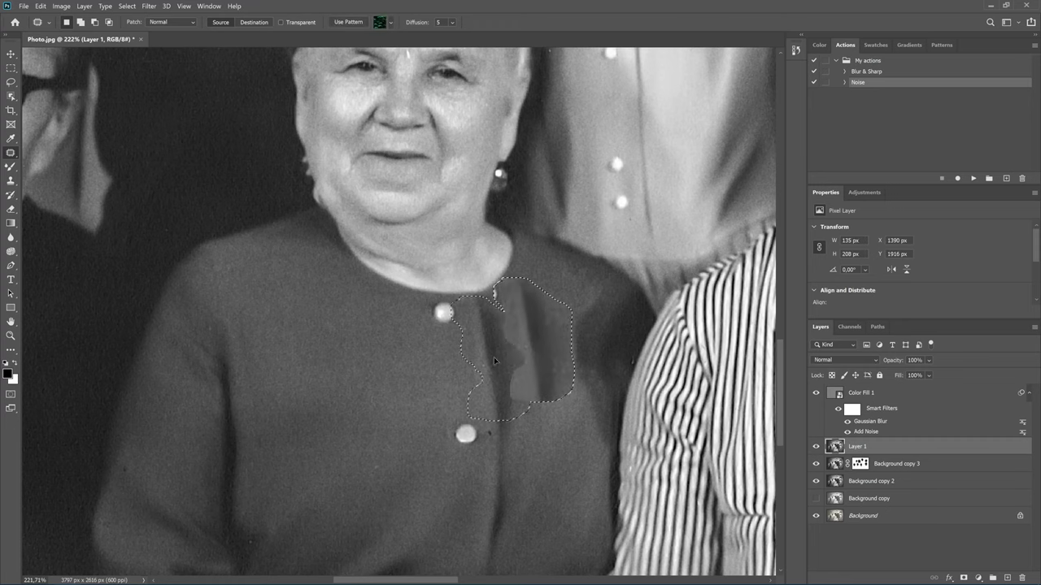
key("ctrl+d")
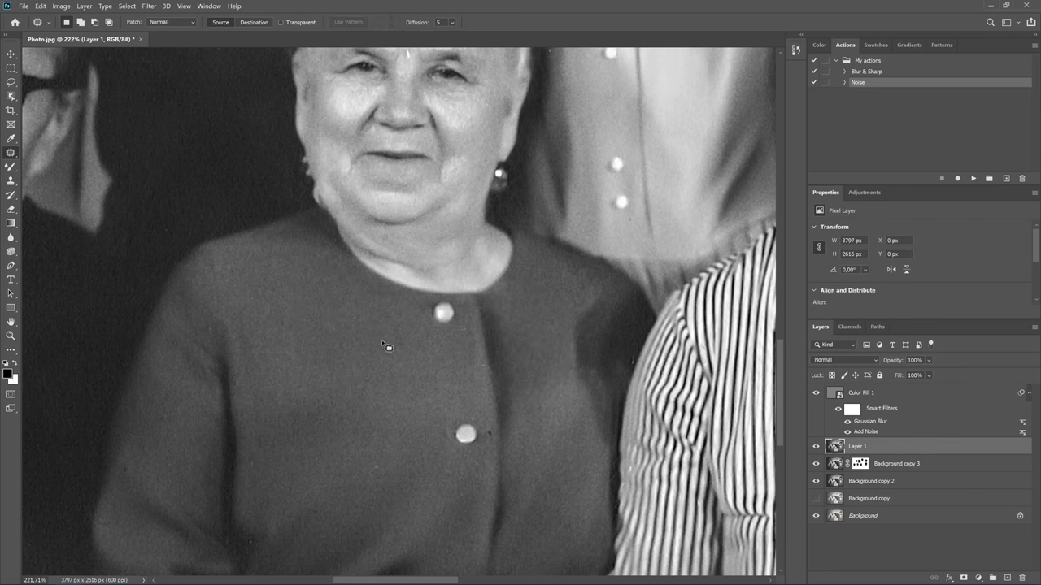
Patch the small spots below the collar and dismiss the no-pixels-selected warning.
scroll(381, 340, "down", 3)
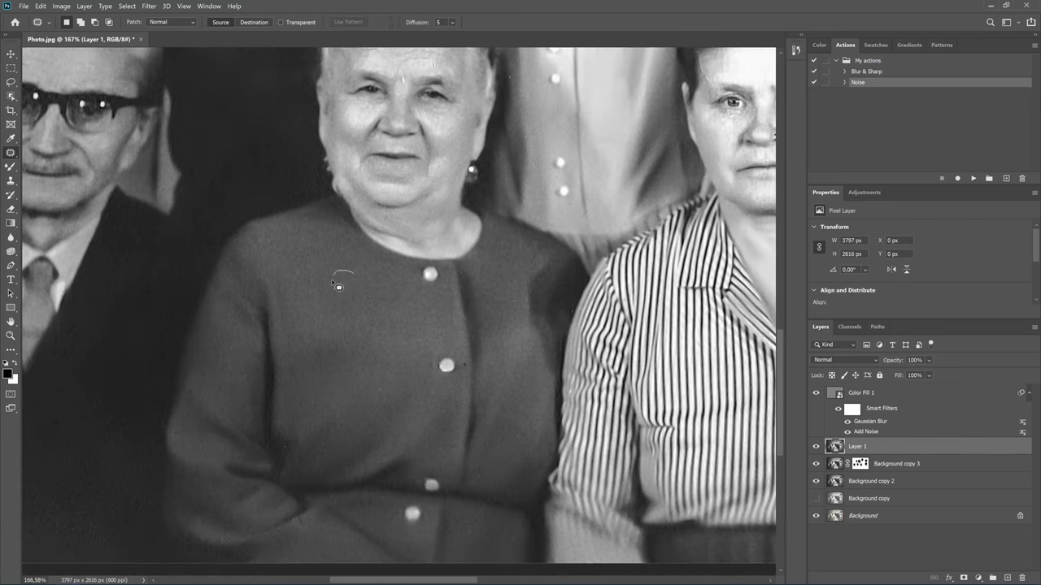
left_click_drag(355, 292, 355, 293)
left_click_drag(355, 292, 374, 302)
key("ctrl+d")
left_click_drag(331, 291, 393, 300)
left_click(395, 322)
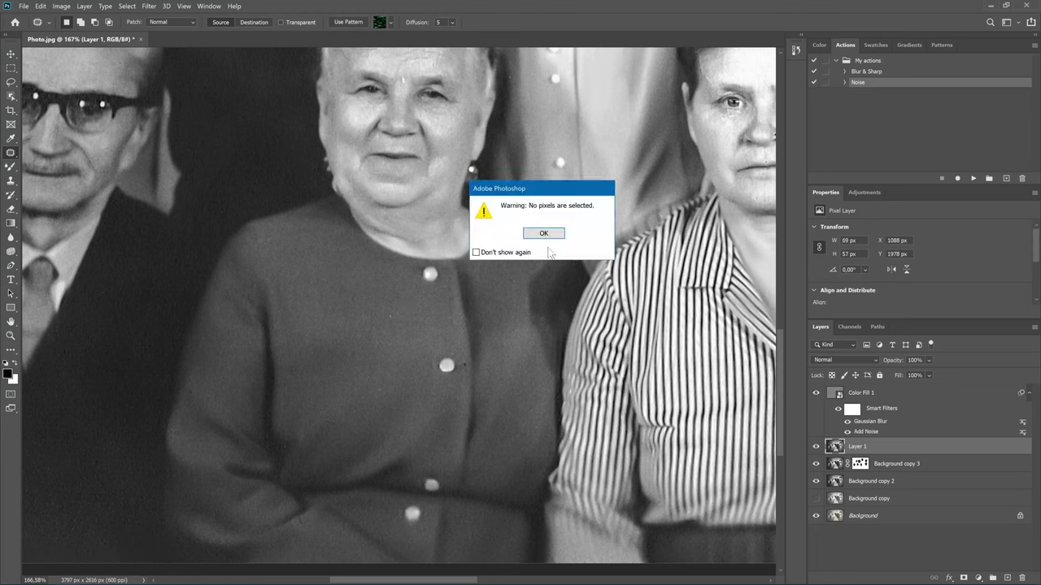
left_click(544, 234)
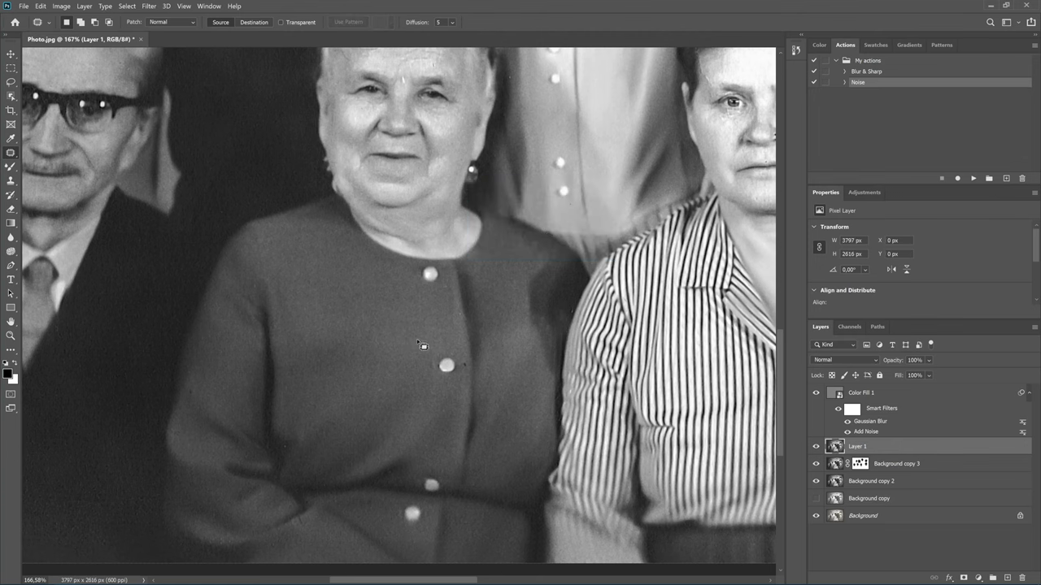
Patch the small spots beside the cardigan's lower button and near the seam.
scroll(455, 376, "up", 3, "alt")
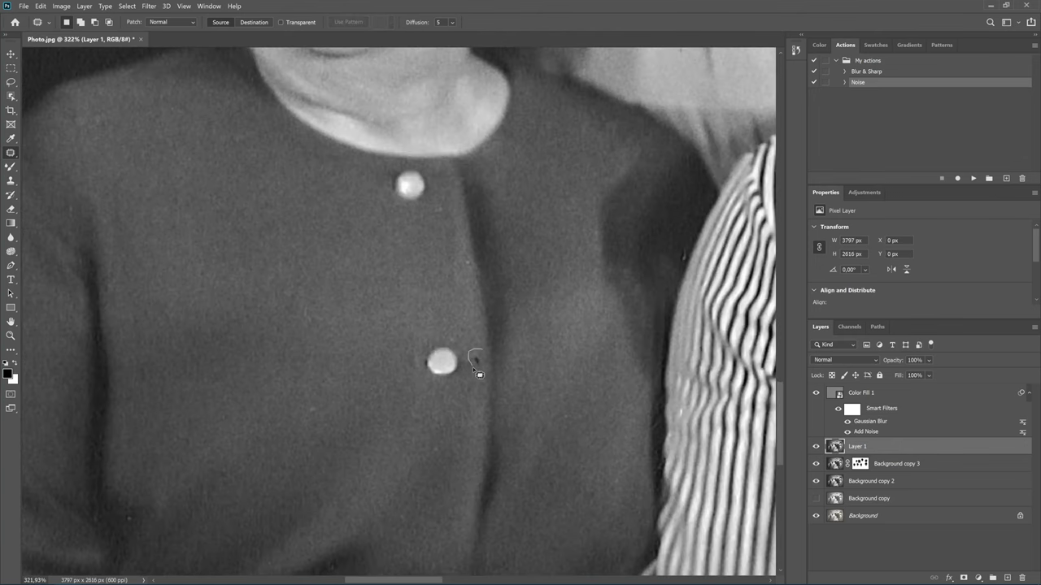
mouse_move(486, 360)
left_mouse_down()
mouse_move(476, 344)
mouse_move(399, 321)
left_mouse_up()
key("ctrl+d")
mouse_move(478, 271)
left_mouse_down()
mouse_move(468, 251)
mouse_move(371, 274)
left_mouse_up()
scroll(370, 313, "down", 1)
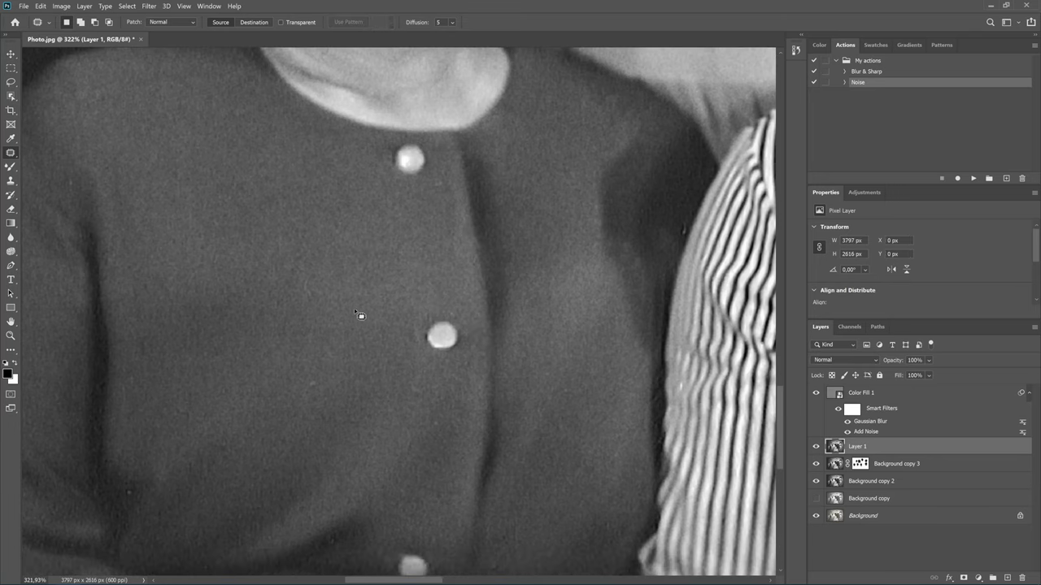
scroll(358, 317, "down", 1)
left_click_drag(306, 360, 334, 360)
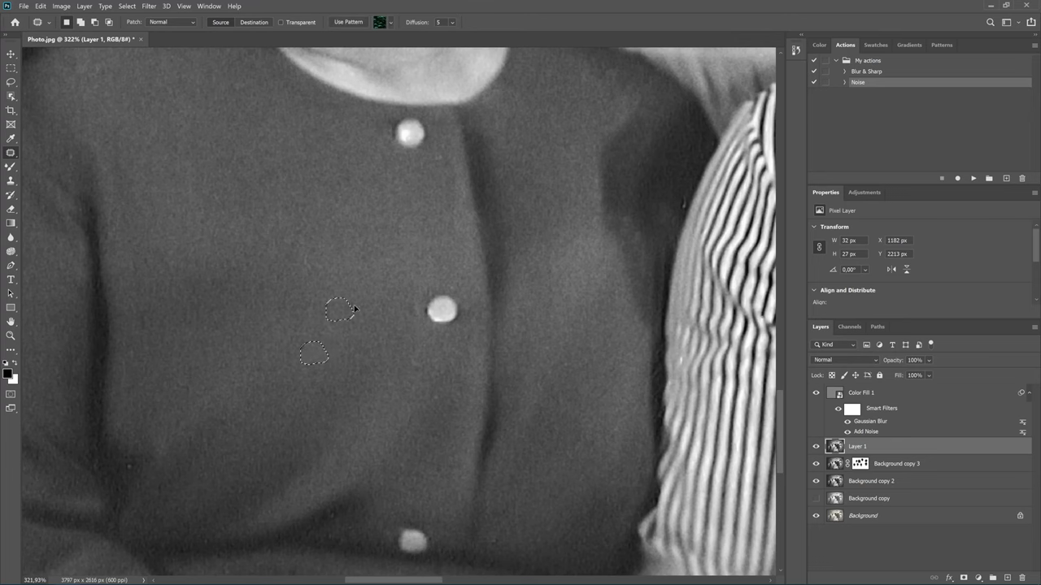
key("ctrl+d")
Zoom out over the group and back in on the seated man and woman.
scroll(385, 259, "down", 3)
scroll(388, 264, "down", 2)
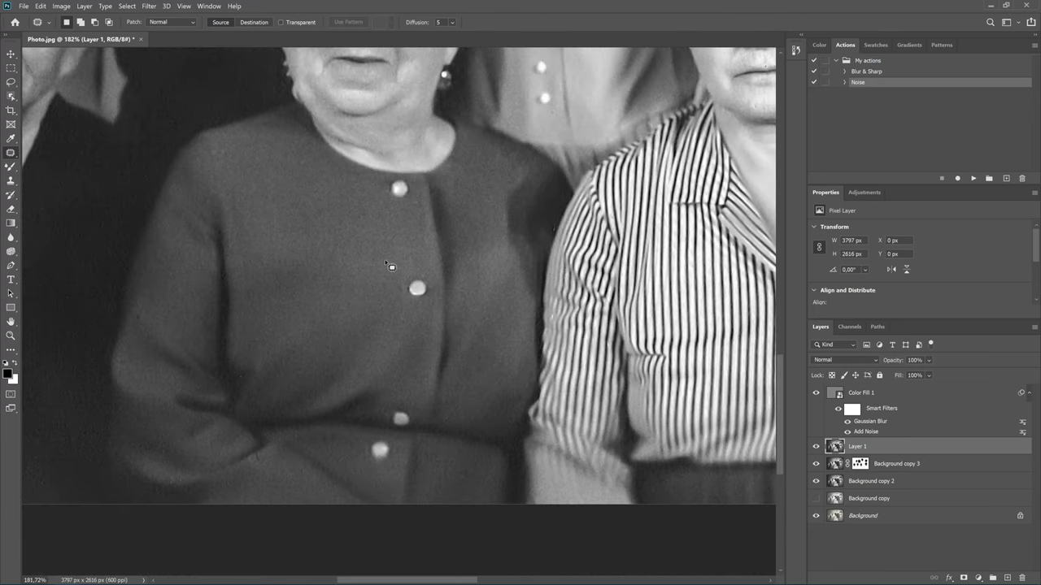
scroll(382, 260, "down", 2)
scroll(379, 255, "up", 1)
scroll(368, 257, "up", 1)
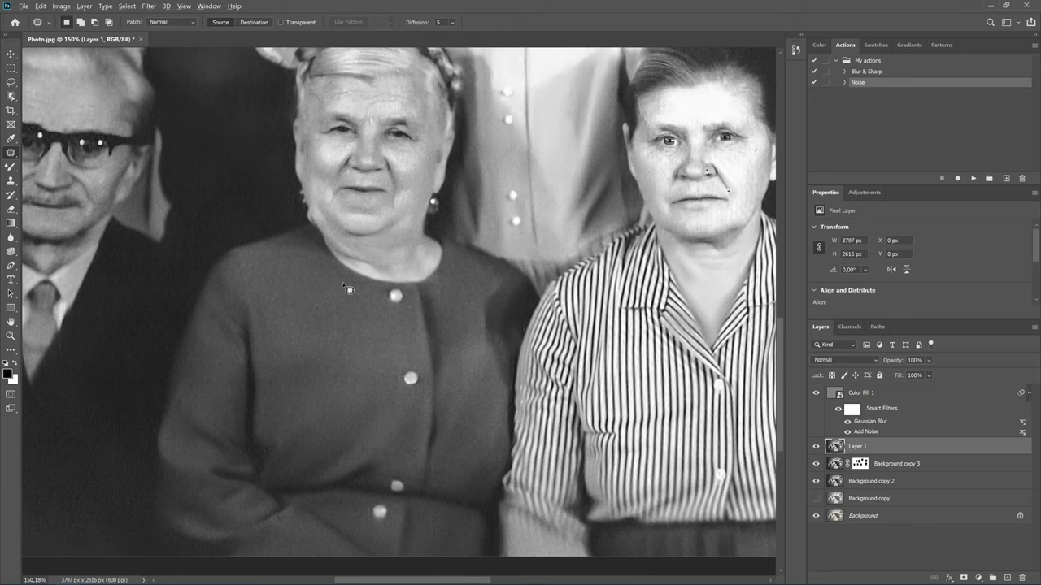
scroll(348, 290, "down", 2)
scroll(348, 289, "down", 1)
scroll(348, 288, "down", 1)
scroll(348, 287, "down", 1)
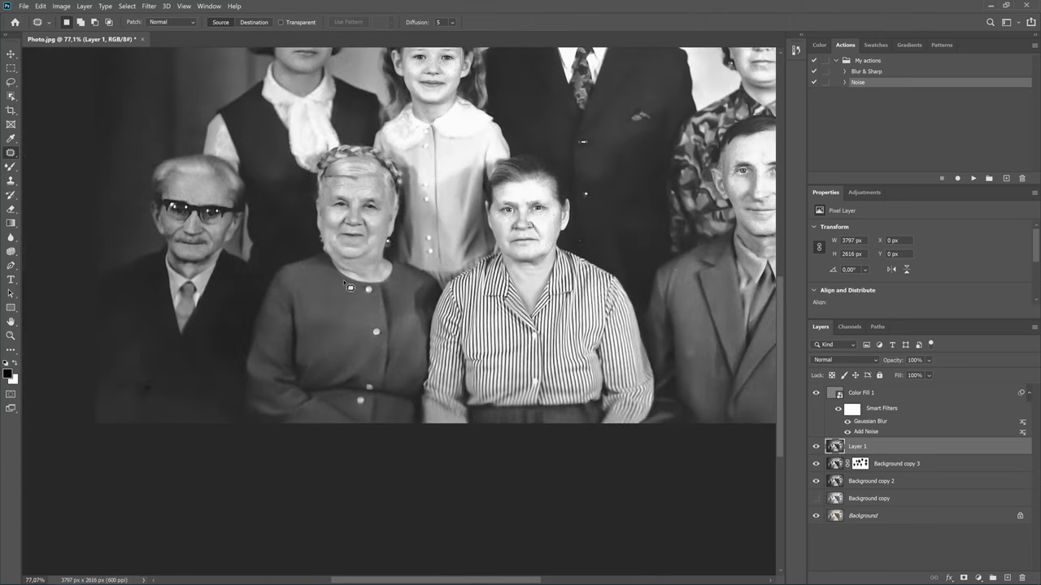
scroll(244, 333, "up", 1)
scroll(154, 378, "up", 1)
scroll(174, 372, "up", 2)
Patch a blemish on the man's jacket from above, dismissing the no-pixels warning.
scroll(180, 364, "up", 1)
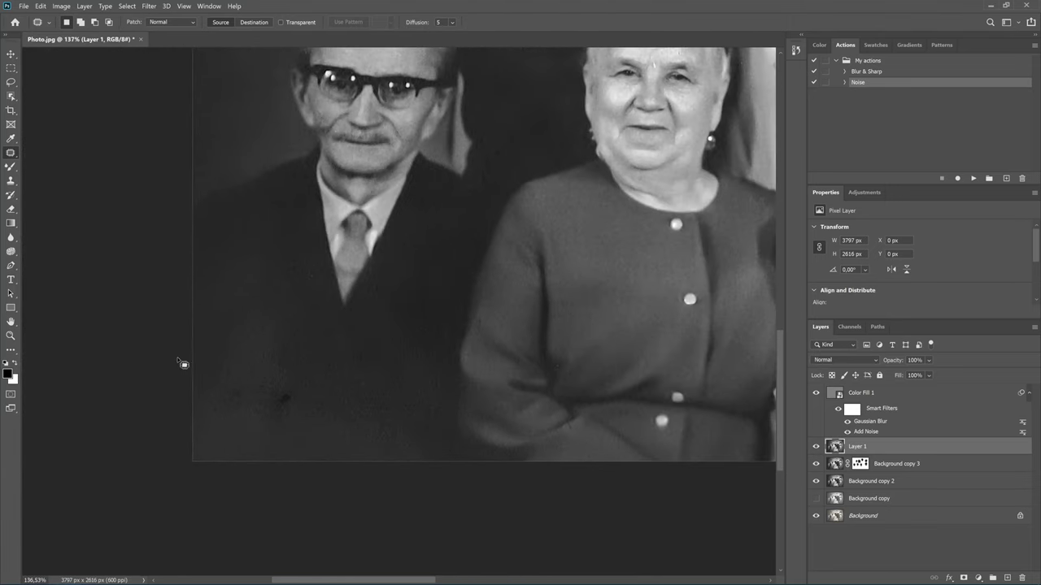
mouse_move(258, 422)
left_mouse_down()
mouse_move(319, 411)
mouse_move(345, 367)
left_mouse_up()
key("ctrl+d")
left_click_drag(243, 318, 276, 258)
left_click_drag(211, 294, 214, 318)
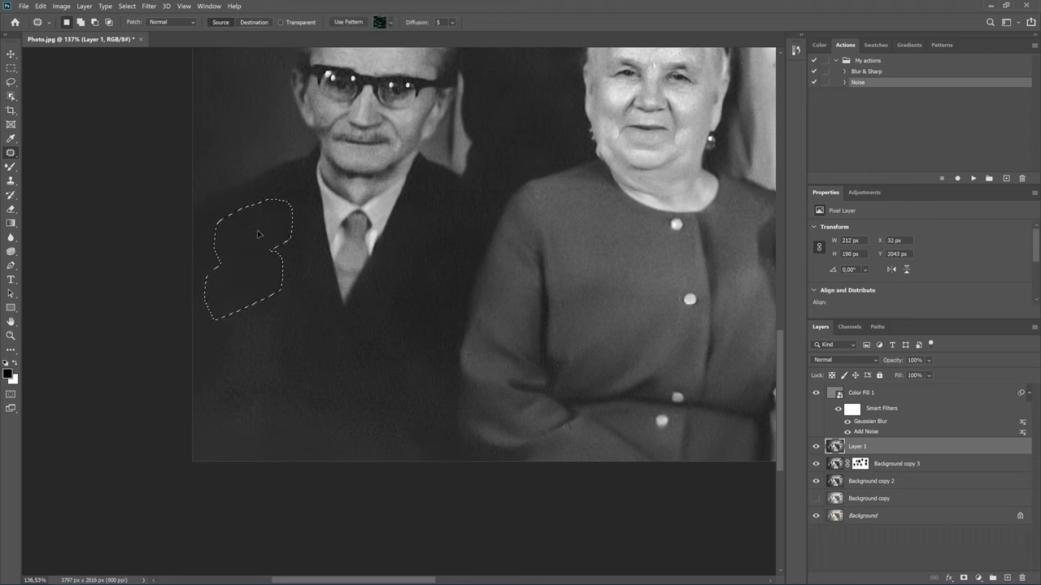
left_click(307, 279)
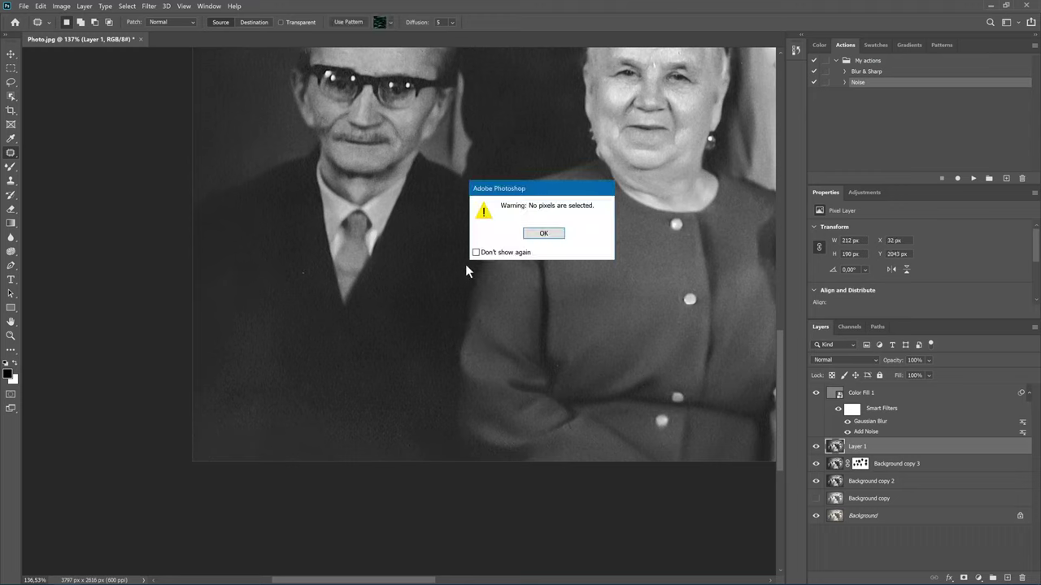
left_click(535, 235)
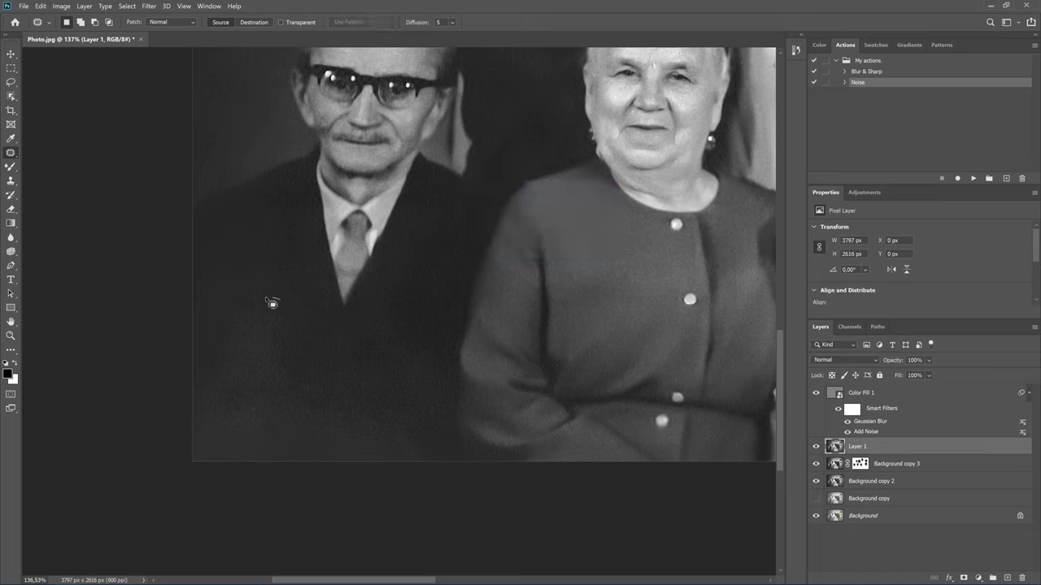
Patch the remaining dark spots on the lower-left jacket with clean texture from above.
left_click_drag(282, 362, 281, 300)
left_click_drag(279, 344, 281, 268)
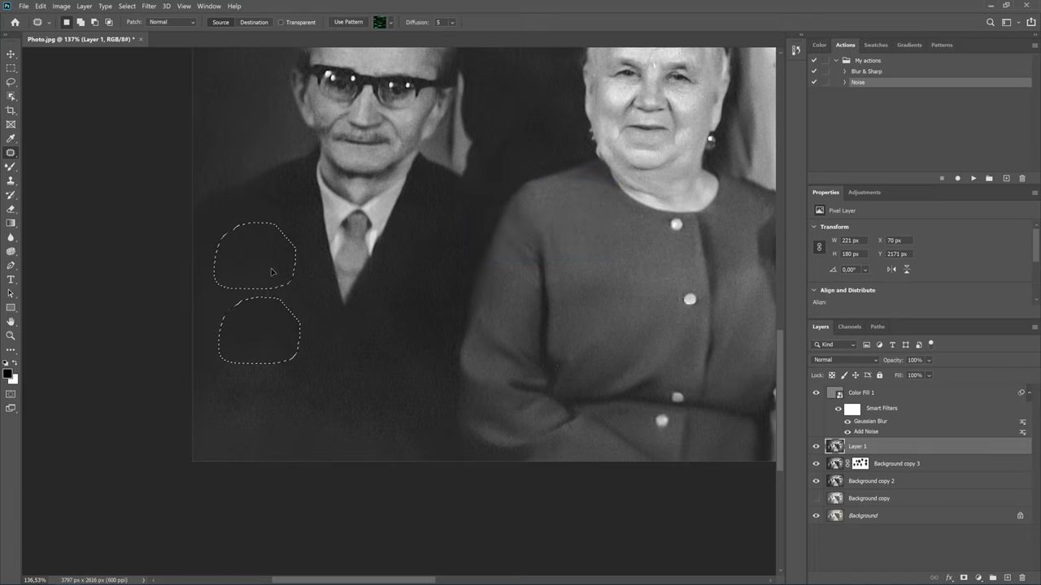
key("ctrl+d")
left_click_drag(297, 337, 210, 369)
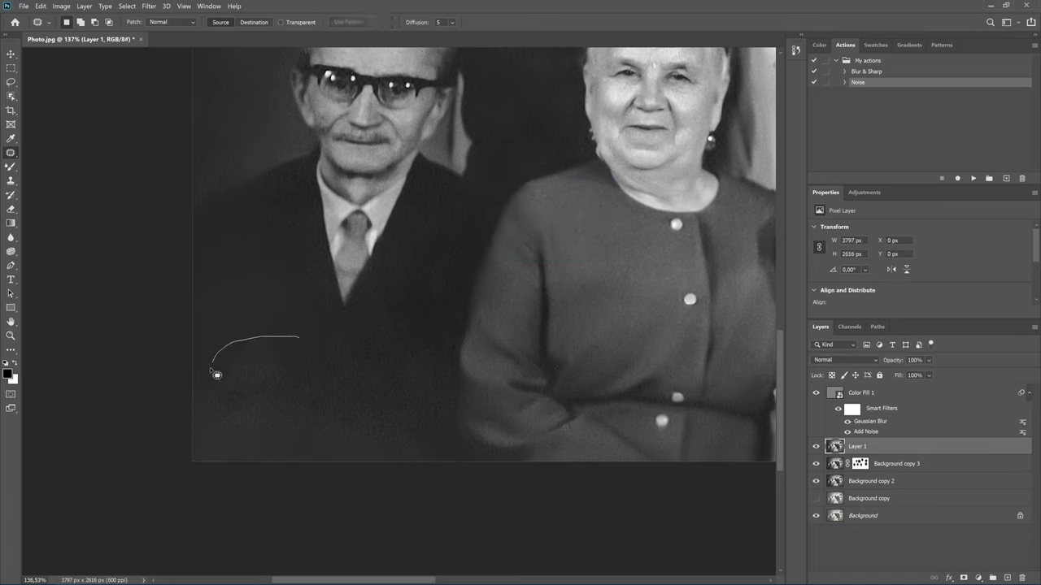
mouse_move(248, 410)
left_mouse_down()
mouse_move(309, 365)
mouse_move(298, 304)
left_mouse_up()
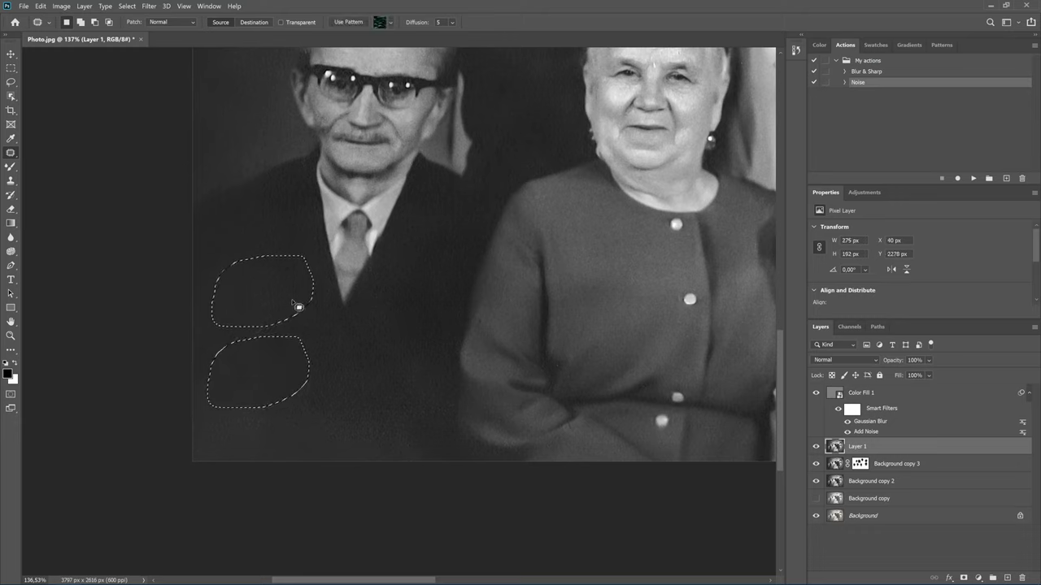
key("ctrl+d")
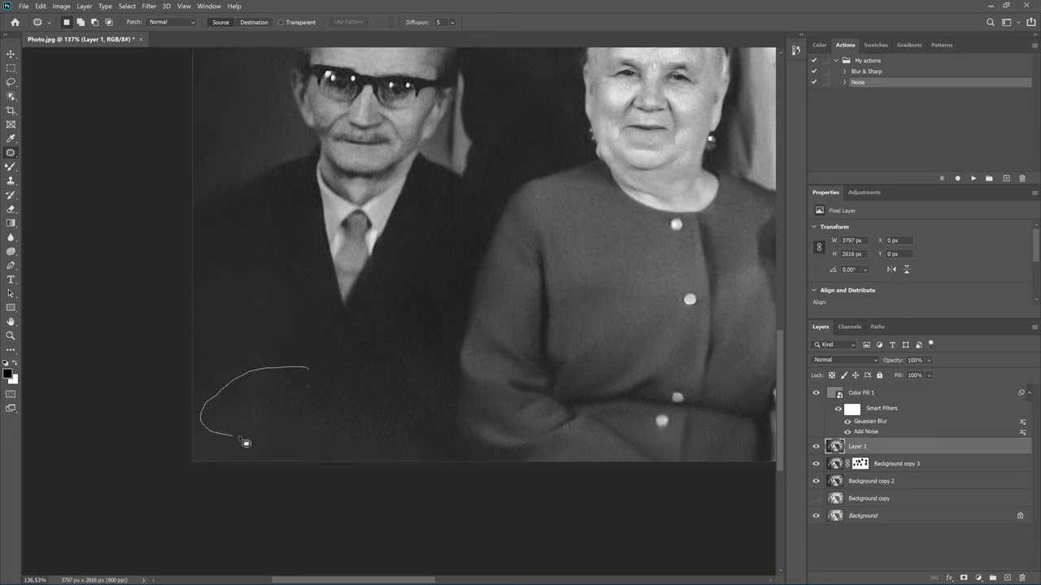
mouse_move(244, 443)
left_mouse_down()
mouse_move(329, 400)
mouse_move(312, 354)
left_mouse_up()
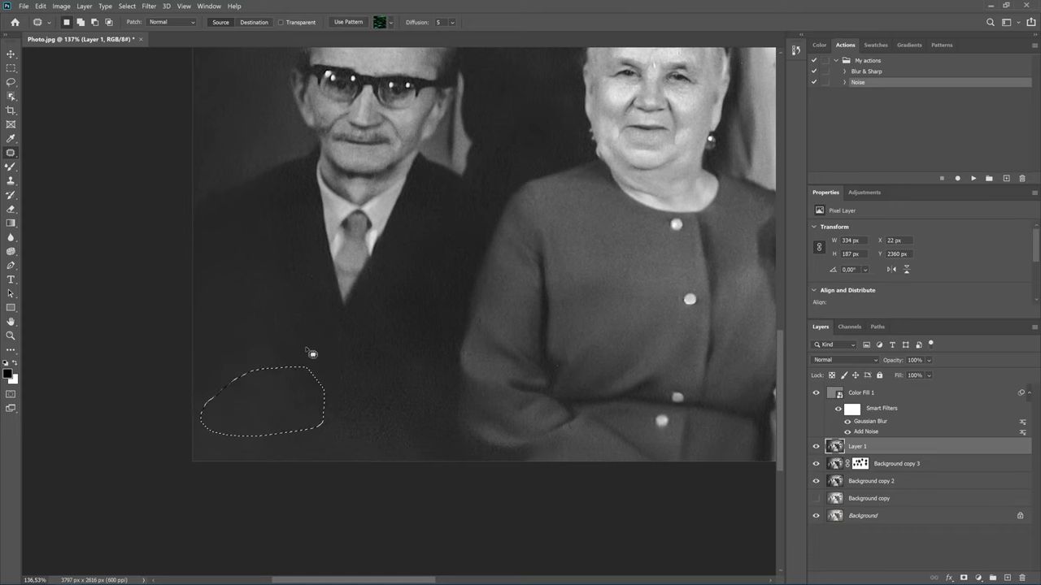
key("ctrl+d")
scroll(335, 370, "down", 1)
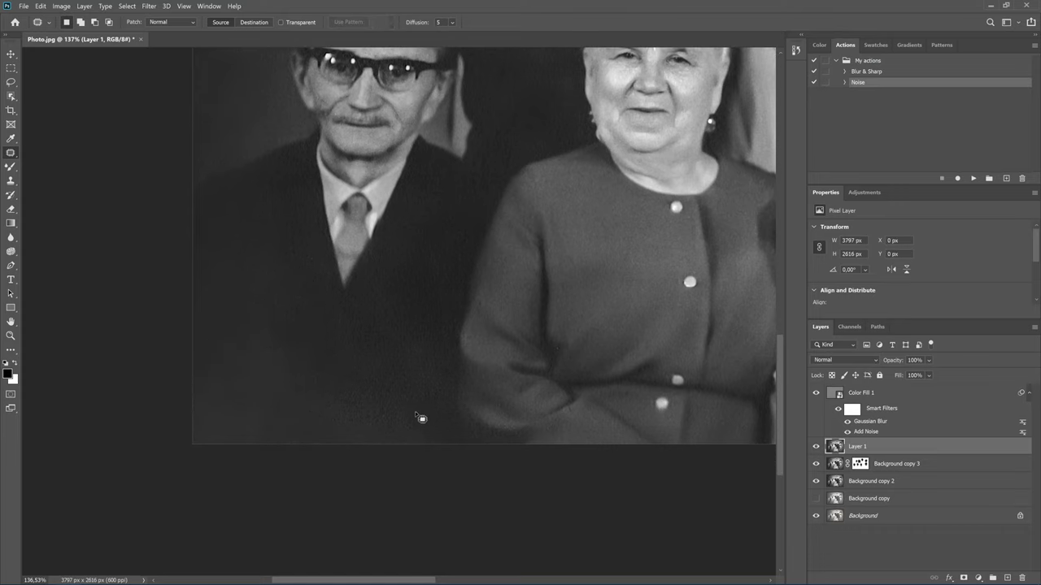
Patch the suit along the photo's bottom edge with texture from up-right.
mouse_move(348, 459)
left_mouse_down()
mouse_move(432, 459)
mouse_move(297, 232)
left_mouse_up()
key("ctrl+d")
mouse_move(345, 361)
left_mouse_down()
mouse_move(381, 431)
mouse_move(414, 357)
left_mouse_up()
key("ctrl+d")
Select the Mixer Brush and set its size to 179.
left_click(10, 167)
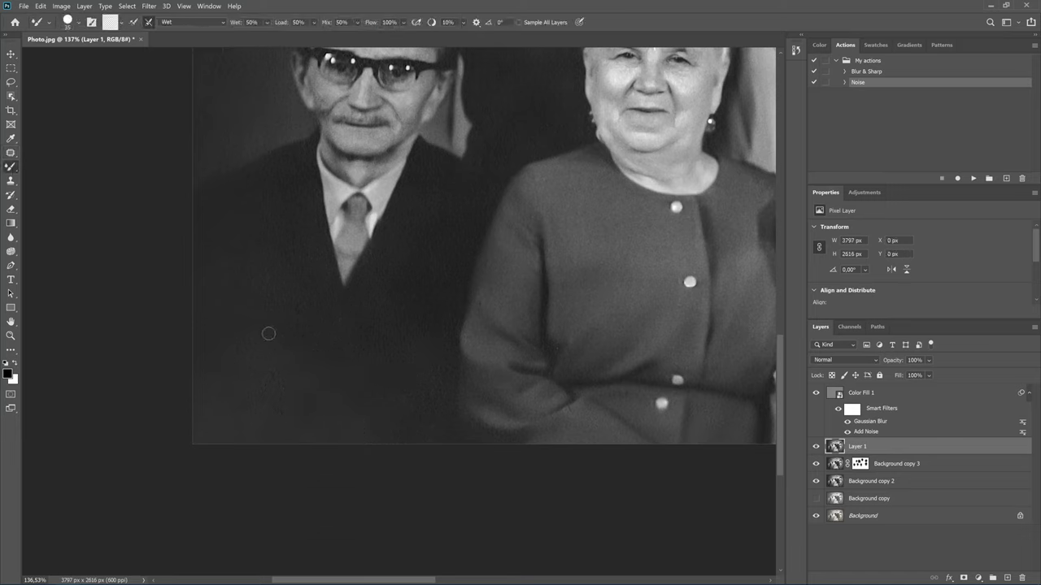
key("bracketright")
key("bracketright")
key("bracketright")
key("bracketright")
key("bracketright")
key("bracketright")
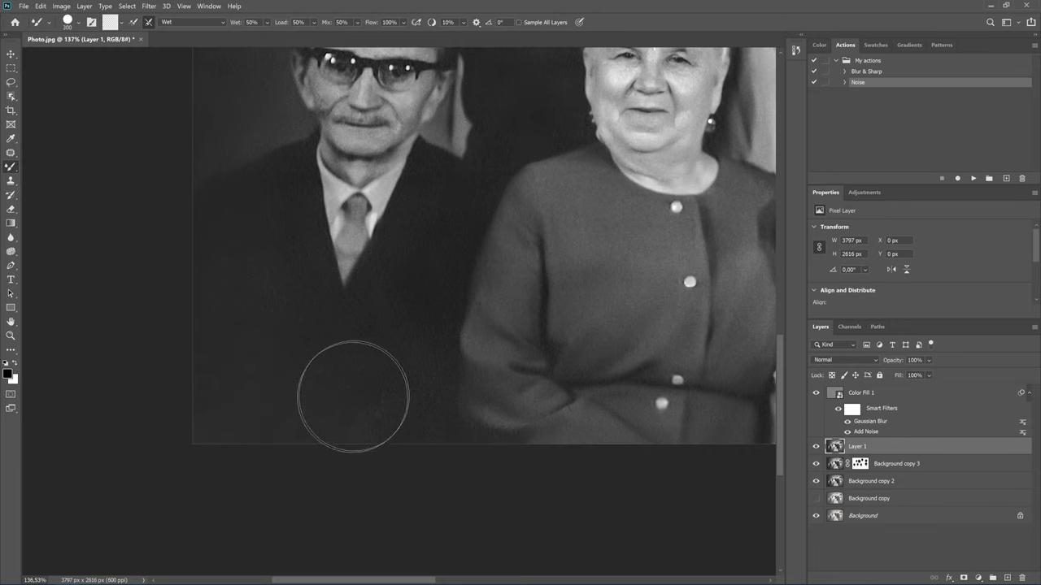
key("bracketleft")
key("bracketleft")
key("bracketleft")
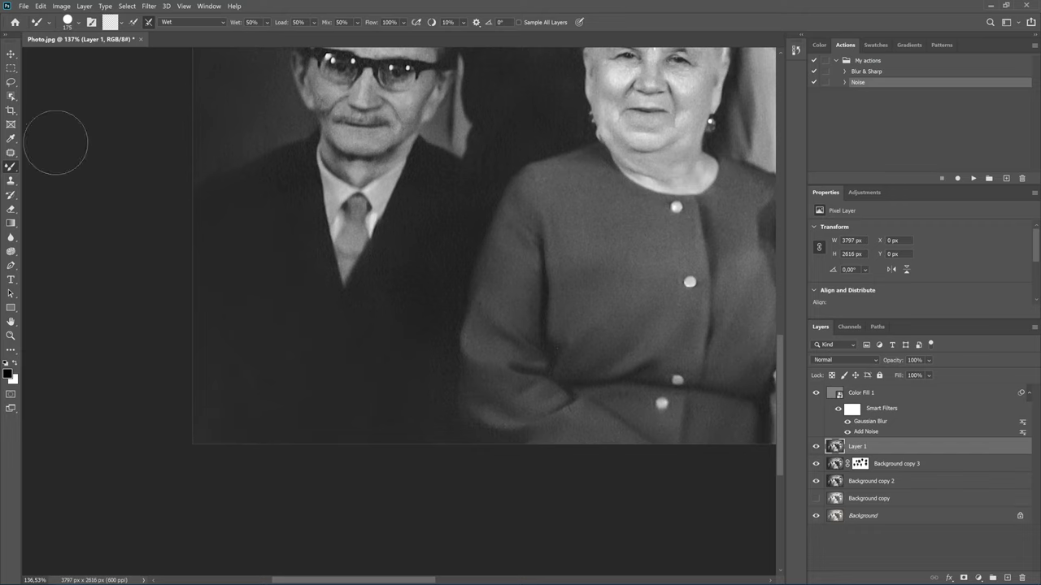
With the Patch tool, patch the first blotches on the man's lower jacket.
left_click(11, 153)
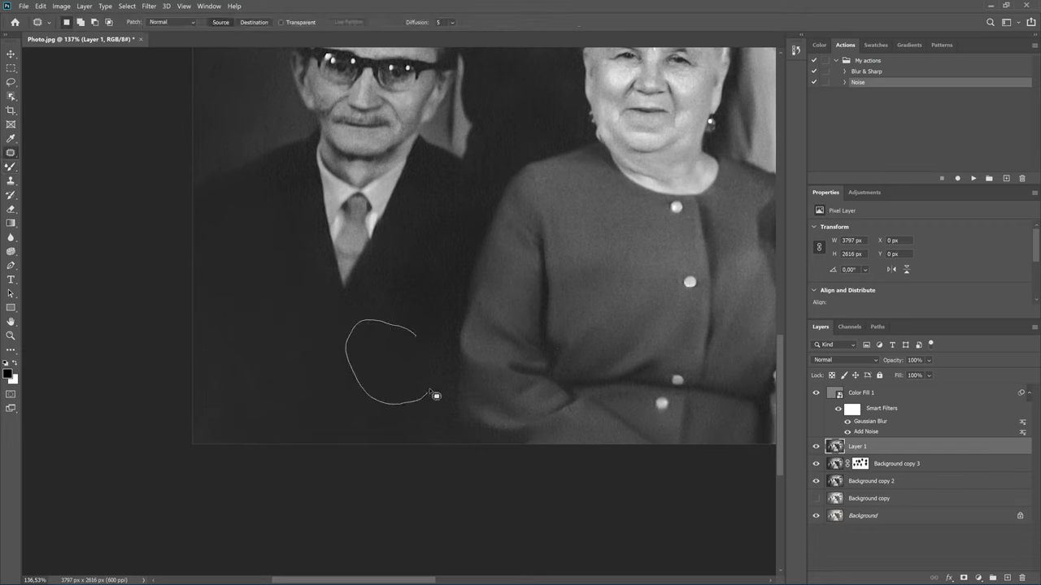
left_click_drag(419, 340, 418, 309)
key("ctrl+d")
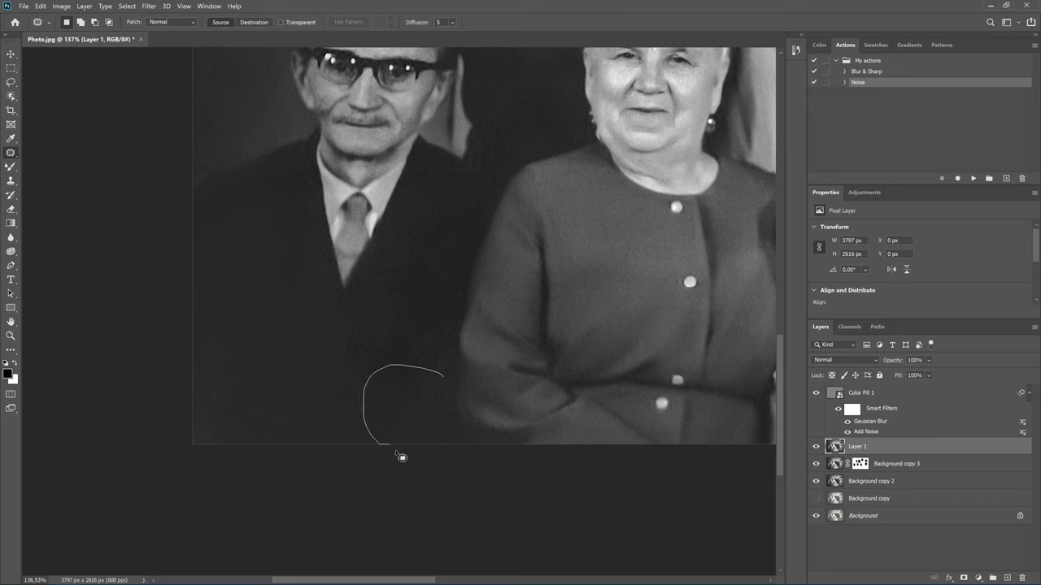
left_click_drag(456, 438, 439, 299)
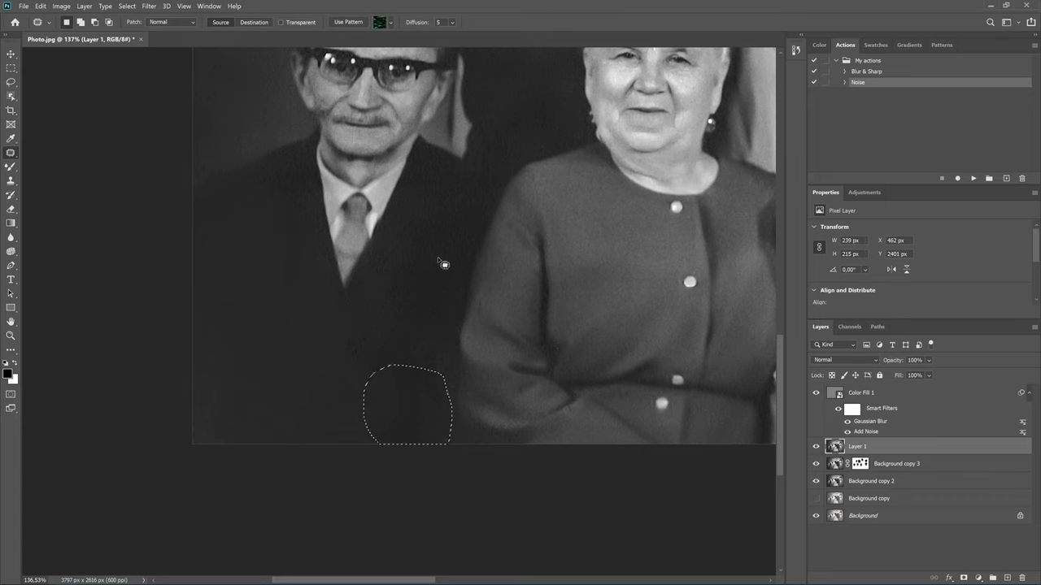
key("ctrl+d")
Outline the jacket area by the bottom edge, undoing a trial patch from the woman's cardigan.
left_click_drag(364, 324, 403, 470)
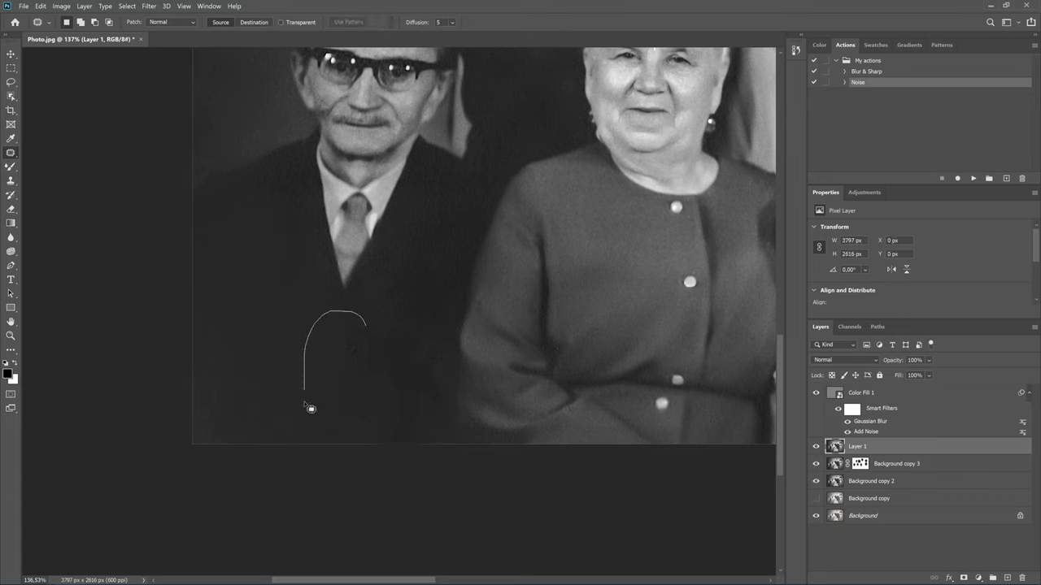
mouse_move(413, 392)
left_mouse_down()
mouse_move(408, 407)
mouse_move(433, 371)
left_mouse_up()
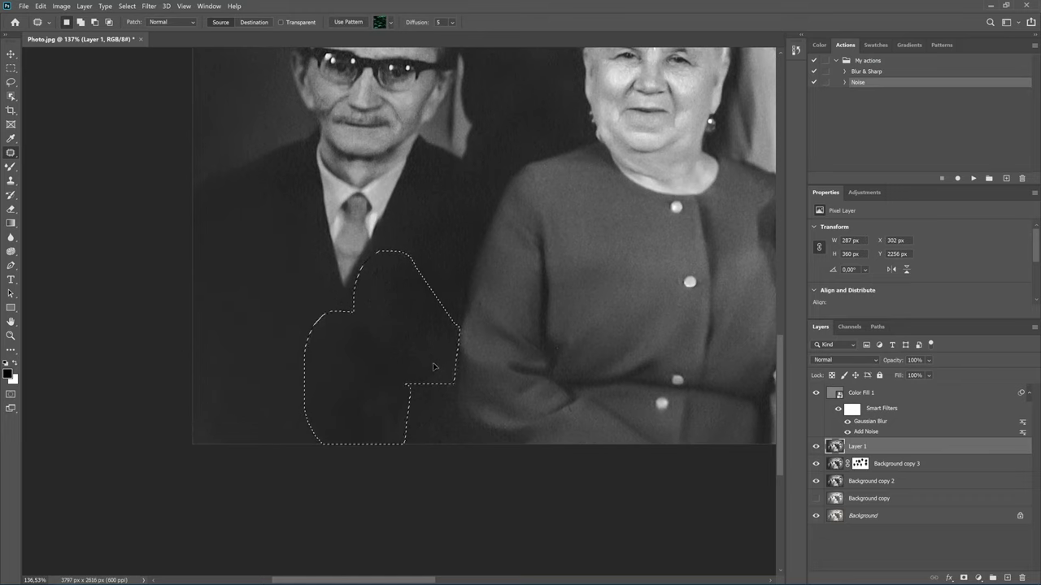
left_click_drag(433, 370, 646, 306)
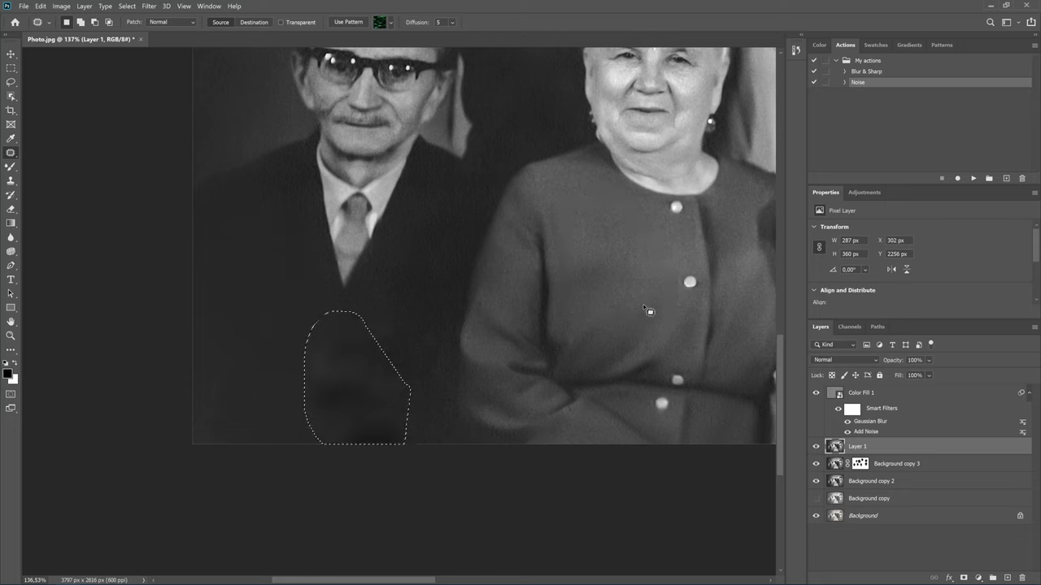
key("ctrl+d")
key("ctrl+z")
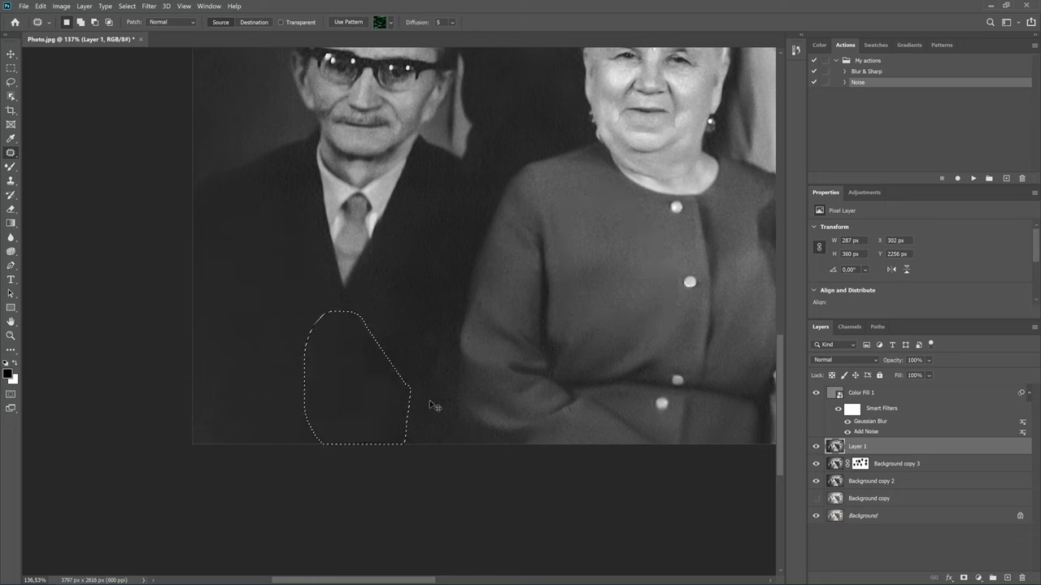
key("ctrl+d")
Patch two more lower-jacket areas with fabric from above and the upper right.
left_click_drag(287, 358, 301, 348)
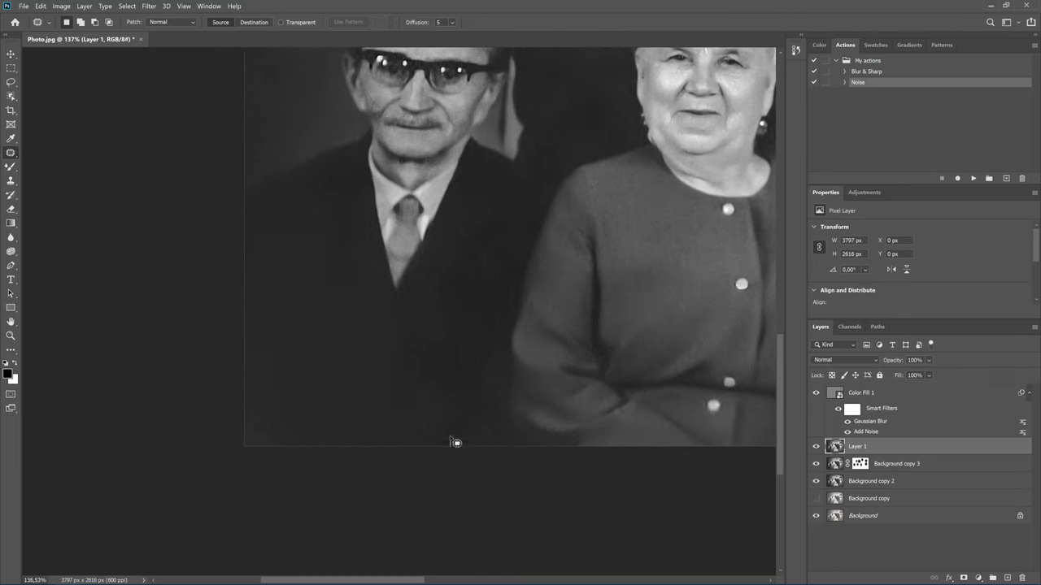
mouse_move(452, 441)
left_mouse_down()
mouse_move(443, 446)
mouse_move(474, 317)
left_mouse_up()
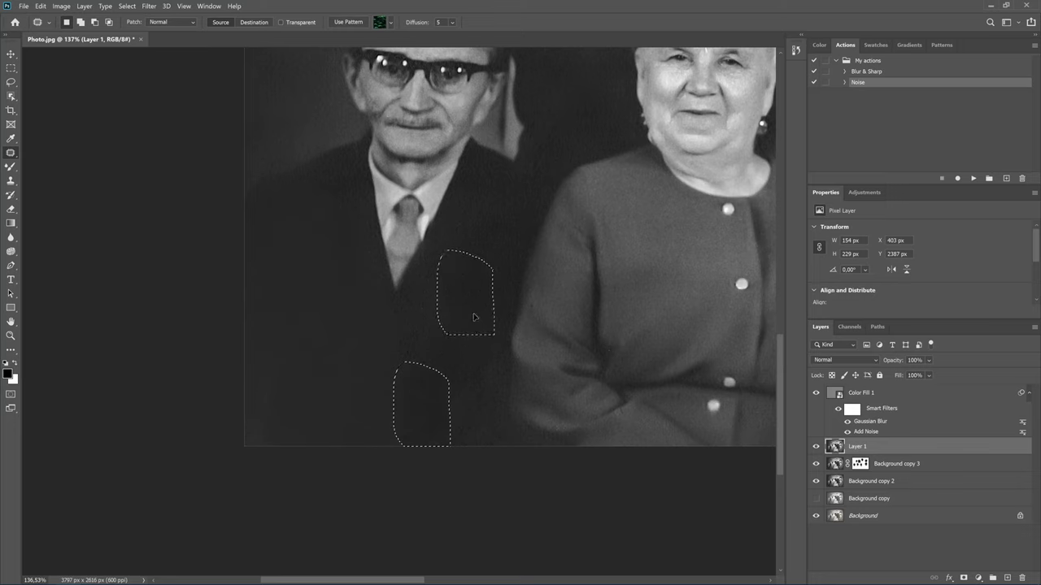
key("ctrl+d")
mouse_move(382, 306)
left_mouse_down()
mouse_move(415, 457)
mouse_move(486, 351)
left_mouse_up()
key("ctrl+d")
Patch the jacket left of the tie and below it with nearby texture.
left_click_drag(370, 327, 367, 242)
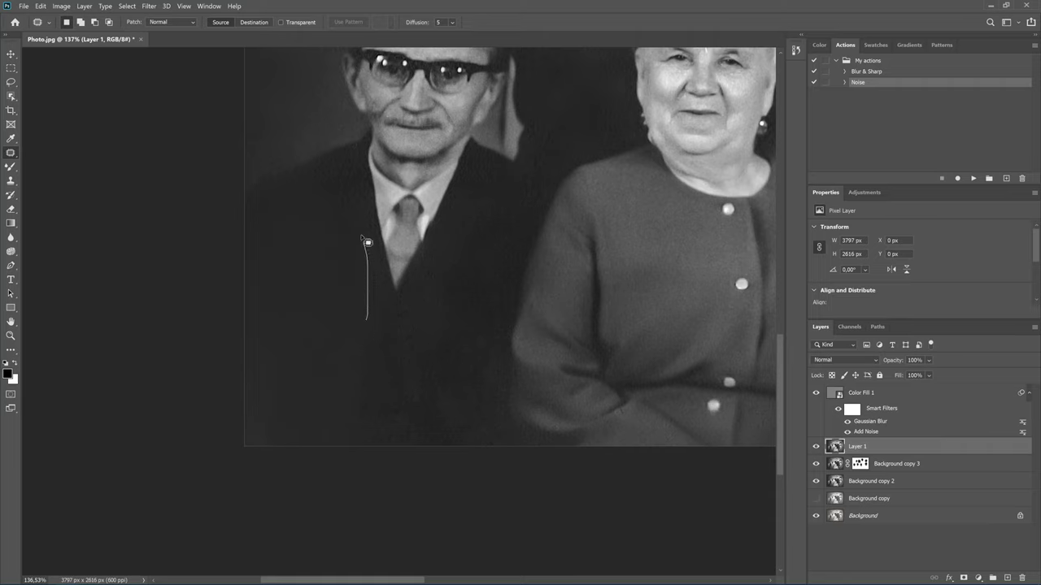
left_click_drag(307, 264, 360, 333)
left_click_drag(337, 280, 486, 315)
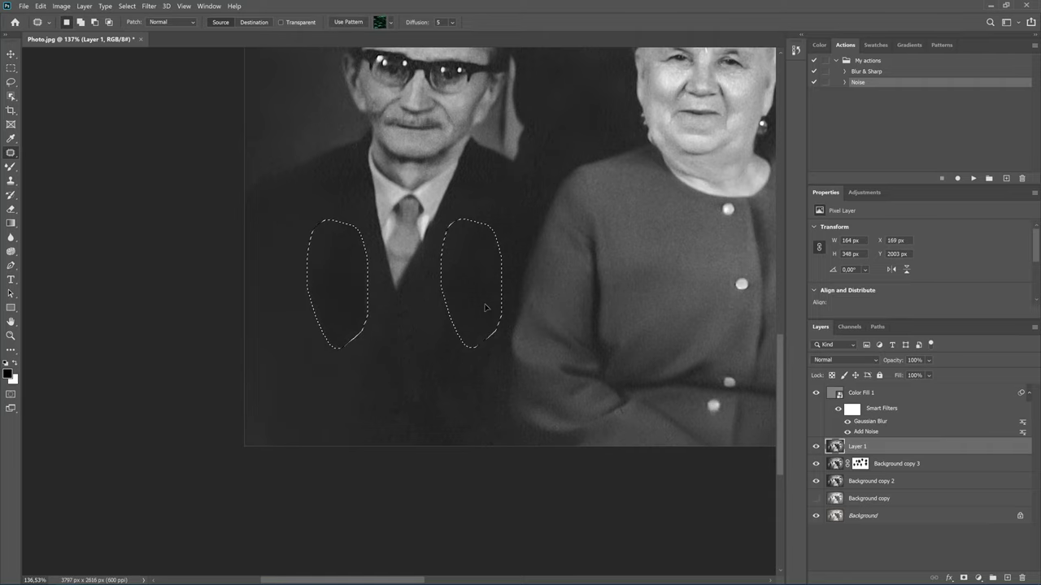
key("ctrl+d")
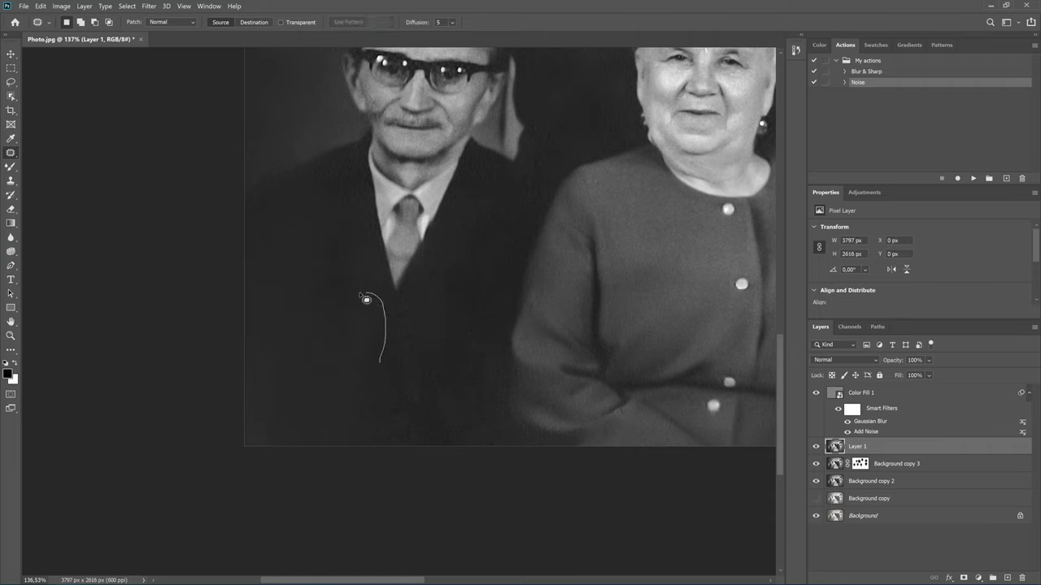
left_click_drag(338, 382, 471, 351)
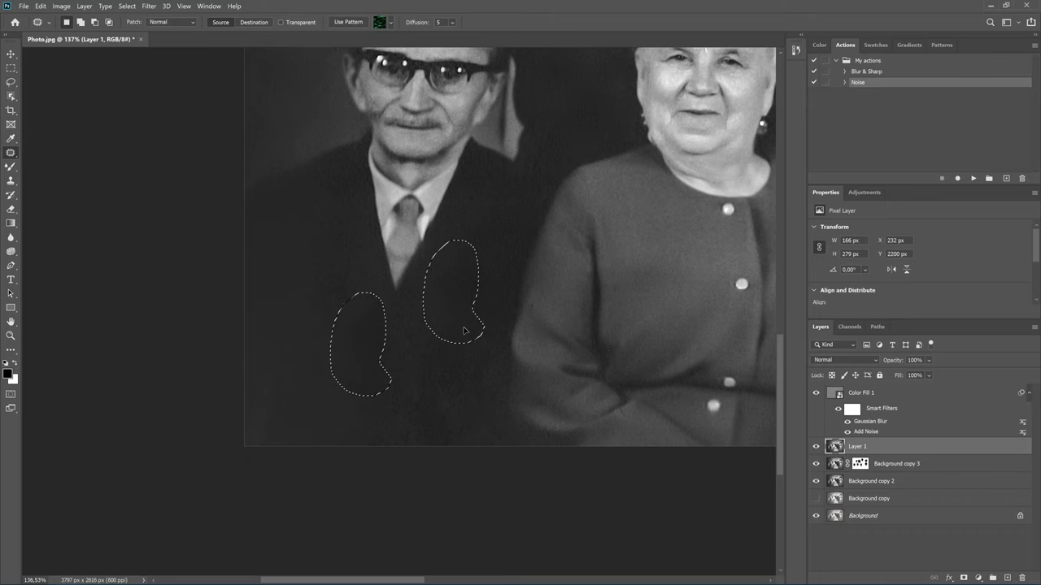
key("ctrl+d")
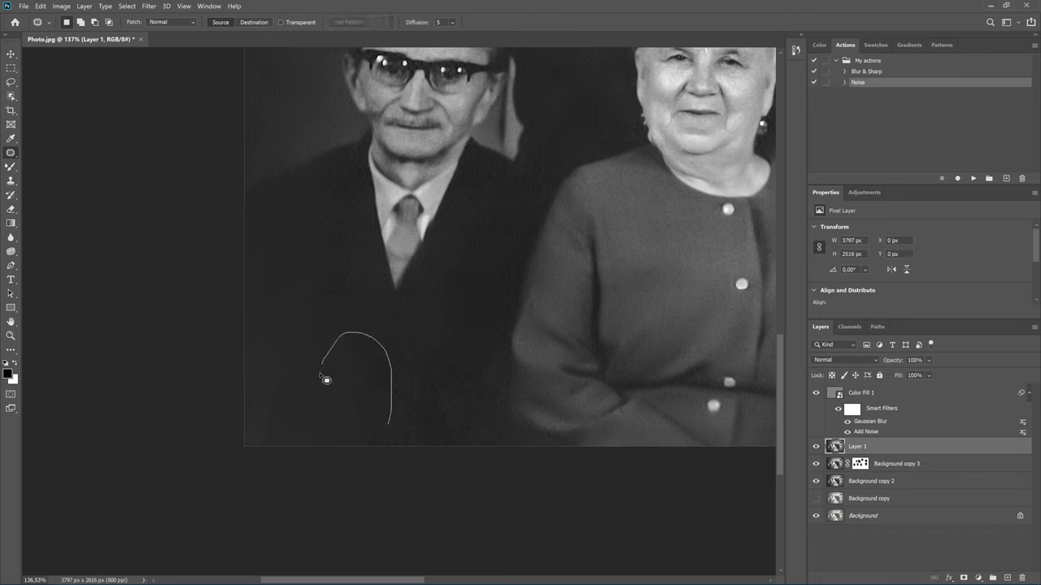
Patch blotches on the suit front and its upper left with fabric from above.
mouse_move(392, 378)
left_mouse_down()
mouse_move(379, 448)
mouse_move(461, 358)
left_mouse_up()
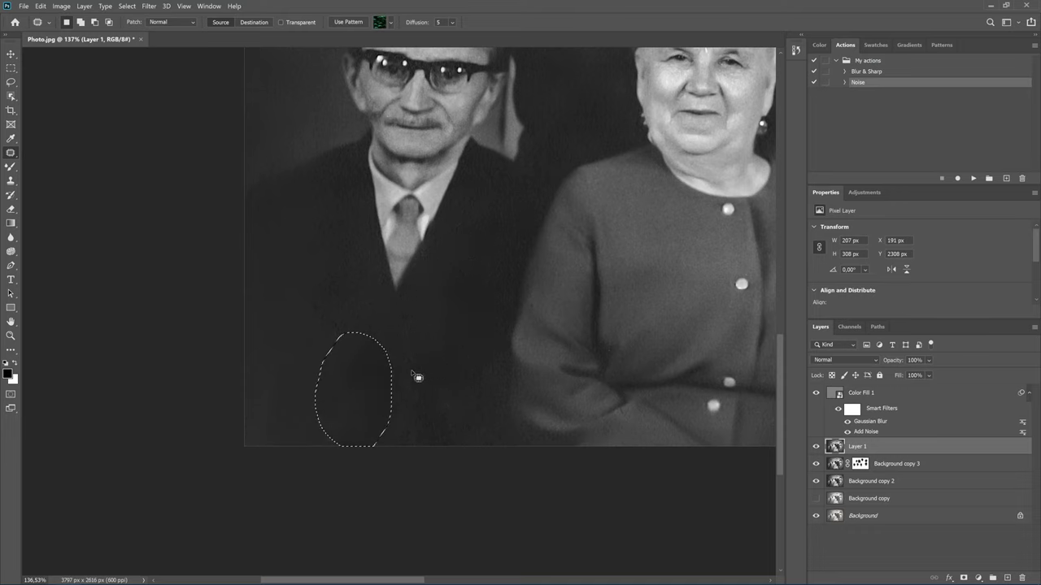
key("ctrl+d")
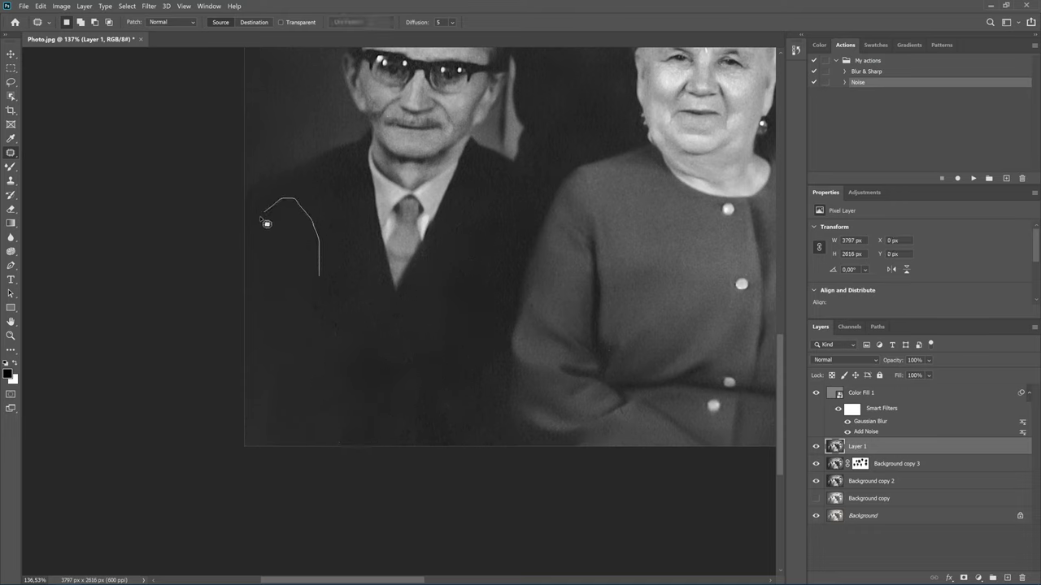
mouse_move(261, 310)
left_mouse_down()
mouse_move(285, 297)
mouse_move(458, 339)
left_mouse_up()
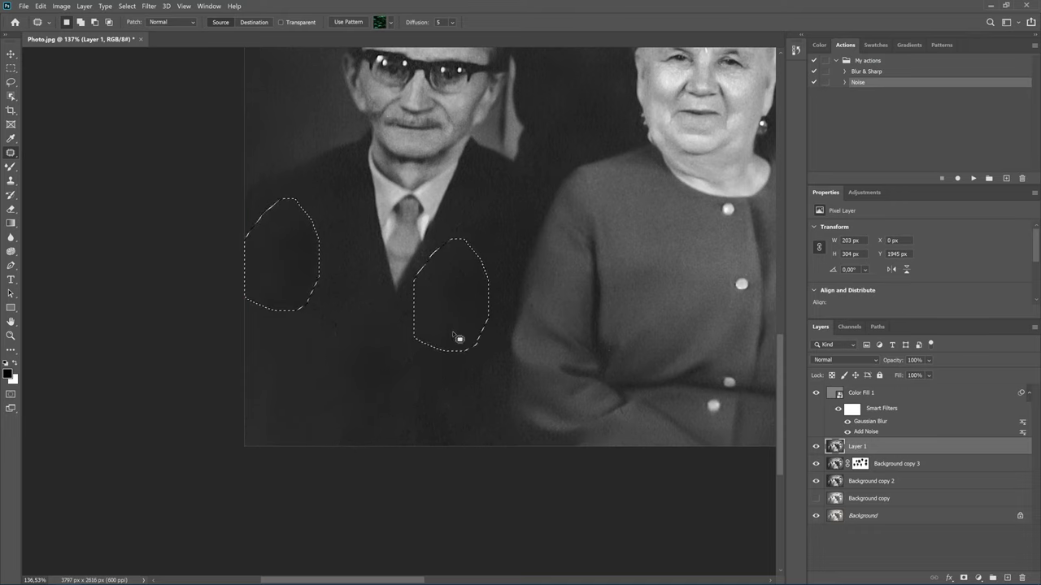
left_click_drag(340, 324, 337, 265)
key("ctrl+d")
mouse_move(352, 348)
left_mouse_down()
mouse_move(257, 407)
mouse_move(358, 400)
mouse_move(332, 276)
left_mouse_up()
key("ctrl+d")
Patch spots on the lower-left suit and the suit's left edge with clean fabric.
left_click_drag(301, 378, 241, 363)
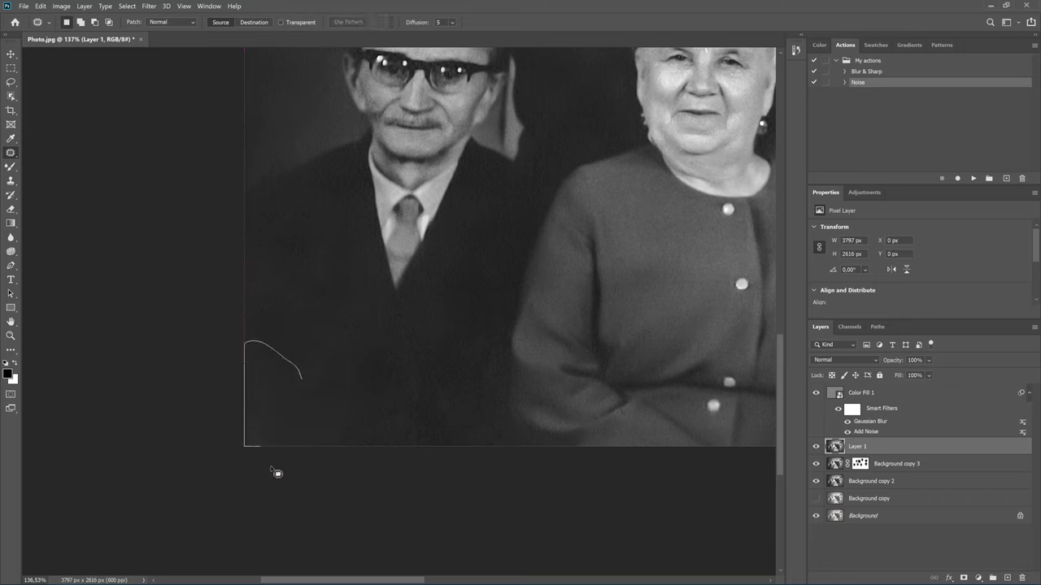
mouse_move(276, 473)
left_mouse_down()
mouse_move(350, 395)
mouse_move(345, 314)
mouse_move(364, 334)
left_mouse_up()
key("ctrl+d")
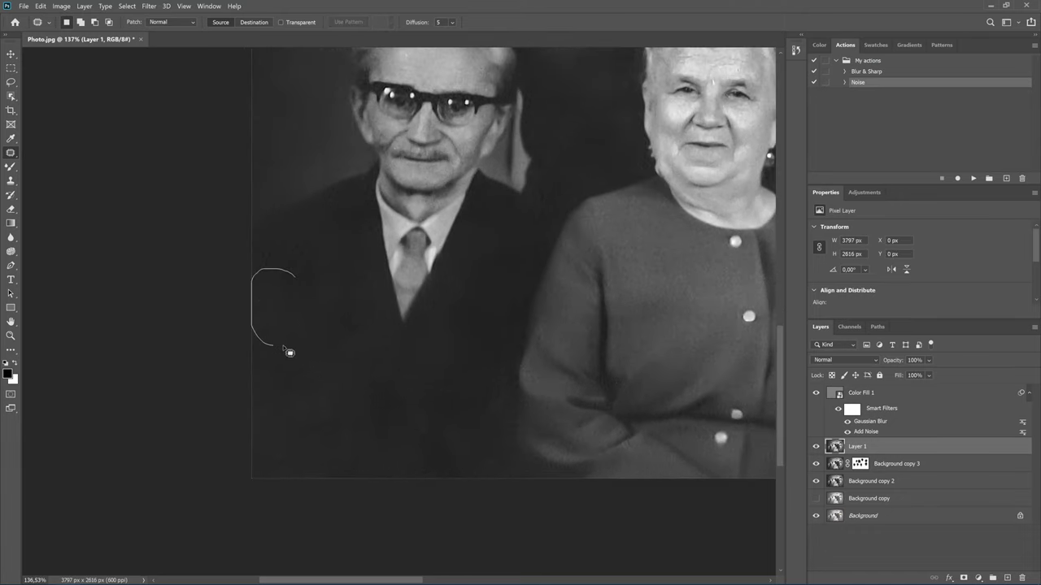
left_click_drag(275, 274, 286, 272)
mouse_move(302, 333)
left_mouse_down()
mouse_move(488, 324)
mouse_move(360, 337)
left_mouse_up()
key("ctrl+d")
Patch the suit's left edge once more and fit the whole photo on screen.
left_click_drag(278, 336, 341, 312)
key("ctrl+d")
scroll(358, 374, "down", 1)
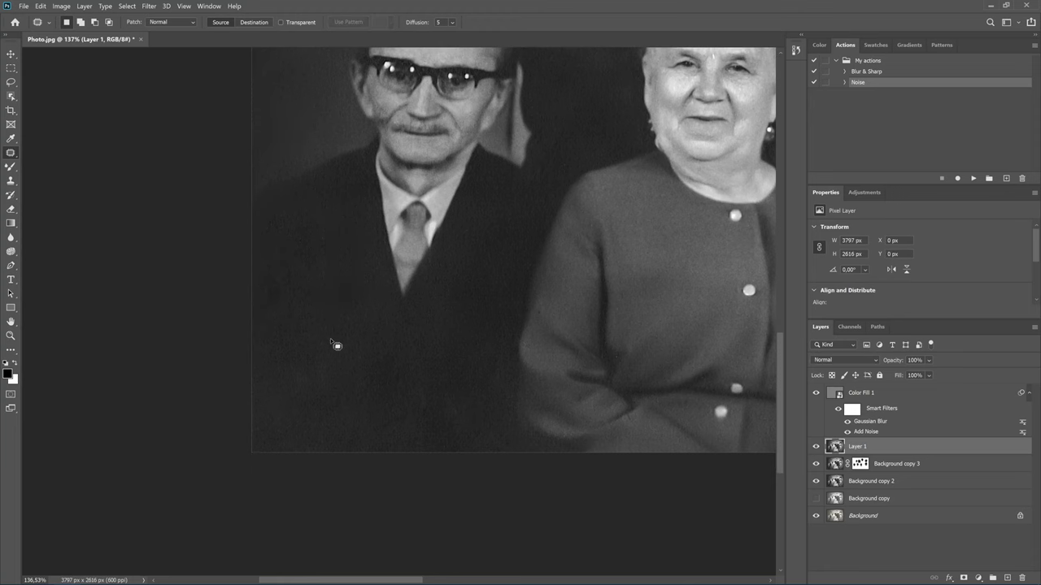
key("ctrl+0")
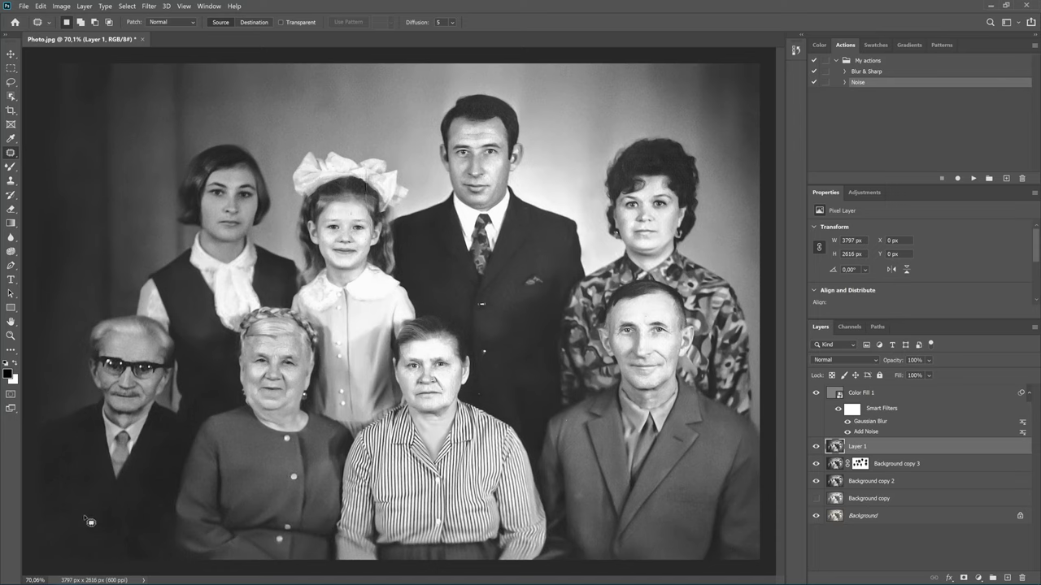
Patch four more blotches on the lower-left man's suit.
left_click_drag(84, 527, 175, 450)
key("ctrl+d")
mouse_move(46, 523)
left_mouse_down()
mouse_move(63, 502)
mouse_move(165, 476)
left_mouse_up()
key("ctrl+d")
left_click_drag(62, 564, 154, 491)
key("ctrl+d")
mouse_move(118, 543)
left_mouse_down()
mouse_move(122, 553)
mouse_move(161, 484)
left_mouse_up()
key("ctrl+d")
Zoom in and patch a small spot on the right man's grey jacket.
scroll(411, 527, "up", 2)
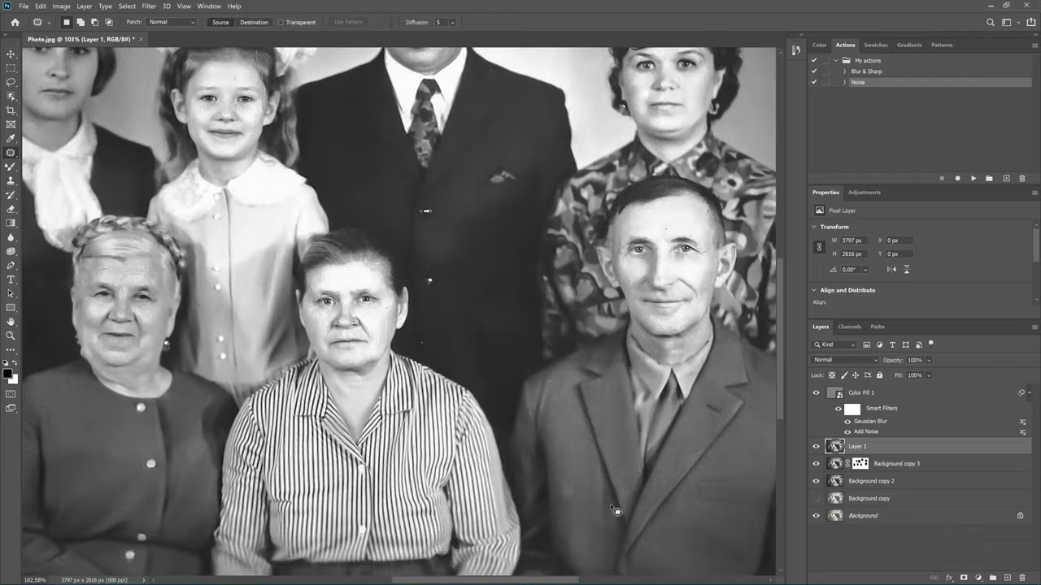
scroll(609, 504, "up", 2)
scroll(582, 476, "up", 2)
scroll(561, 452, "up", 1)
scroll(561, 447, "down", 2)
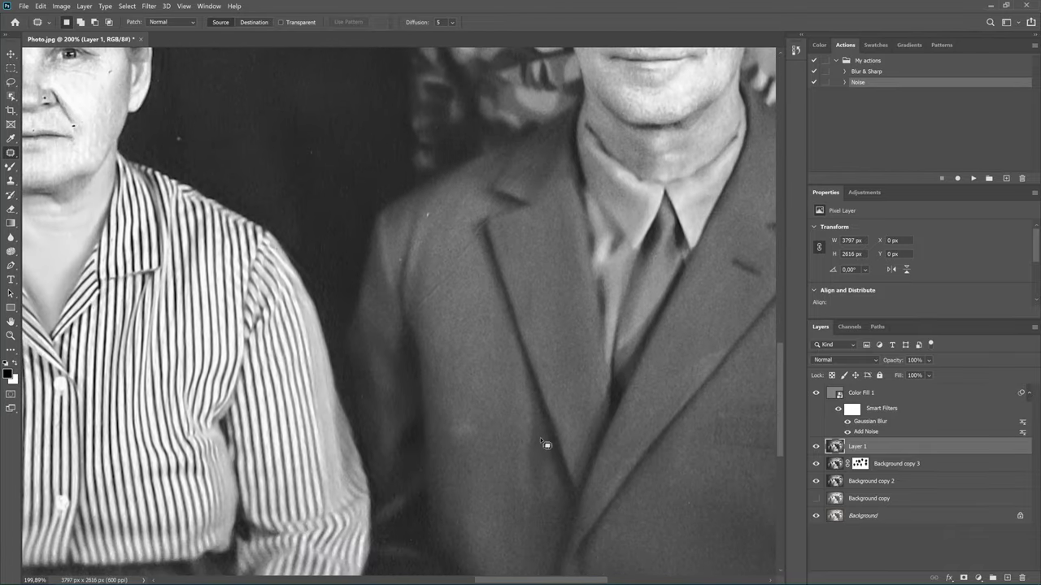
mouse_move(480, 406)
left_mouse_down()
mouse_move(453, 403)
mouse_move(488, 385)
left_mouse_up()
key("ctrl+d")
scroll(506, 421, "down", 1)
scroll(502, 417, "down", 2)
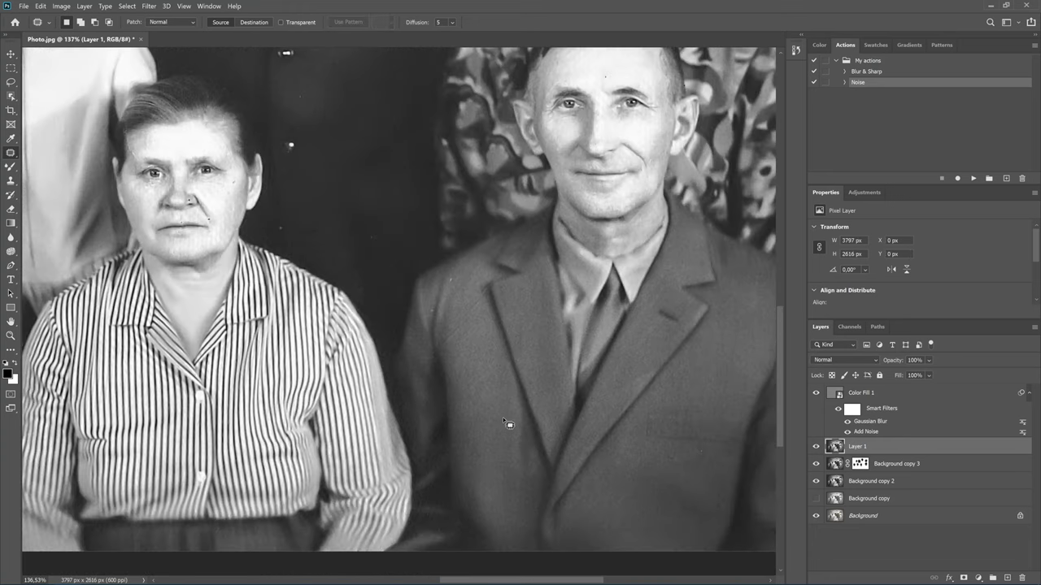
scroll(484, 357, "up", 1)
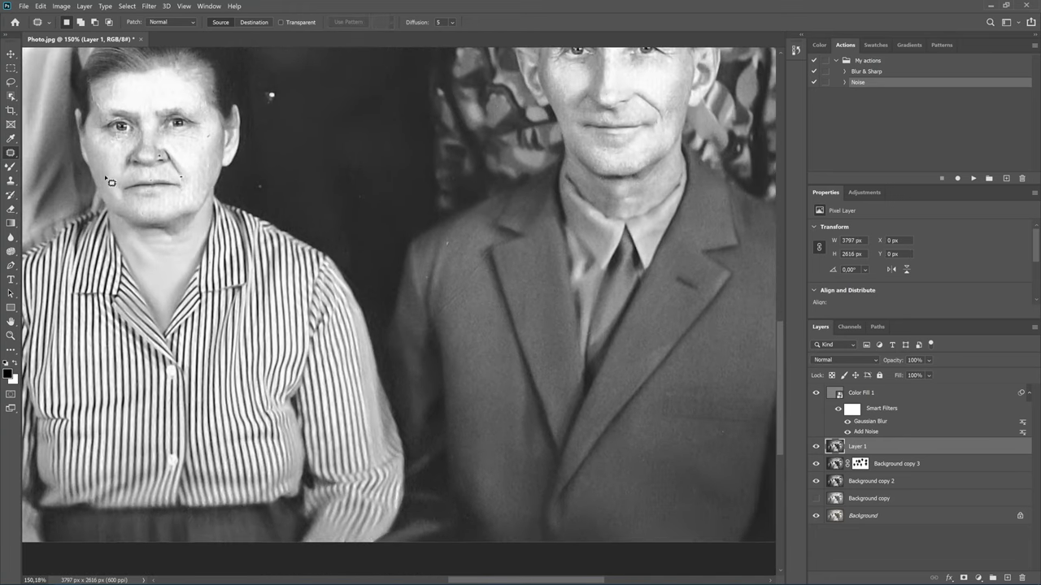
left_click(10, 181)
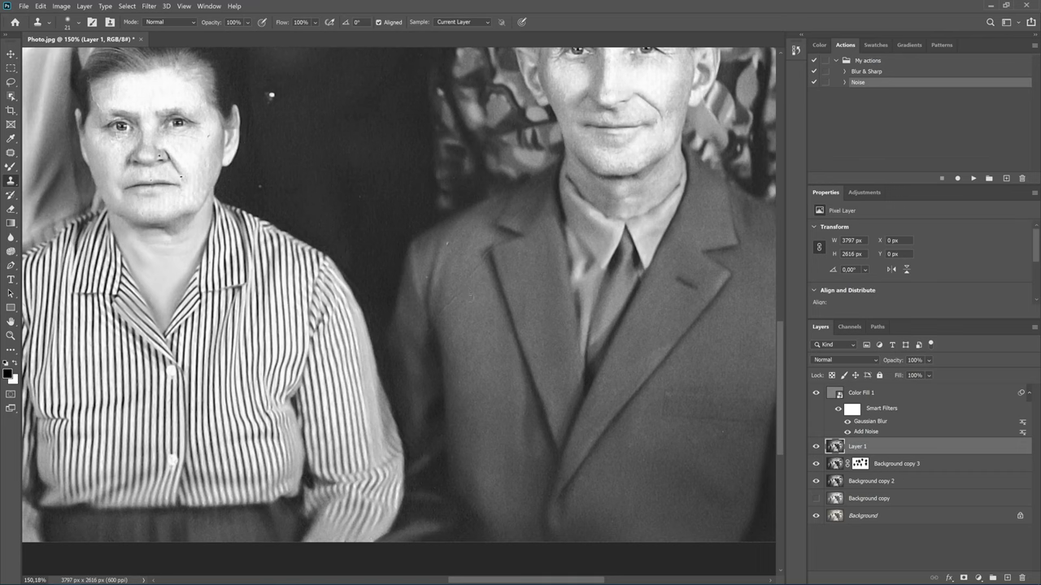
Clone clean fabric over the light crease on the right man's lapel.
scroll(456, 307, "up", 1)
scroll(455, 307, "up", 2)
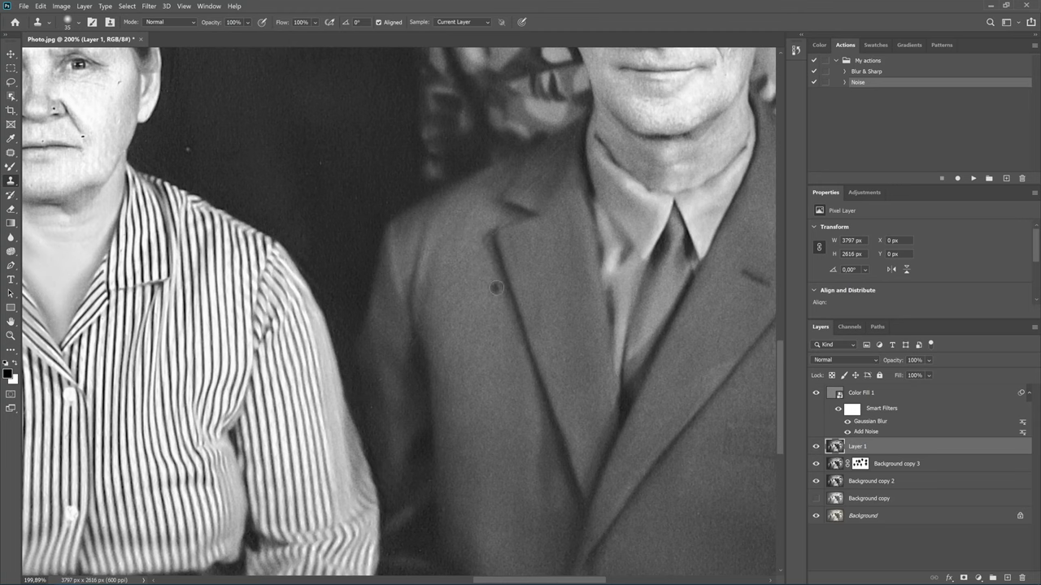
left_click(492, 237)
scroll(522, 228, "up", 2)
scroll(523, 227, "up", 1)
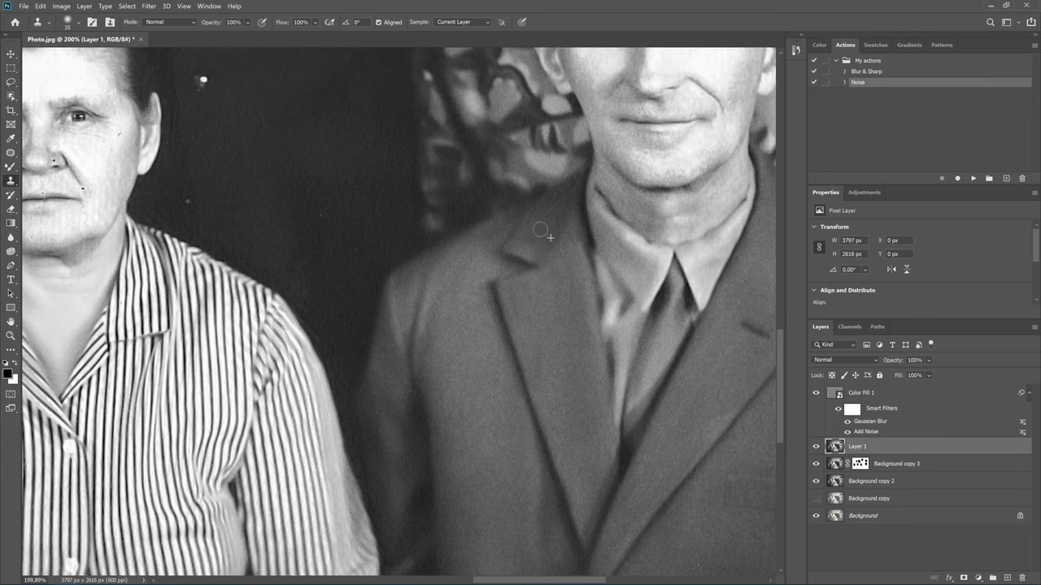
scroll(520, 236, "down", 3)
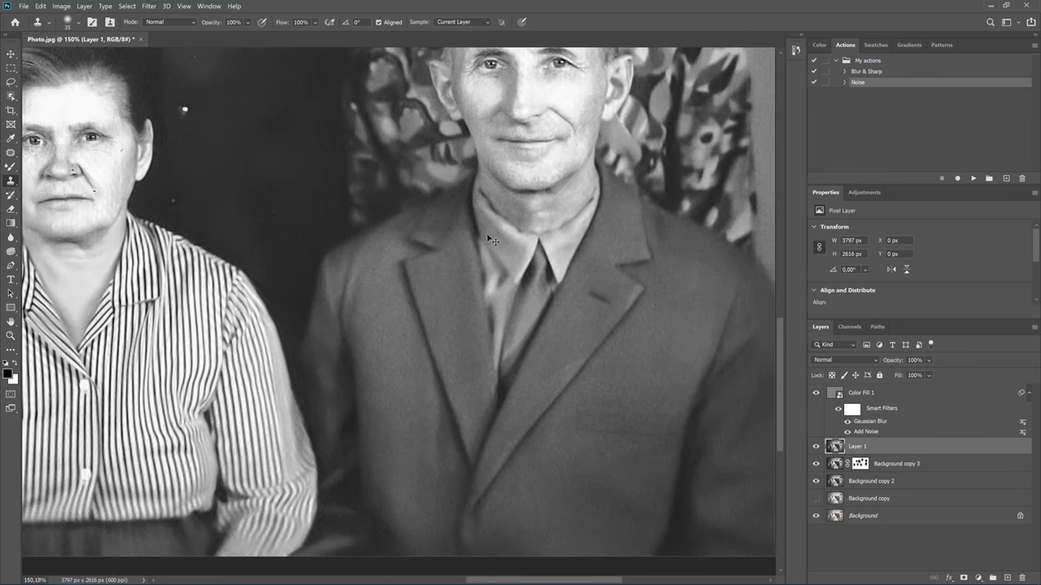
scroll(490, 240, "right", 2)
left_click(353, 417)
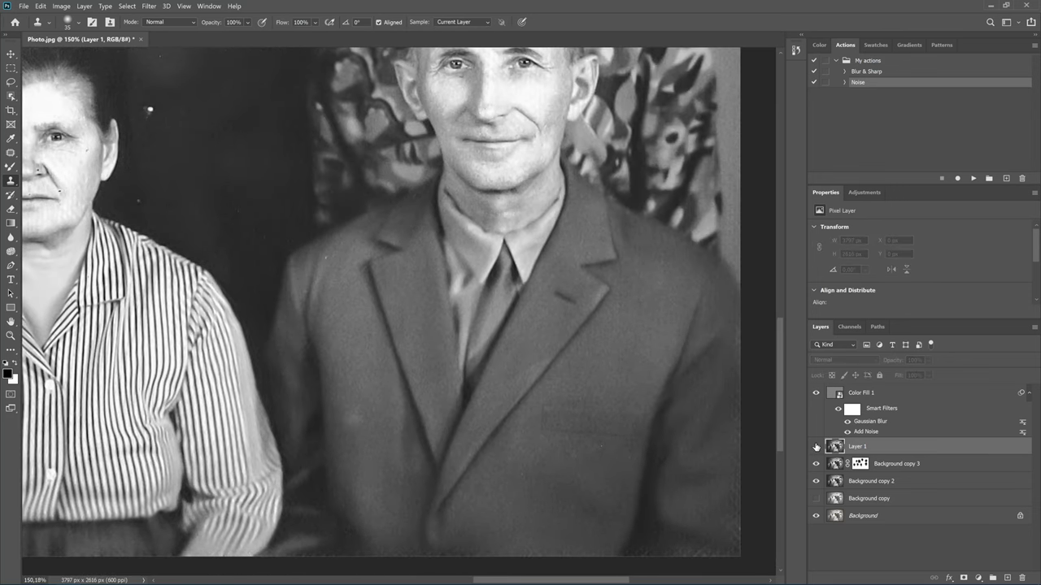
Toggle Layer 1 visibility to compare before and after, then zoom back out.
left_click(816, 447)
left_click(816, 446)
left_click(816, 447)
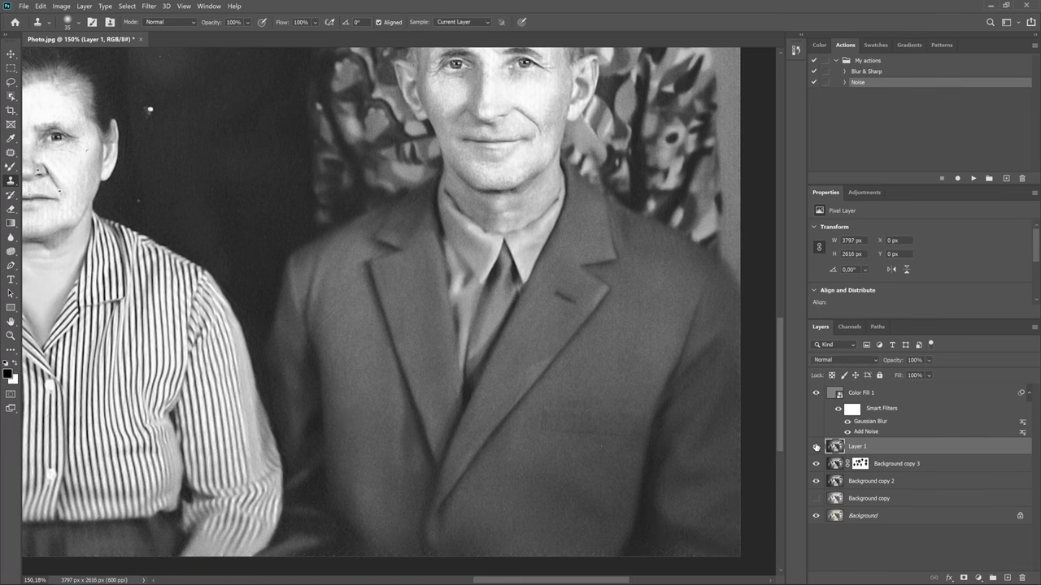
scroll(639, 415, "up", 2)
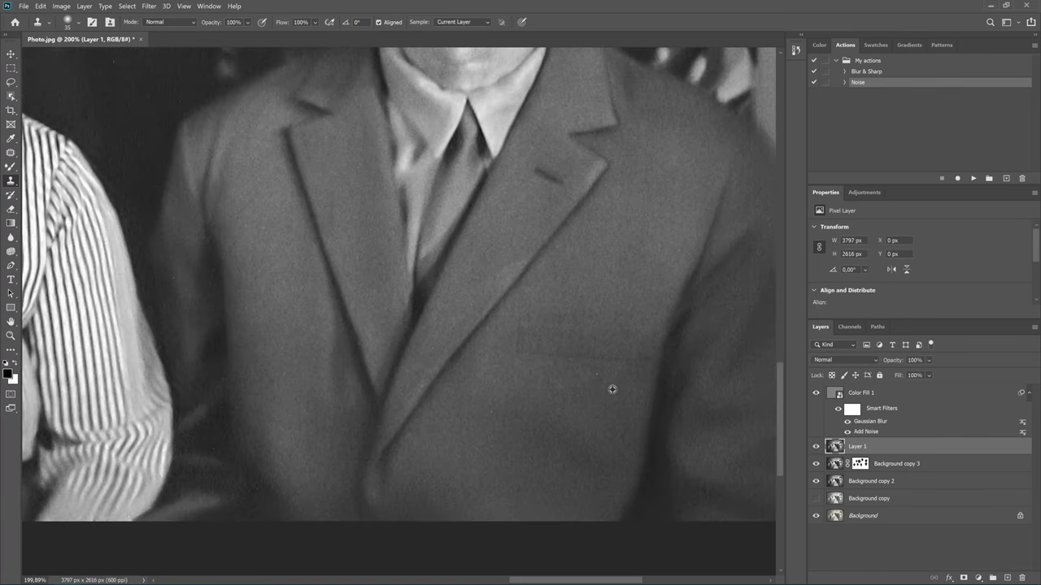
scroll(569, 383, "down", 2)
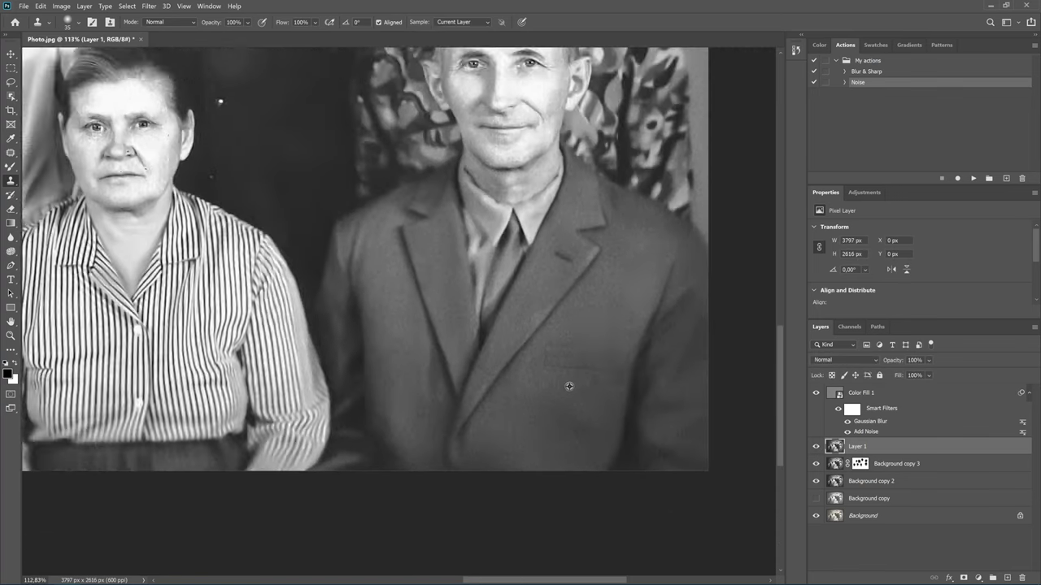
scroll(566, 385, "down", 1)
Enlarge the Clone Stamp brush to 150 and sample clean fabric on the dark suit.
left_click_drag(397, 176, 415, 272)
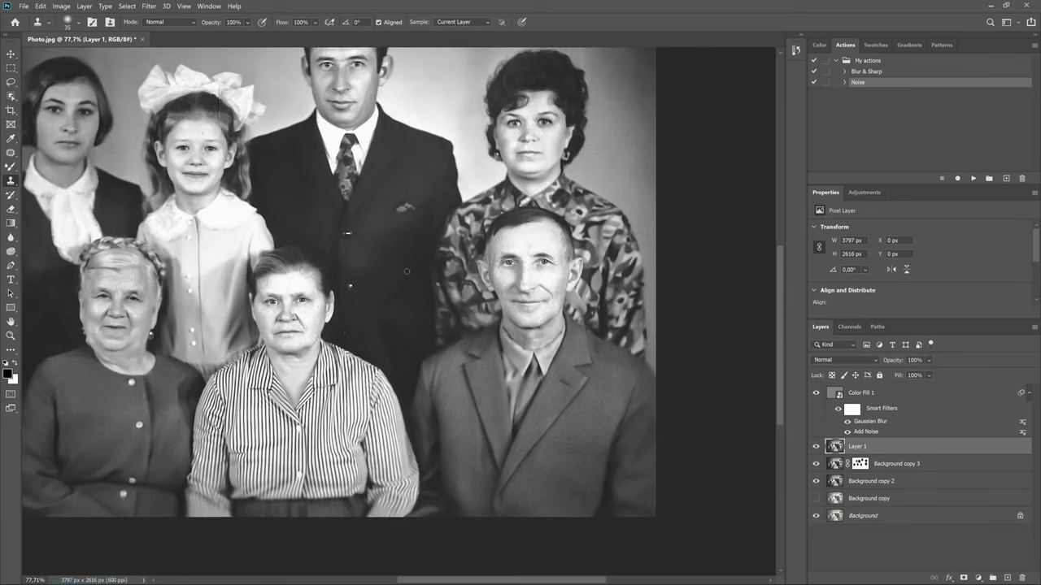
scroll(415, 272, "down", 1)
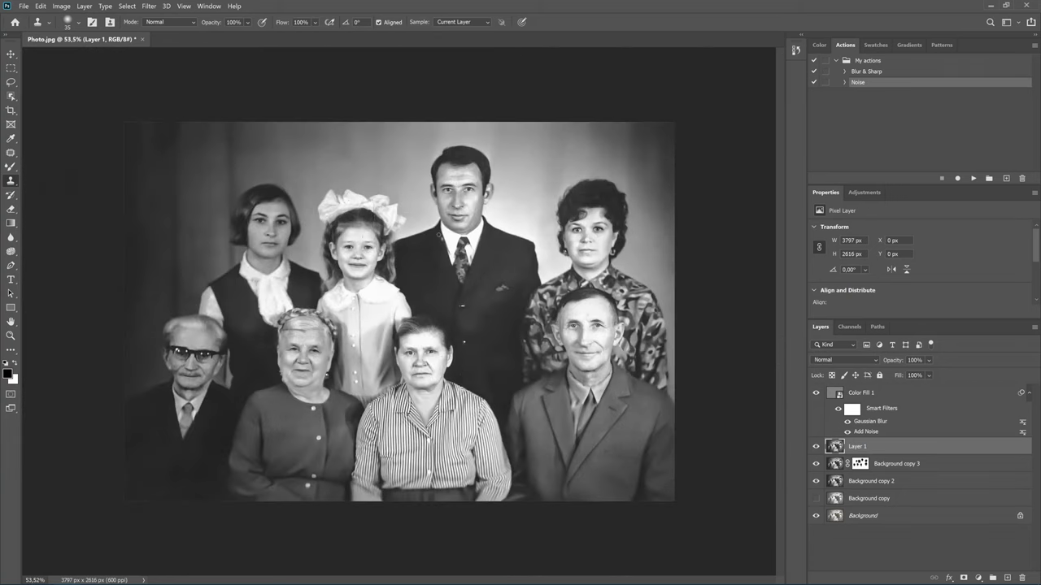
scroll(165, 448, "up", 1)
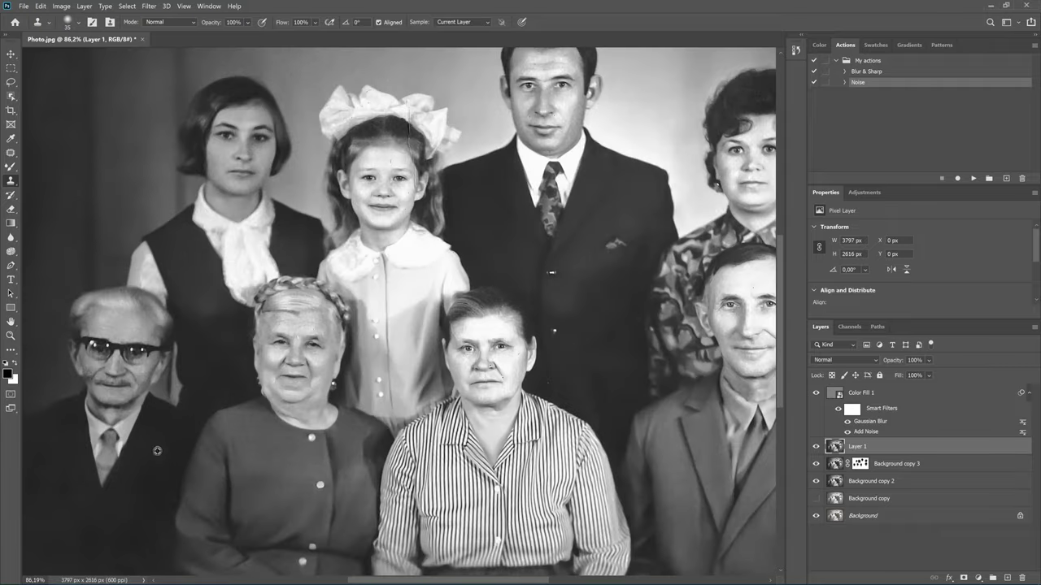
scroll(138, 444, "up", 1)
scroll(172, 396, "down", 1)
scroll(185, 372, "left", 3)
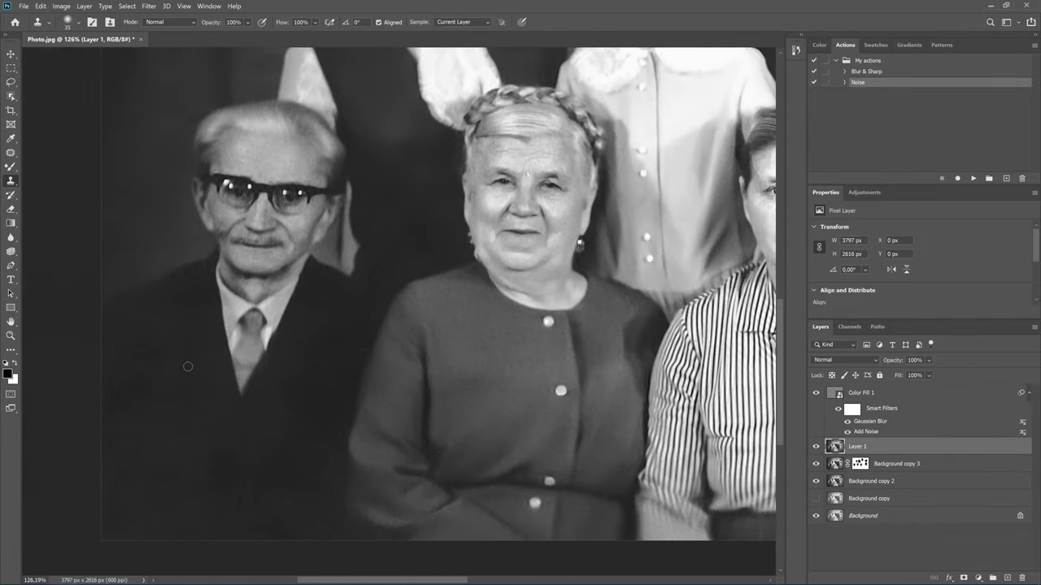
scroll(203, 366, "left", 2)
scroll(216, 361, "left", 2)
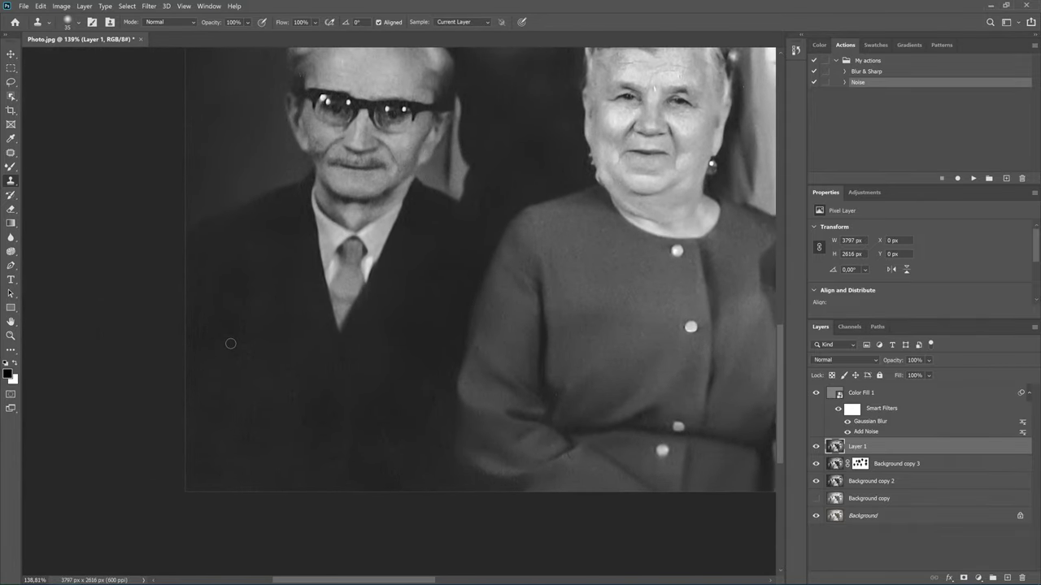
key("bracketright")
key("bracketright")
key("bracketright")
key("bracketright")
key("bracketright")
key("bracketright")
left_click(408, 305, "alt")
Clone fabric down the dark suit, undo a stray forehead dab, and turn off Aligned.
left_click_drag(404, 365, 402, 480)
mouse_move(348, 469)
left_mouse_down()
mouse_move(356, 480)
mouse_move(367, 472)
left_mouse_up()
left_click_drag(297, 479, 271, 477)
left_click(421, 296, "alt")
left_click(358, 77)
key("ctrl+z")
left_click(379, 23)
Clone fabric across the remaining blotches on the lower and upper jacket.
mouse_move(245, 416)
left_mouse_down()
mouse_move(249, 379)
mouse_move(269, 363)
mouse_move(267, 422)
mouse_move(266, 360)
mouse_move(255, 379)
mouse_move(298, 371)
mouse_move(284, 288)
mouse_move(255, 344)
mouse_move(228, 341)
mouse_move(203, 382)
left_mouse_up()
mouse_move(219, 476)
left_mouse_down()
mouse_move(253, 458)
mouse_move(291, 481)
mouse_move(282, 451)
left_mouse_up()
mouse_move(294, 384)
left_mouse_down()
mouse_move(283, 365)
mouse_move(262, 451)
left_mouse_up()
left_click_drag(325, 434, 379, 353)
mouse_move(400, 453)
left_mouse_down()
mouse_move(397, 460)
mouse_move(370, 417)
left_mouse_up()
scroll(369, 417, "down", 2)
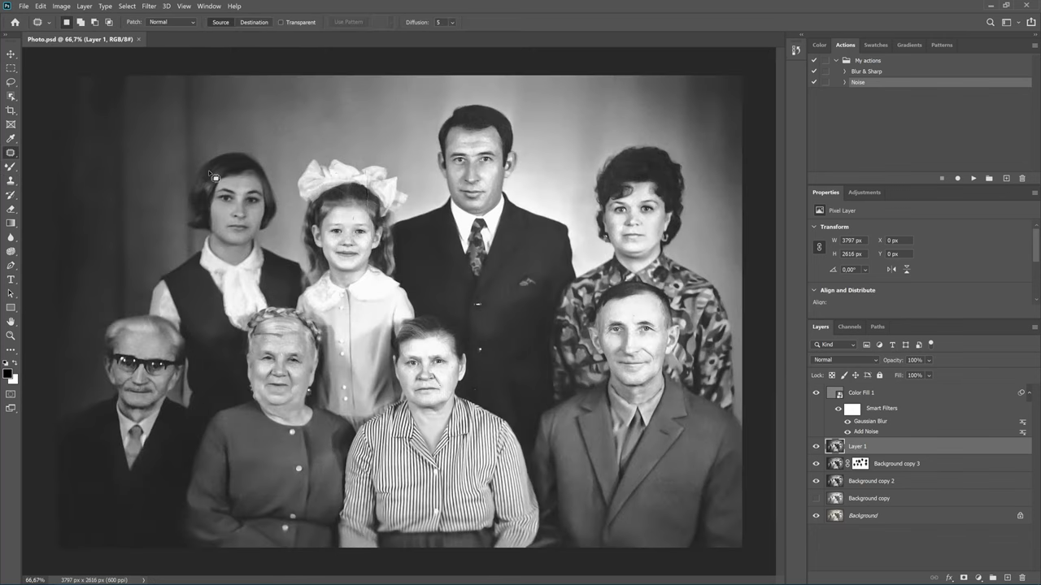
Switch to the Spot Healing Brush and heal the long scratch across the girl's bow.
right_click(16, 156)
left_click(59, 154)
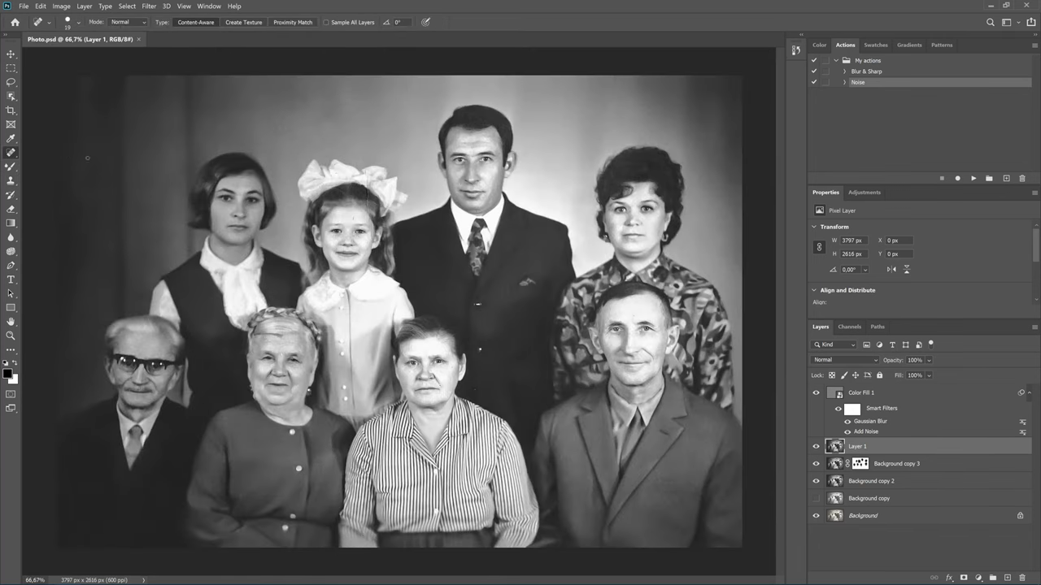
scroll(377, 179, "up", 5)
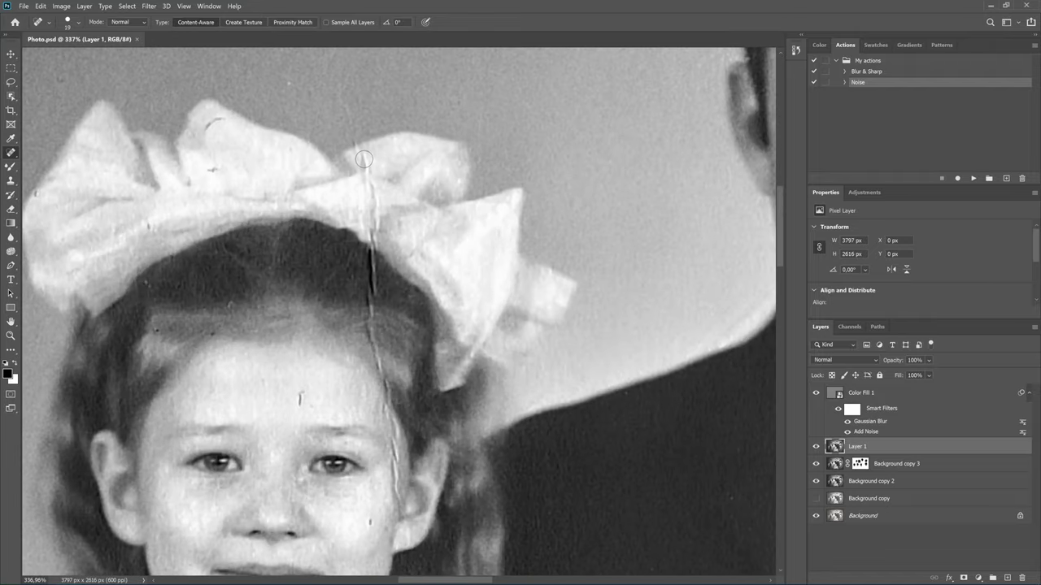
mouse_move(365, 157)
left_mouse_down()
mouse_move(378, 217)
mouse_move(373, 310)
left_mouse_up()
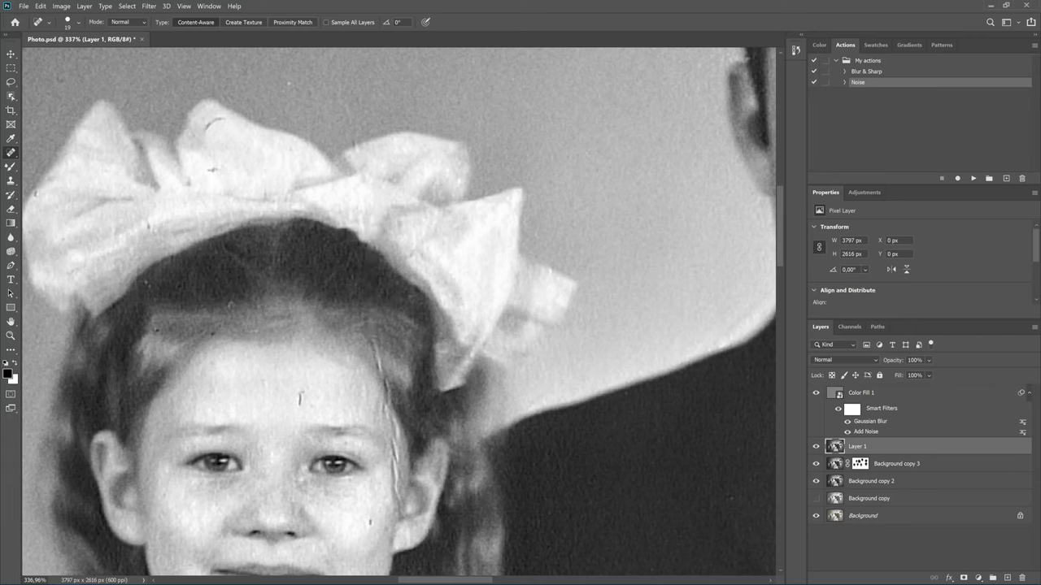
Heal the scratch running down through the girl's hair section by section.
left_click(378, 359)
left_click(381, 369)
left_click(393, 417)
left_click(396, 428)
left_click(397, 437)
left_click(397, 447)
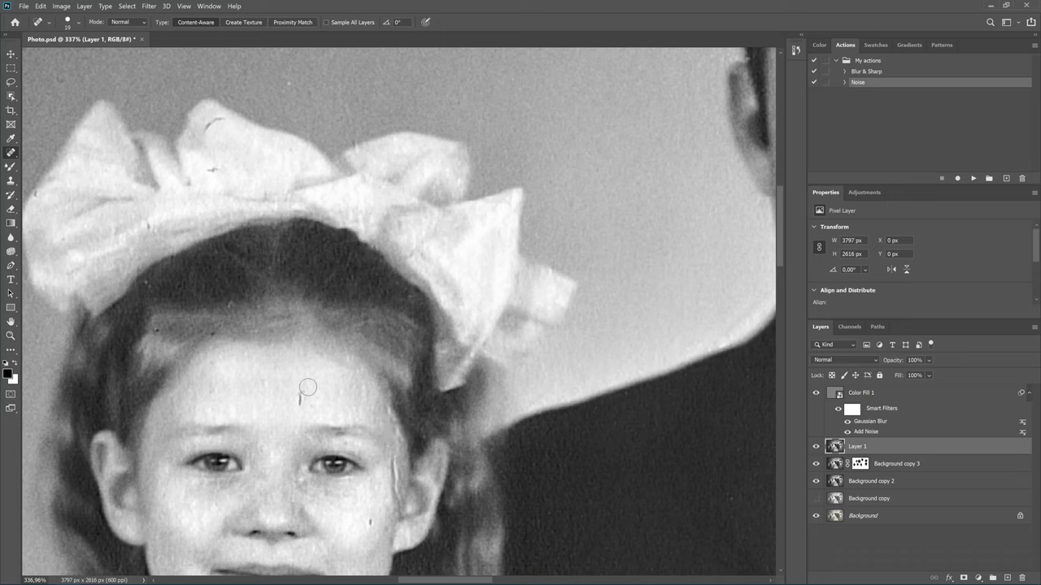
Heal the forehead scratch, the cheek speck, and specks along the hair and hairline.
left_click_drag(302, 393, 302, 406)
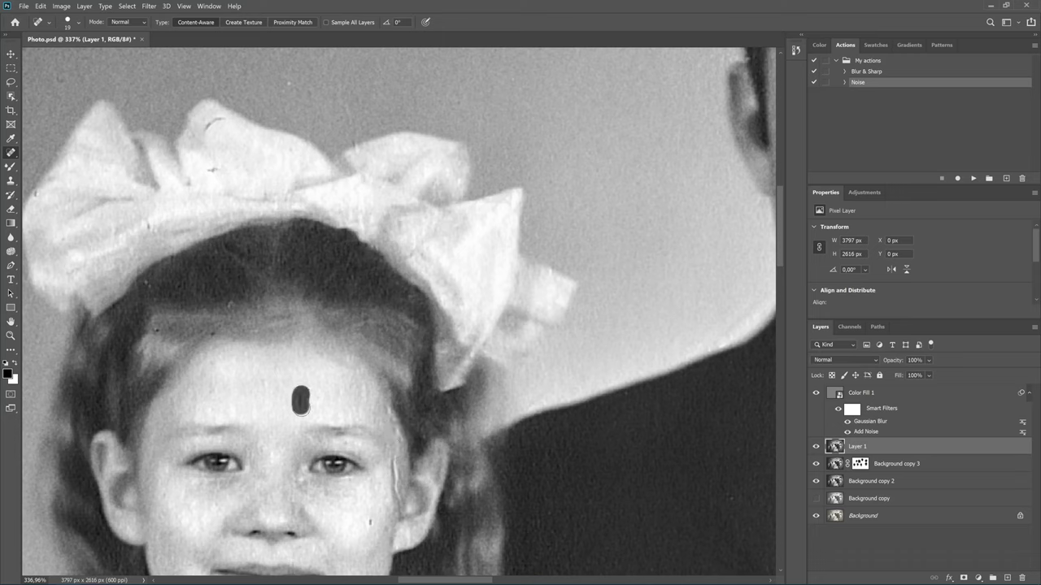
left_click(372, 520)
left_click(214, 334)
left_click(232, 305)
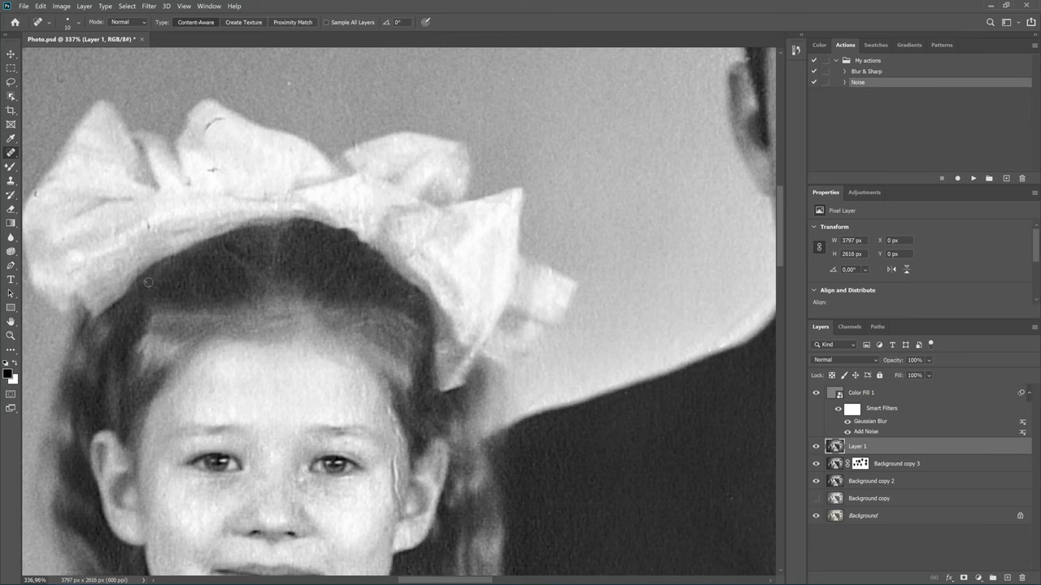
left_click(149, 285)
left_click(156, 297)
left_click(145, 231)
left_click(150, 225)
Heal the dark specks and short mark on the girl's white bow.
left_click(214, 170)
left_click(219, 119)
left_click_drag(219, 120, 203, 135)
scroll(165, 161, "left", 3)
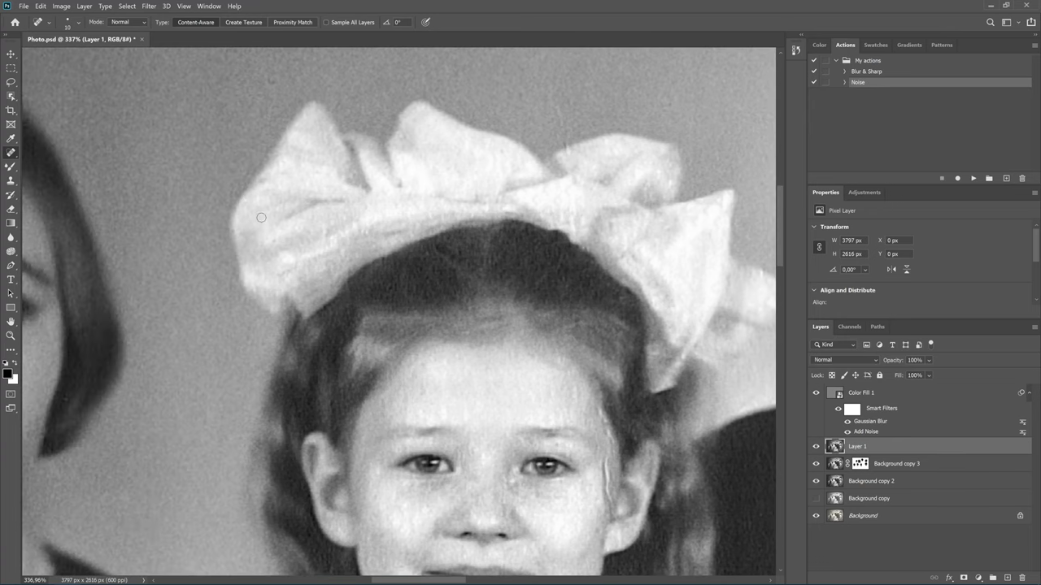
scroll(347, 295, "down", 3)
scroll(346, 295, "down", 2)
scroll(346, 295, "up", 4)
scroll(364, 327, "up", 2)
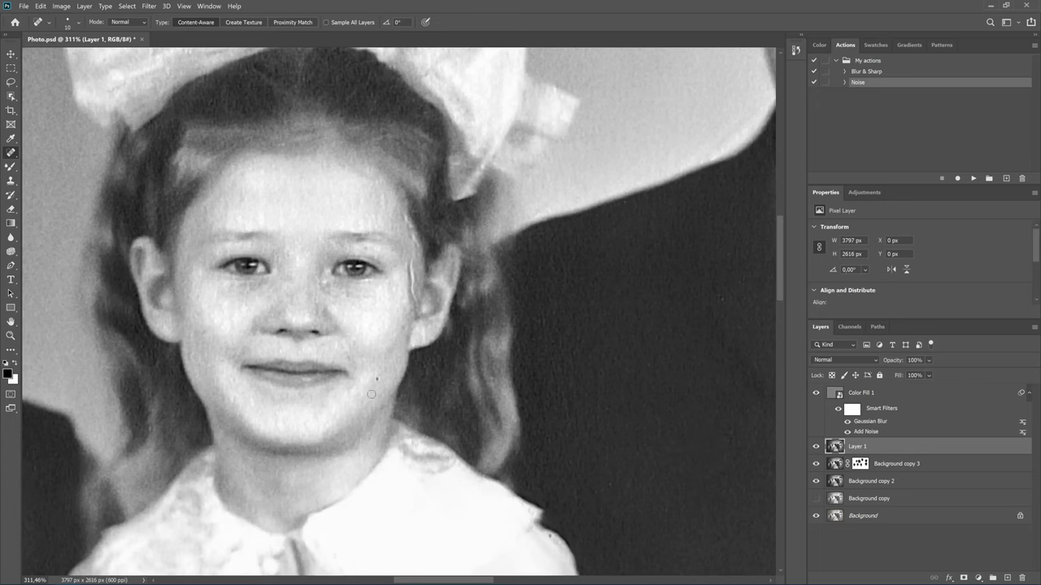
left_click(10, 166)
Shrink the wet Mixer Brush to size 10 and smooth the girl's facial skin.
key("bracketleft")
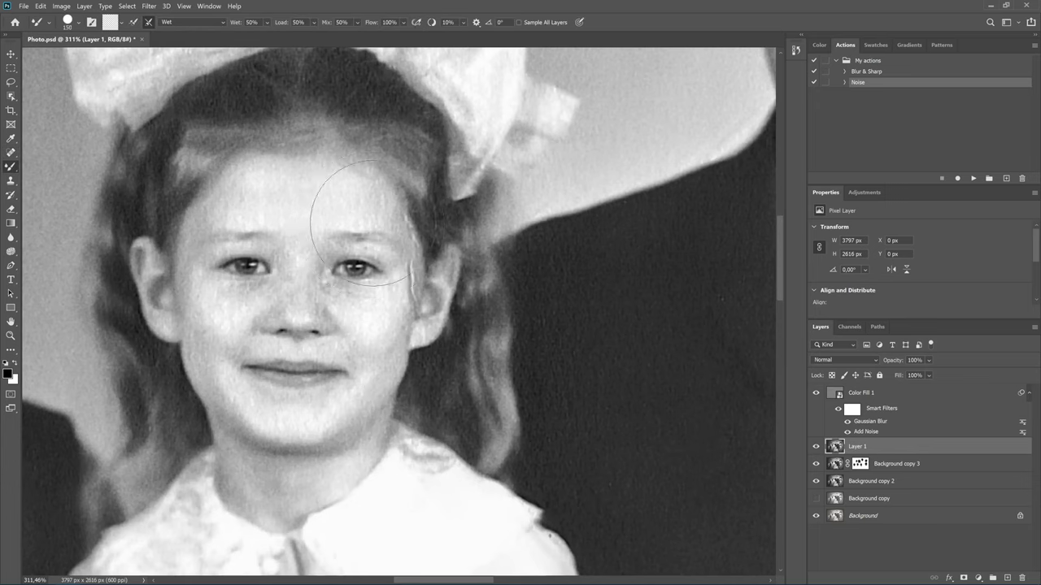
key("bracketleft")
key("bracketleft")
key("bracketleft")
key("bracketleft")
key("bracketleft")
key("bracketleft")
key("bracketleft")
key("bracketleft")
key("bracketleft")
key("bracketleft")
key("bracketleft")
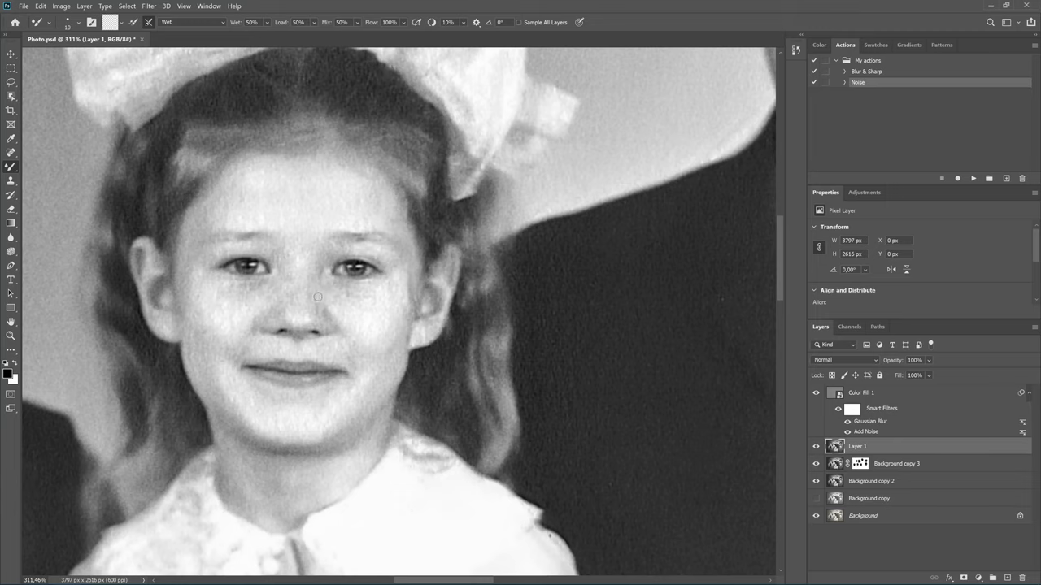
scroll(399, 316, "down", 5)
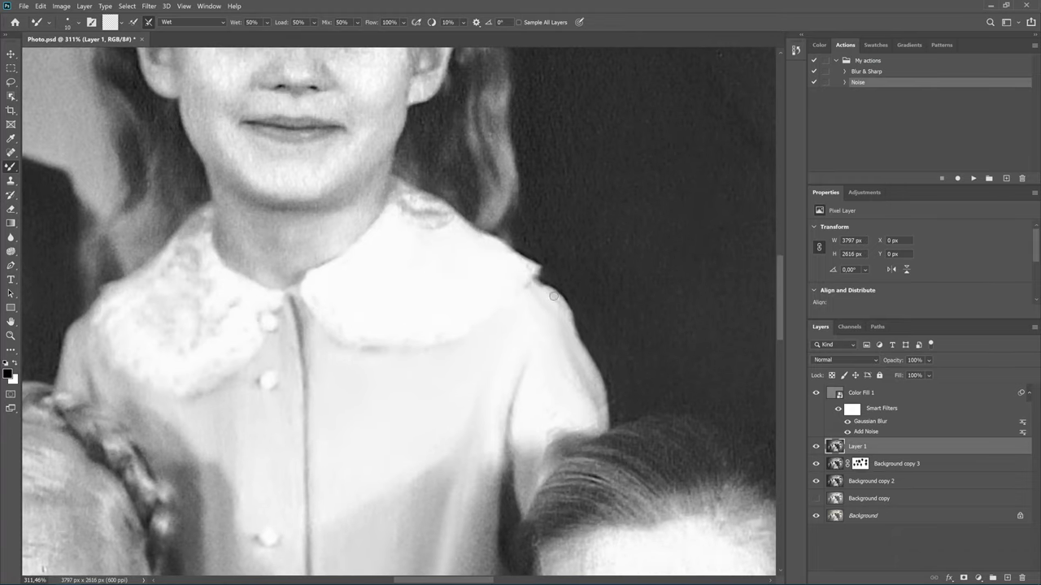
Pan around the older woman's face, jacket and photo bottom, then to the old man with glasses.
left_click_drag(317, 388, 453, 388)
mouse_move(628, 374)
left_mouse_down()
mouse_move(451, 204)
mouse_move(483, 76)
left_mouse_up()
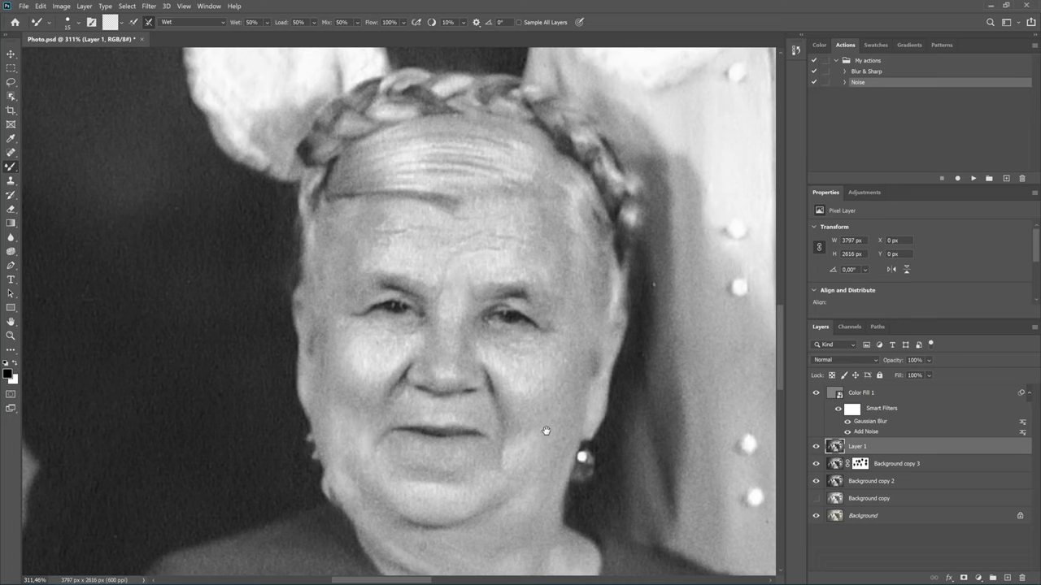
mouse_move(546, 430)
left_mouse_down()
mouse_move(534, 233)
mouse_move(362, 450)
left_mouse_up()
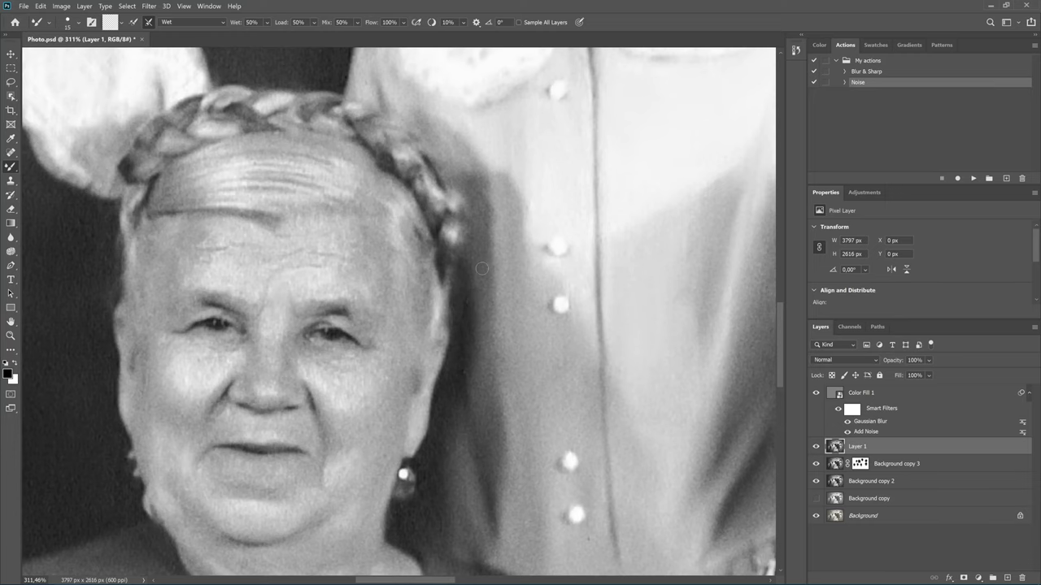
left_click_drag(502, 452, 437, 272)
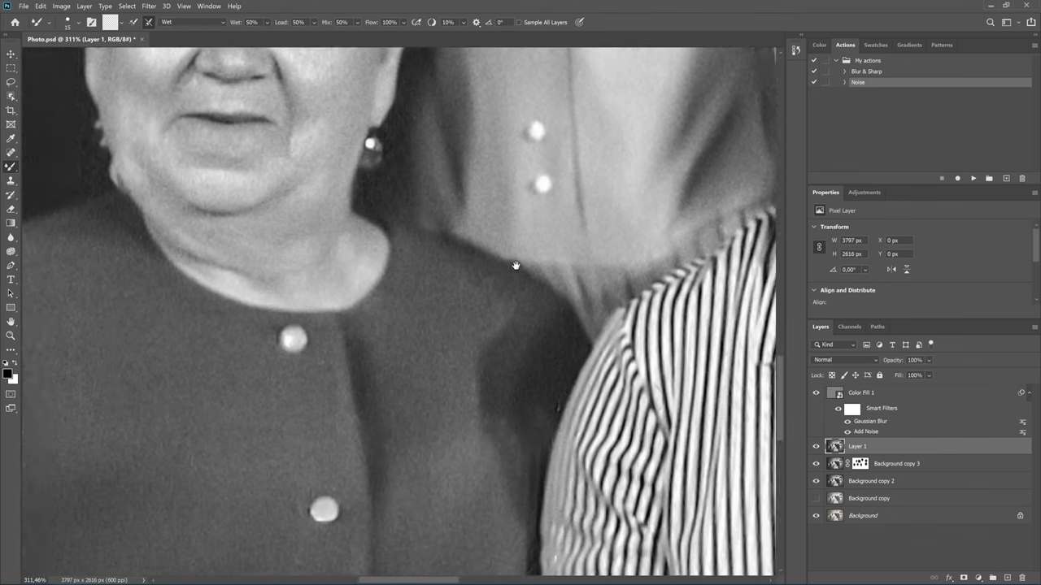
left_click_drag(530, 384, 586, 152)
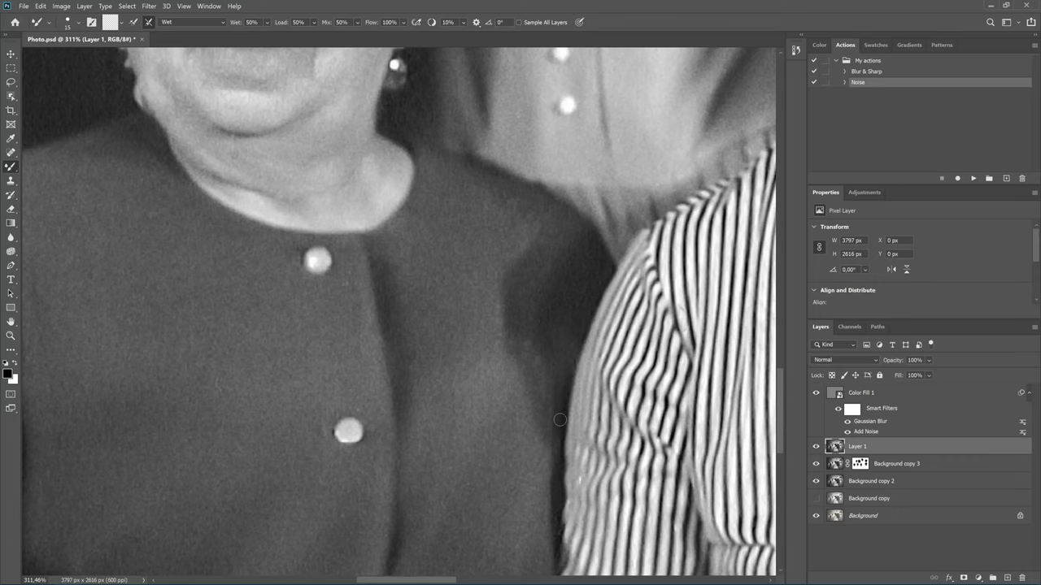
scroll(558, 493, "down", 4)
scroll(546, 326, "down", 1)
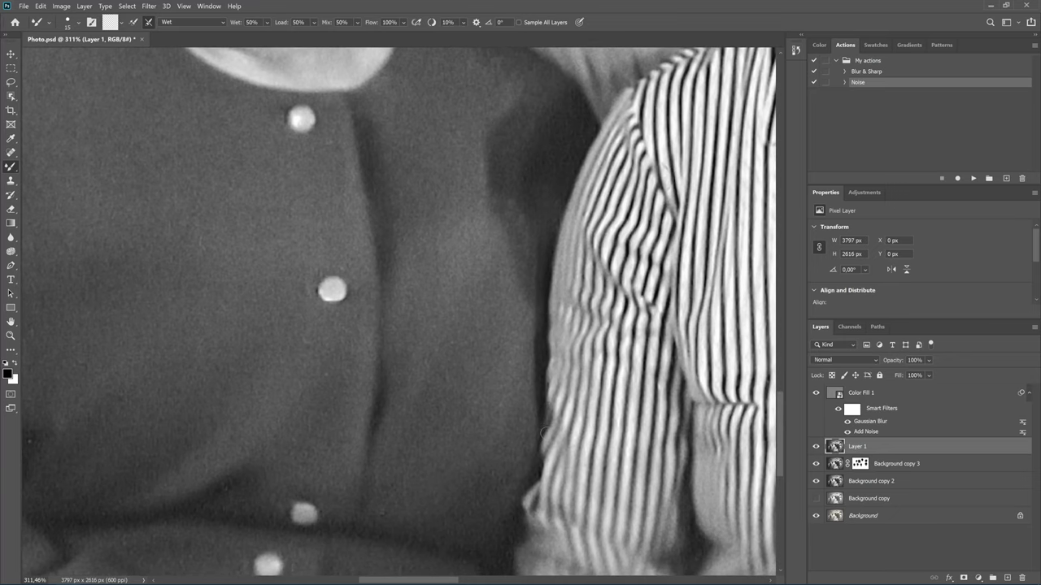
mouse_move(543, 433)
left_mouse_down()
mouse_move(553, 239)
mouse_move(615, 388)
mouse_move(537, 225)
mouse_move(564, 330)
mouse_move(560, 249)
left_mouse_up()
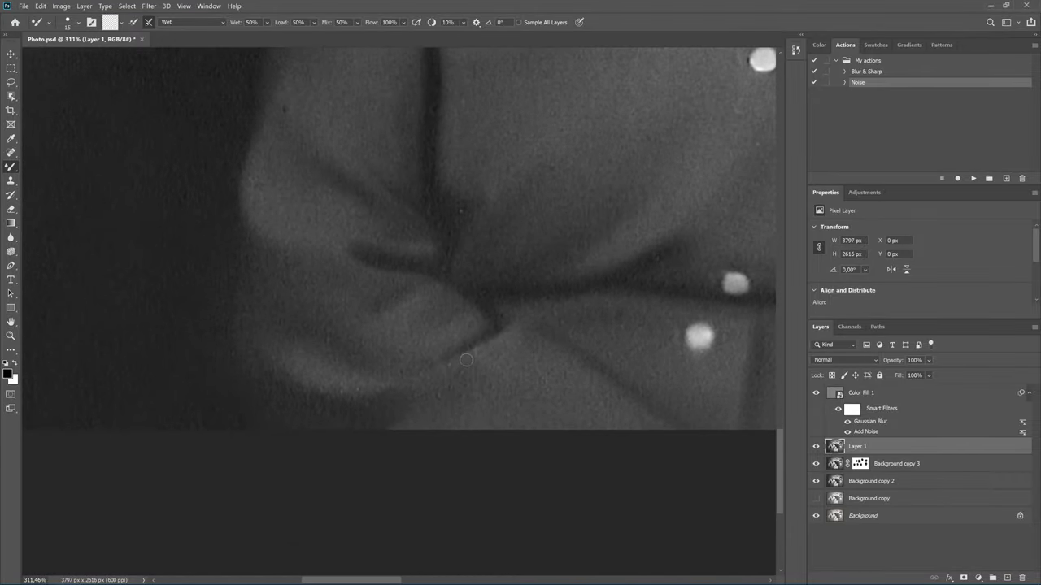
mouse_move(410, 395)
left_mouse_down()
mouse_move(430, 333)
mouse_move(481, 301)
mouse_move(472, 382)
left_mouse_up()
mouse_move(482, 418)
left_mouse_down()
mouse_move(496, 432)
mouse_move(460, 409)
mouse_move(534, 455)
mouse_move(370, 365)
mouse_move(374, 375)
left_mouse_up()
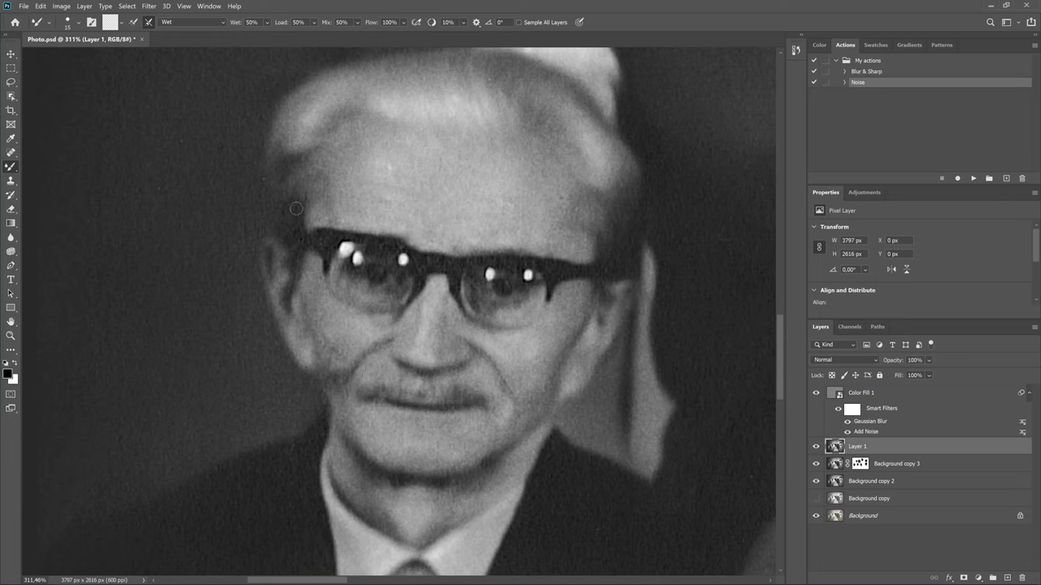
Pan past the young woman and girl to the man in the dark suit and patterned tie.
mouse_move(445, 205)
left_mouse_down()
mouse_move(548, 204)
mouse_move(399, 301)
mouse_move(432, 288)
mouse_move(411, 358)
left_mouse_up()
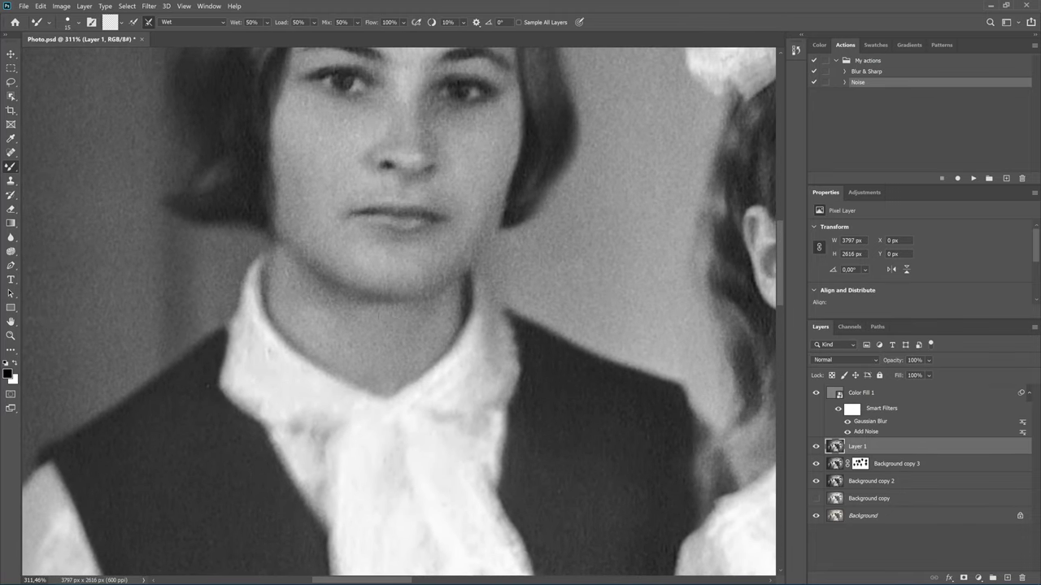
mouse_move(428, 222)
left_mouse_down()
mouse_move(398, 379)
mouse_move(435, 388)
mouse_move(195, 353)
left_mouse_up()
mouse_move(638, 229)
left_mouse_down()
mouse_move(476, 331)
mouse_move(239, 274)
left_mouse_up()
left_click_drag(474, 251, 270, 441)
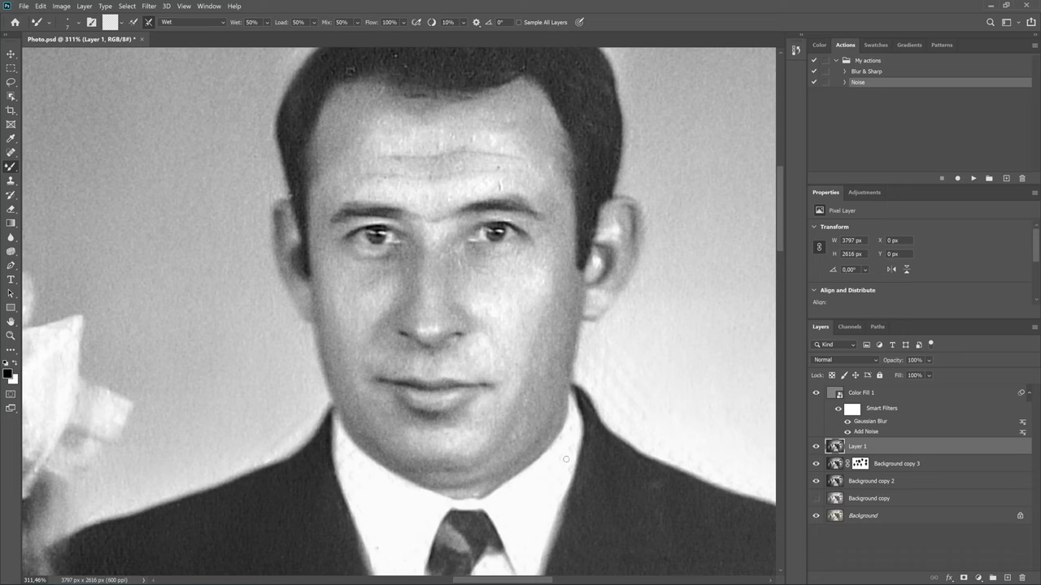
left_click_drag(503, 486, 537, 311)
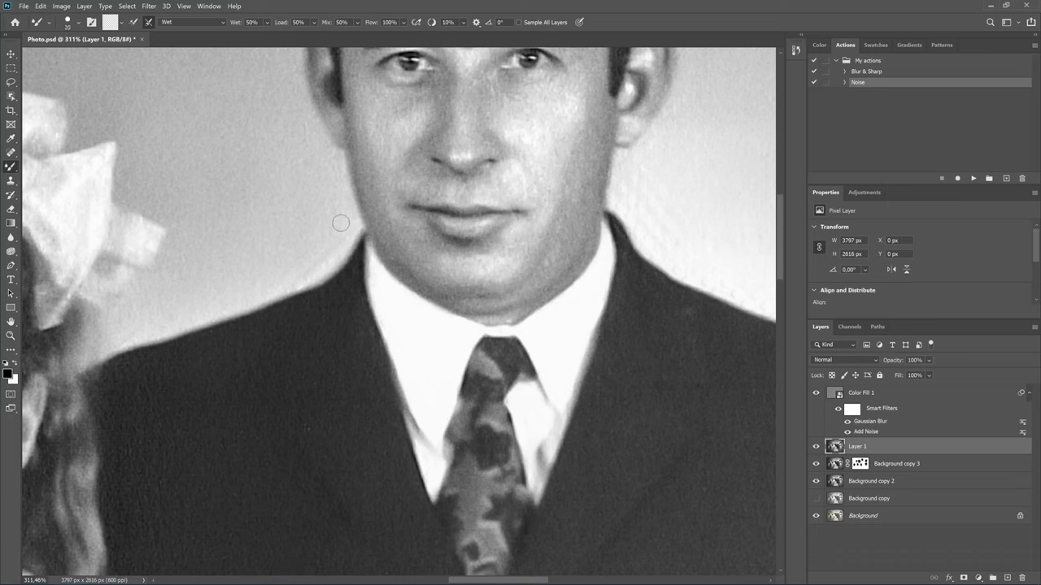
Blend away the suited man's forehead wrinkles with a size-20 wet Mixer Brush stroke.
key("bracketright")
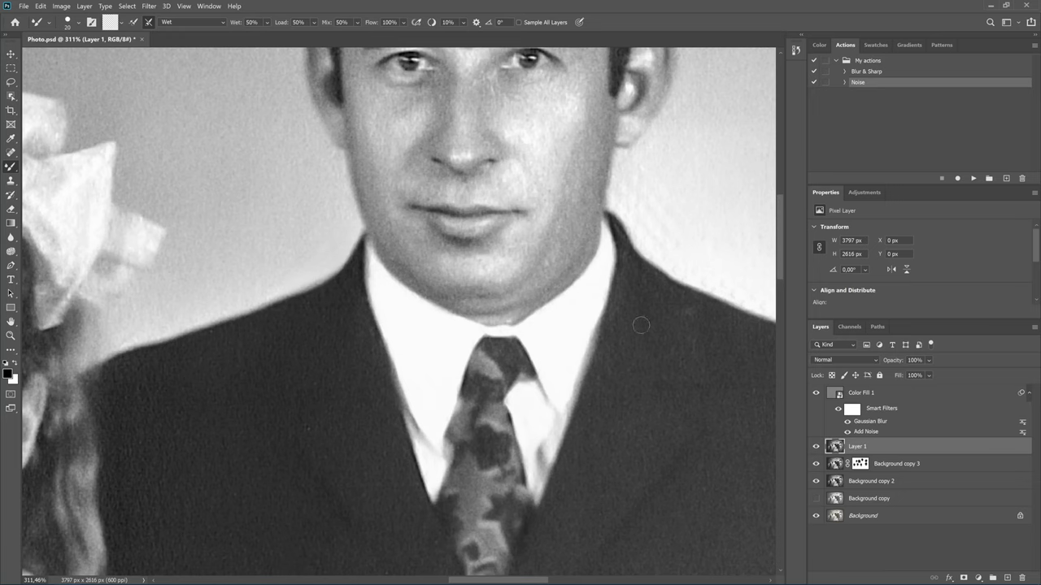
left_click_drag(605, 309, 535, 339)
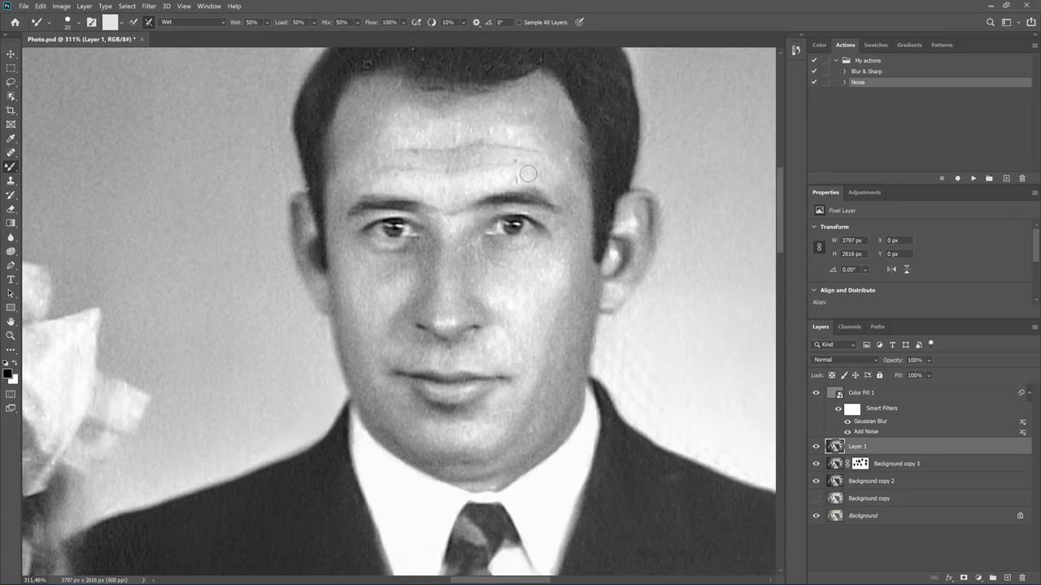
mouse_move(511, 171)
left_mouse_down()
mouse_move(454, 164)
mouse_move(450, 126)
mouse_move(512, 139)
mouse_move(418, 127)
left_mouse_up()
left_click_drag(463, 258, 238, 171)
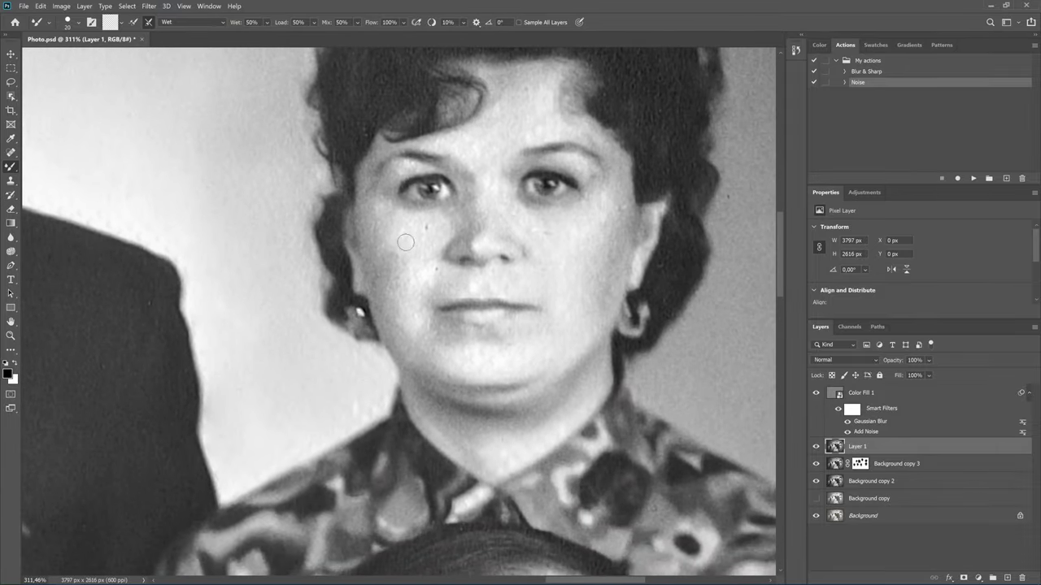
Spot-heal the specks by the woman's eye and nose and the background spots near her chin and collar.
left_click(10, 152)
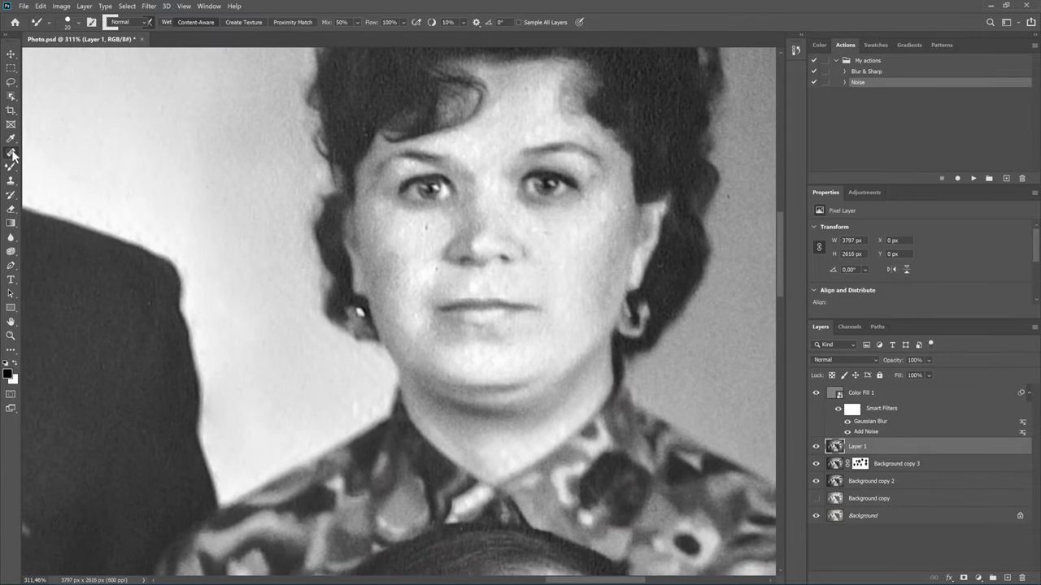
left_click(428, 228)
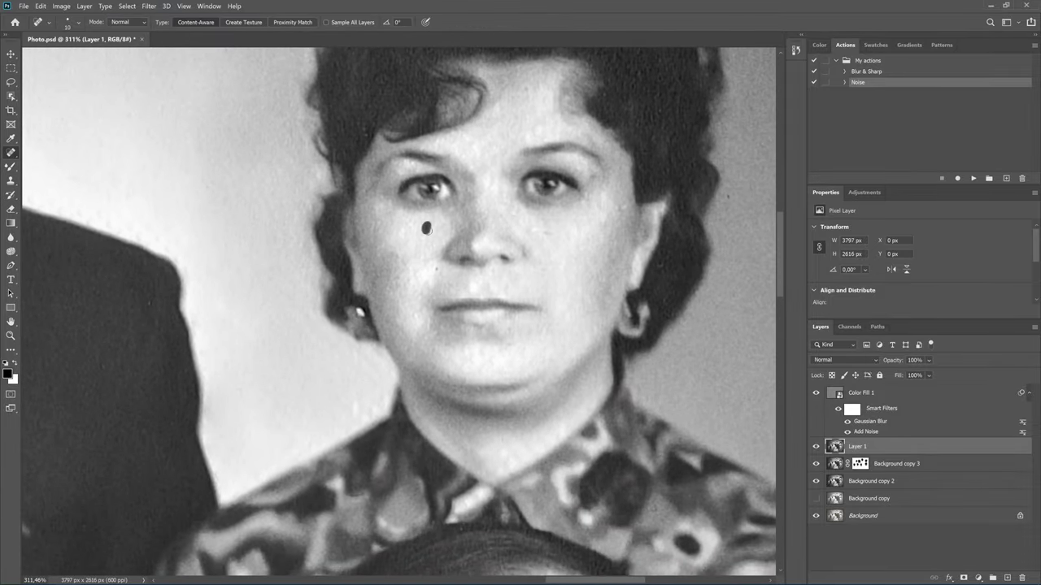
left_click(438, 271)
left_click(379, 398)
left_click(370, 411)
left_click(355, 406)
left_click_drag(311, 432, 309, 447)
Heal the spots on her cheek, the background beside it, and her forehead blemish.
left_click(553, 234)
left_click(534, 230)
left_click_drag(623, 206, 611, 213)
left_click_drag(591, 159, 564, 309)
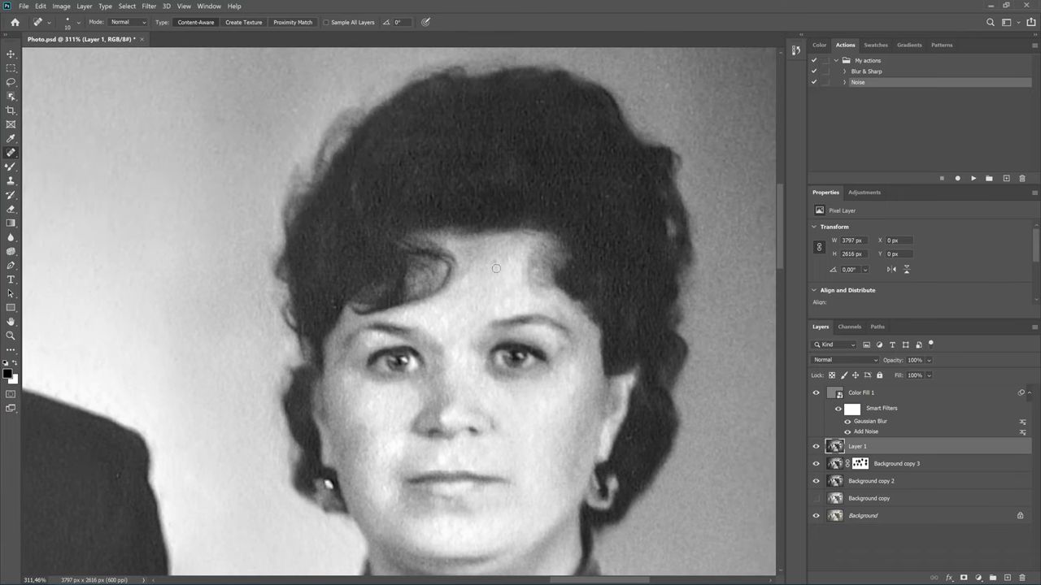
left_click_drag(496, 259, 495, 281)
Heal a dark spot on the patterned blouse and the blemishes on the man's forehead and brow.
left_click_drag(576, 365, 564, 167)
scroll(599, 309, "down", 5)
left_click_drag(599, 309, 618, 249)
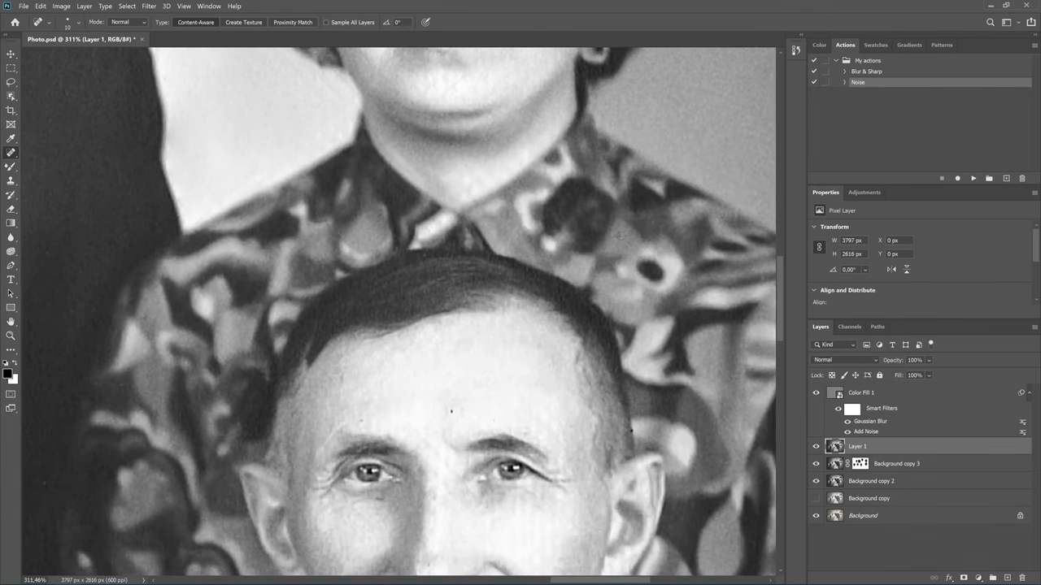
left_click(619, 233)
left_click_drag(469, 377, 542, 190)
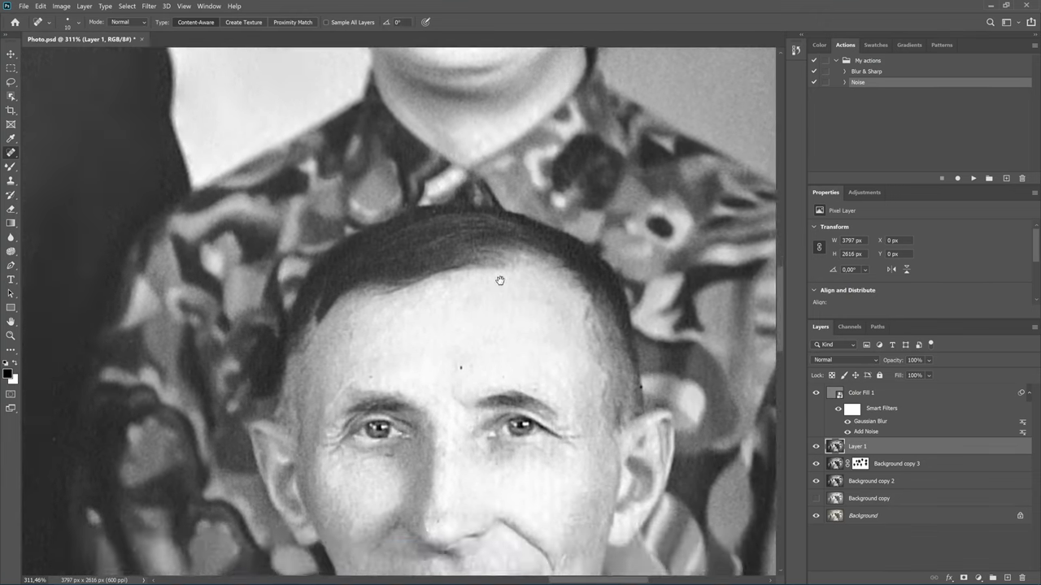
left_click(525, 214)
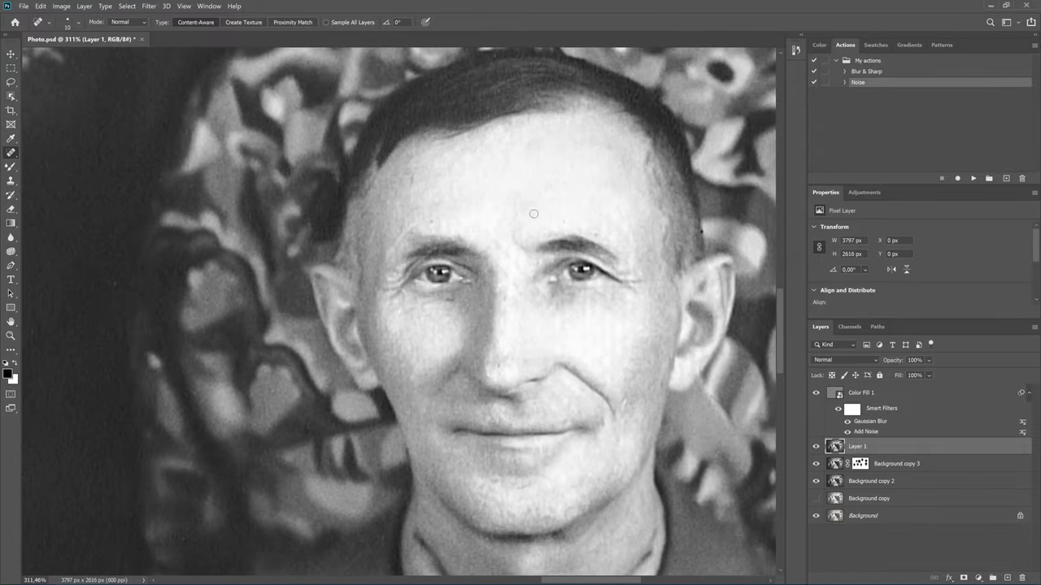
left_click(598, 237)
scroll(500, 314, "down", 3)
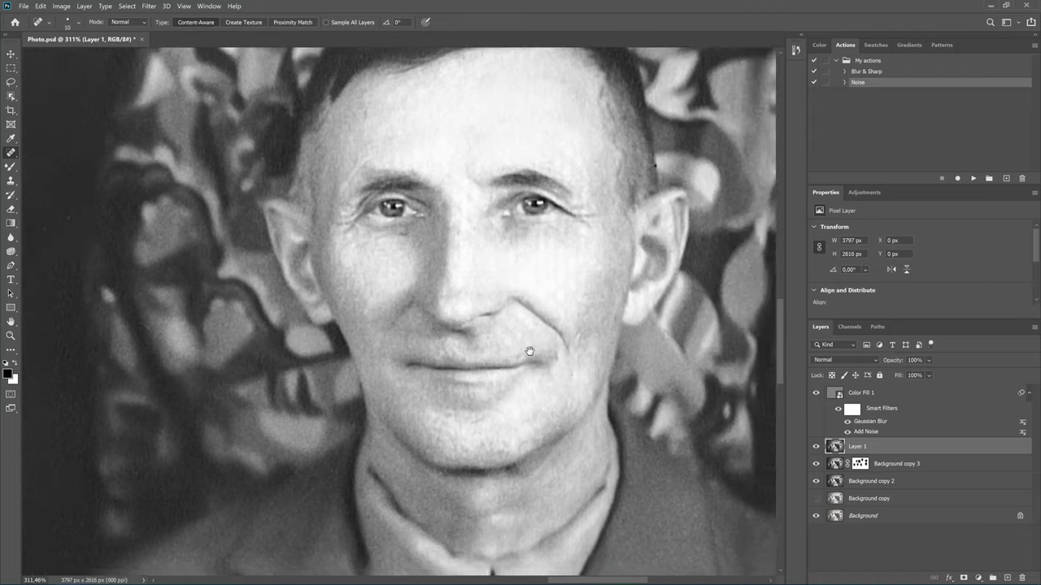
left_click_drag(684, 174, 602, 210)
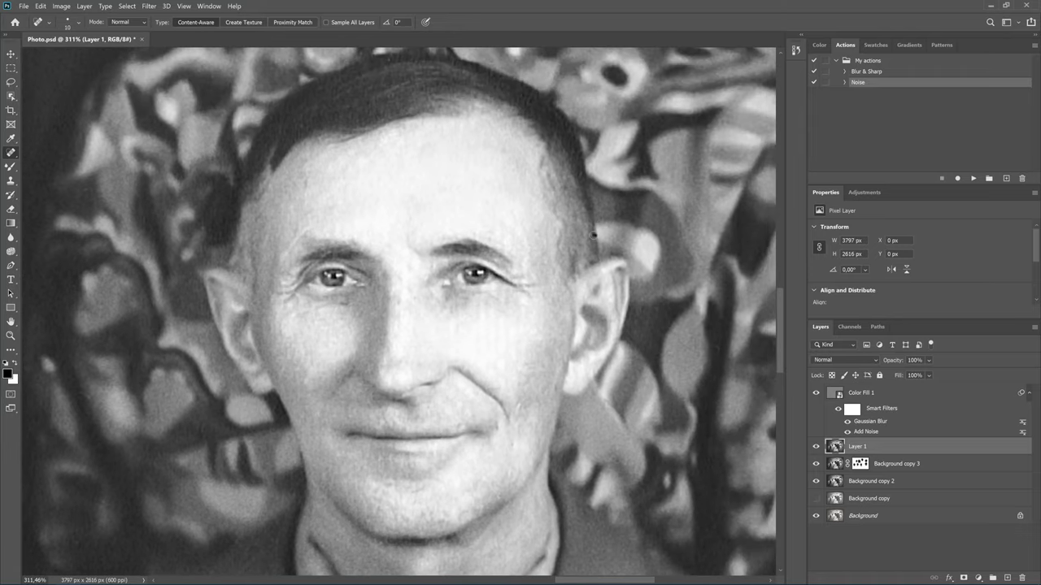
left_click(11, 167)
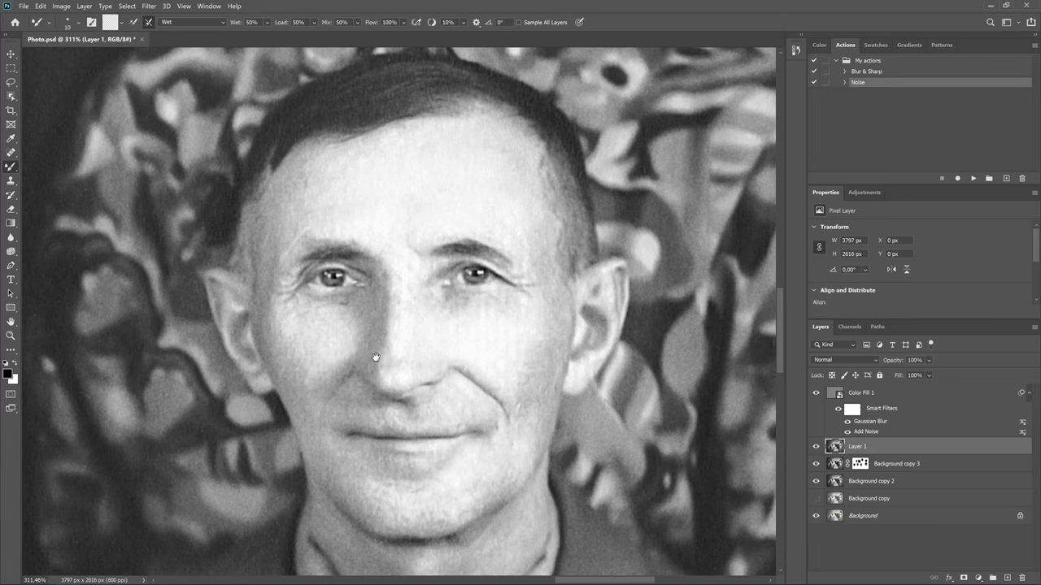
Move the view to the striped-shirt woman and centre her face, enlarging the brush slightly.
left_click_drag(382, 355, 468, 175)
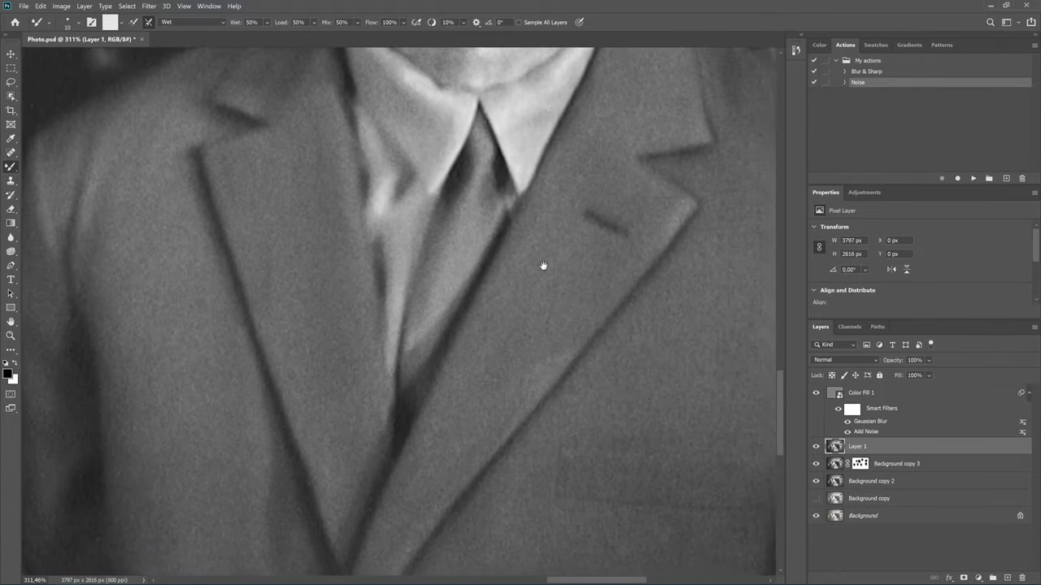
left_click_drag(542, 267, 413, 170)
scroll(412, 179, "down", 2)
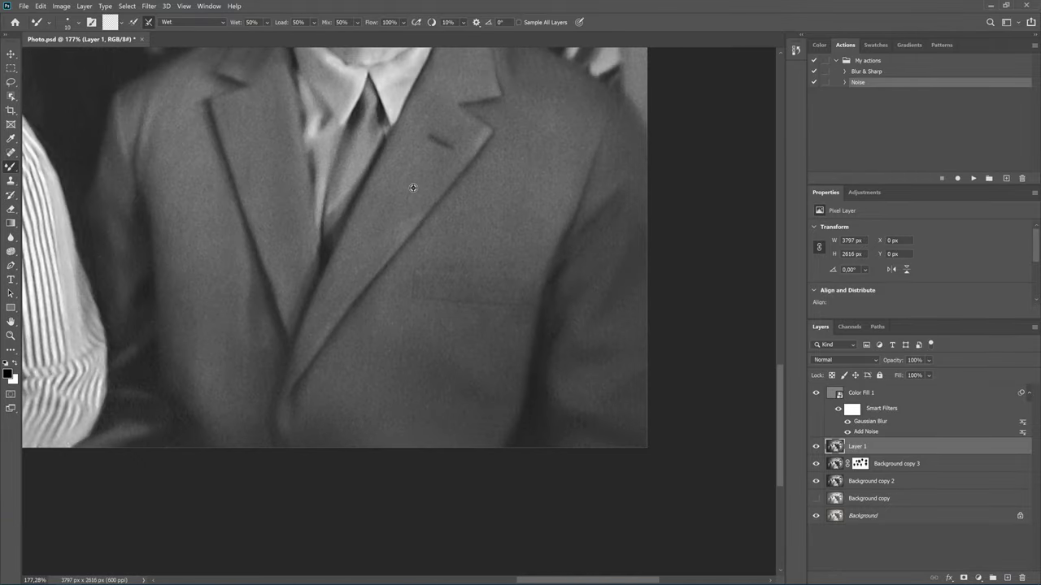
scroll(413, 190, "down", 2)
scroll(414, 203, "down", 2)
scroll(402, 208, "down", 2)
scroll(396, 210, "up", 1)
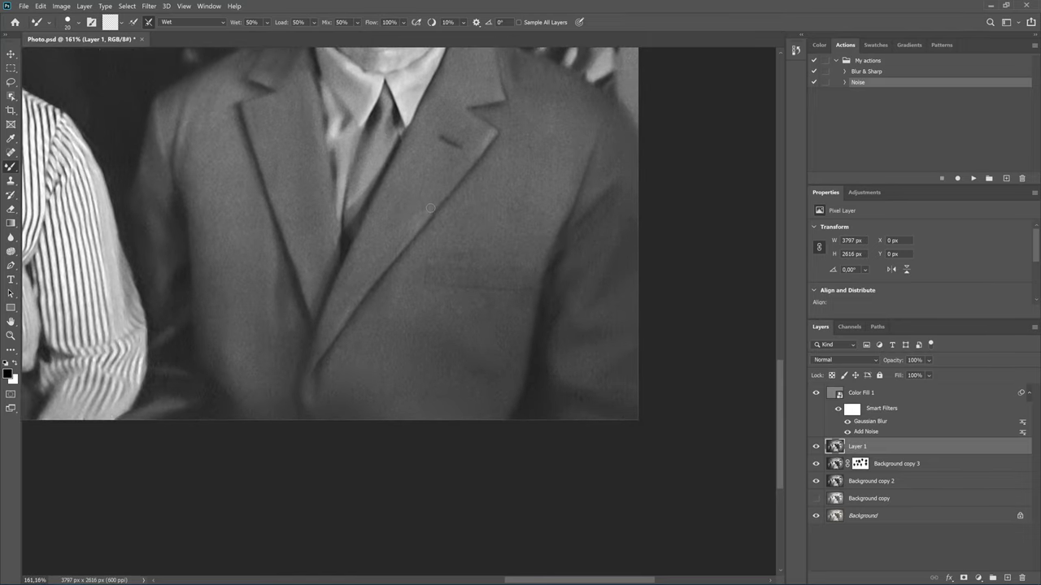
key("bracketright")
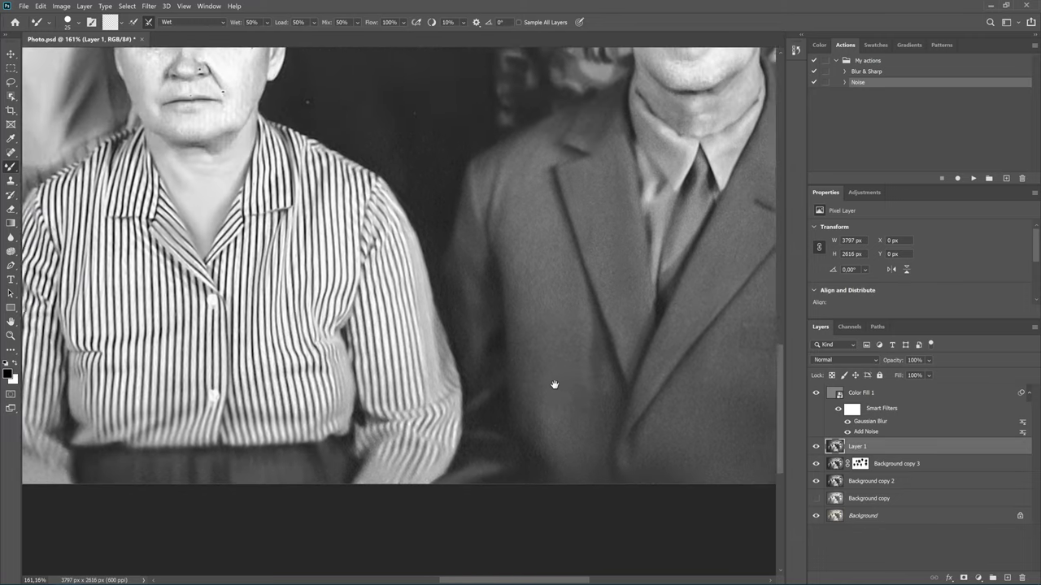
left_click_drag(242, 293, 602, 396)
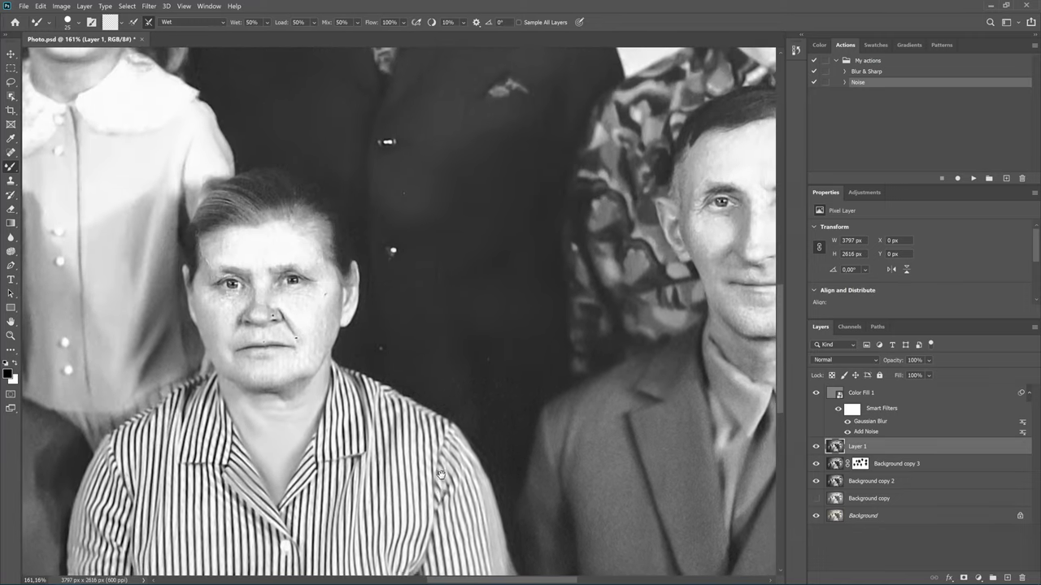
left_click_drag(437, 239, 425, 446)
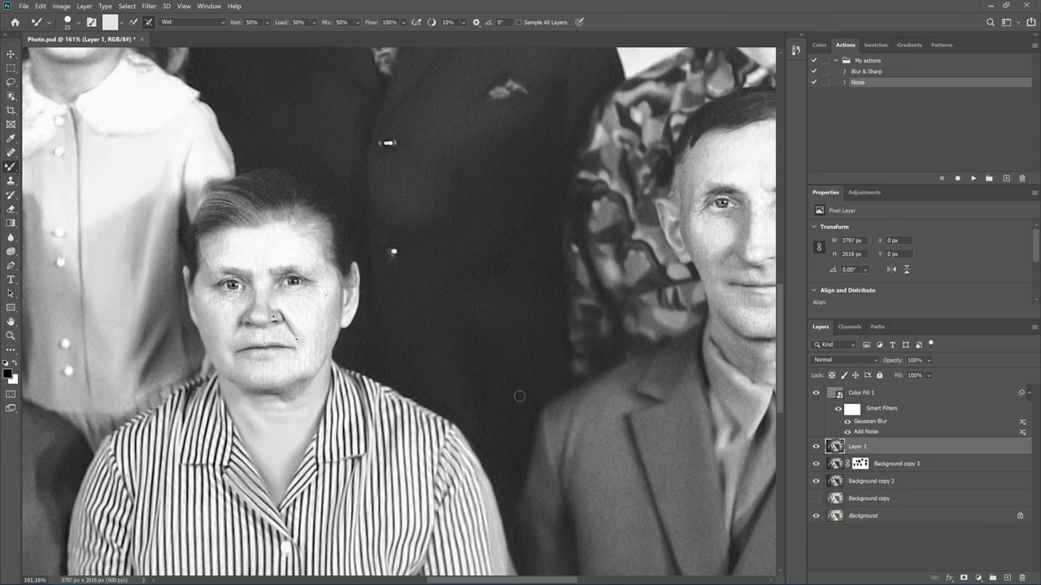
left_click_drag(498, 391, 690, 361)
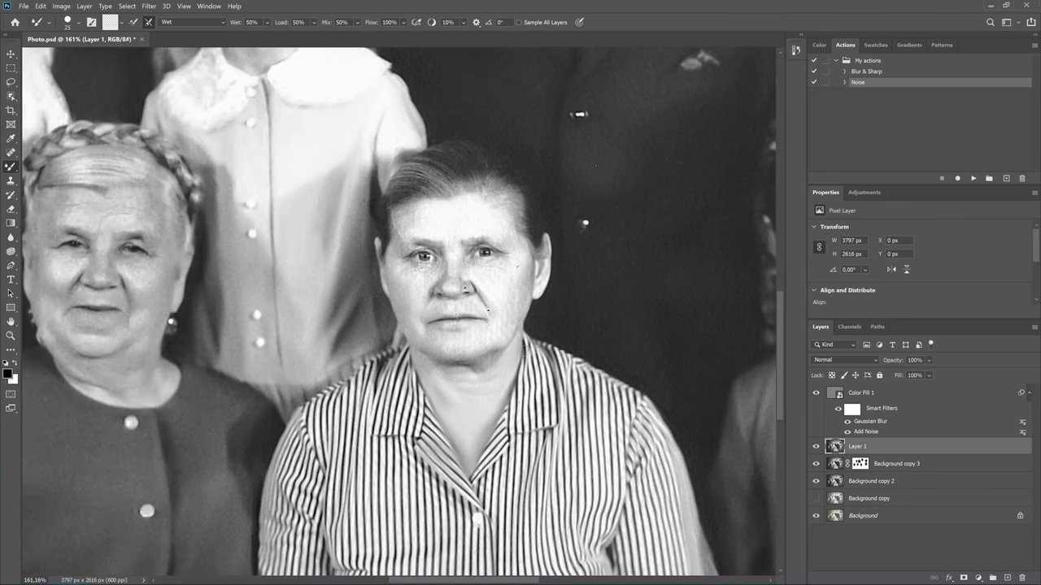
scroll(472, 265, "up", 3)
scroll(472, 265, "up", 2)
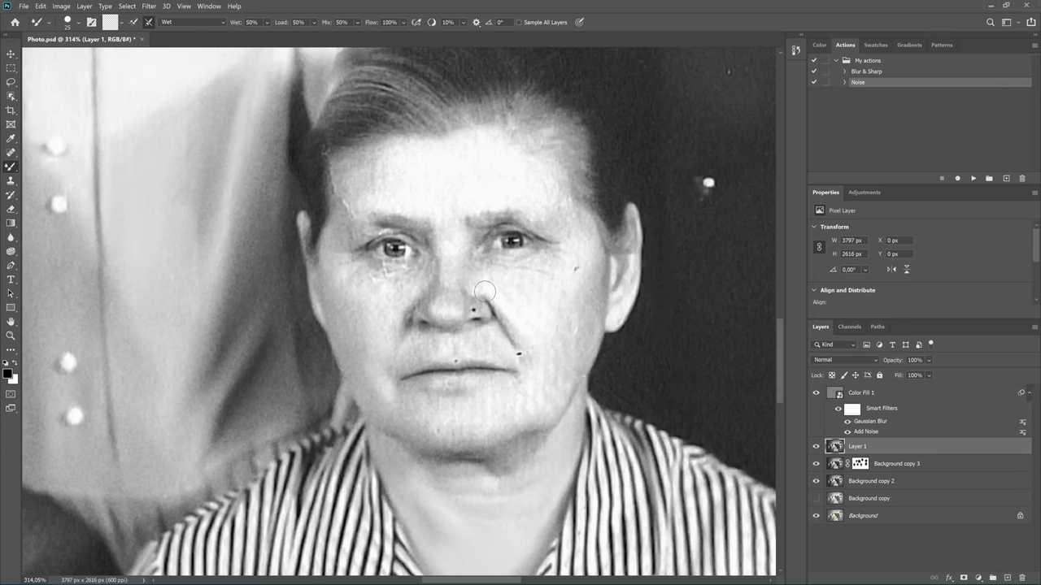
Paint out the dark specks beside her nose and on her cheek with a smaller Mixer Brush.
key("bracketleft")
key("bracketleft")
left_click(576, 269)
left_click(517, 352)
key("bracketright")
key("bracketright")
key("bracketright")
key("bracketright")
key("bracketright")
key("bracketleft")
key("bracketleft")
key("bracketleft")
key("bracketleft")
scroll(453, 238, "down", 1)
scroll(454, 248, "down", 1)
scroll(455, 260, "down", 1)
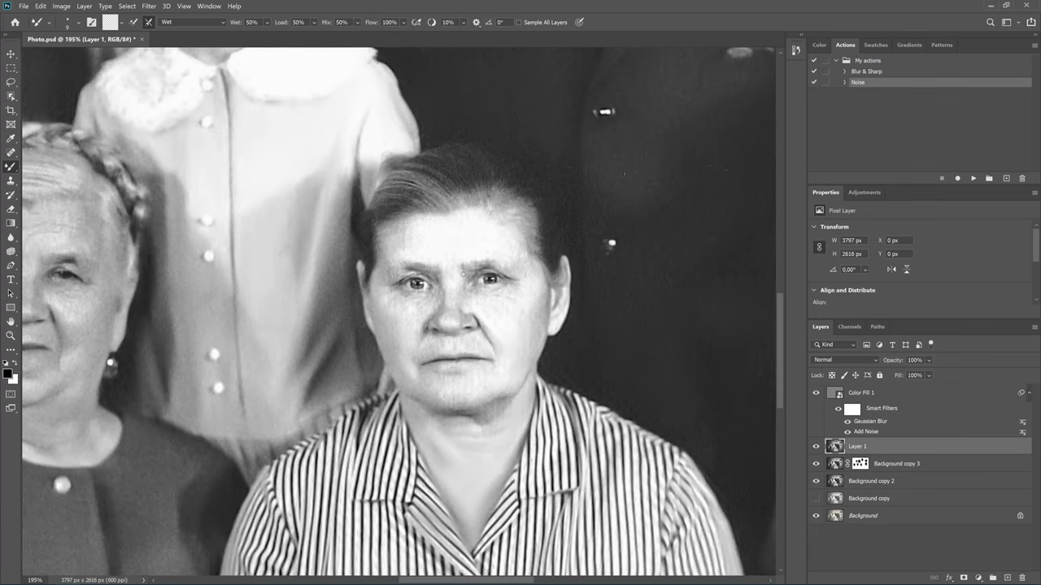
scroll(455, 280, "down", 1)
scroll(455, 280, "down", 1)
scroll(371, 288, "left", 1)
scroll(284, 286, "left", 2)
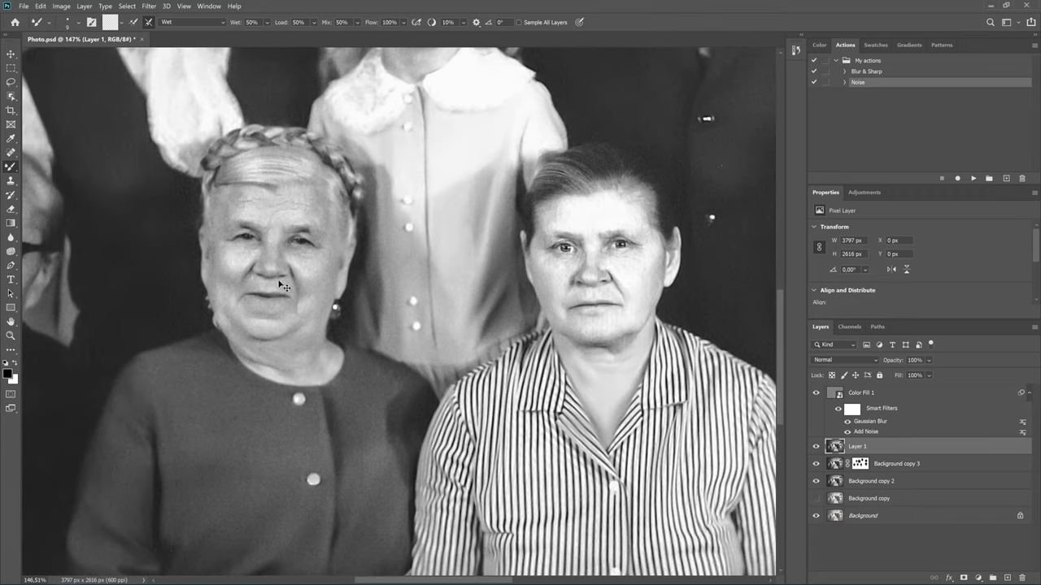
scroll(221, 225, "up", 2)
scroll(221, 224, "up", 2)
scroll(218, 227, "down", 2)
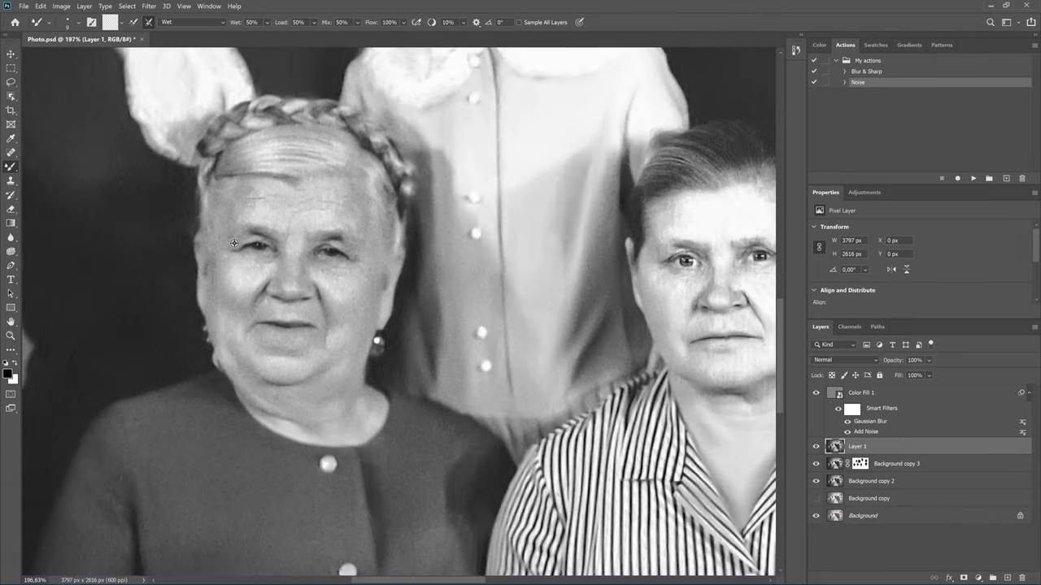
scroll(261, 272, "down", 2)
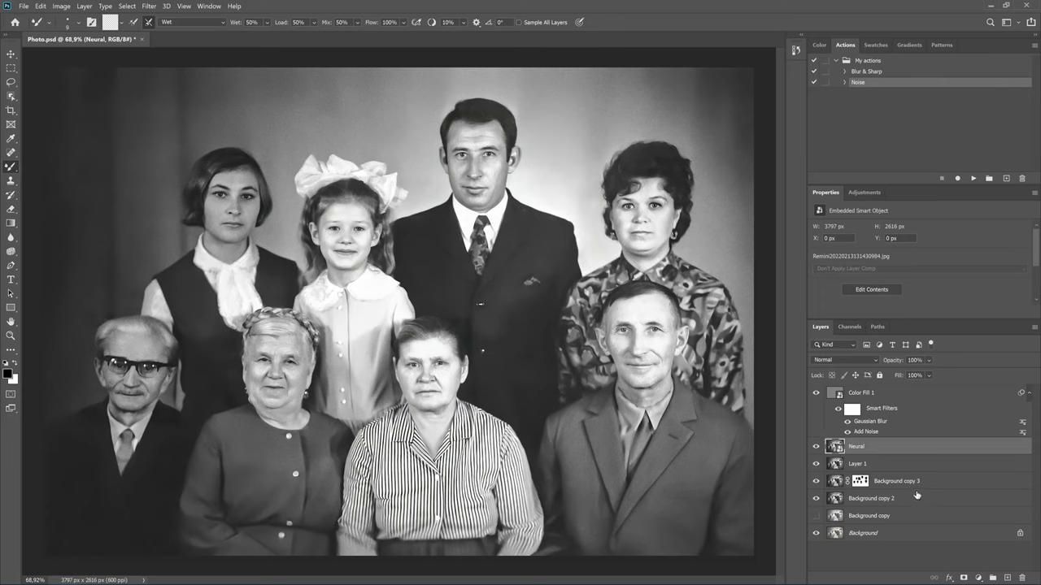
Add a Black & White adjustment layer above the Neural layer, then reselect the Neural layer.
left_click(980, 578)
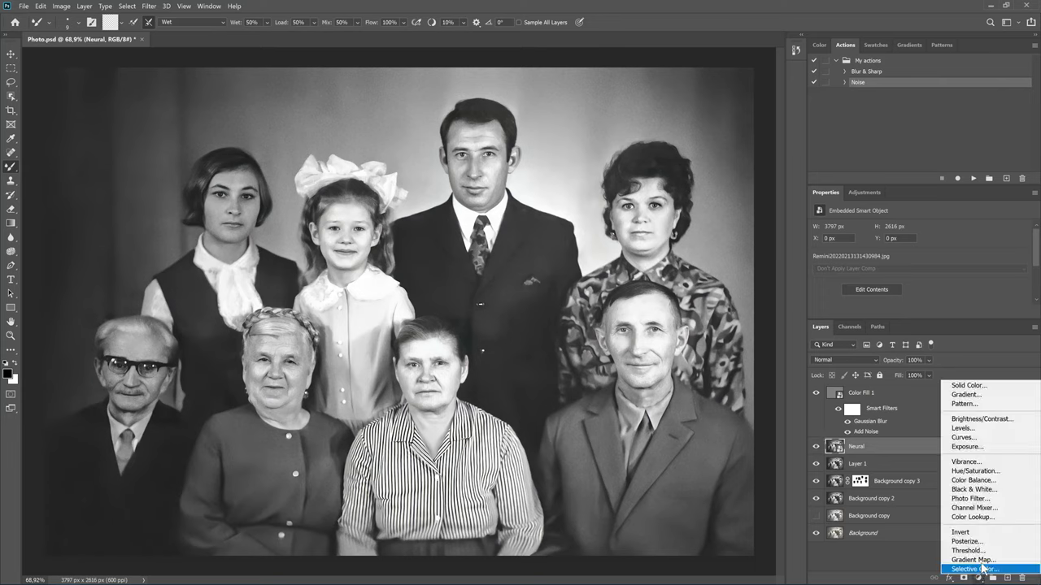
left_click(988, 490)
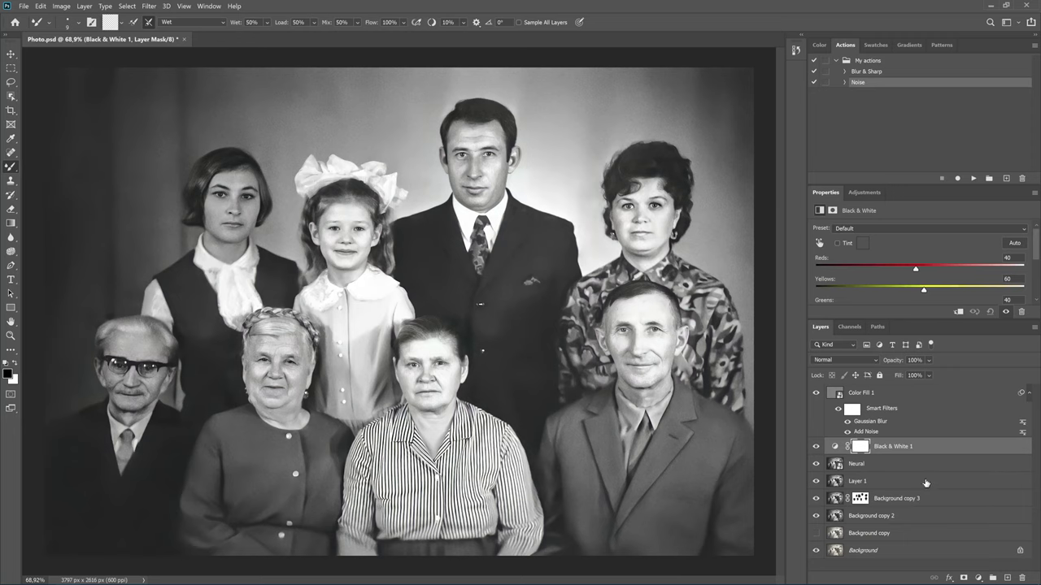
left_click(858, 463)
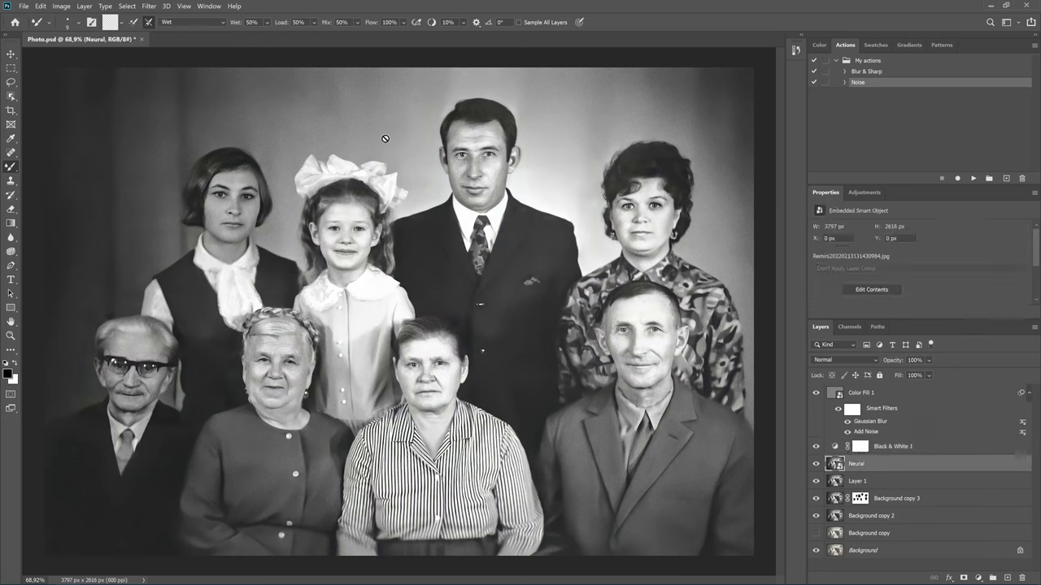
left_click(150, 6)
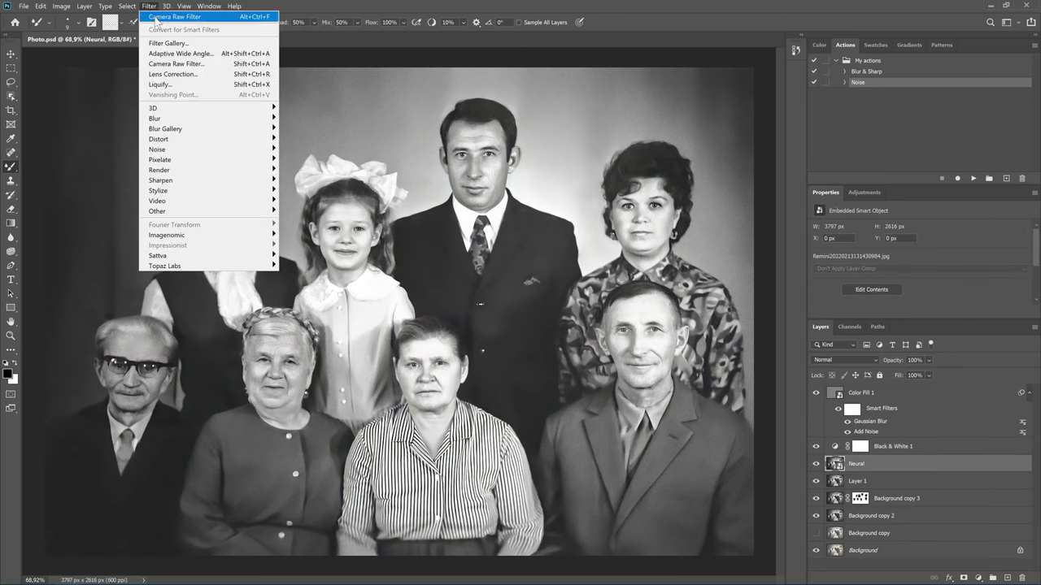
Apply a Camera Raw Filter to the Neural layer with Noise Reduction 17 and Detail 17.
left_click(183, 64)
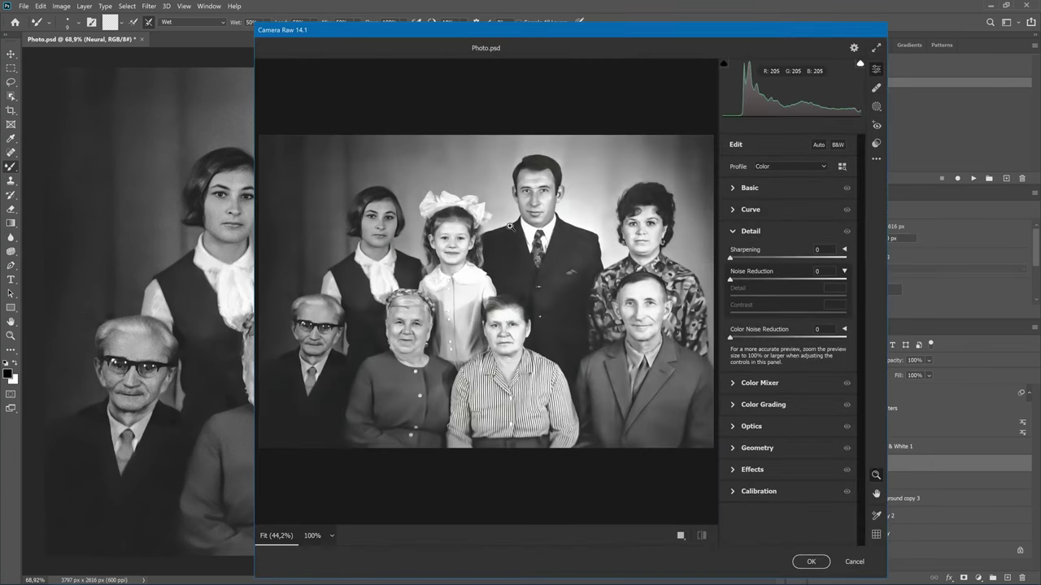
scroll(544, 257, "up", 3)
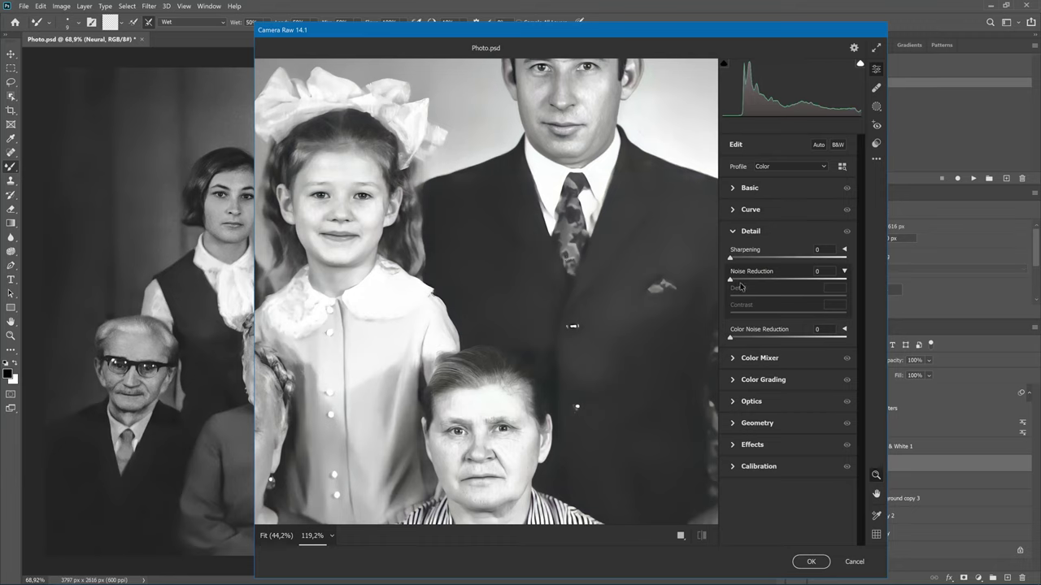
mouse_move(729, 279)
left_mouse_down()
mouse_move(775, 298)
mouse_move(766, 295)
left_mouse_up()
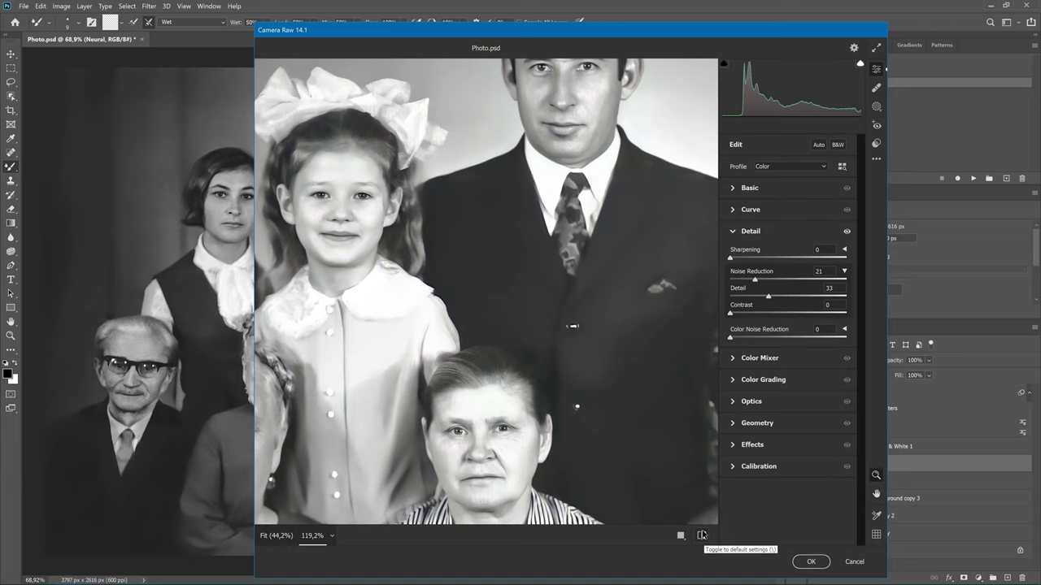
left_click(702, 535)
left_click(702, 535)
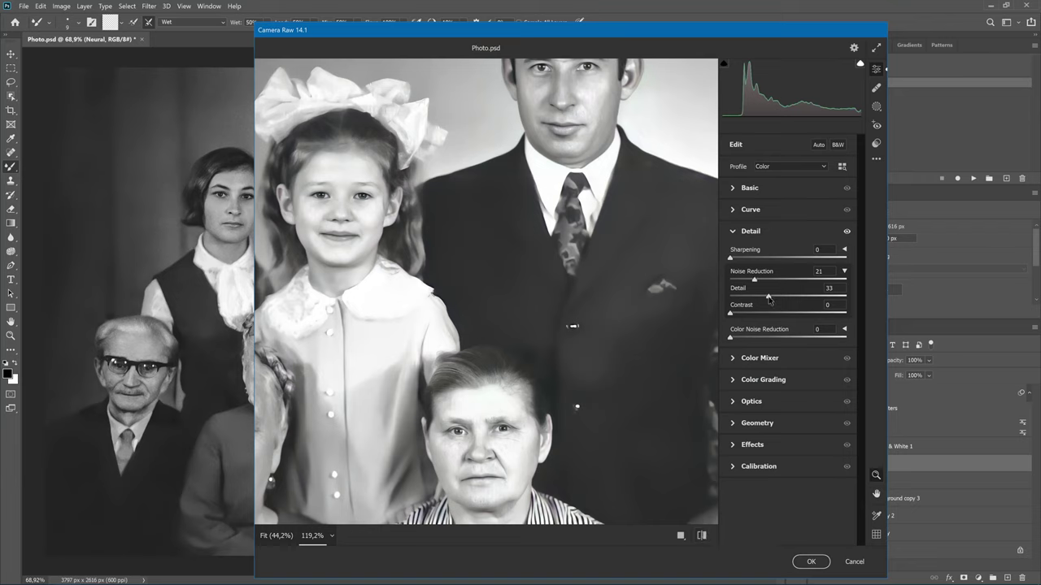
mouse_move(768, 296)
left_mouse_down()
mouse_move(807, 297)
mouse_move(729, 298)
mouse_move(784, 285)
mouse_move(716, 285)
mouse_move(752, 284)
mouse_move(750, 298)
left_mouse_up()
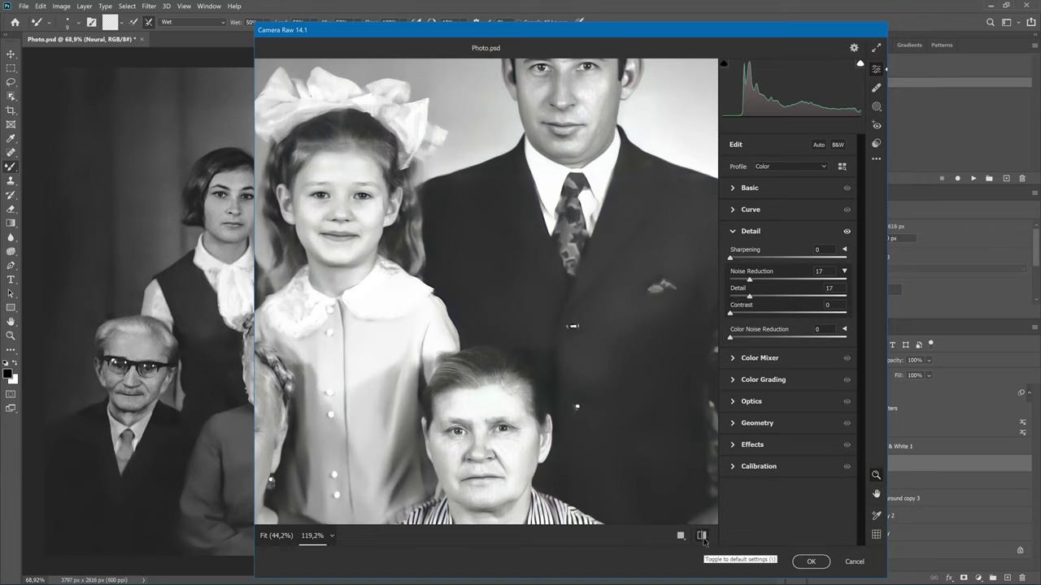
left_click(810, 562)
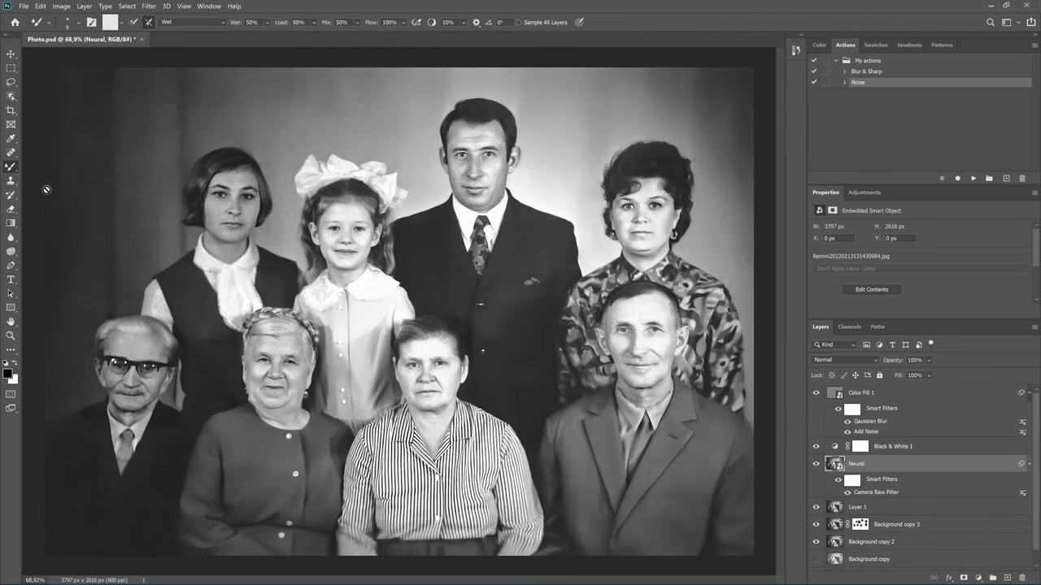
scroll(106, 374, "up", 3)
scroll(114, 371, "up", 2)
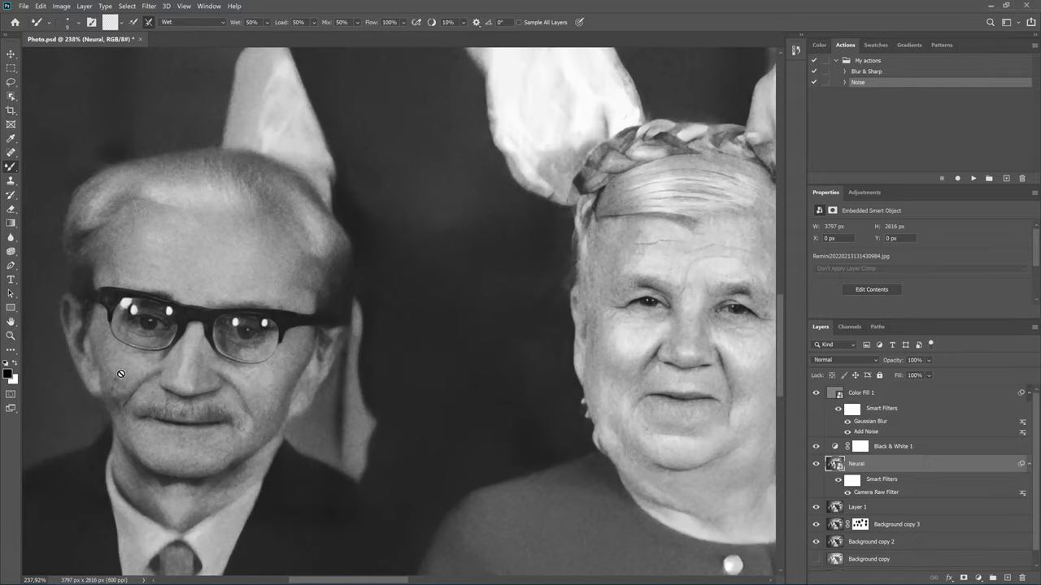
scroll(154, 346, "down", 1)
scroll(159, 344, "down", 1)
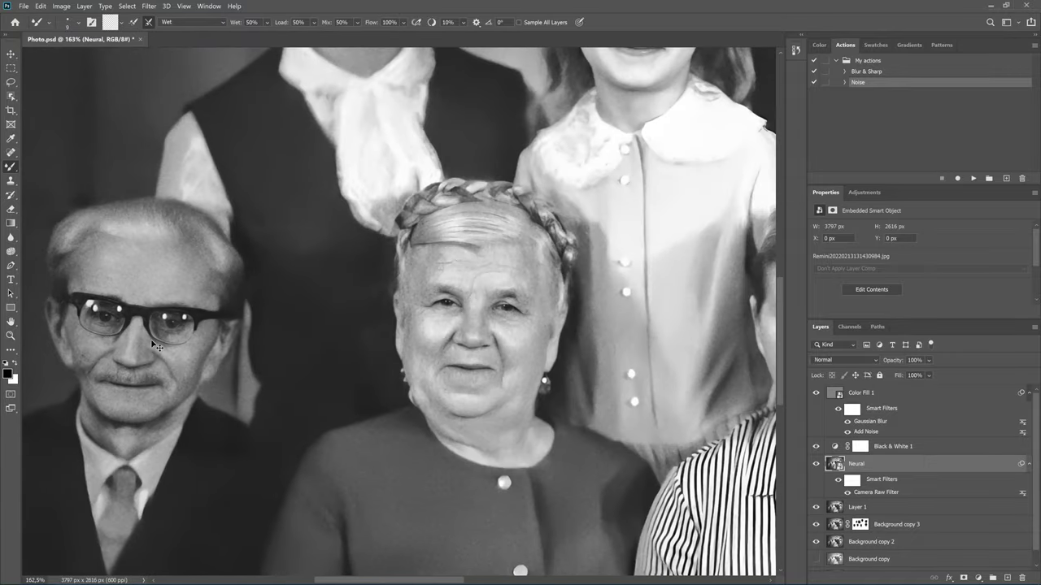
scroll(166, 342, "down", 1)
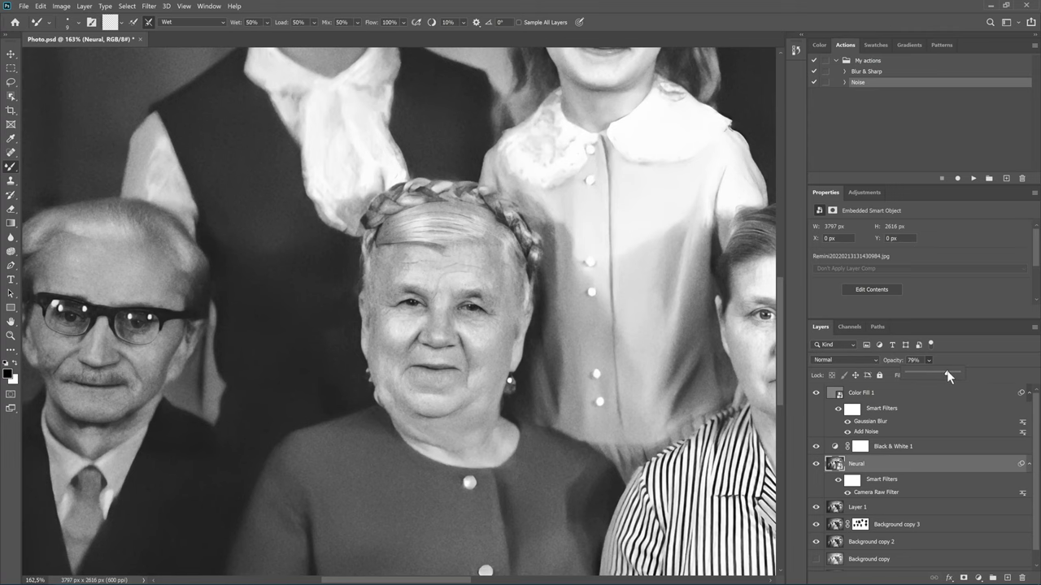
scroll(423, 345, "down", 5)
scroll(423, 346, "up", 2)
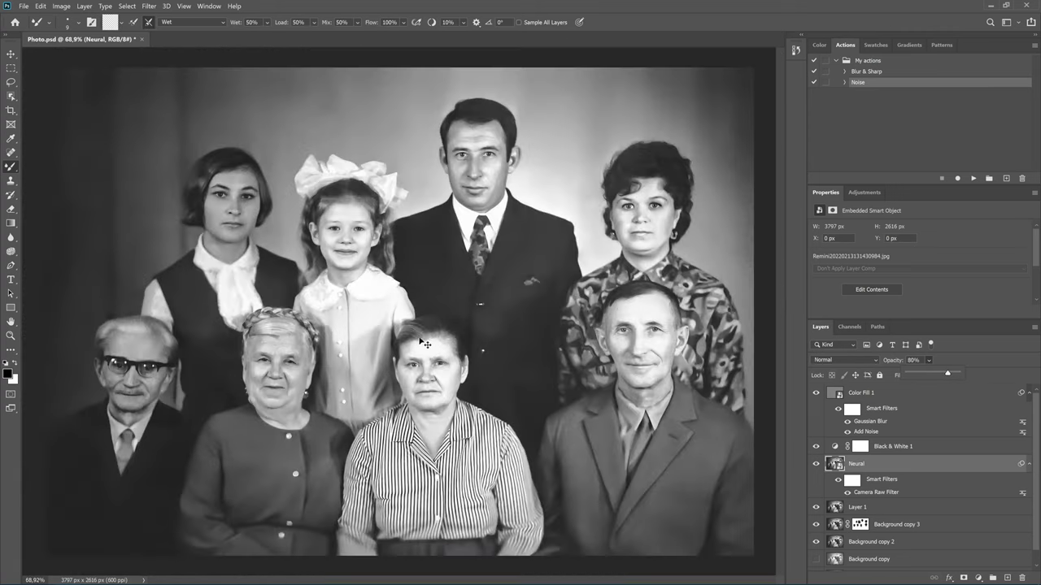
scroll(427, 363, "up", 4)
scroll(427, 362, "up", 2)
scroll(423, 364, "up", 1)
scroll(415, 366, "down", 3)
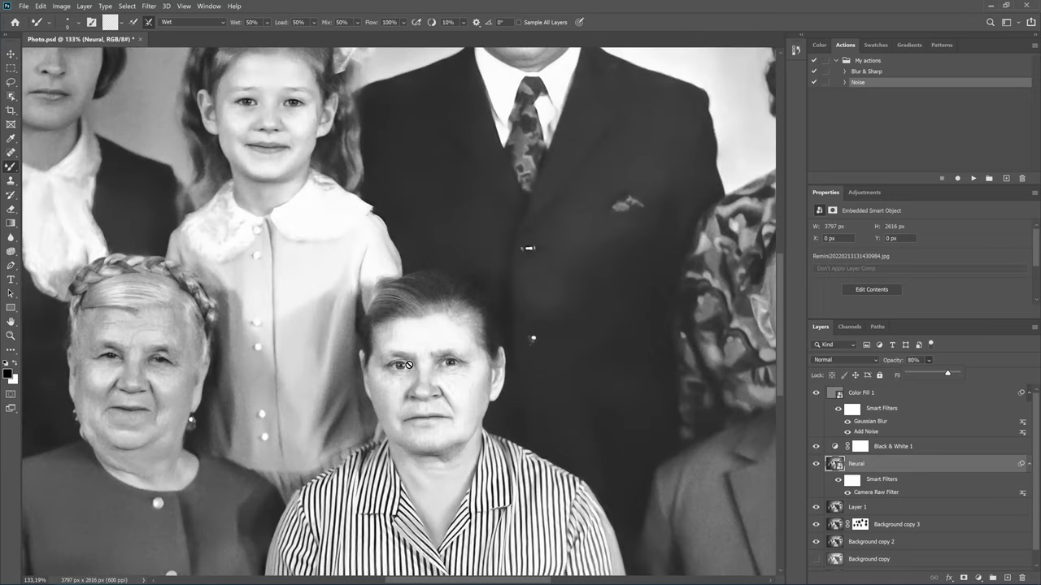
scroll(404, 365, "up", 2)
scroll(405, 365, "down", 1)
scroll(404, 365, "up", 1)
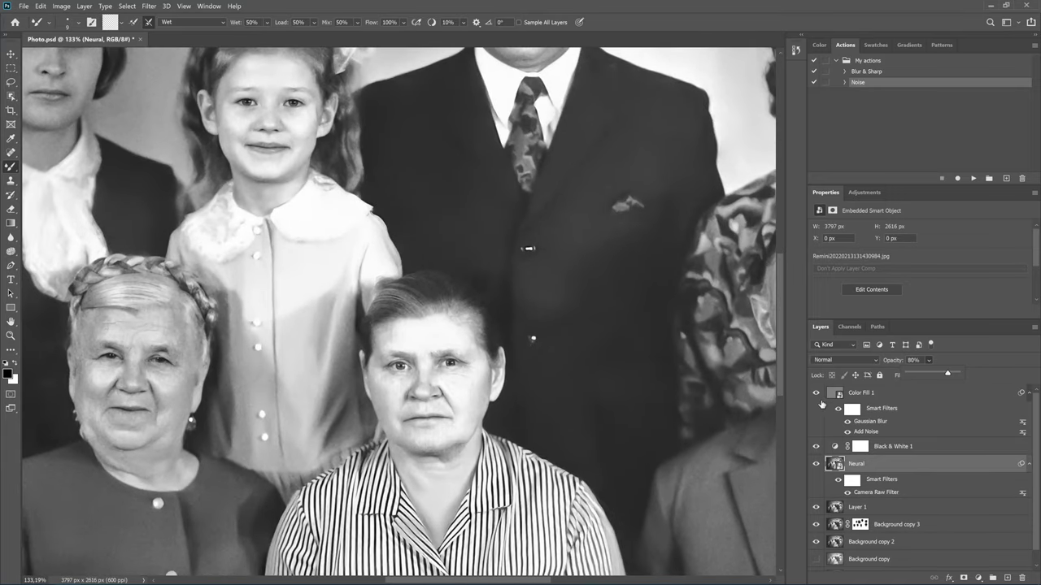
left_click(816, 393)
left_click(890, 446)
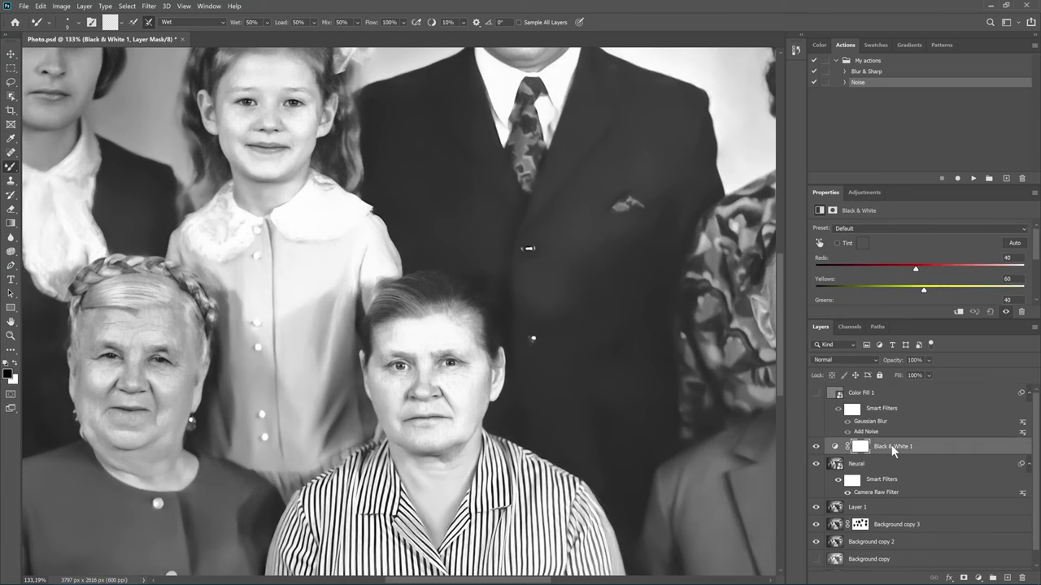
key("ctrl+shift+alt+e")
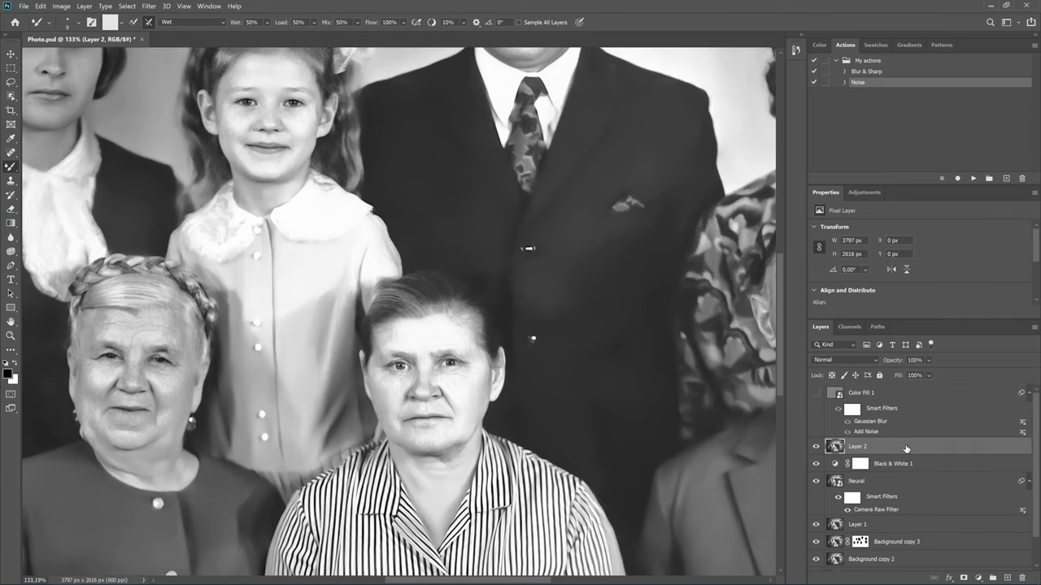
scroll(418, 348, "down", 5)
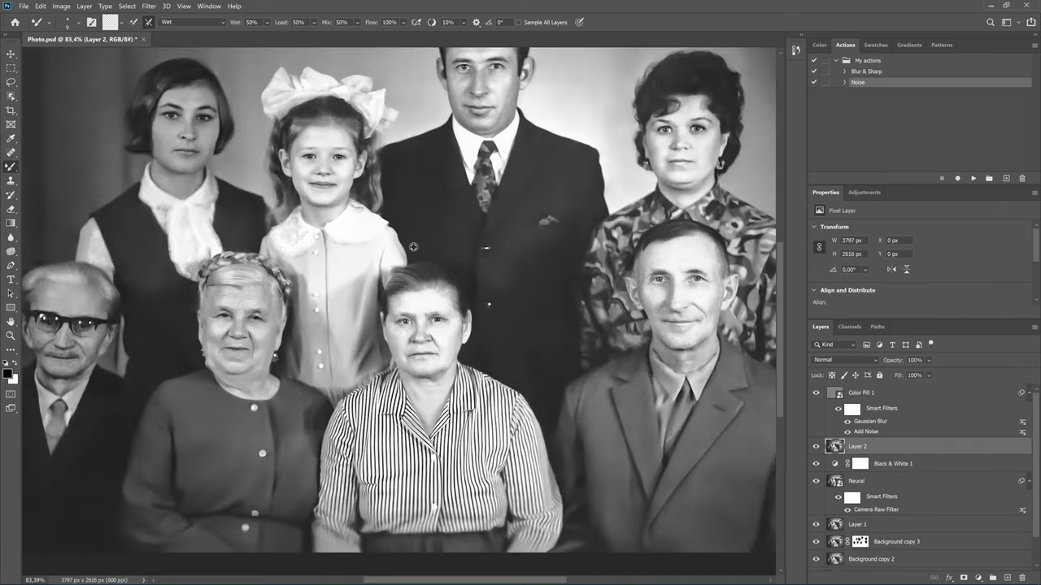
scroll(466, 305, "up", 3)
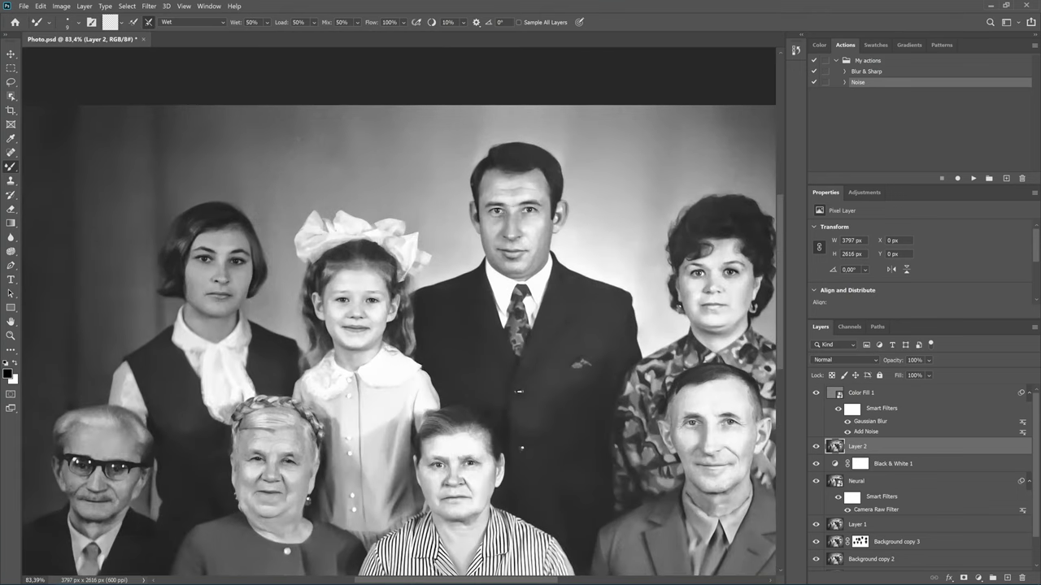
scroll(521, 177, "up", 2)
scroll(521, 177, "up", 3)
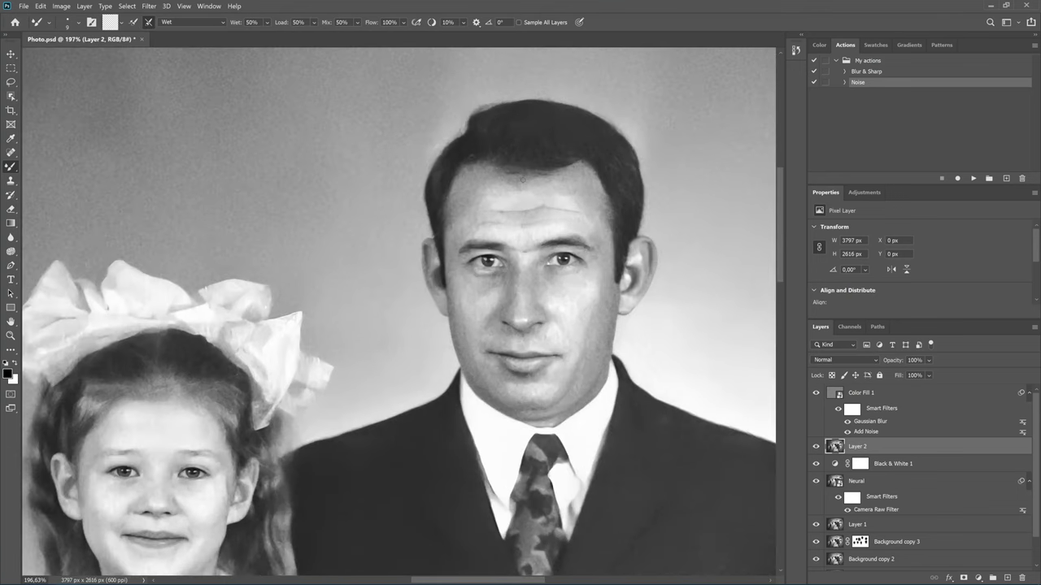
Soften the grandmother's forehead wrinkles with the Blur tool at Normal, Strength 50%.
left_click(12, 237)
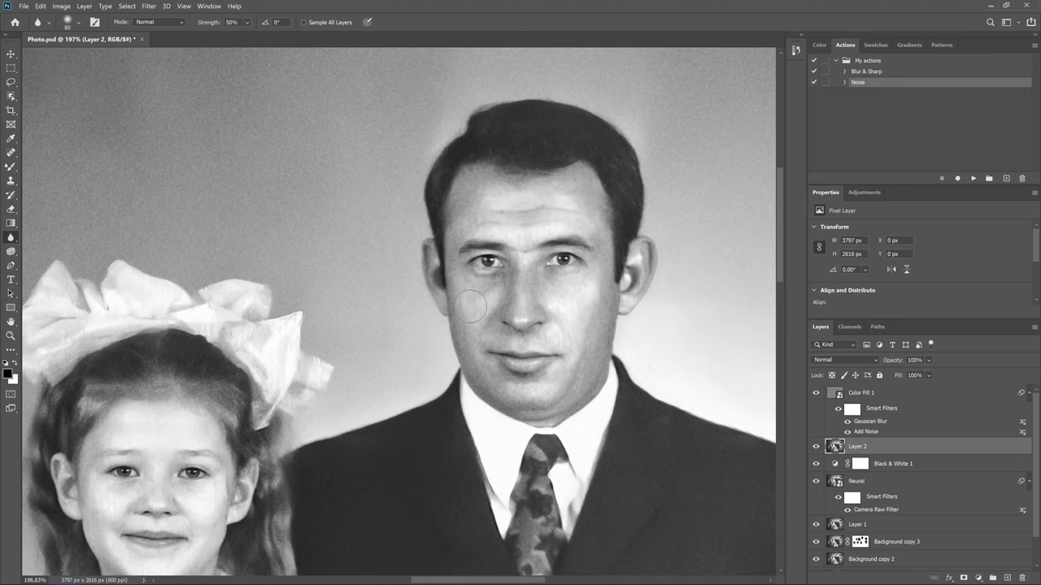
scroll(488, 366, "down", 3)
scroll(209, 356, "down", 2)
scroll(230, 364, "left", 3)
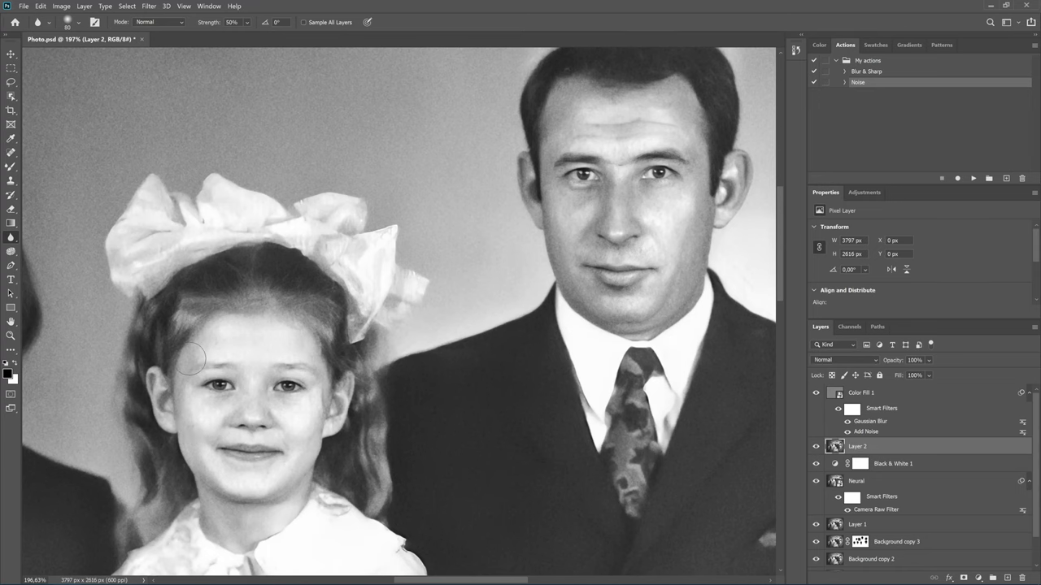
scroll(293, 341, "down", 2)
scroll(304, 338, "down", 2)
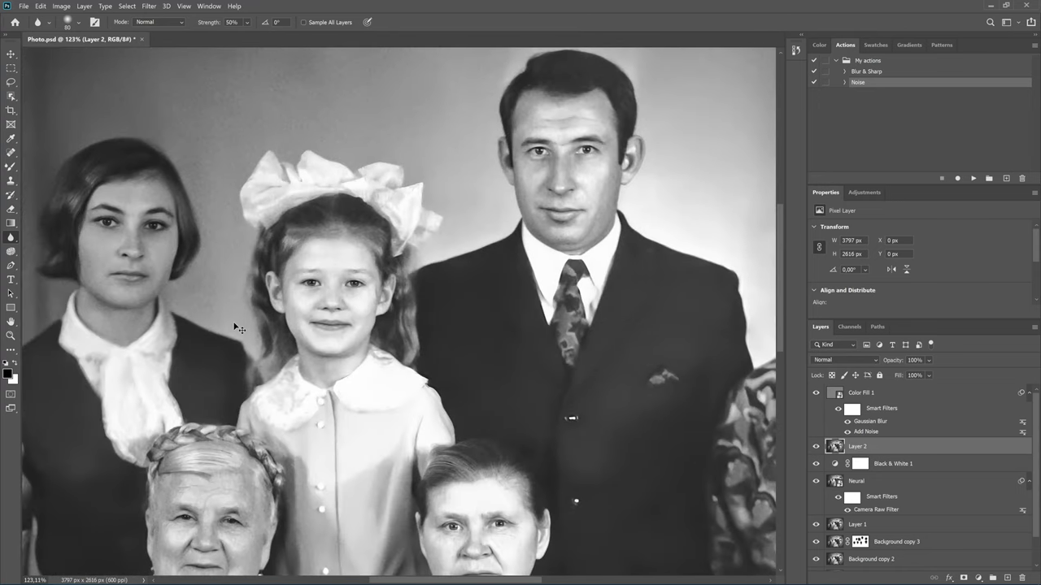
scroll(305, 338, "left", 3)
scroll(305, 338, "up", 3)
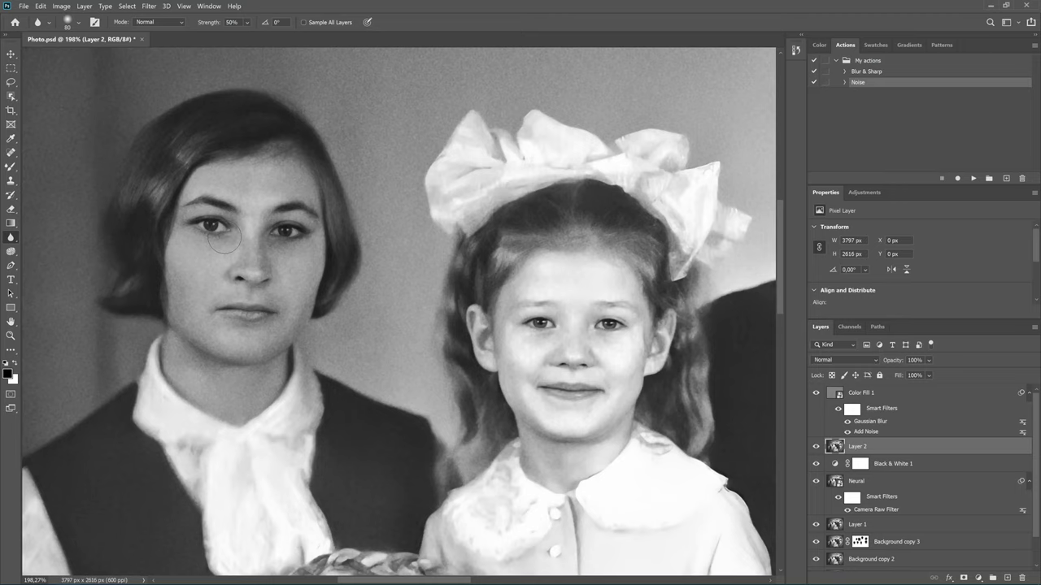
scroll(224, 238, "down", 2)
scroll(285, 325, "down", 2)
scroll(325, 358, "up", 1)
scroll(341, 376, "up", 2)
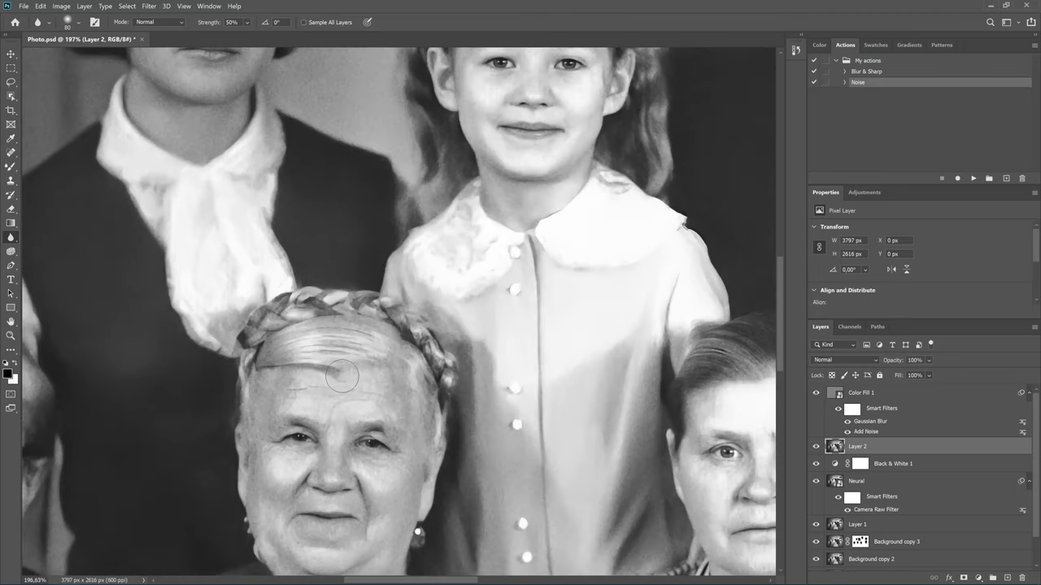
mouse_move(341, 376)
left_mouse_down()
mouse_move(385, 397)
mouse_move(341, 406)
mouse_move(298, 390)
mouse_move(389, 417)
mouse_move(370, 465)
mouse_move(279, 464)
left_mouse_up()
Scroll around the photo to look over the other family members' faces.
scroll(288, 473, "down", 2)
scroll(329, 402, "down", 1)
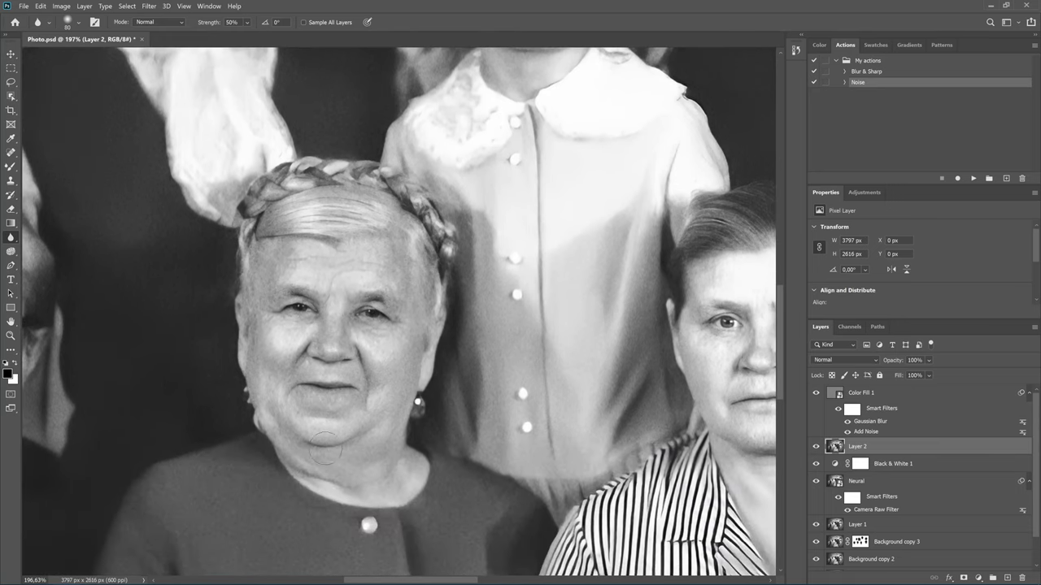
scroll(286, 404, "down", 2)
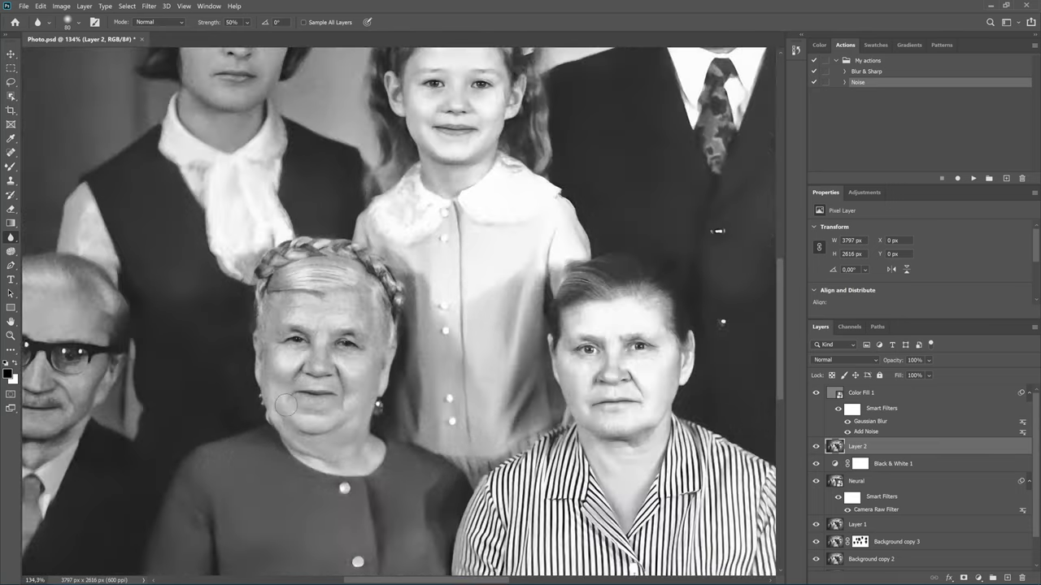
scroll(277, 402, "left", 2)
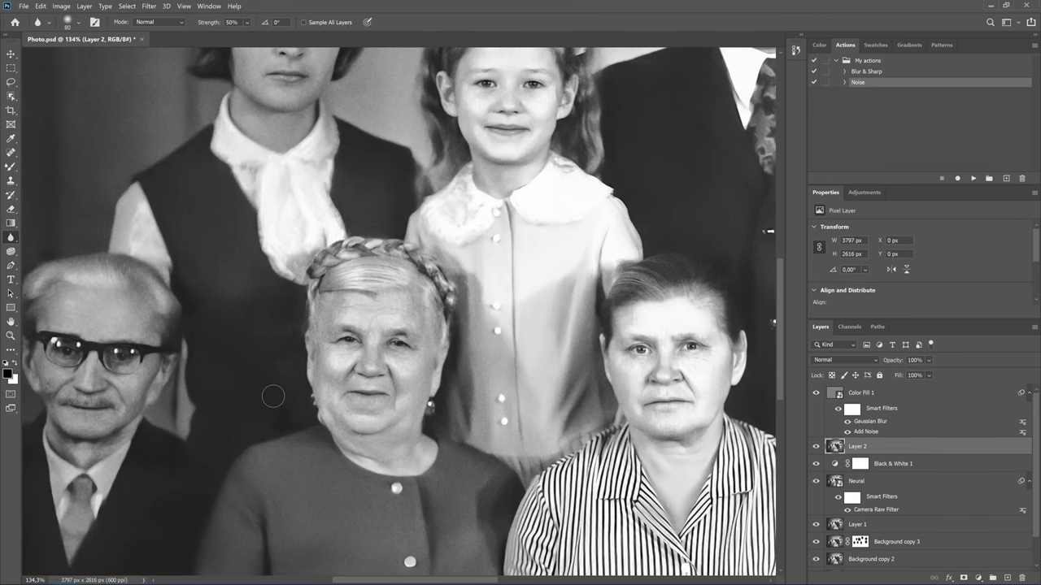
scroll(277, 401, "right", 3)
scroll(320, 402, "right", 4)
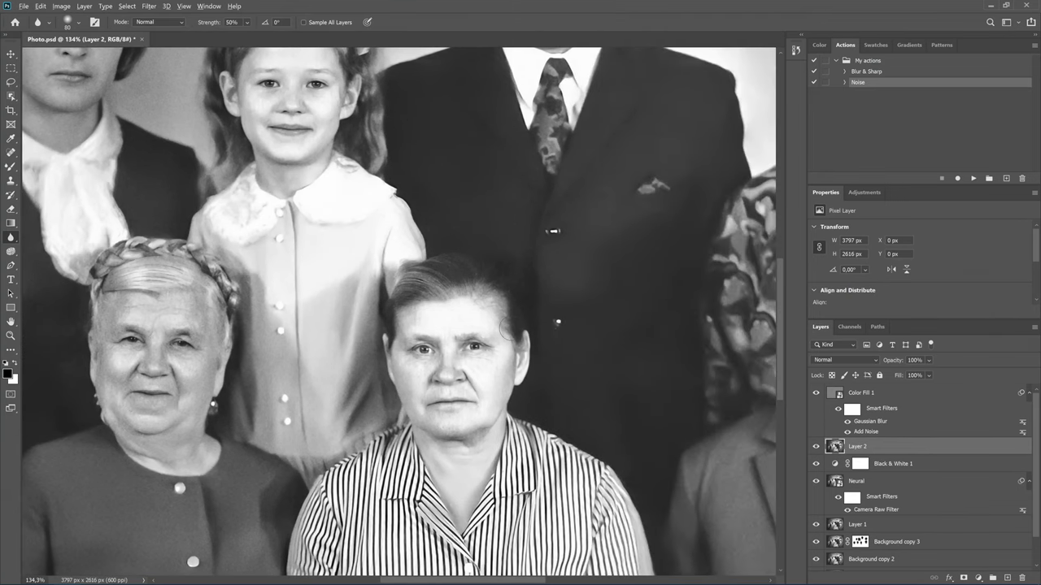
scroll(507, 327, "up", 3)
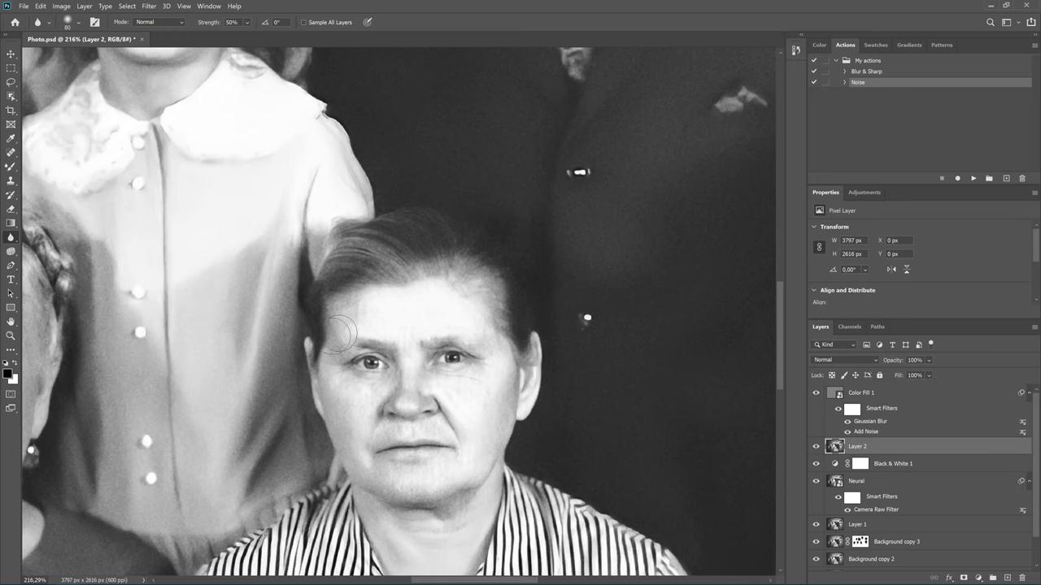
scroll(378, 338, "down", 2)
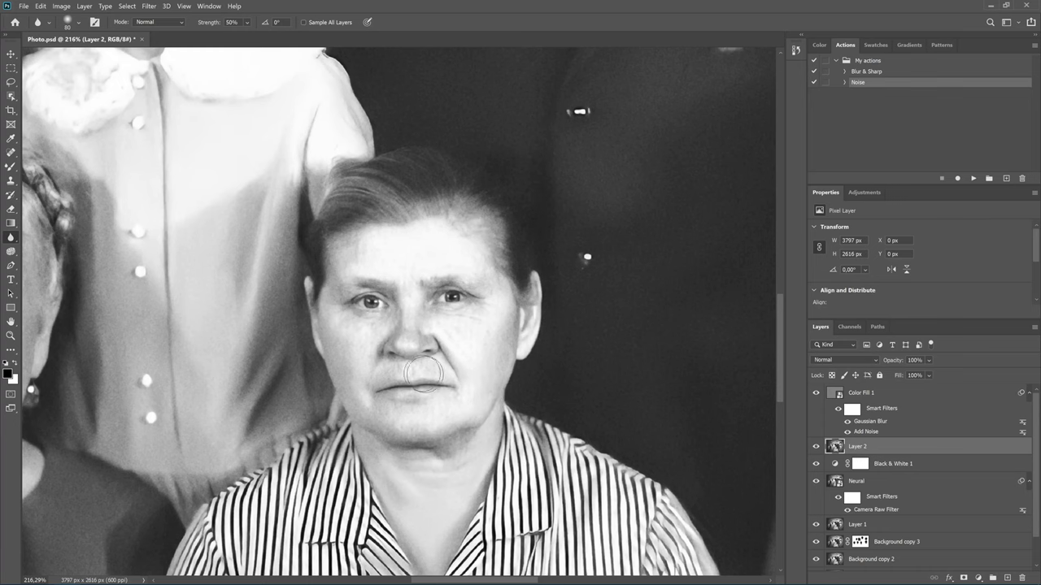
scroll(335, 331, "right", 3)
scroll(335, 332, "down", 3)
scroll(366, 325, "right", 6)
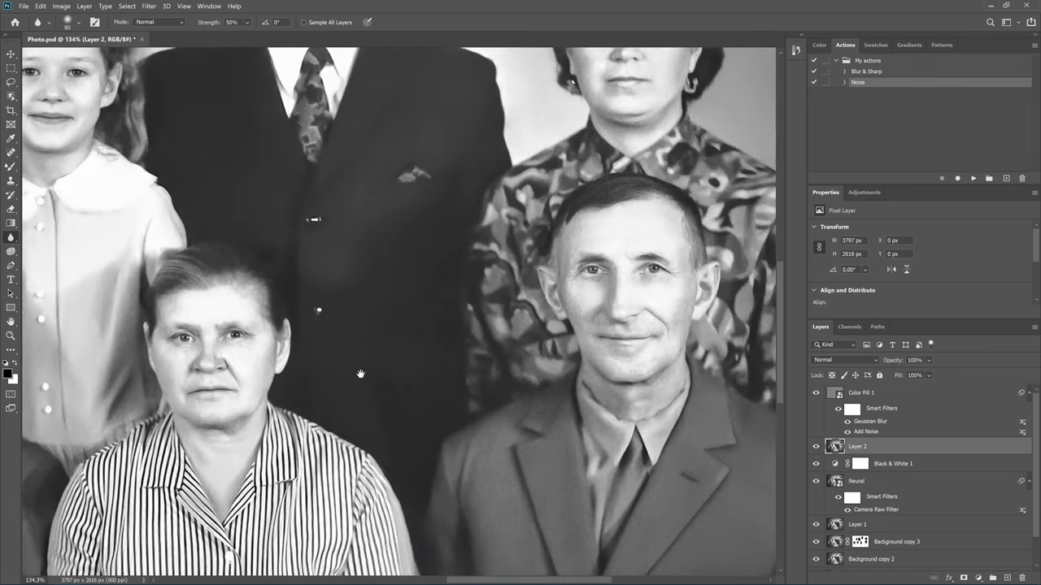
scroll(398, 287, "up", 3)
scroll(399, 286, "up", 2)
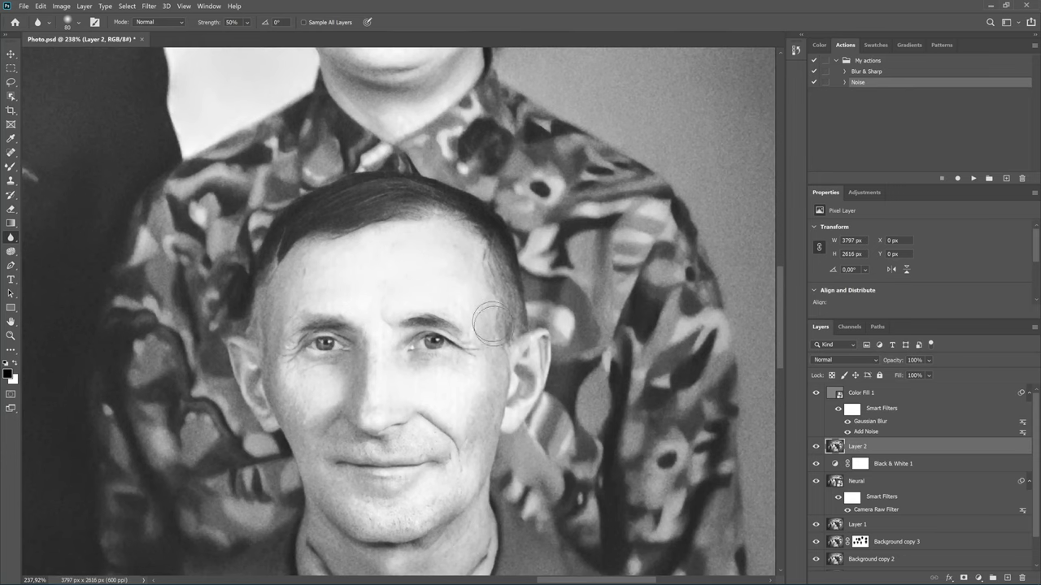
scroll(443, 285, "up", 2)
scroll(345, 266, "up", 3)
scroll(345, 264, "up", 1)
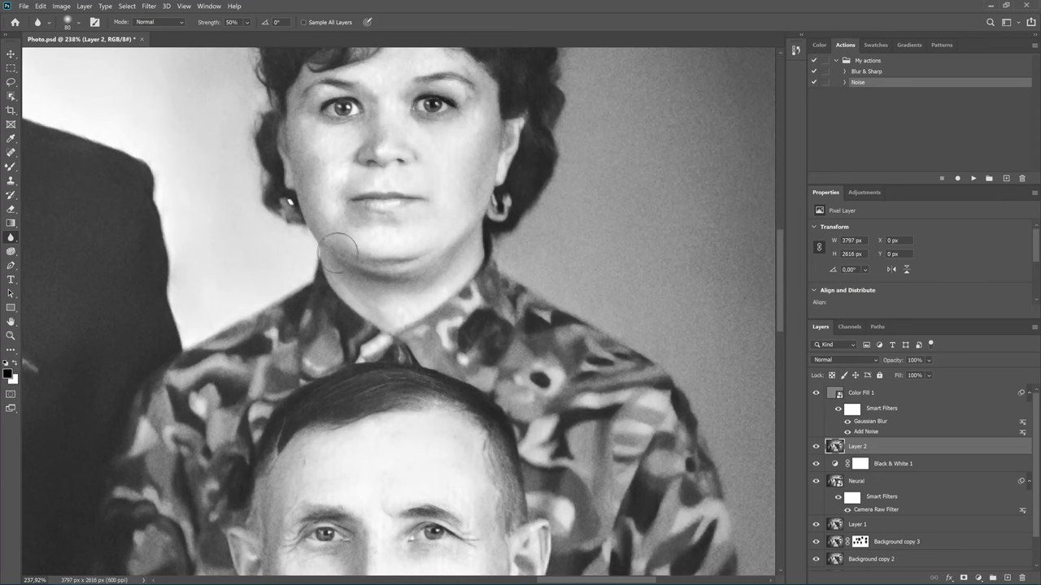
scroll(342, 244, "up", 2)
scroll(366, 240, "up", 1)
scroll(370, 239, "up", 1)
scroll(370, 239, "up", 1)
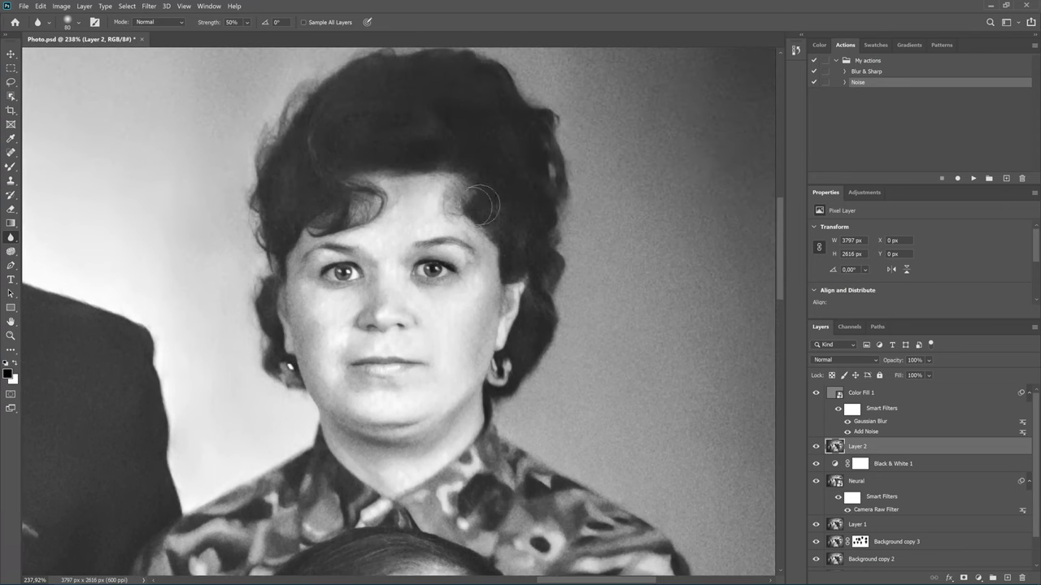
scroll(431, 197, "down", 3)
scroll(431, 196, "down", 2)
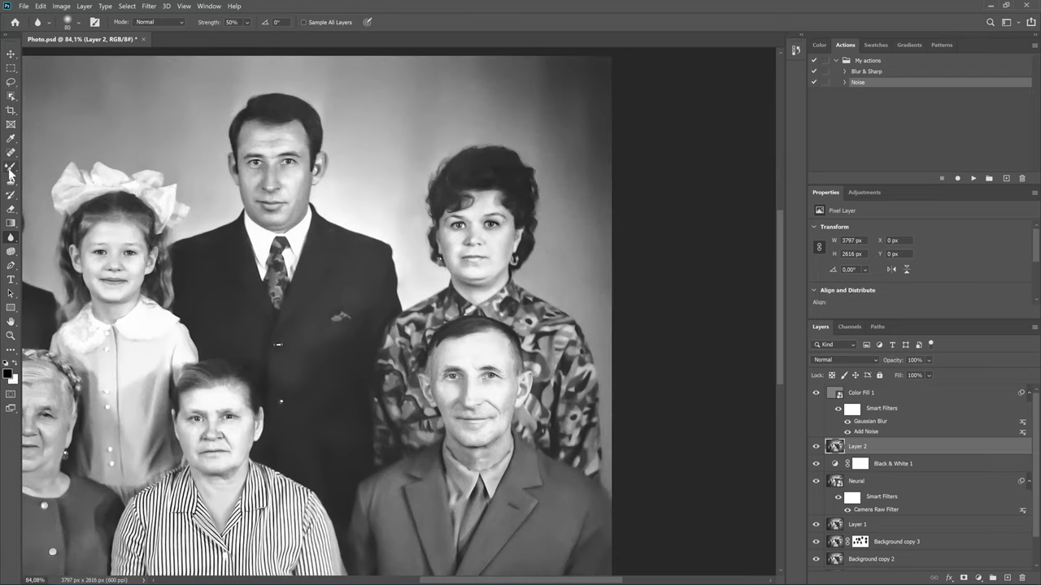
Switch to the Mixer Brush with the Moist preset (Wet 10%, Load 5%).
left_click(11, 166)
scroll(488, 382, "up", 2)
scroll(456, 350, "up", 2)
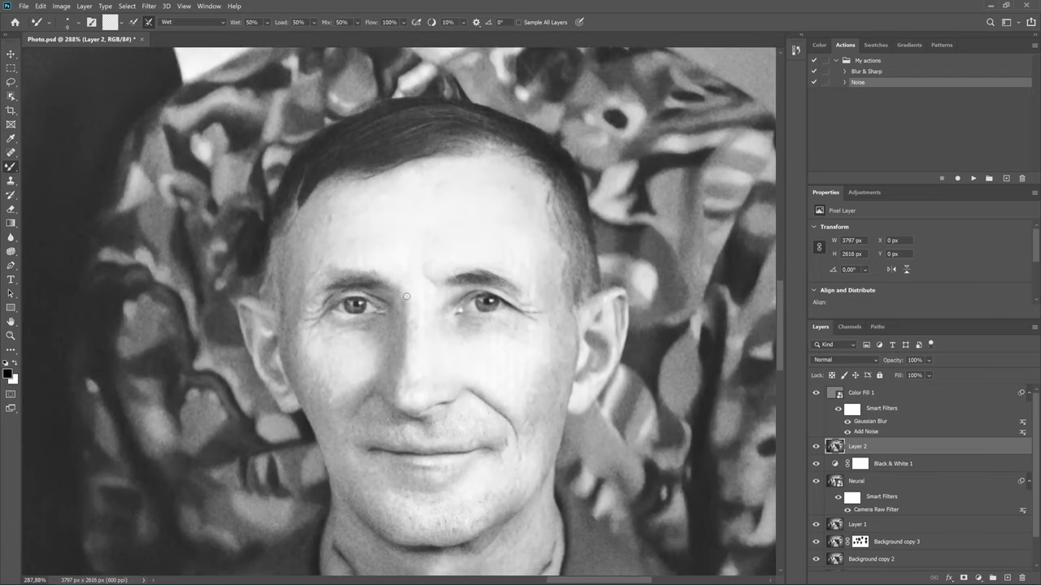
scroll(397, 284, "up", 1)
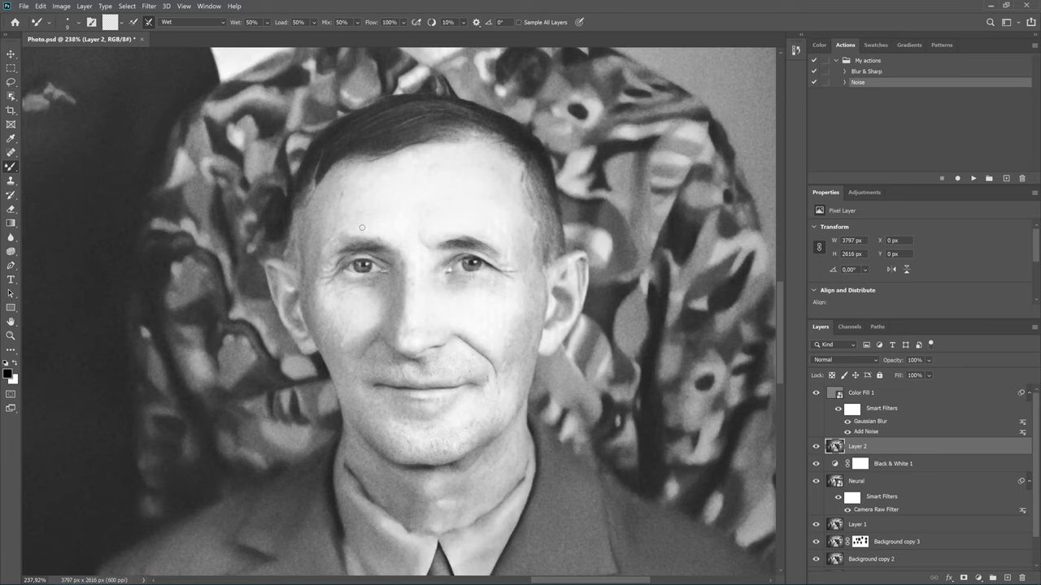
left_click(222, 21)
left_click(204, 79)
Resize the brush to about 40 and blend the stubble on the man's chin and beside his mouth.
key("bracketright")
key("bracketright")
key("bracketright")
key("bracketleft")
key("bracketright")
mouse_move(405, 441)
left_mouse_down()
mouse_move(456, 440)
mouse_move(506, 413)
mouse_move(468, 359)
left_mouse_up()
left_click_drag(440, 453, 389, 433)
Set the blending brush to 25 px size with 36% hardness for the dark-haired woman's face.
scroll(579, 412, "down", 3)
scroll(579, 412, "down", 2)
scroll(561, 358, "up", 2)
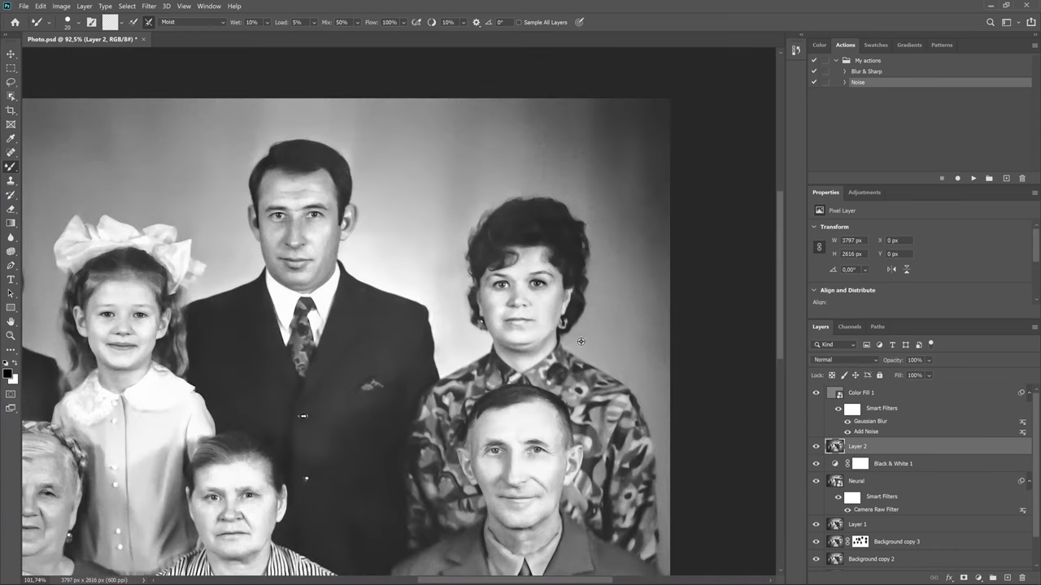
scroll(539, 308, "up", 3)
scroll(539, 308, "up", 1)
scroll(529, 320, "up", 1)
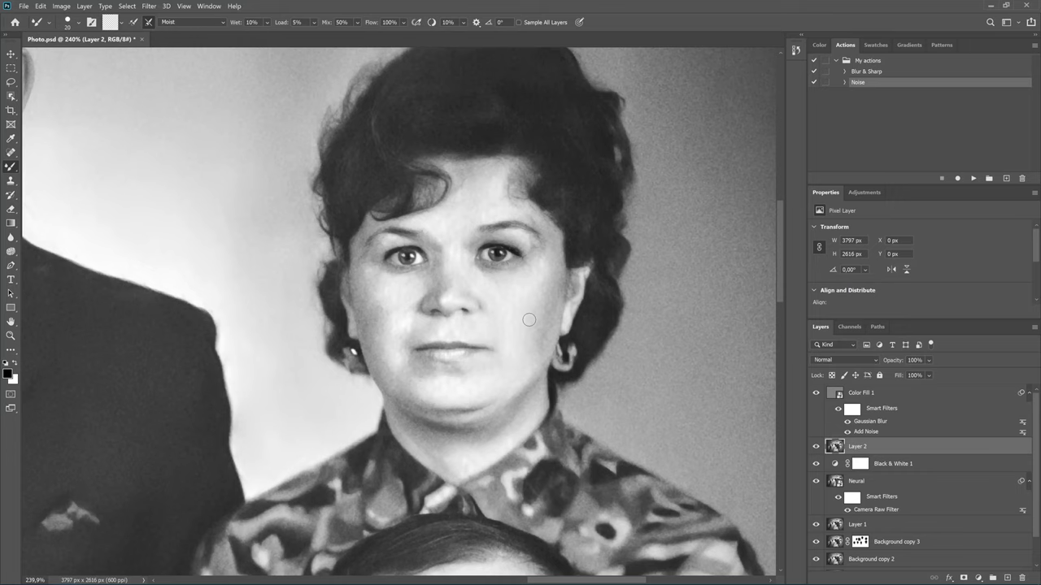
key("bracketright")
left_click(77, 22)
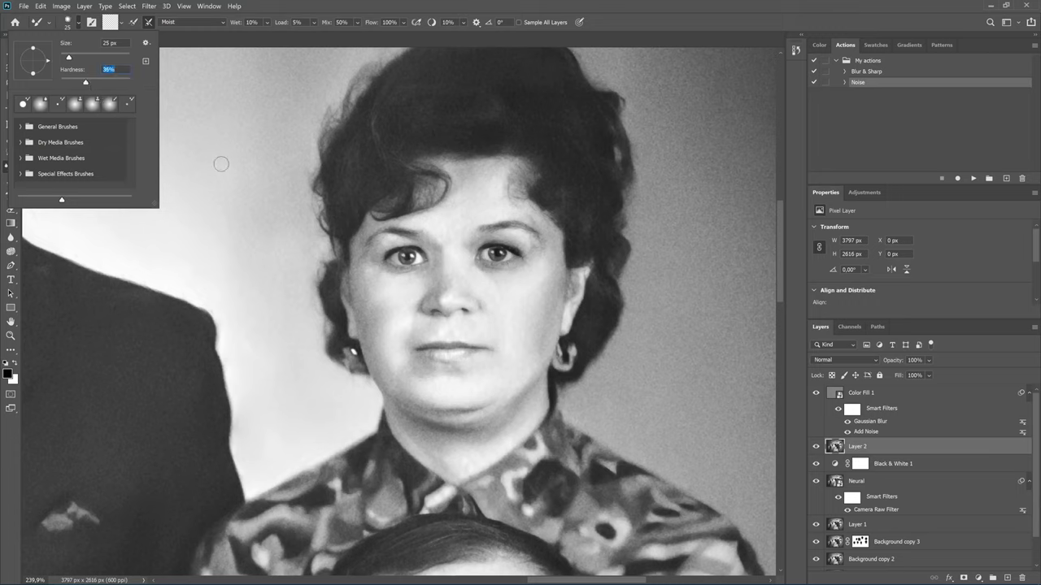
key("Return")
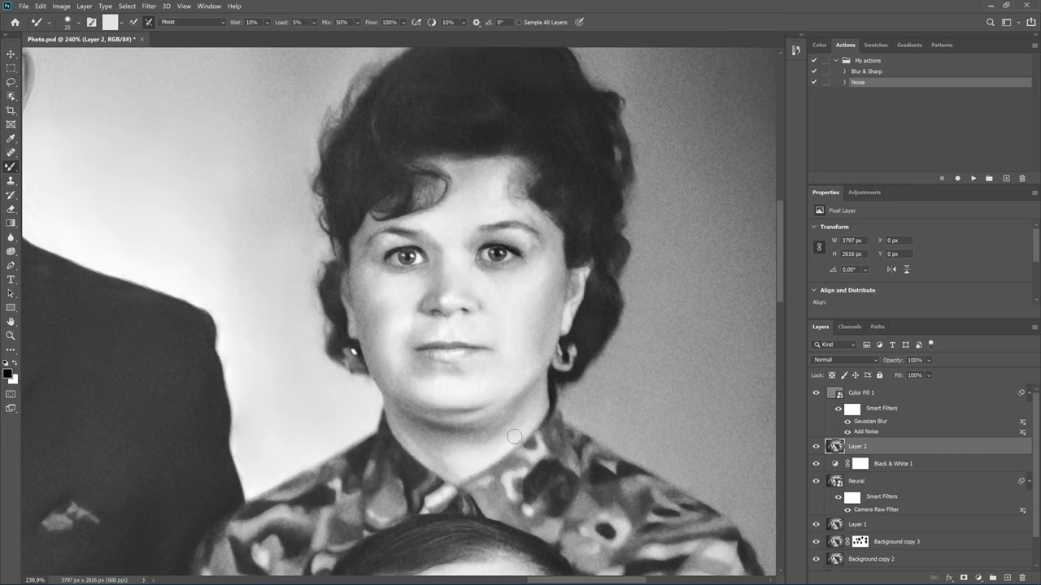
scroll(455, 431, "left", 5)
scroll(425, 284, "up", 1)
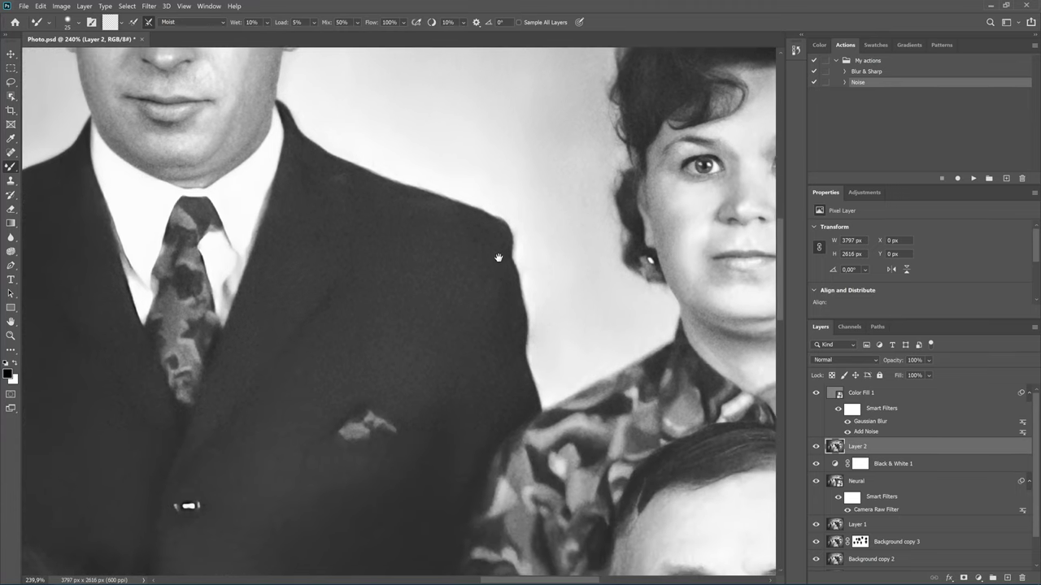
mouse_move(186, 505)
left_mouse_down()
mouse_move(461, 340)
mouse_move(473, 363)
left_mouse_up()
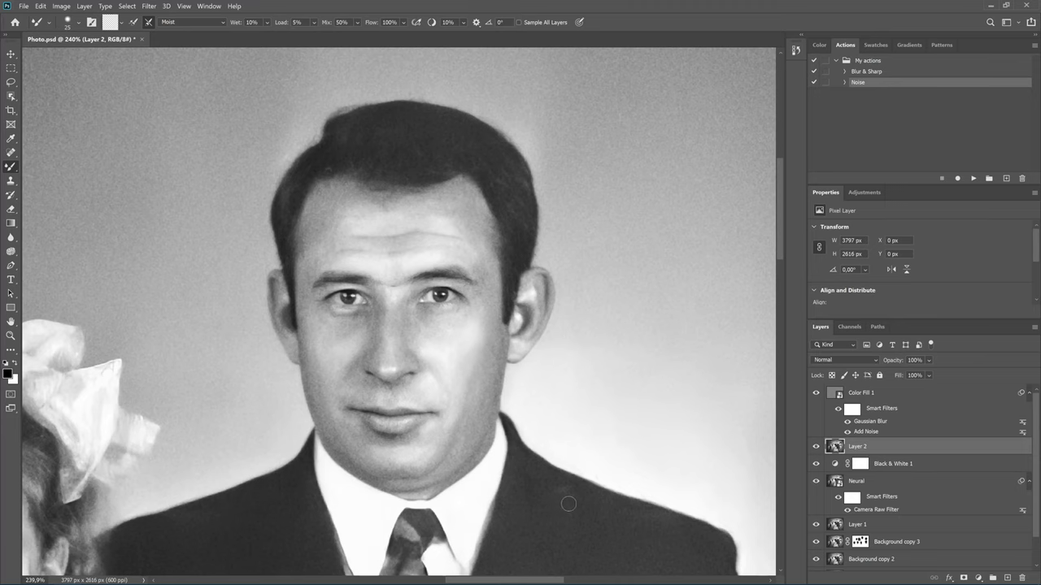
Smooth the girl's face with a resized Mixer Brush, then bring the young woman on the left into view.
left_click_drag(325, 461, 671, 252)
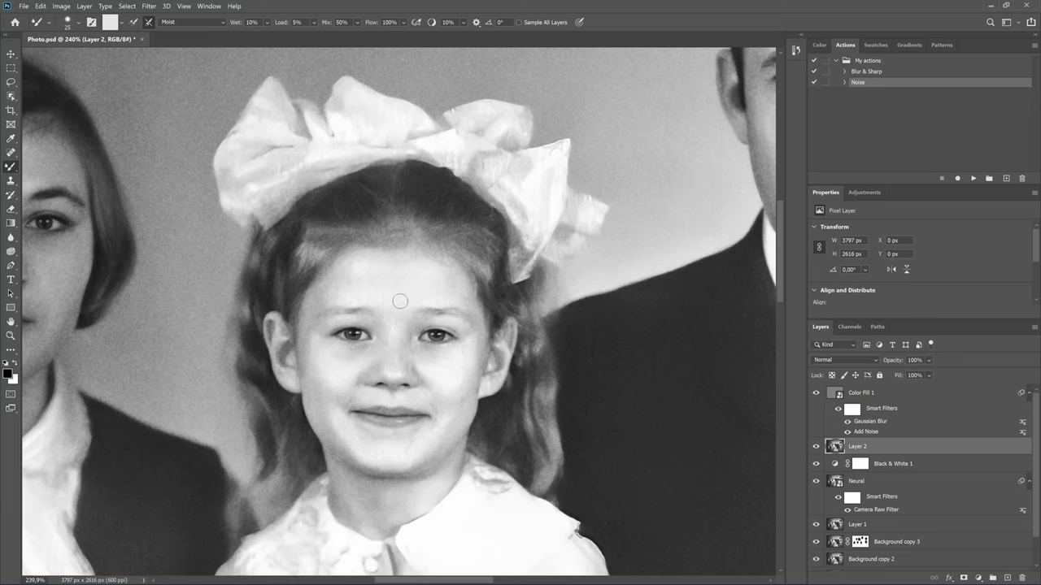
key("bracketright")
key("bracketright")
key("bracketright")
scroll(443, 434, "down", 1)
scroll(464, 414, "down", 2)
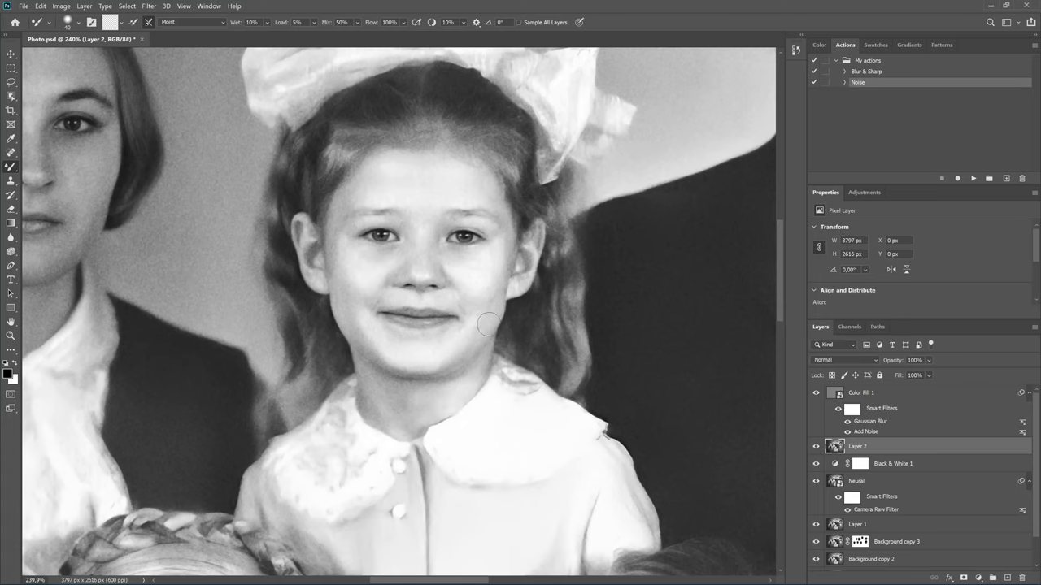
key("bracketleft")
key("bracketleft")
mouse_move(160, 316)
left_mouse_down()
mouse_move(542, 380)
mouse_move(533, 370)
left_mouse_up()
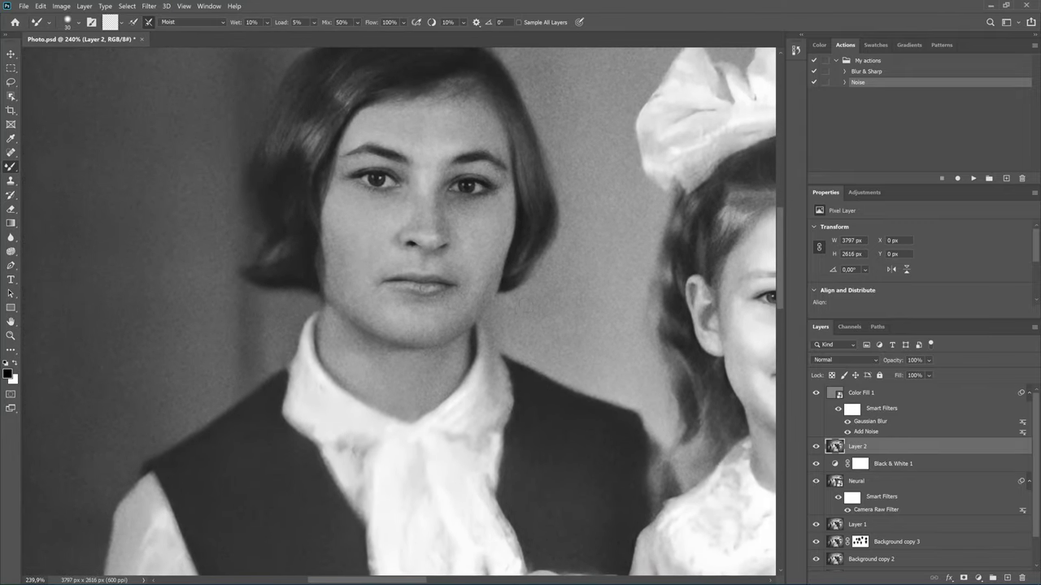
Show the Color Fill 1 grain layer and lower its Add Noise amount to 7.
left_click(816, 394)
double_click(875, 432)
left_click(583, 241)
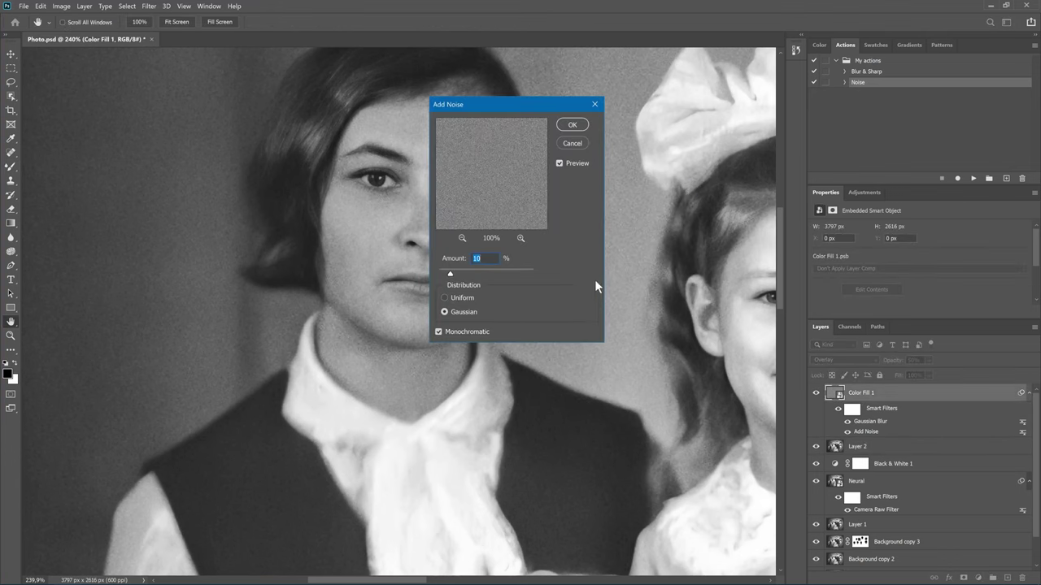
type("7")
left_click(572, 126)
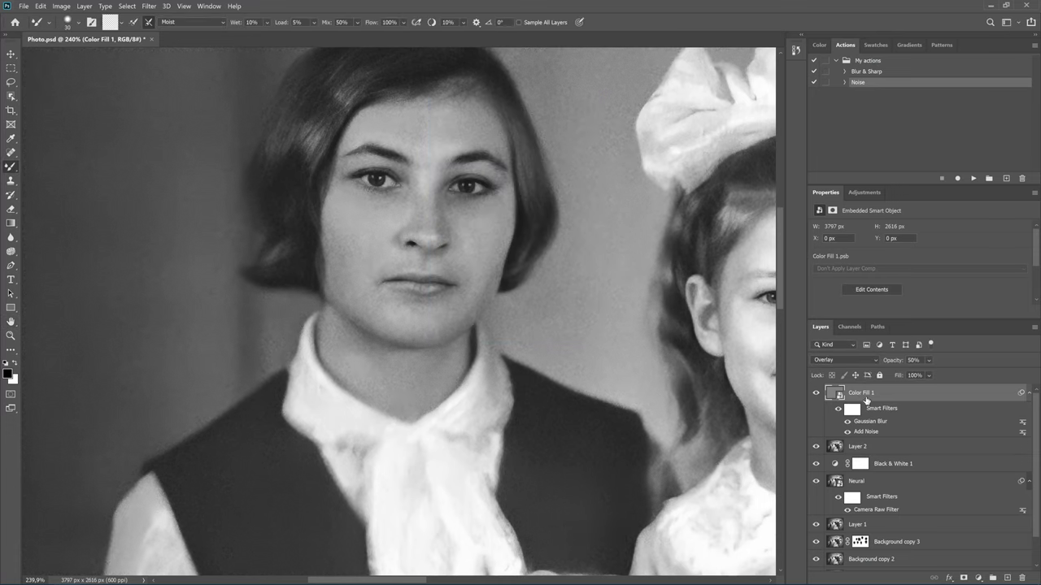
Reconfirm Gaussian Blur and set the grain layer opacity to 30%, checking it on and off.
double_click(878, 424)
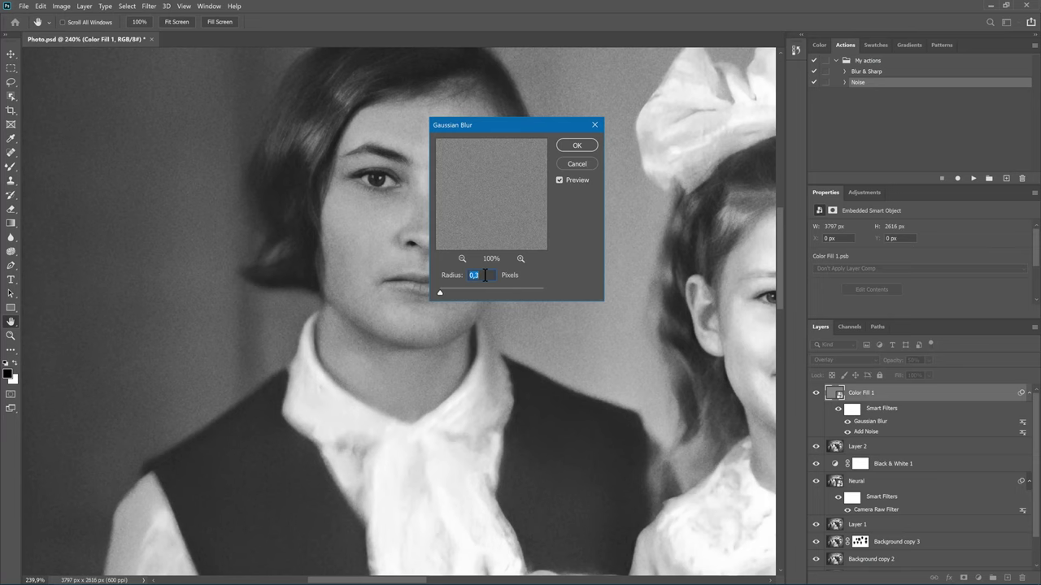
left_click(576, 146)
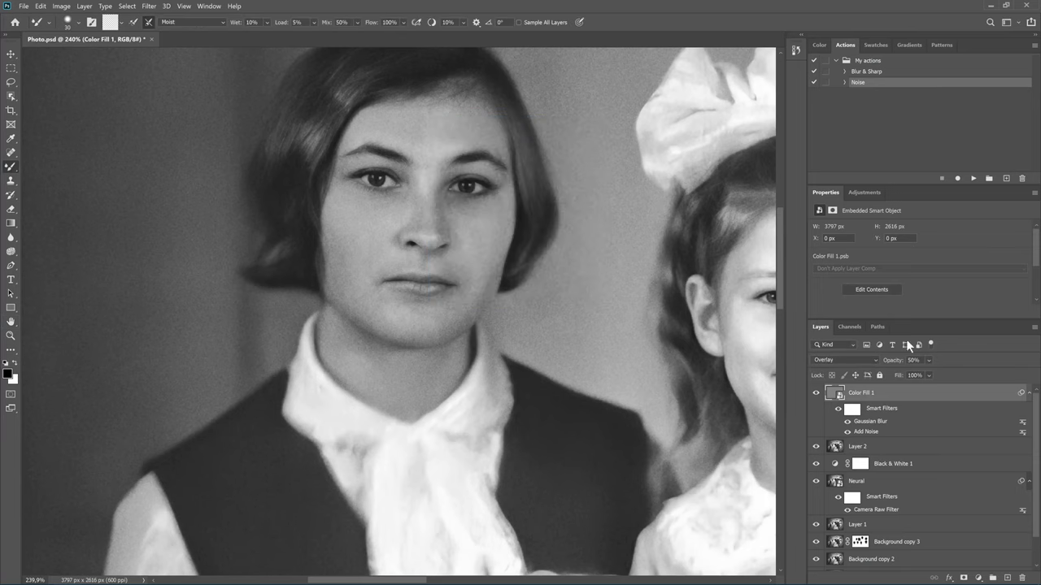
left_click_drag(930, 373, 934, 372)
left_click(817, 394)
left_click(817, 394)
Cancel the rasterize prompt from painting on the grain layer and select Layer 2 again.
scroll(509, 360, "down", 3)
scroll(503, 354, "down", 2)
scroll(505, 355, "down", 2)
scroll(504, 356, "right", 2)
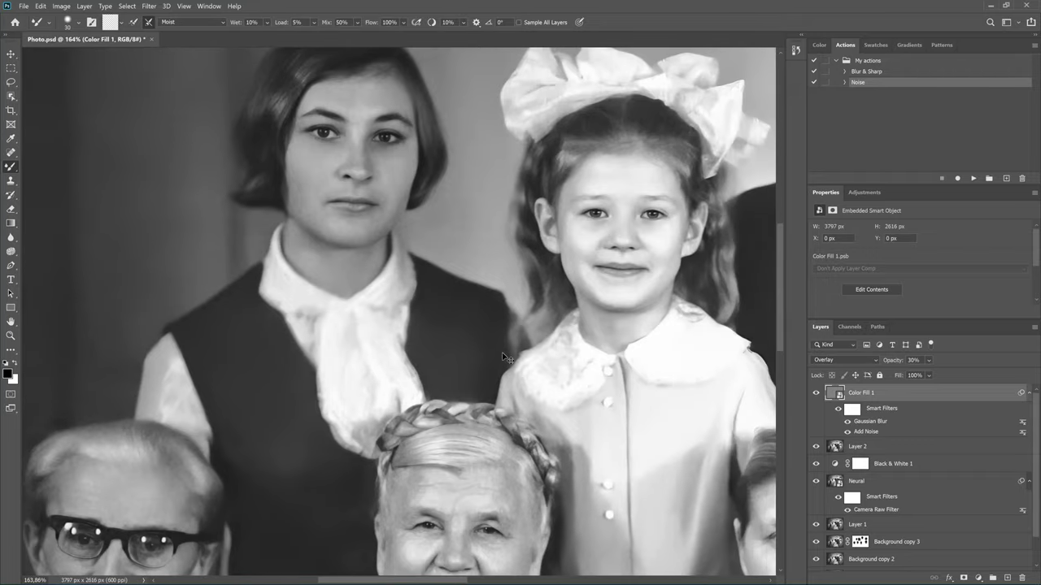
scroll(501, 349, "down", 3)
scroll(502, 348, "down", 3)
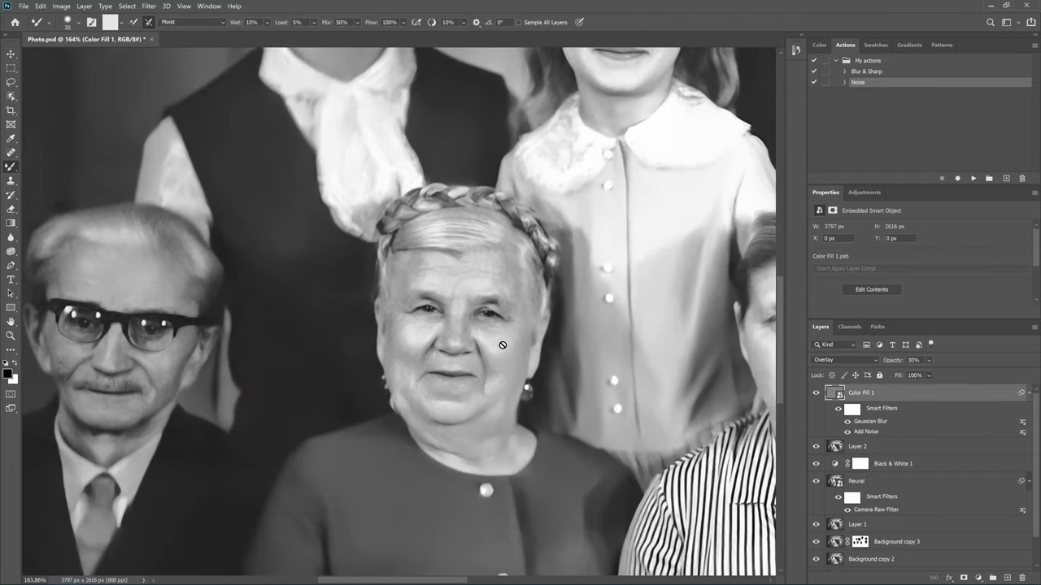
scroll(499, 345, "down", 1)
scroll(498, 348, "left", 2)
scroll(495, 349, "left", 2)
scroll(338, 321, "left", 1)
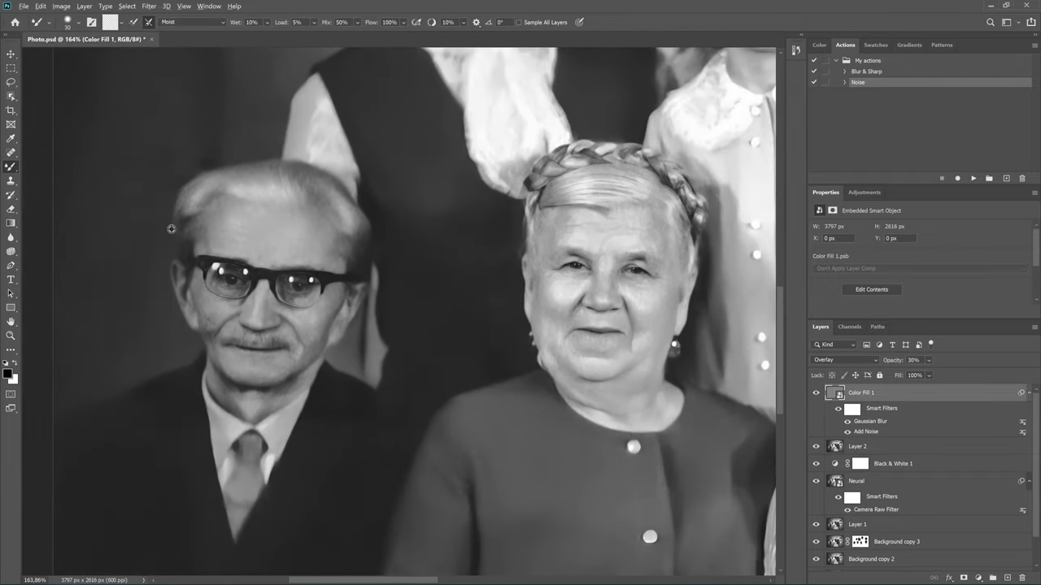
scroll(197, 236, "up", 3)
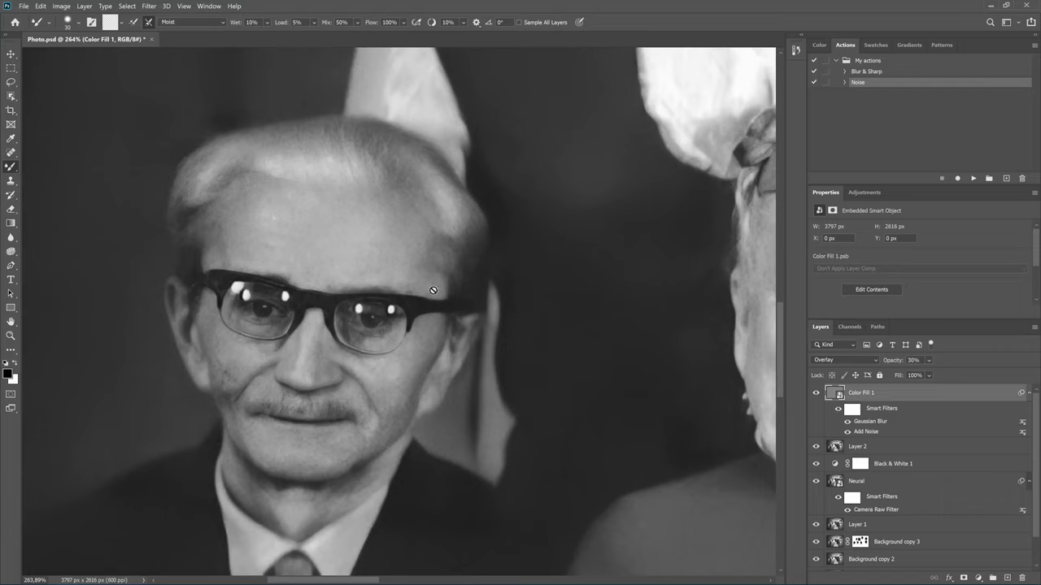
left_click(318, 231)
left_click(605, 241)
left_click(837, 446)
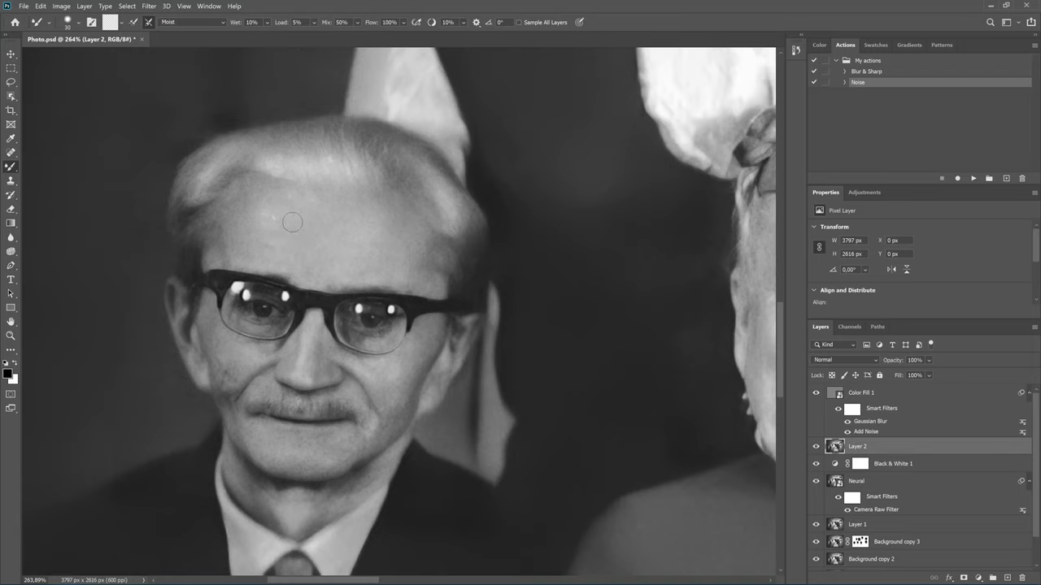
Smooth the dark forehead spot on the old man and the cheek of the woman beside him.
left_click_drag(284, 220, 262, 219)
left_click_drag(485, 416, 163, 423)
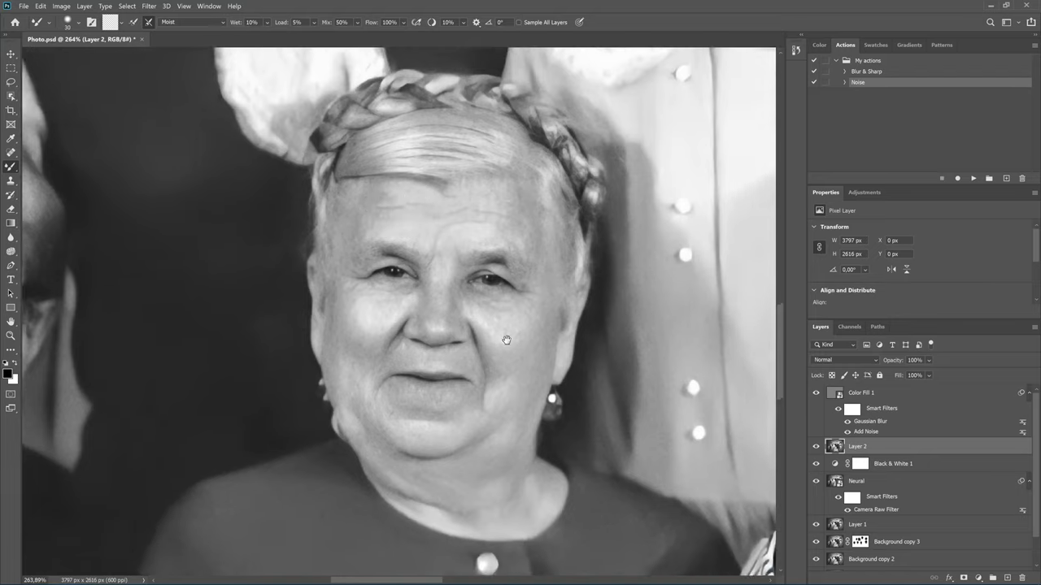
scroll(514, 344, "down", 3)
scroll(514, 344, "right", 3)
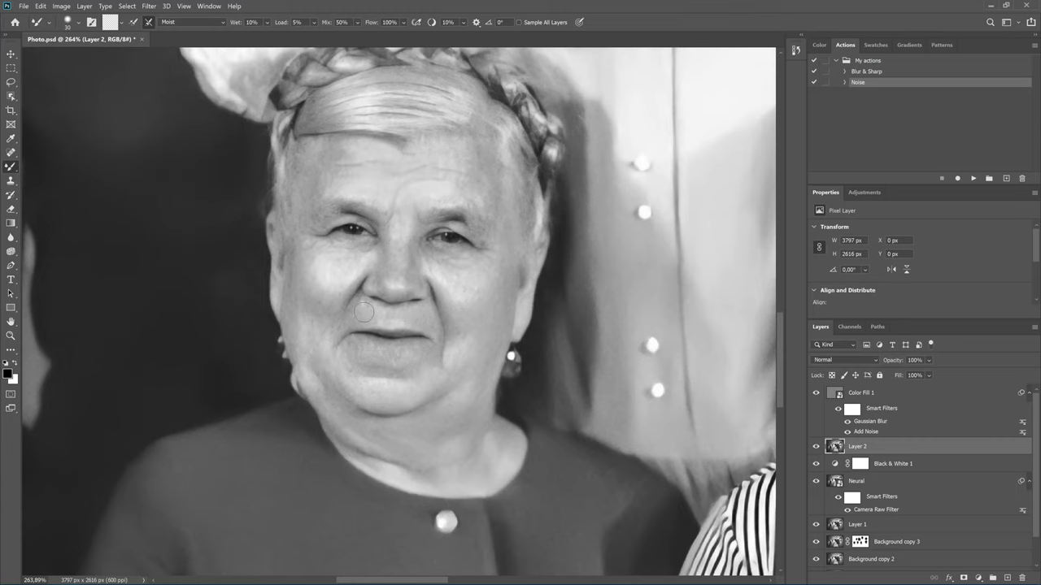
key("bracketleft")
left_click_drag(450, 275, 441, 279)
Smooth the skin of the woman in the striped blouse, ending at brush size 30.
left_click_drag(565, 303, 138, 316)
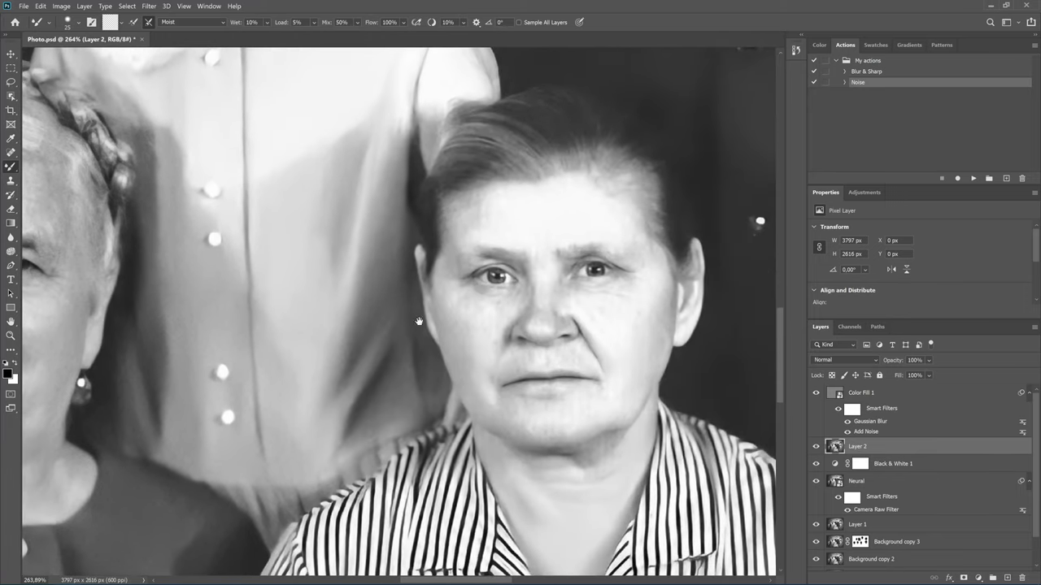
mouse_move(456, 341)
left_mouse_down()
mouse_move(293, 307)
mouse_move(293, 233)
left_mouse_up()
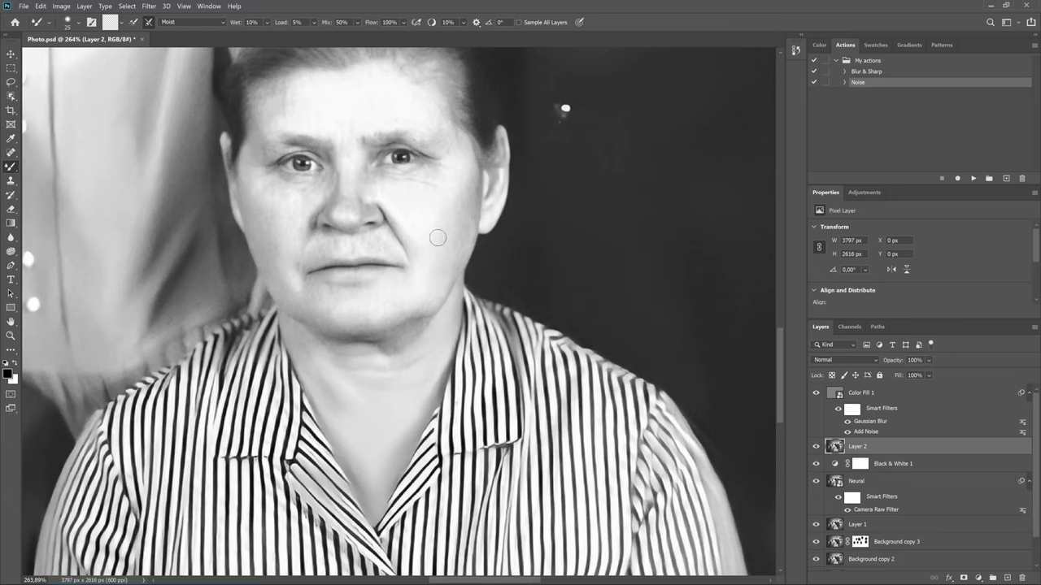
key("bracketright")
key("bracketright")
key("bracketleft")
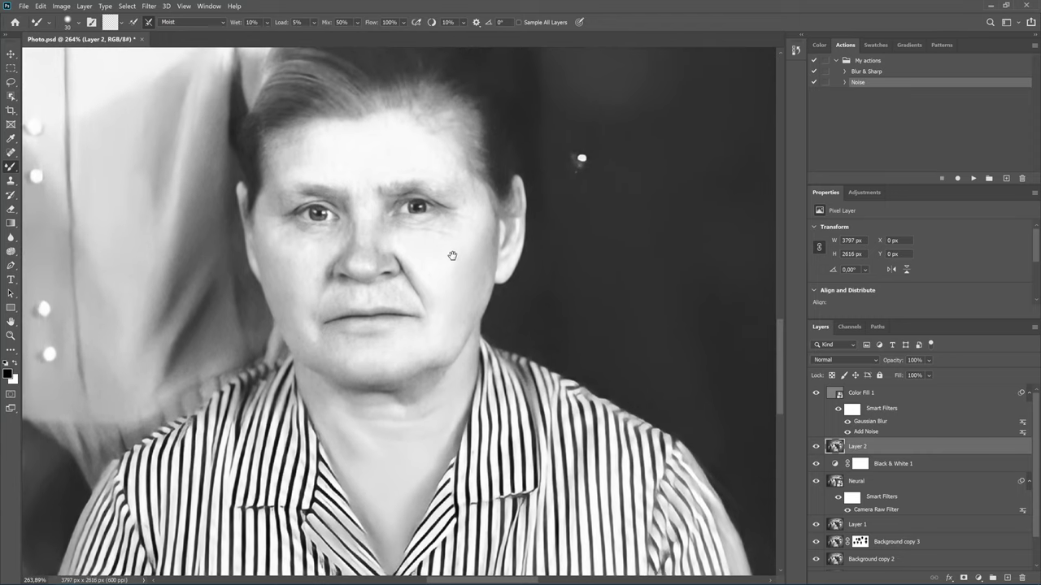
Smooth the girl's face and the standing man's face with the Mixer Brush.
left_click_drag(432, 179, 467, 411)
left_click_drag(301, 306, 367, 388)
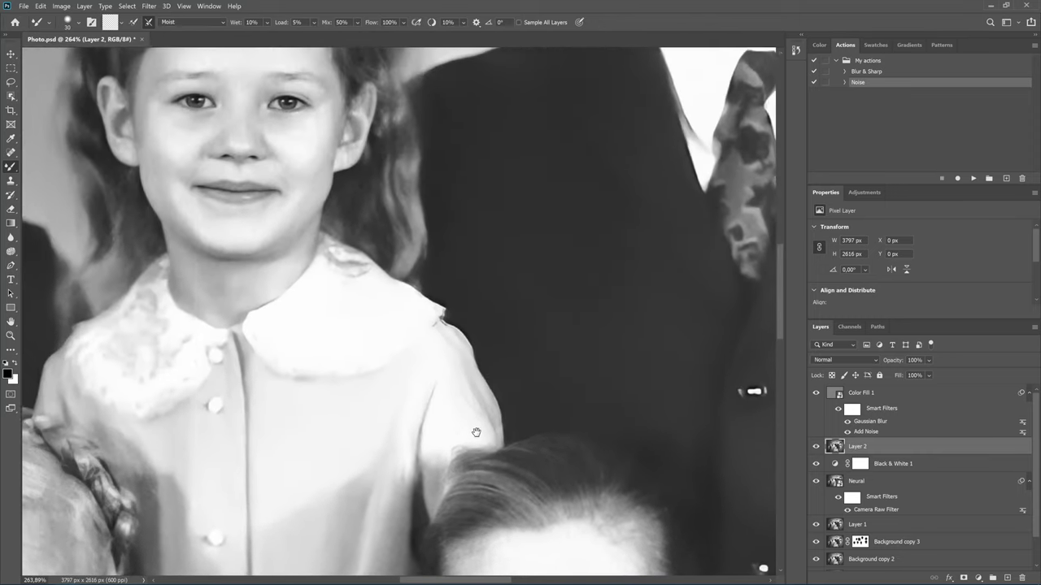
left_click_drag(353, 146, 353, 226)
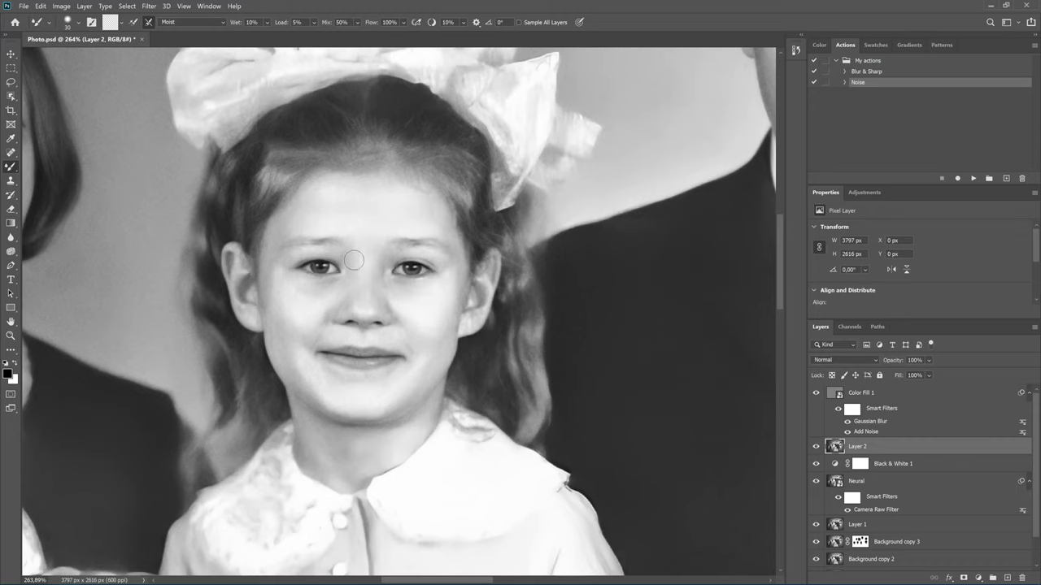
left_click_drag(457, 207, 293, 315)
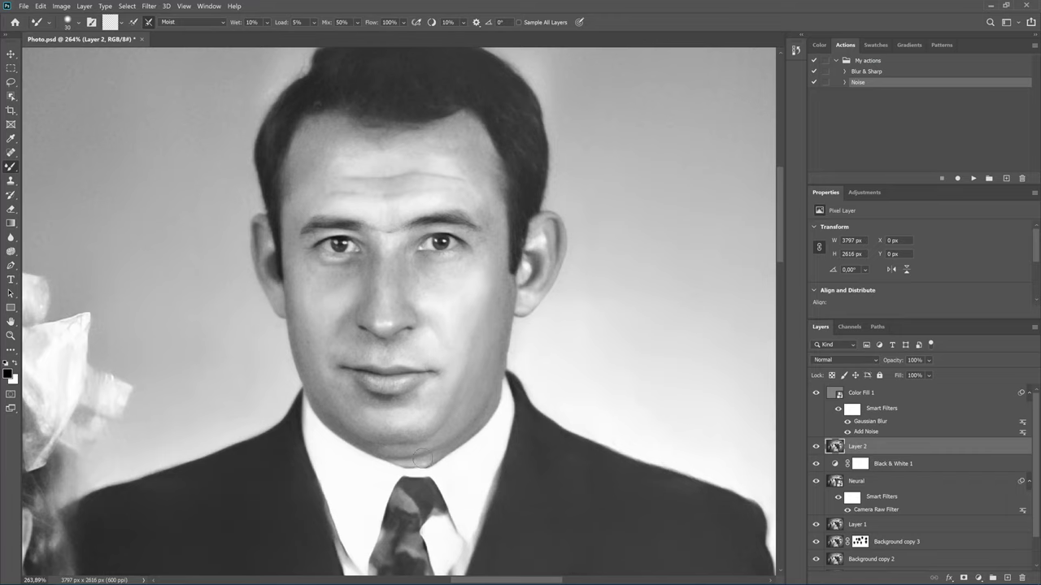
Smooth the faces of the woman in the patterned blouse and the seated man, then fit the image on screen.
mouse_move(476, 458)
left_mouse_down()
mouse_move(588, 512)
mouse_move(174, 480)
left_mouse_up()
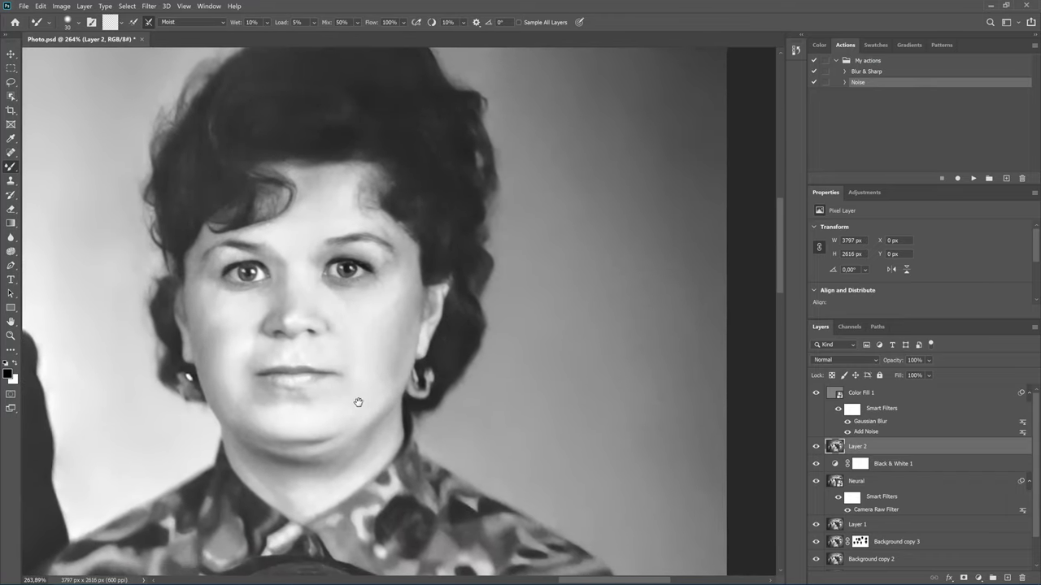
left_click_drag(358, 403, 364, 394)
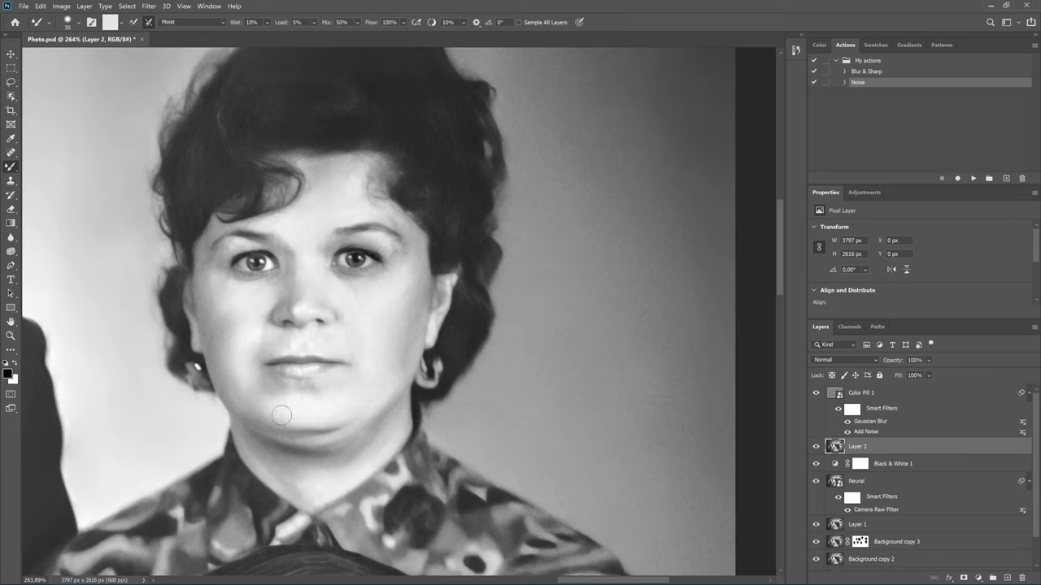
left_click_drag(358, 459, 466, 280)
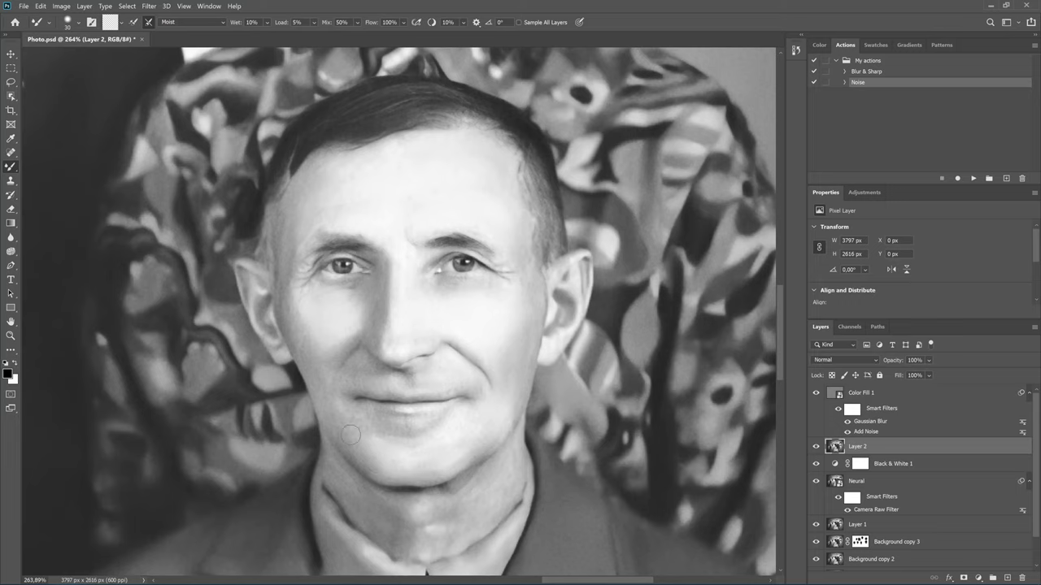
scroll(393, 472, "down", 3)
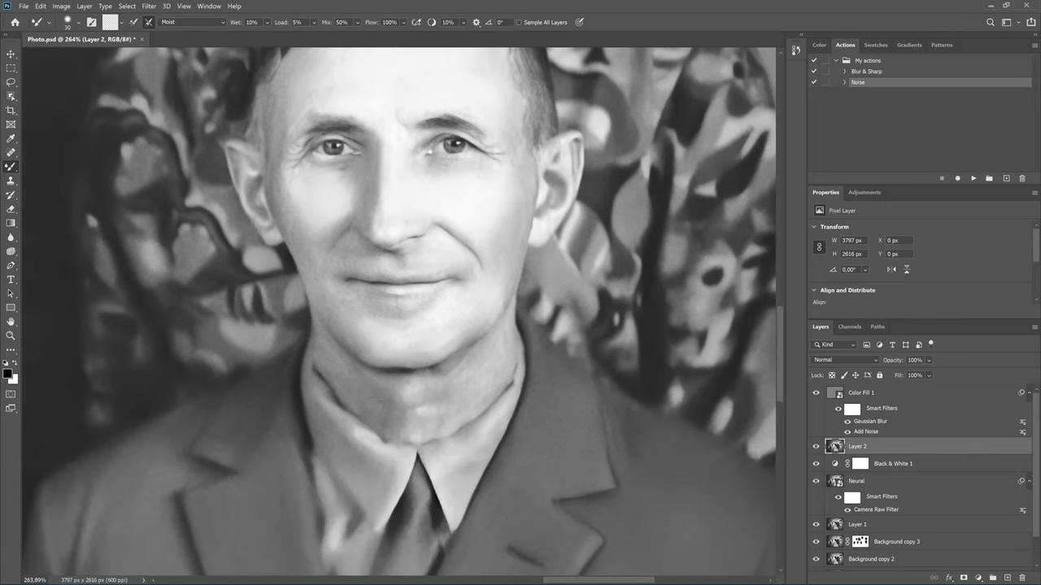
left_click_drag(337, 377, 502, 468)
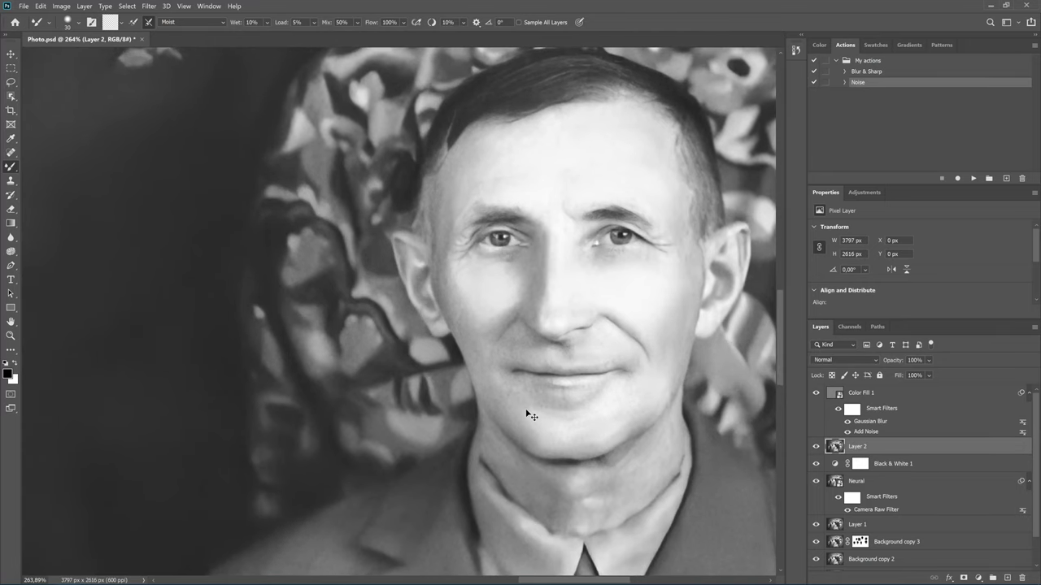
key("ctrl+0")
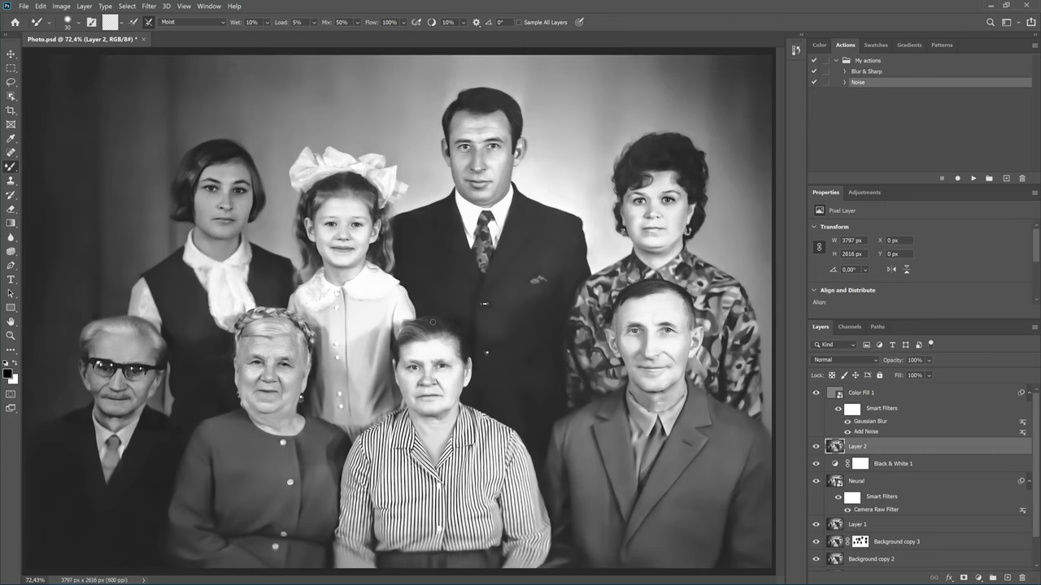
Compare against the sepia original, then zoom to about 80% and centre the family photo.
scroll(372, 254, "down", 3)
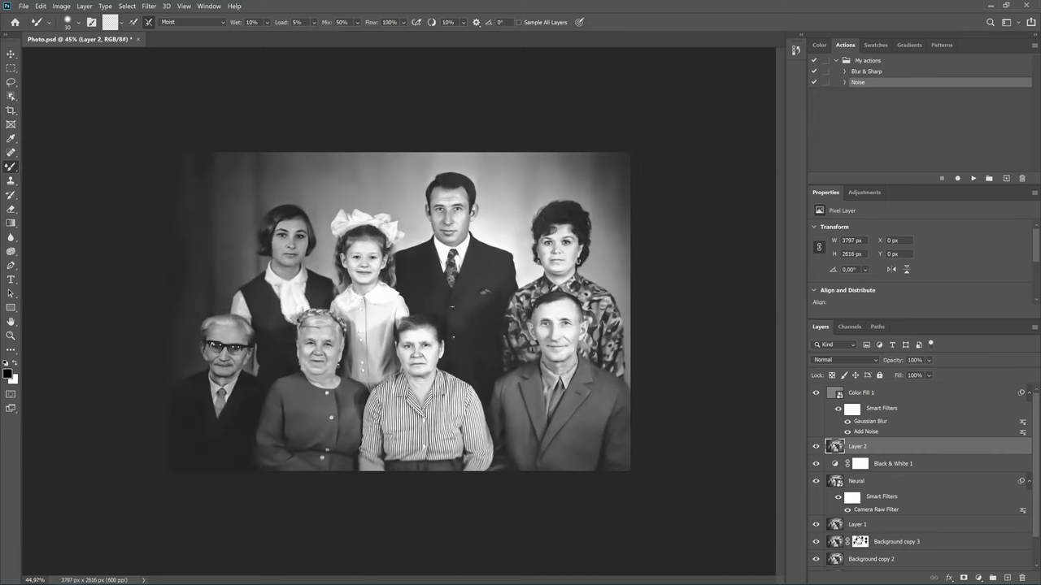
scroll(817, 558, "down", 2)
left_click(816, 563, "alt")
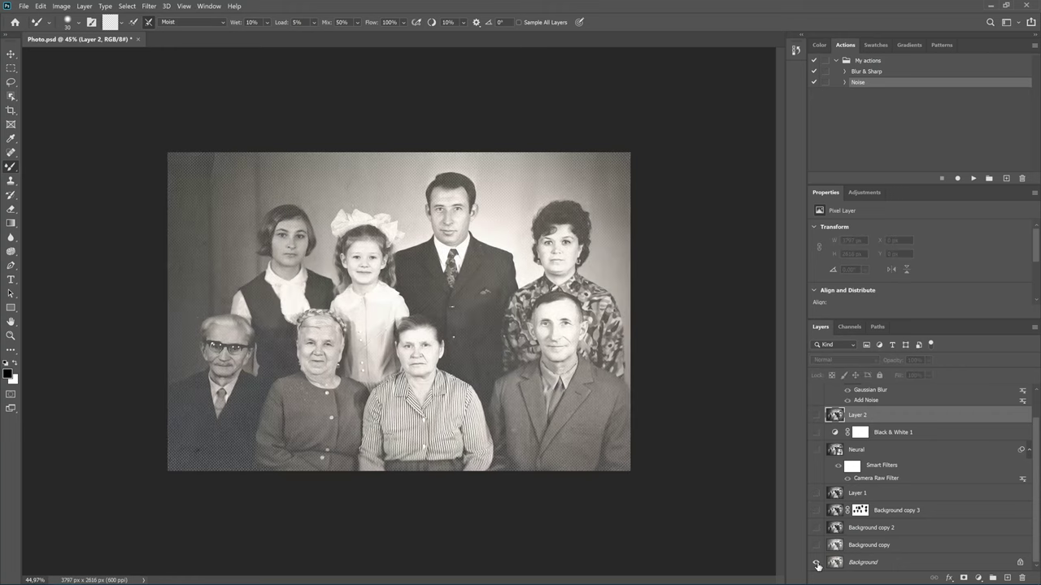
left_click(816, 562, "alt")
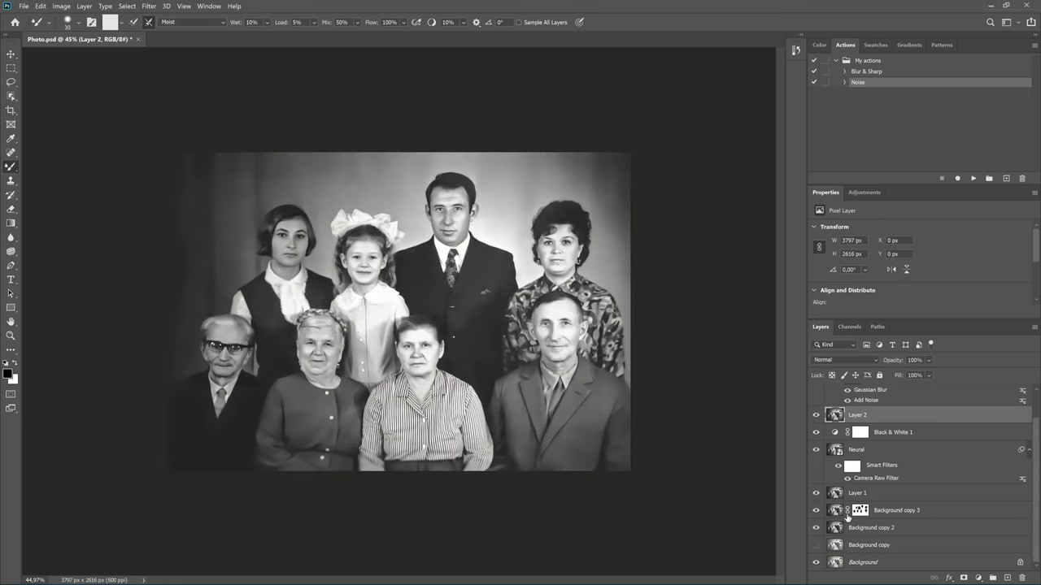
scroll(847, 518, "up", 2)
scroll(388, 285, "up", 3)
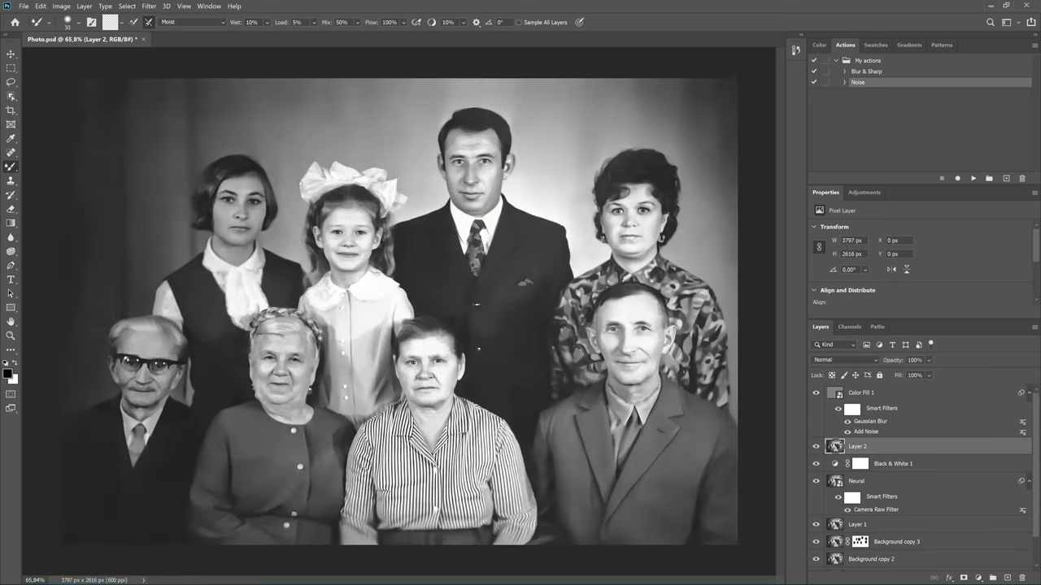
scroll(387, 284, "up", 2)
left_click_drag(323, 146, 312, 230)
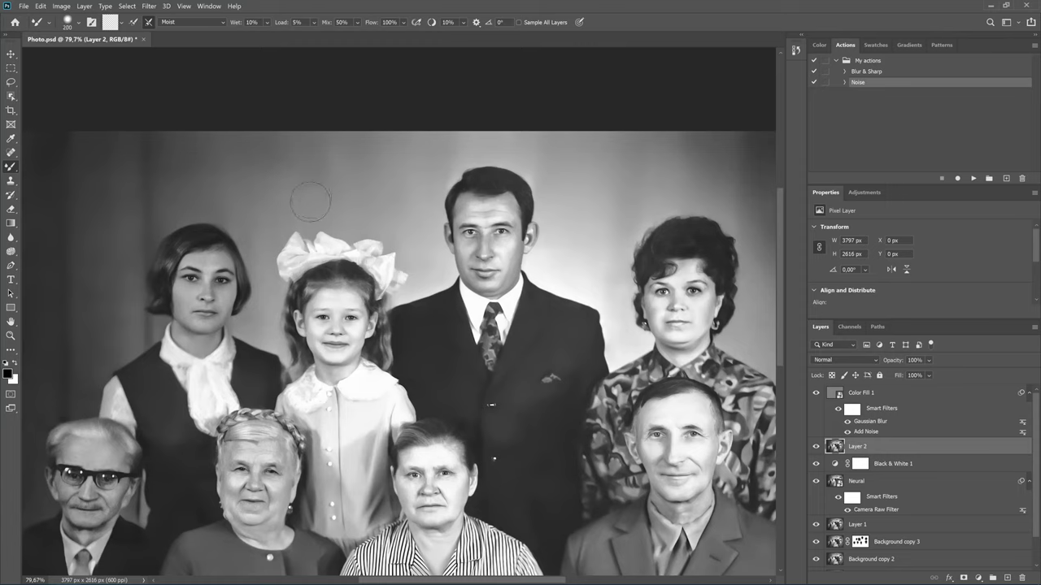
Smooth scratches on the background wall across the left side, the right man and the back row.
left_click_drag(302, 174, 325, 117)
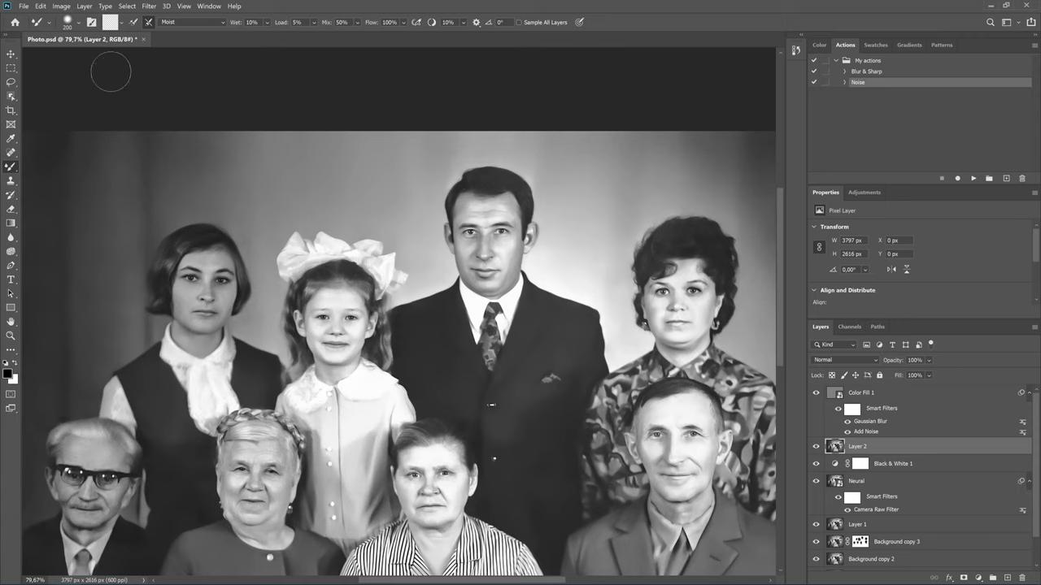
mouse_move(146, 209)
left_mouse_down()
mouse_move(269, 296)
mouse_move(227, 254)
mouse_move(200, 106)
mouse_move(200, 261)
mouse_move(219, 193)
mouse_move(224, 291)
mouse_move(195, 483)
mouse_move(189, 371)
mouse_move(184, 435)
mouse_move(193, 448)
mouse_move(273, 292)
mouse_move(232, 191)
mouse_move(220, 358)
mouse_move(221, 248)
mouse_move(295, 304)
mouse_move(284, 304)
mouse_move(269, 393)
mouse_move(302, 210)
left_mouse_up()
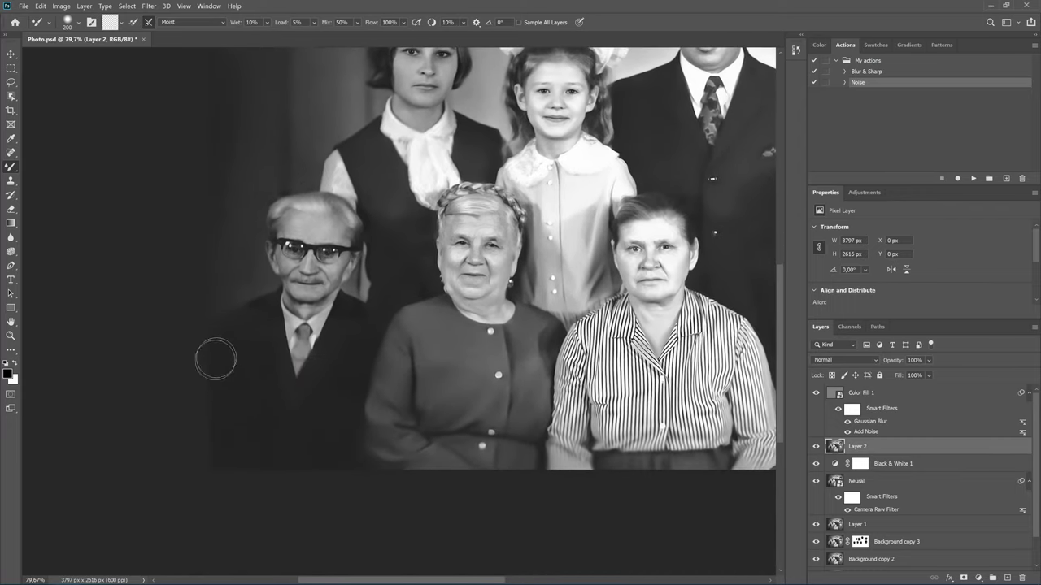
left_click_drag(463, 411, 118, 387)
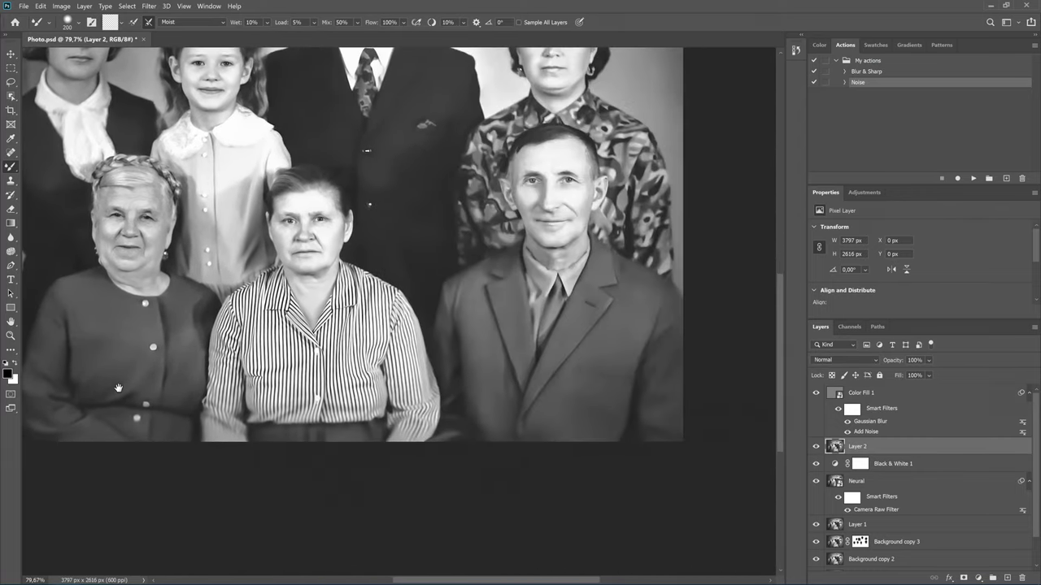
mouse_move(555, 146)
left_mouse_down()
mouse_move(403, 297)
mouse_move(340, 439)
left_mouse_up()
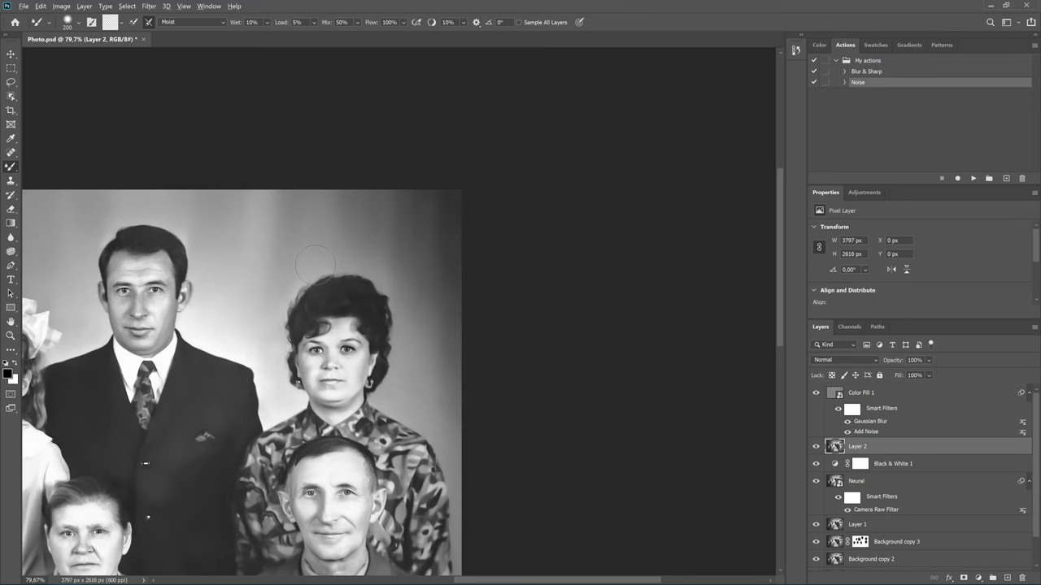
scroll(315, 262, "down", 5)
scroll(414, 210, "up", 2)
scroll(464, 203, "up", 2)
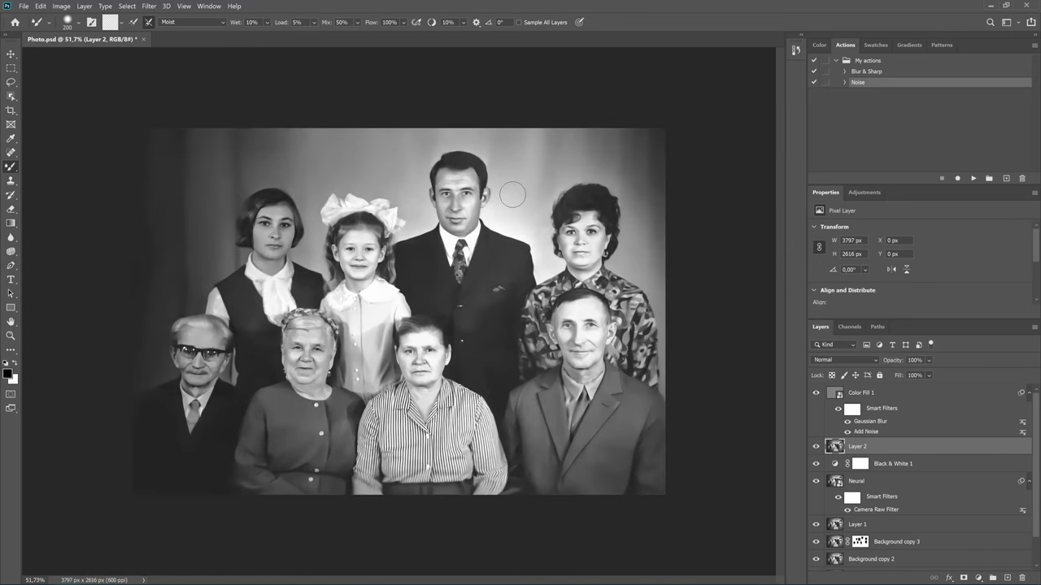
scroll(819, 563, "down", 1)
Compare with the original, then smooth the wall around the back-row man with an 80-pixel brush.
left_click(817, 563, "alt")
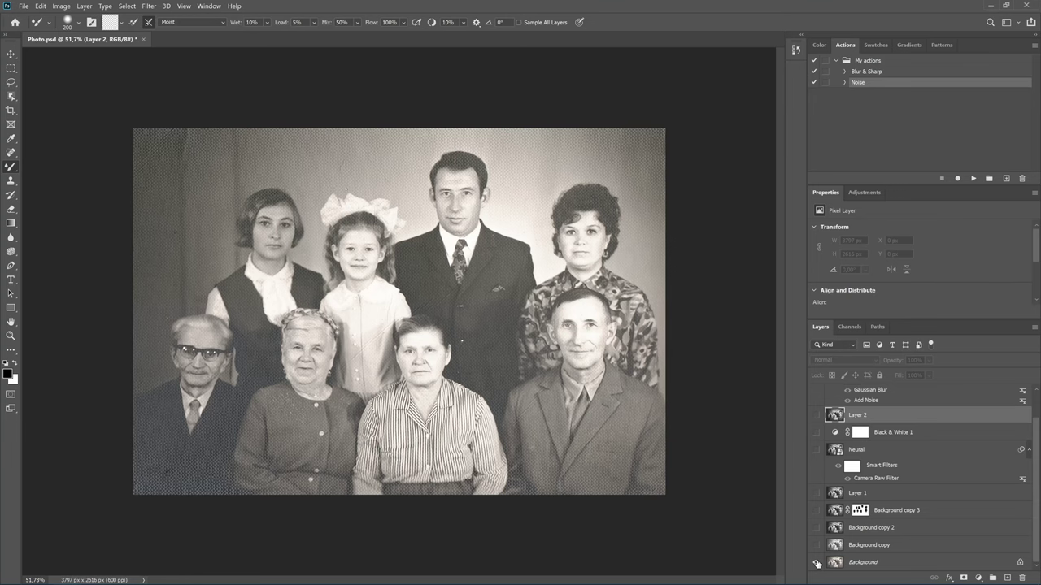
left_click(817, 563, "alt")
scroll(488, 244, "up", 2)
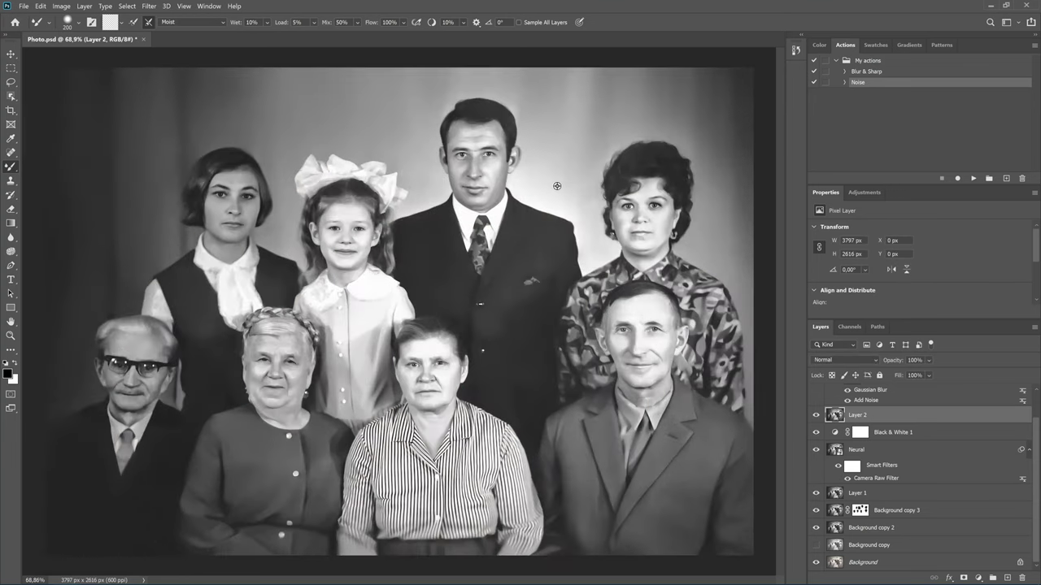
scroll(520, 211, "up", 1)
left_click_drag(517, 197, 390, 379)
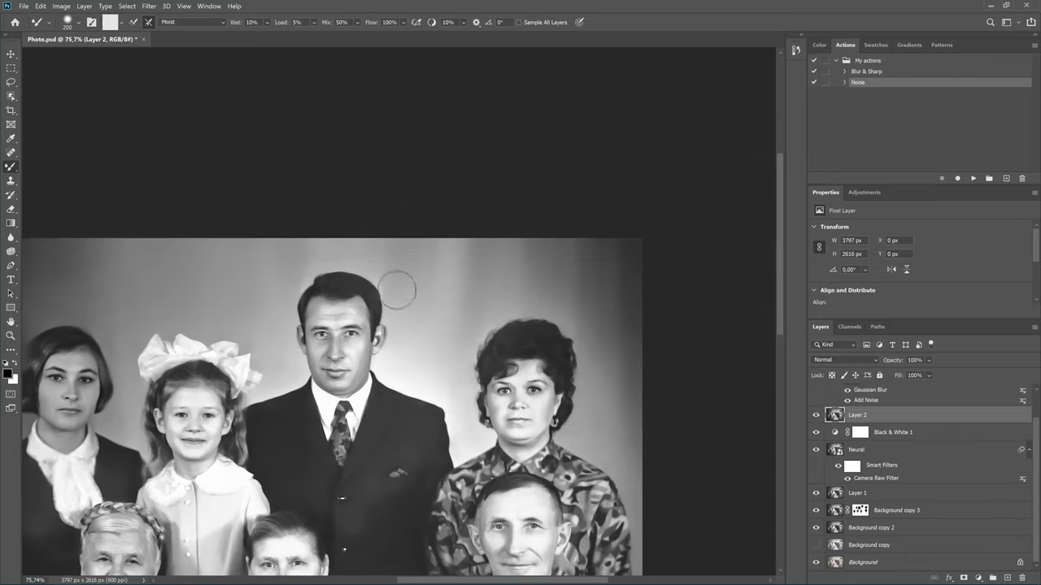
scroll(395, 284, "up", 4)
scroll(396, 282, "up", 2)
scroll(395, 282, "down", 1)
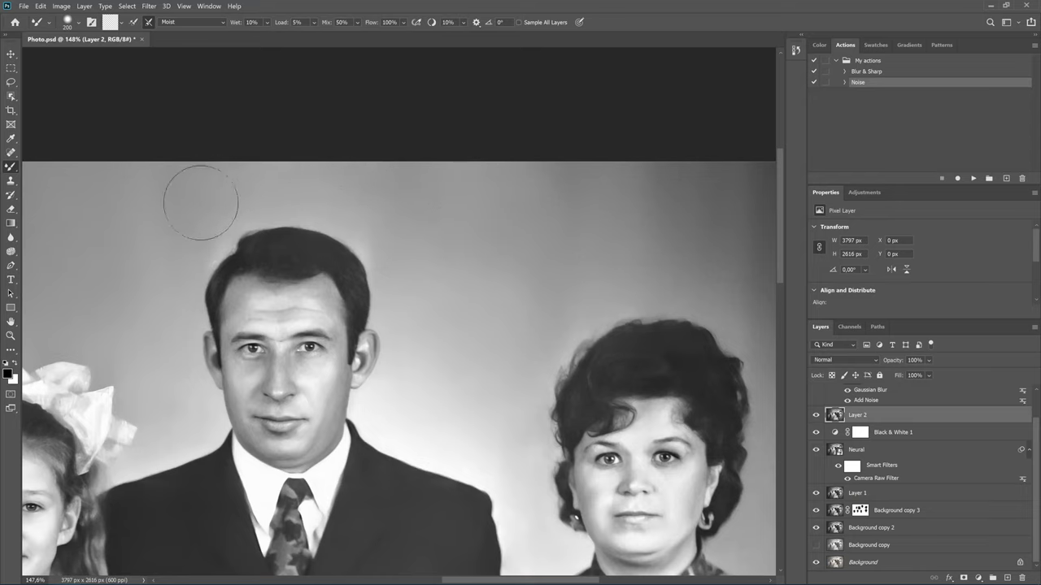
key("bracketleft")
key("bracketleft")
key("bracketleft")
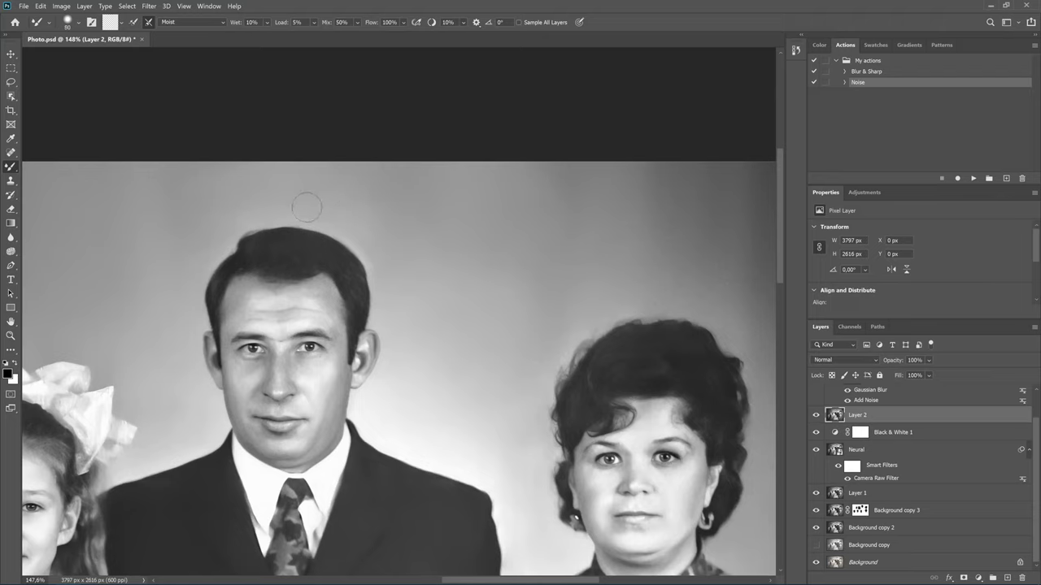
key("bracketright")
key("ctrl+0")
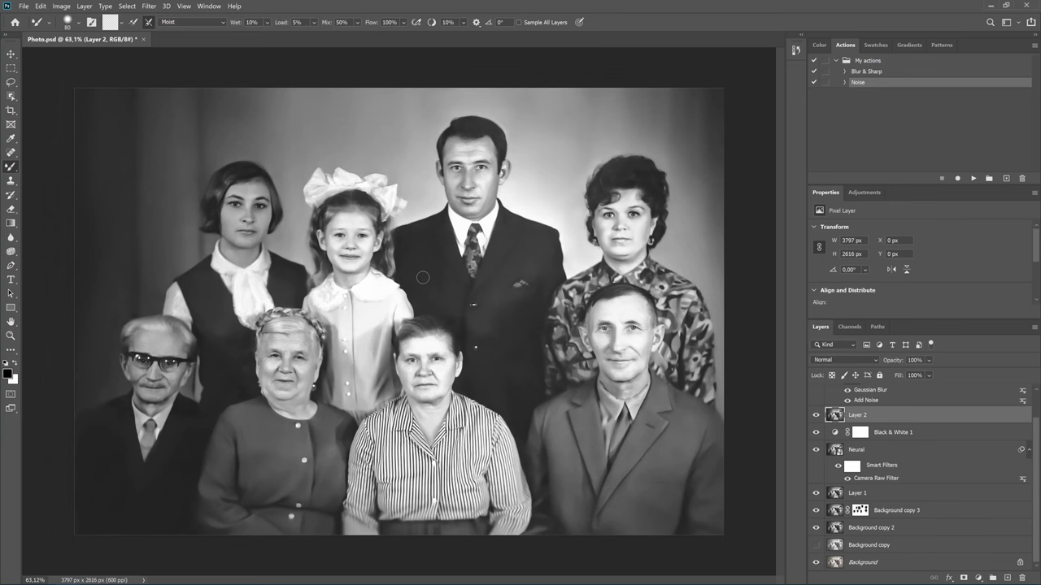
Toggle repeatedly between the sepia original and the retouched result, then zoom in on the girl's collar.
left_click(817, 564, "alt")
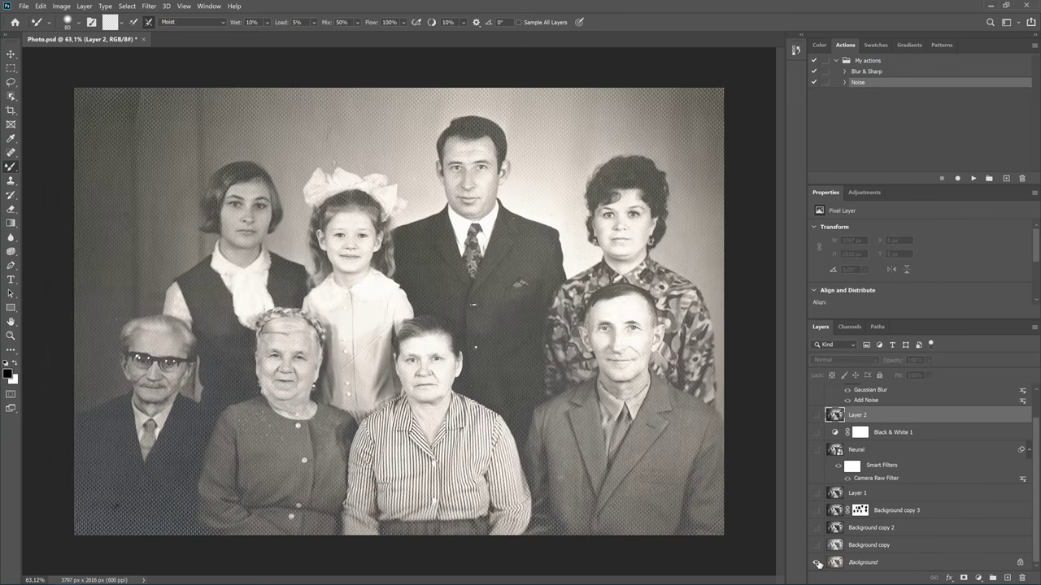
left_click(817, 563, "alt")
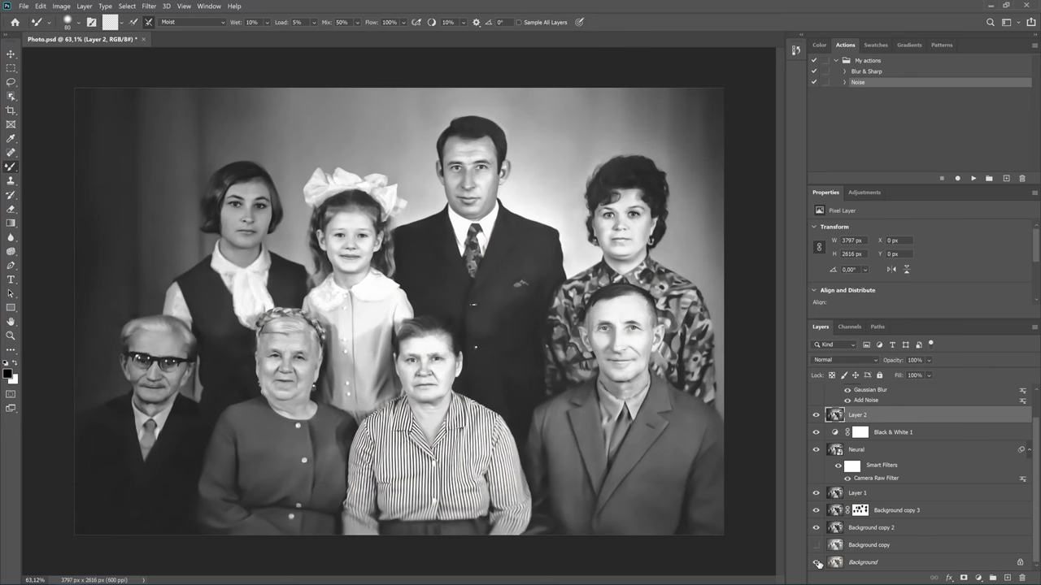
left_click(817, 564, "alt")
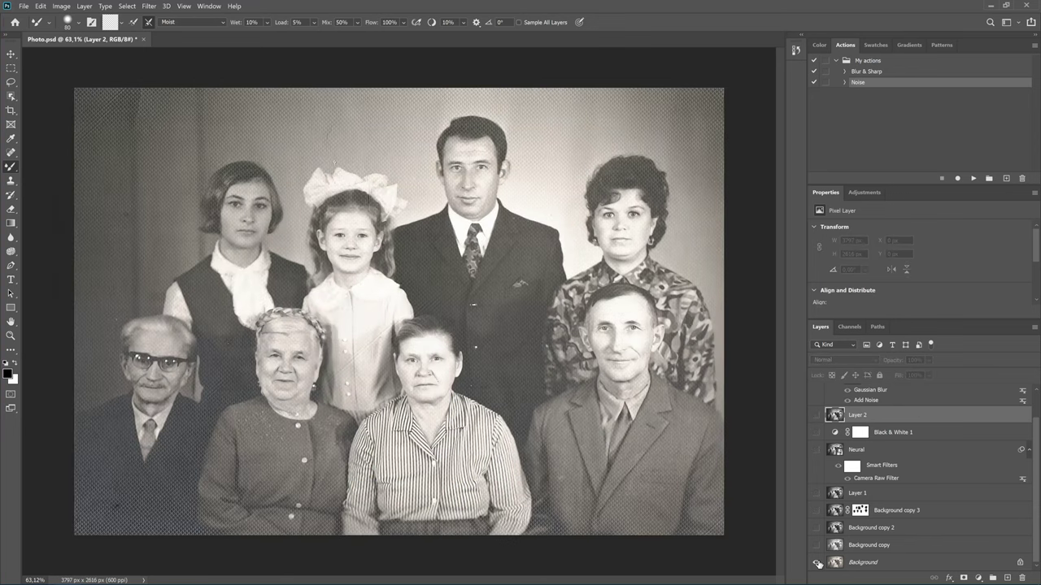
left_click(817, 564, "alt")
left_click(817, 563, "alt")
left_click(817, 564, "alt")
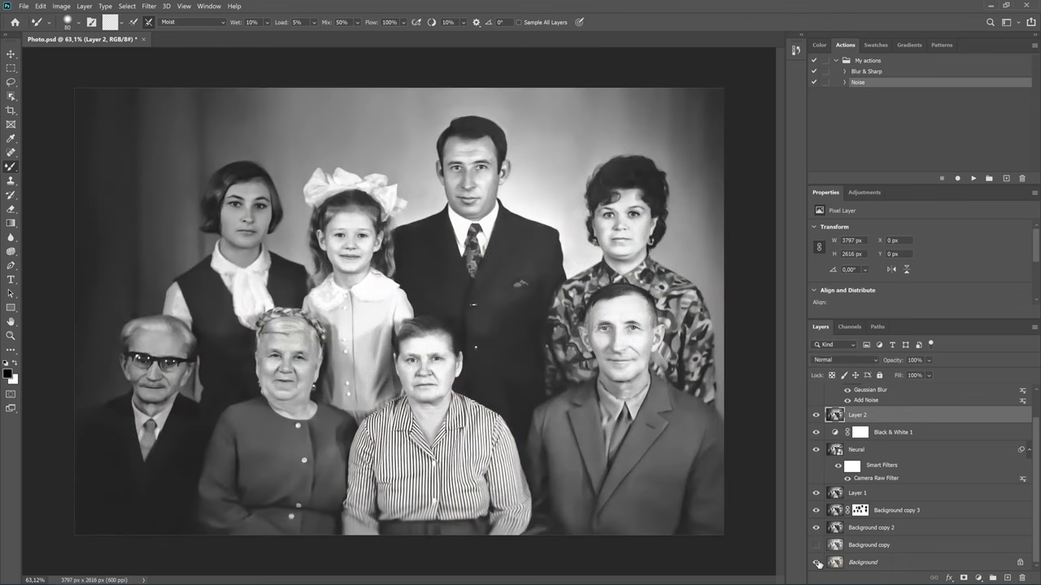
left_click(817, 564, "alt")
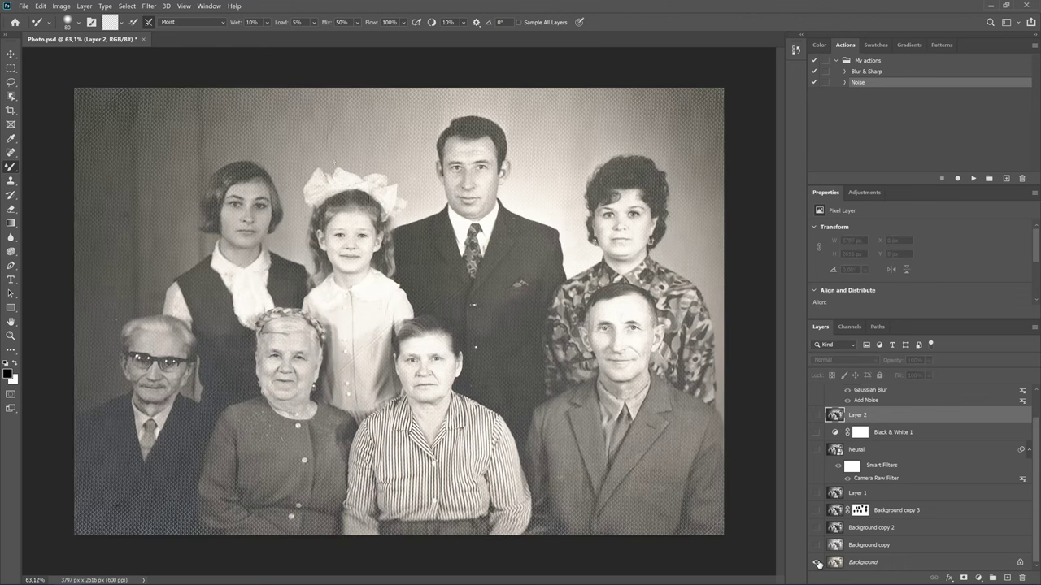
left_click(818, 563, "alt")
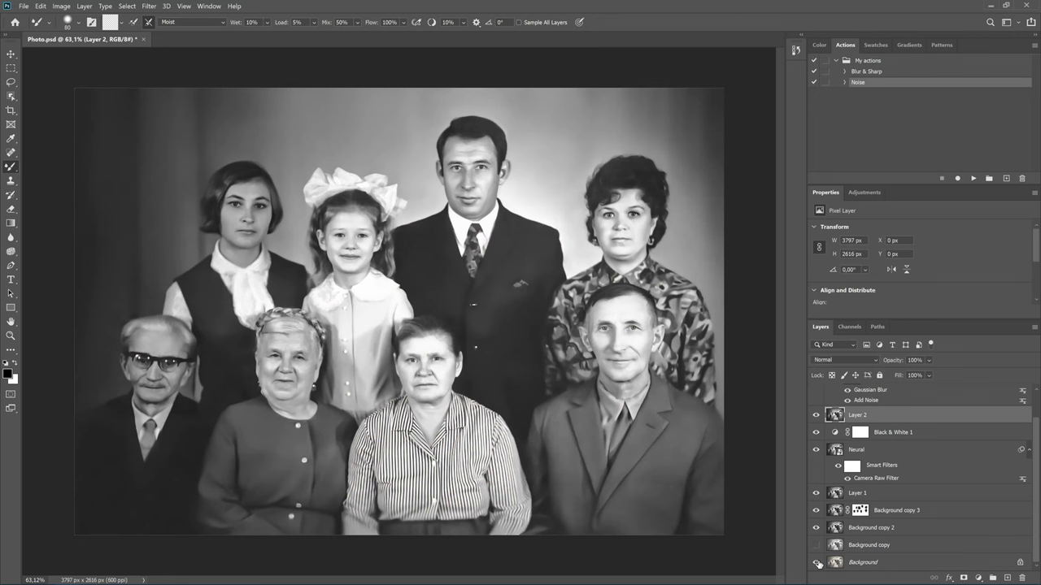
left_click(817, 563, "alt")
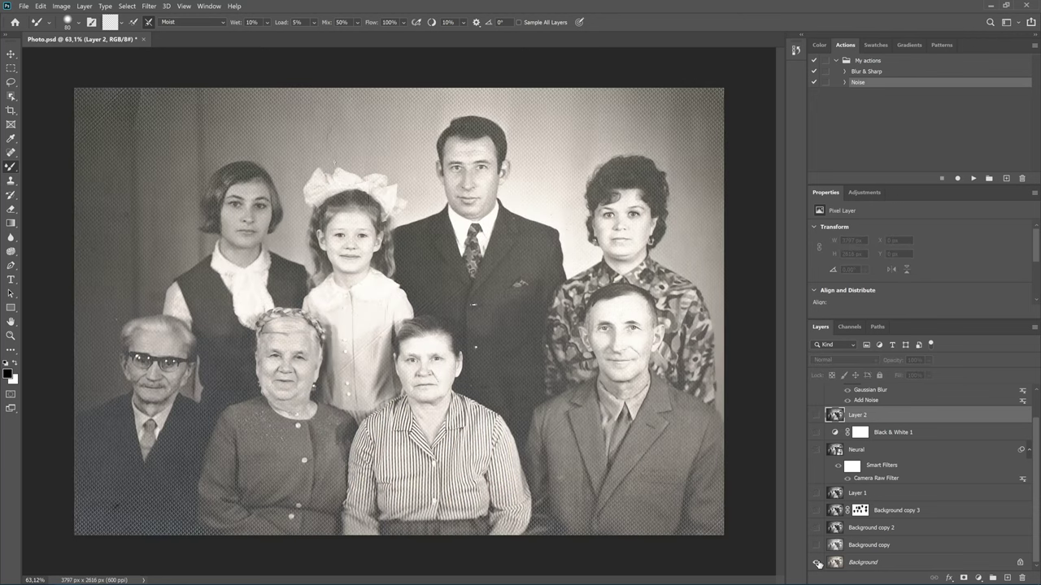
left_click(817, 563, "alt")
left_click(817, 563, "alt")
left_click(818, 563, "alt")
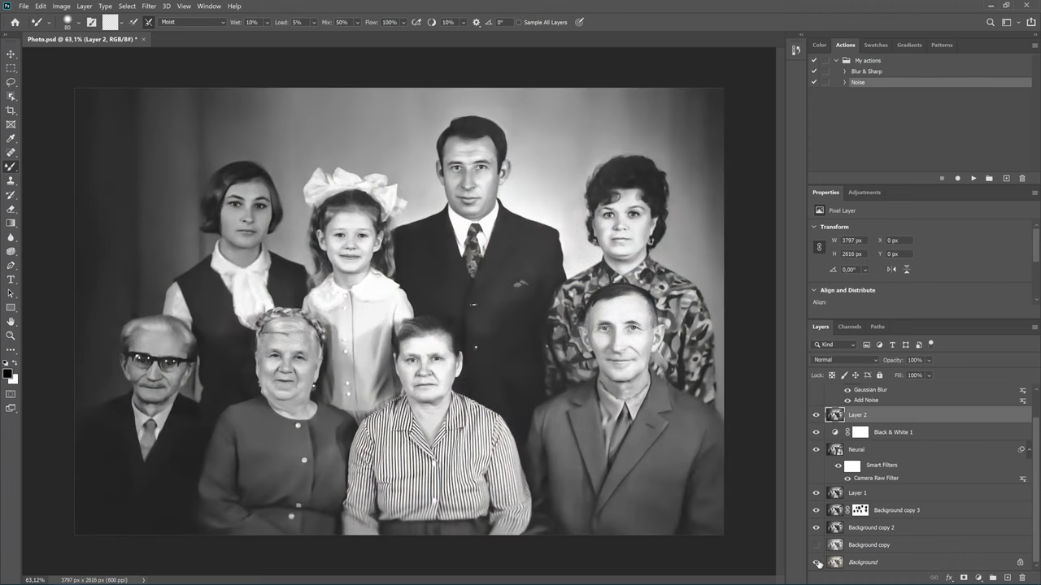
scroll(338, 285, "up", 5)
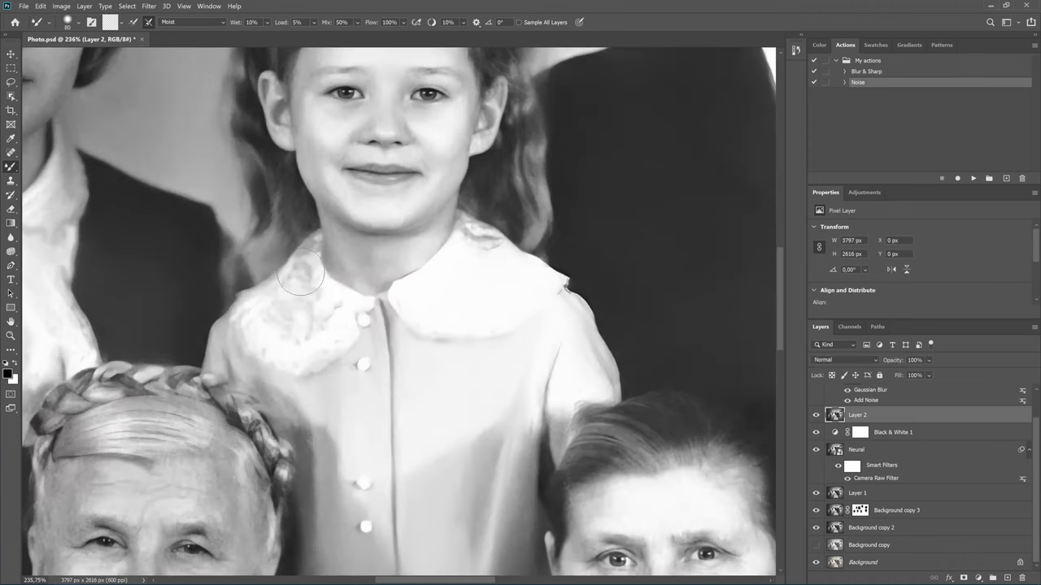
Outline the left lace collar with the Polygonal Lasso and copy it to a new layer.
left_click(12, 82)
left_click(68, 92)
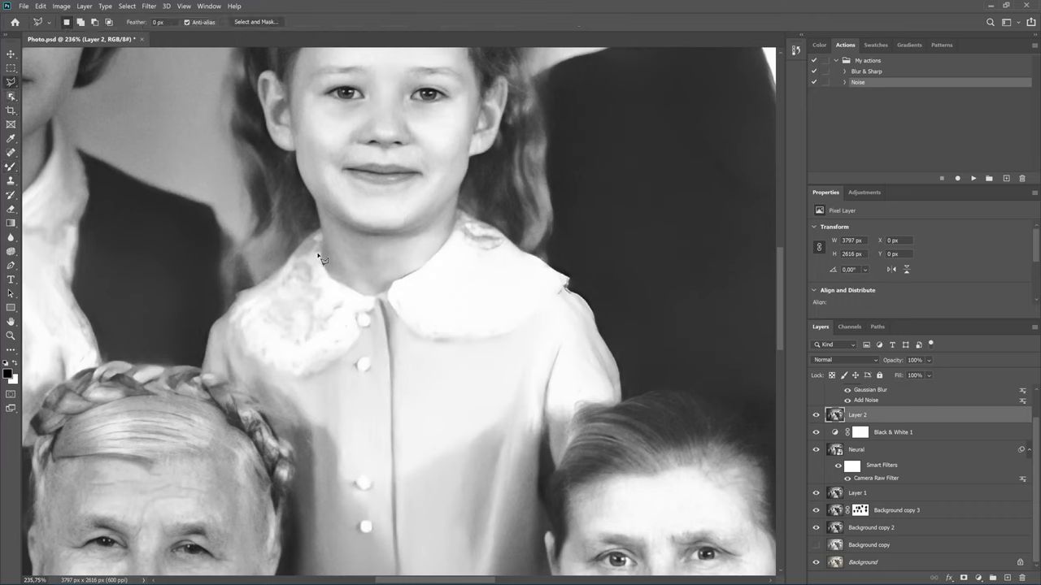
left_click(286, 355)
left_click(325, 338)
left_click(349, 298)
left_click(256, 337)
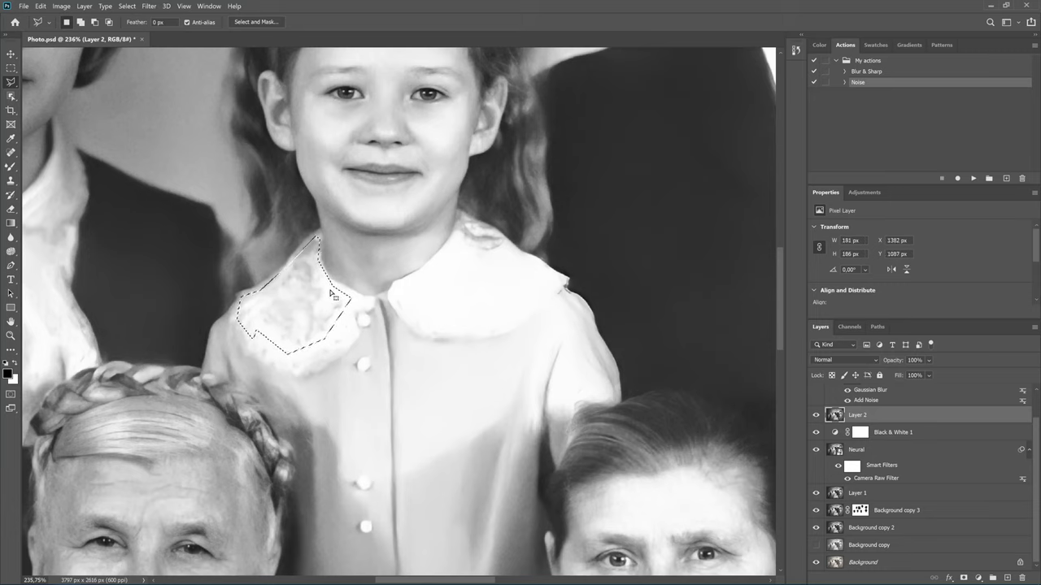
key("ctrl+j")
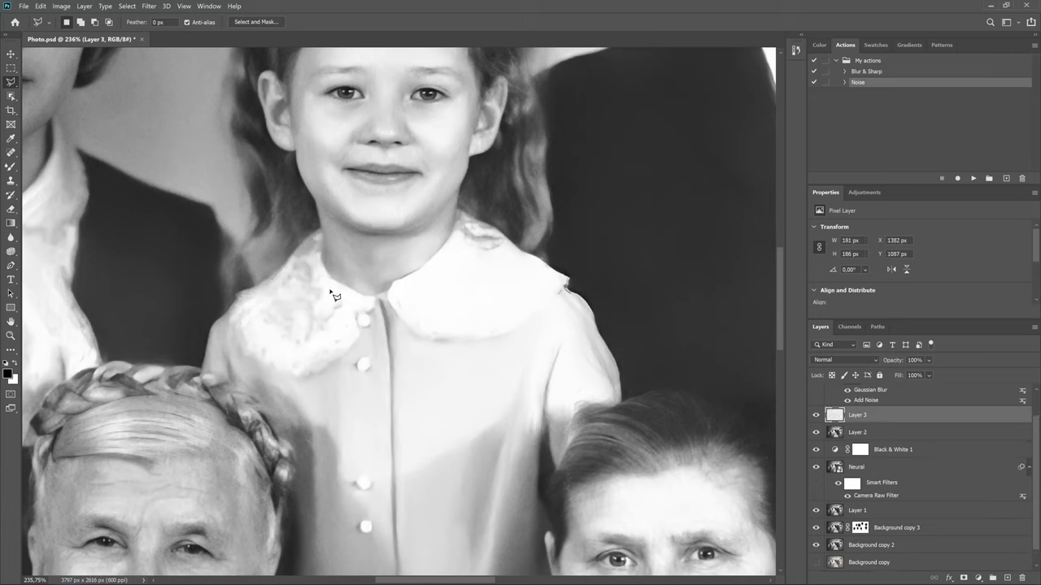
Flip the Layer 3 lace patch horizontally and position it over the right collar without warping.
key("ctrl+t")
right_click(304, 307)
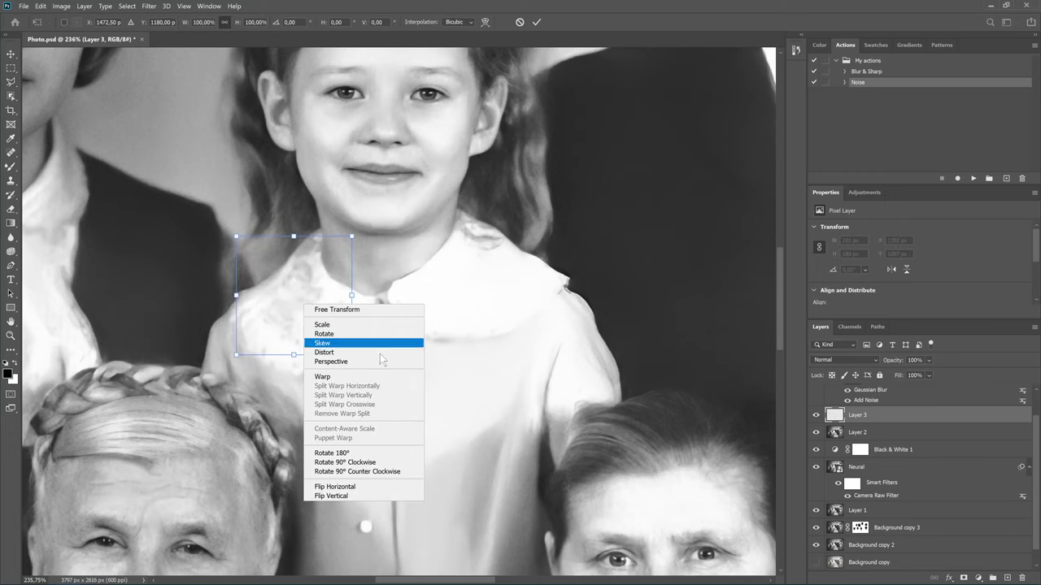
left_click(344, 487)
left_click_drag(298, 303, 487, 287)
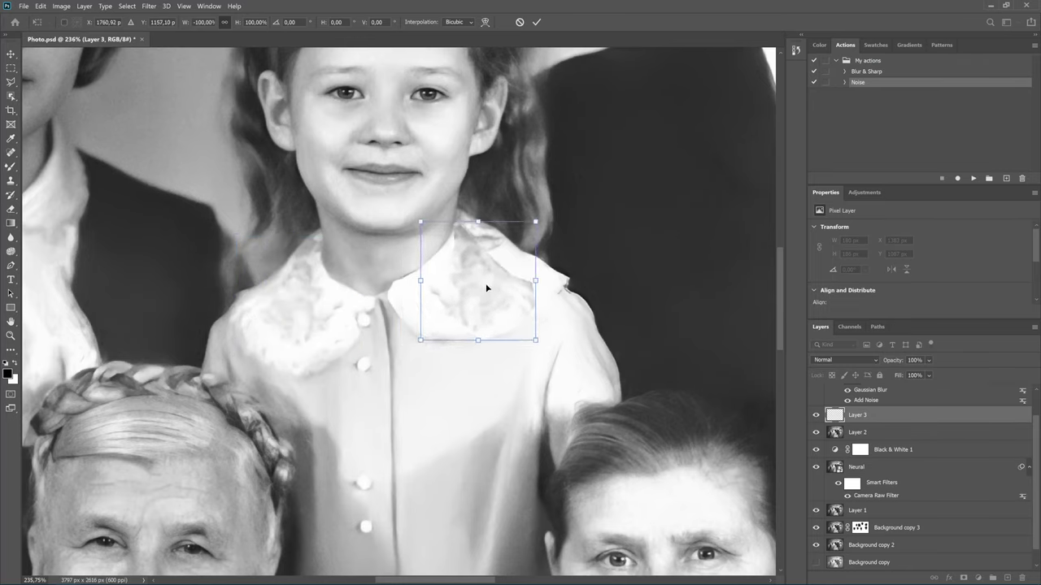
right_click(487, 287)
left_click(499, 363)
left_click_drag(485, 272, 462, 235)
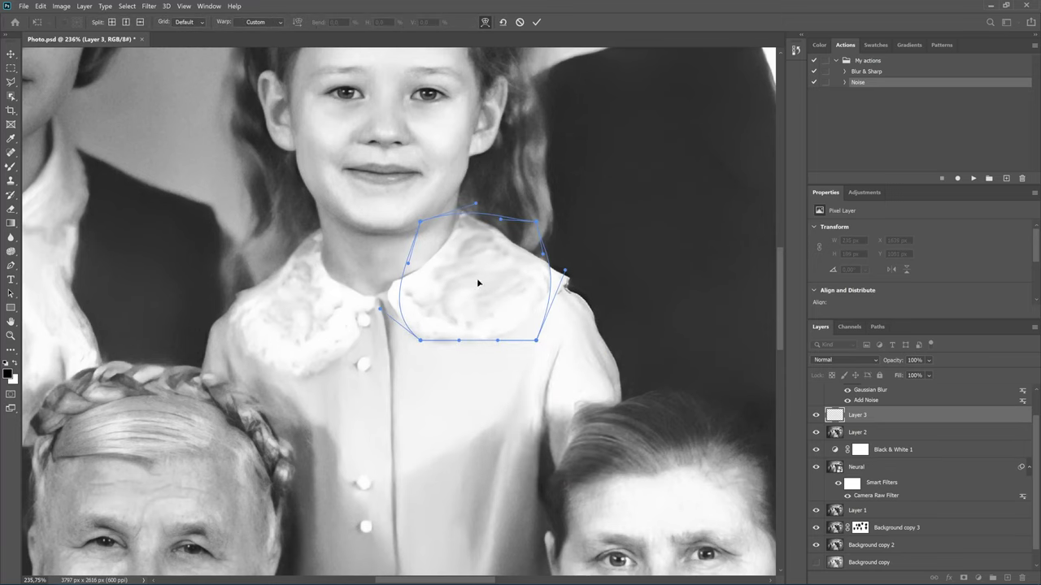
key("ctrl+z")
scroll(478, 283, "down", 2)
scroll(409, 298, "up", 3)
mouse_move(409, 298)
left_mouse_down()
mouse_move(372, 317)
mouse_move(414, 307)
left_mouse_up()
Commit the collar patch, add Layer 4 and set the Clone Stamp to sample Current & Below.
key("Return")
key("l")
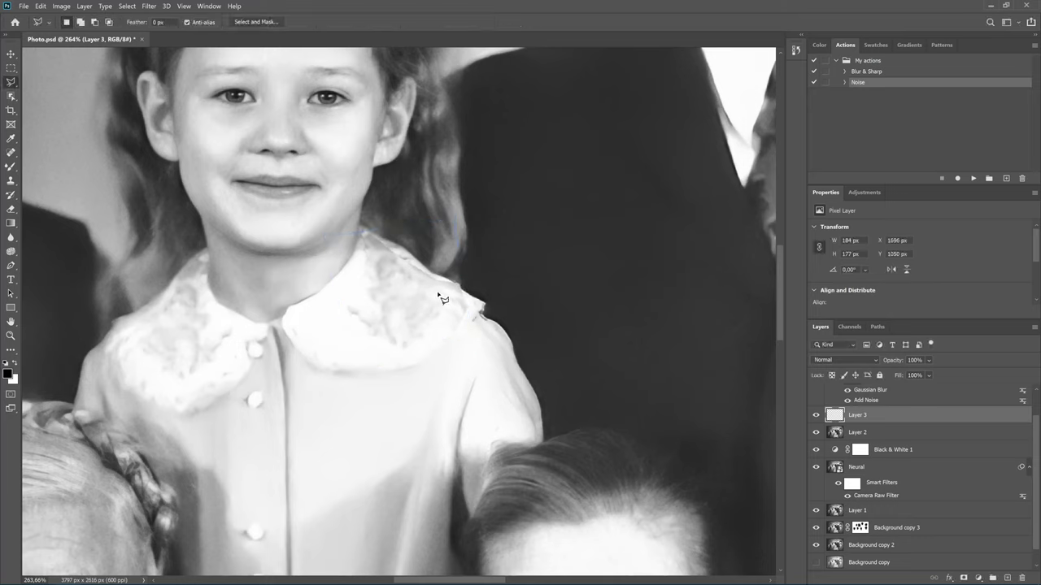
key("e")
left_click(67, 22)
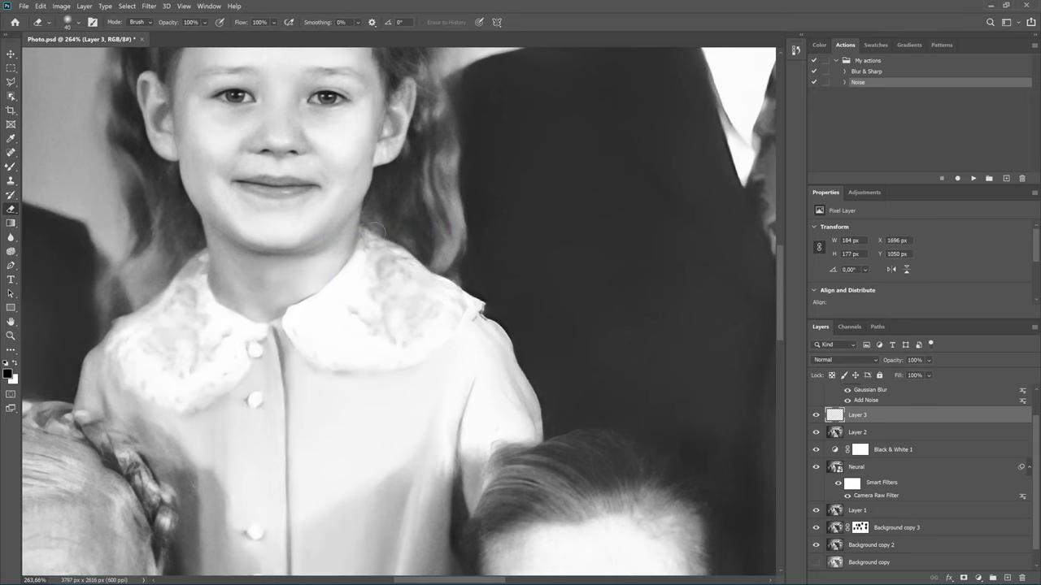
key("s")
left_click(1007, 578)
left_click(461, 22)
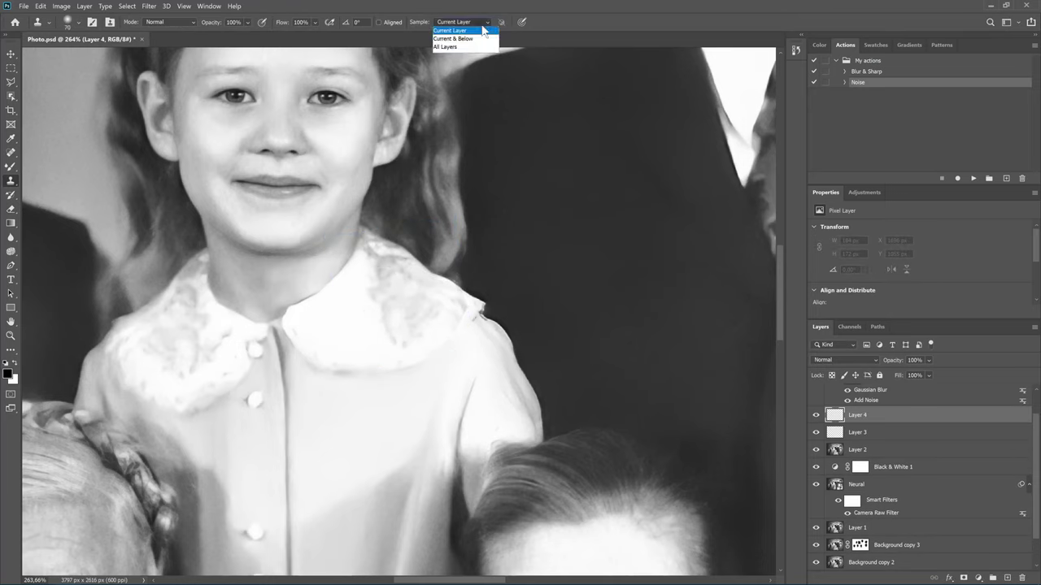
left_click(459, 32)
Hide Layer 4, merge the layers and paint grey lace squiggles on the right collar.
scroll(333, 329, "up", 2)
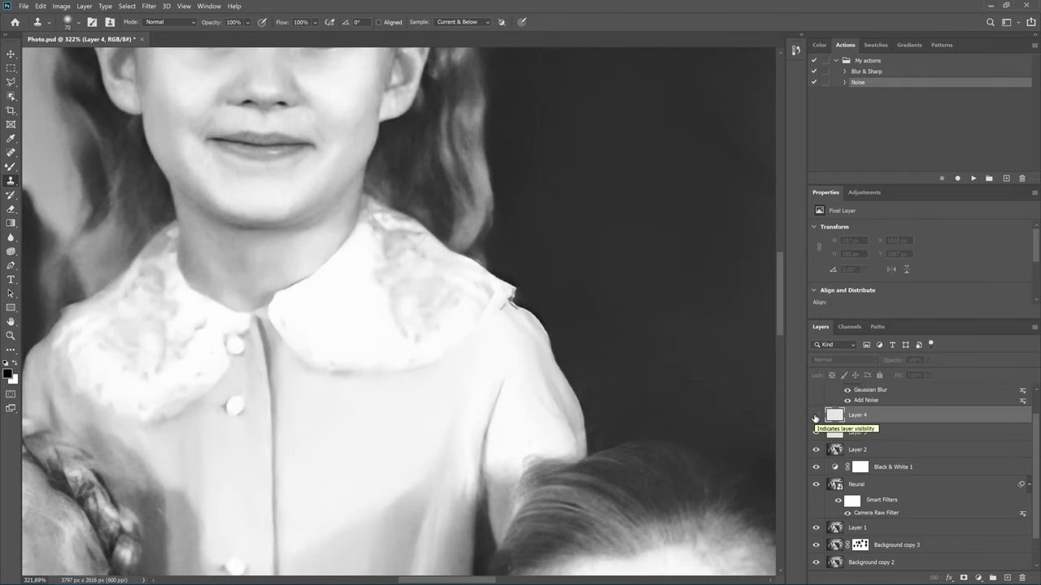
left_click(815, 415)
right_click(859, 450)
left_click(894, 448)
key("b")
scroll(320, 320, "up", 2)
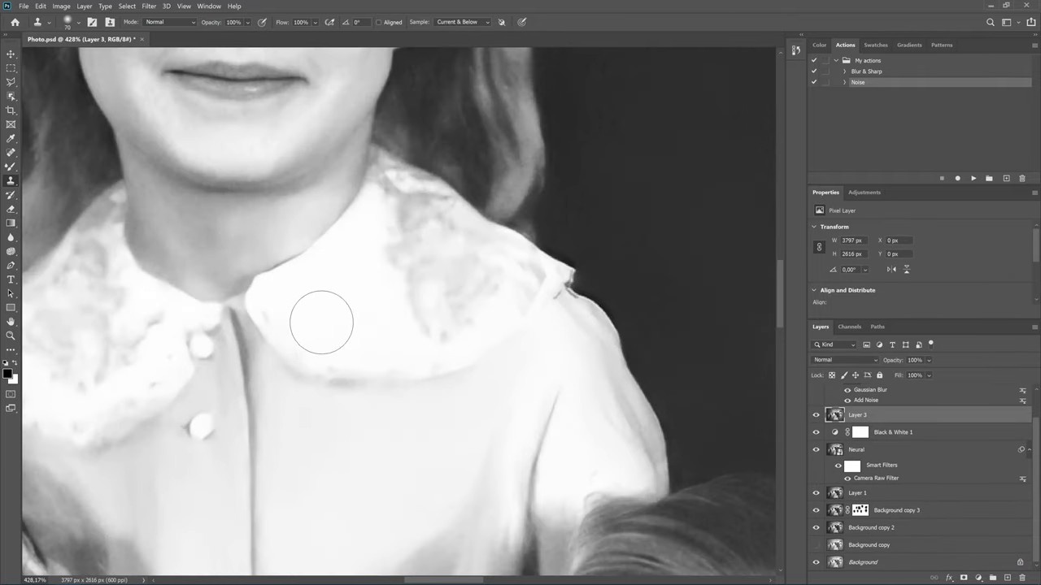
left_click_drag(306, 301, 469, 350)
left_click_drag(385, 254, 406, 325)
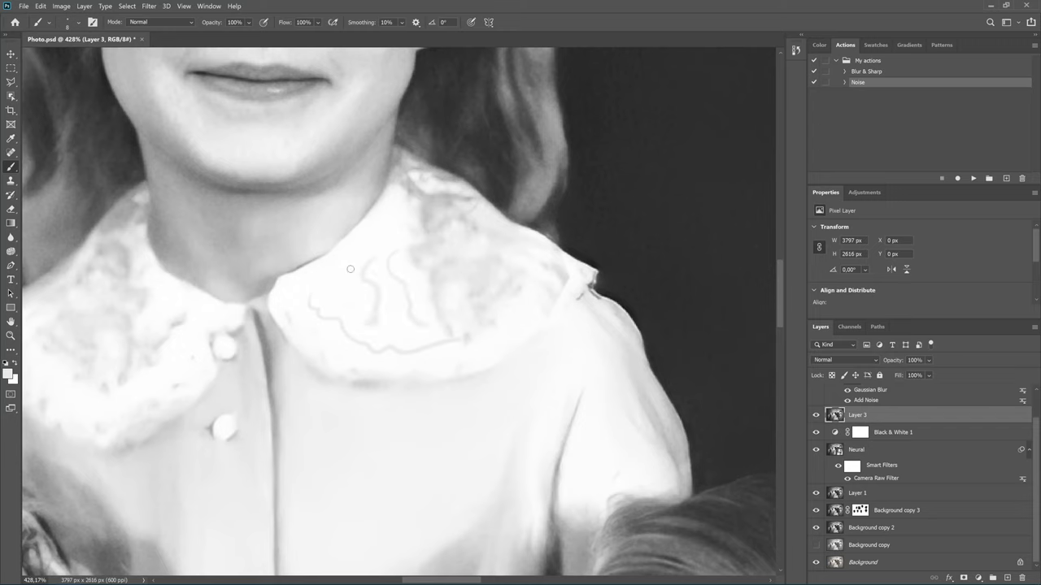
left_click_drag(329, 269, 354, 309)
left_click_drag(402, 210, 395, 326)
Sharpen the lace squiggles, then blend the right collar lace smoothly with the Mixer Brush.
key("r")
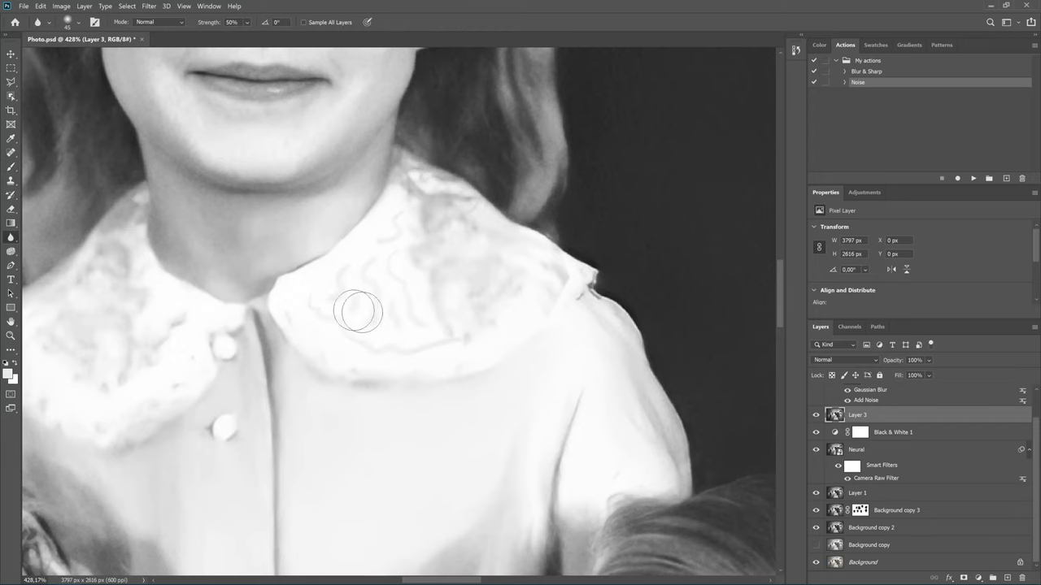
key("shift+r")
mouse_move(310, 315)
left_mouse_down()
mouse_move(430, 274)
mouse_move(337, 320)
left_mouse_up()
key("shift+r")
key("shift+r")
key("shift+b")
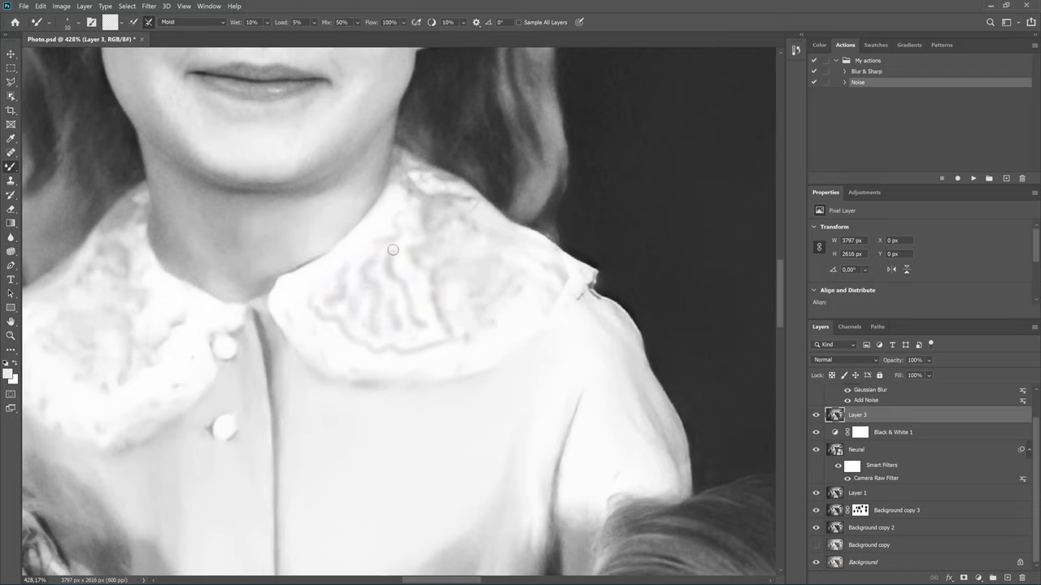
left_click(77, 22)
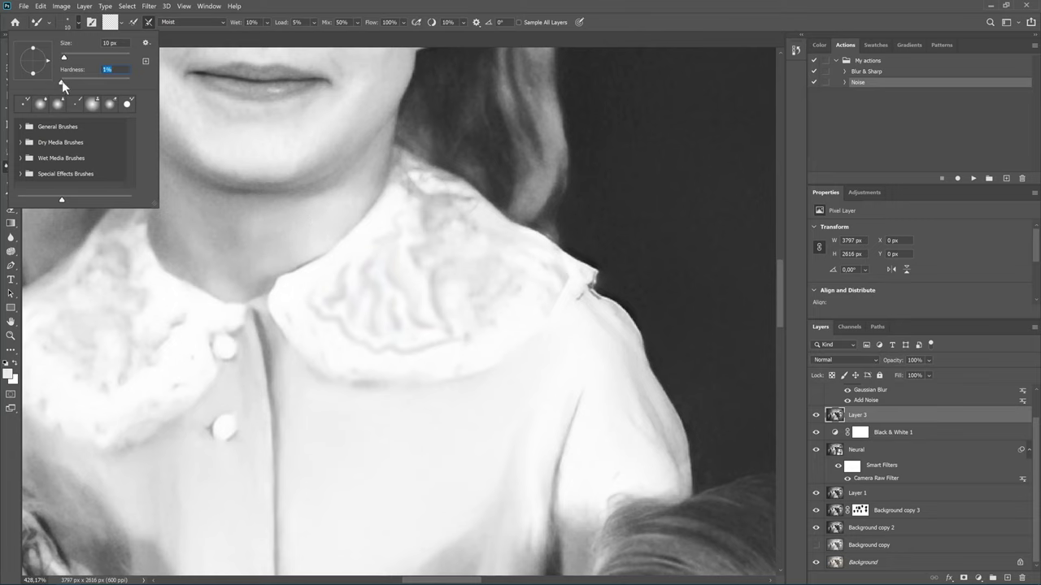
key("Return")
key("ctrl+[")
mouse_move(351, 284)
left_mouse_down()
mouse_move(355, 297)
mouse_move(419, 302)
left_mouse_up()
key("bracketleft")
key("bracketleft")
Enlarge the smoothing brush slightly while checking the right collar lace at different zooms.
key("bracketright")
scroll(348, 281, "down", 10)
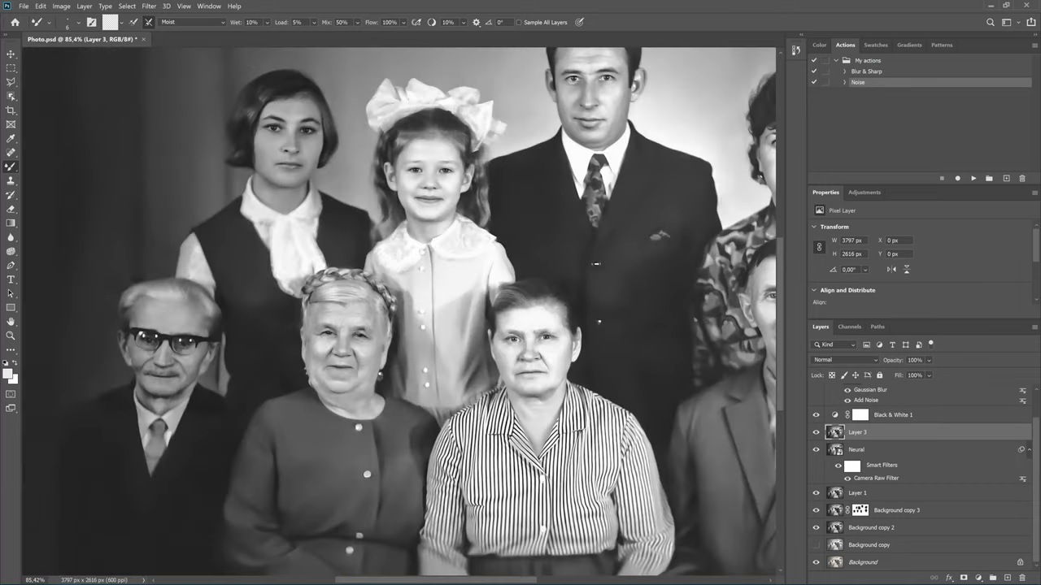
scroll(422, 294, "up", 9)
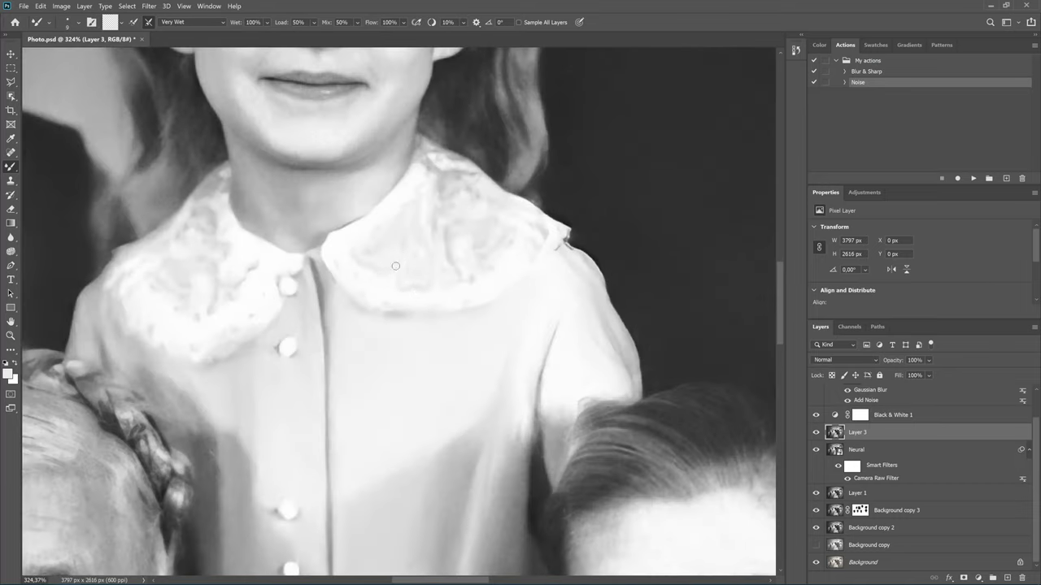
key("bracketright")
key("bracketright")
scroll(420, 253, "down", 10)
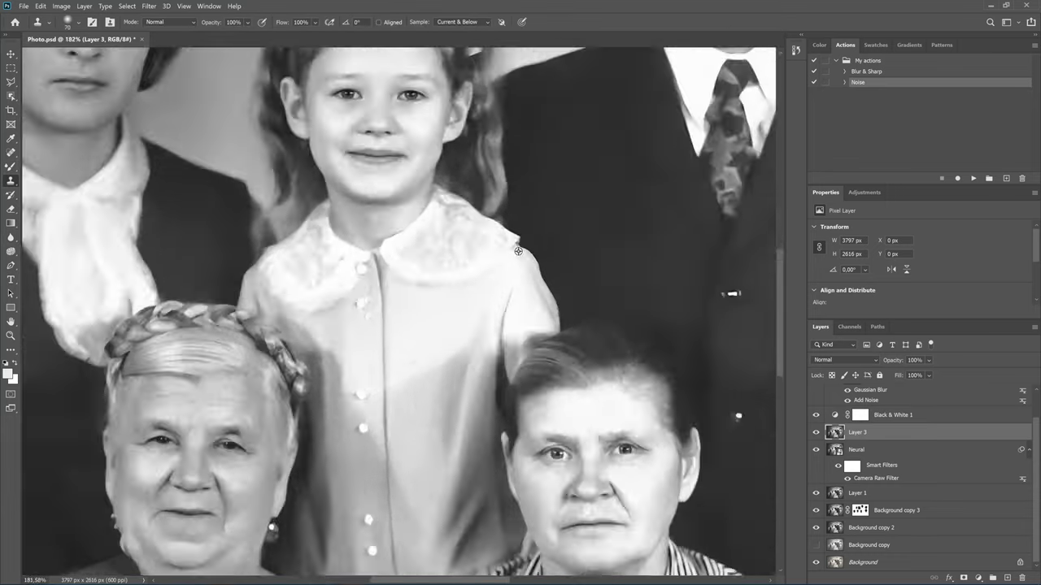
scroll(422, 258, "up", 9)
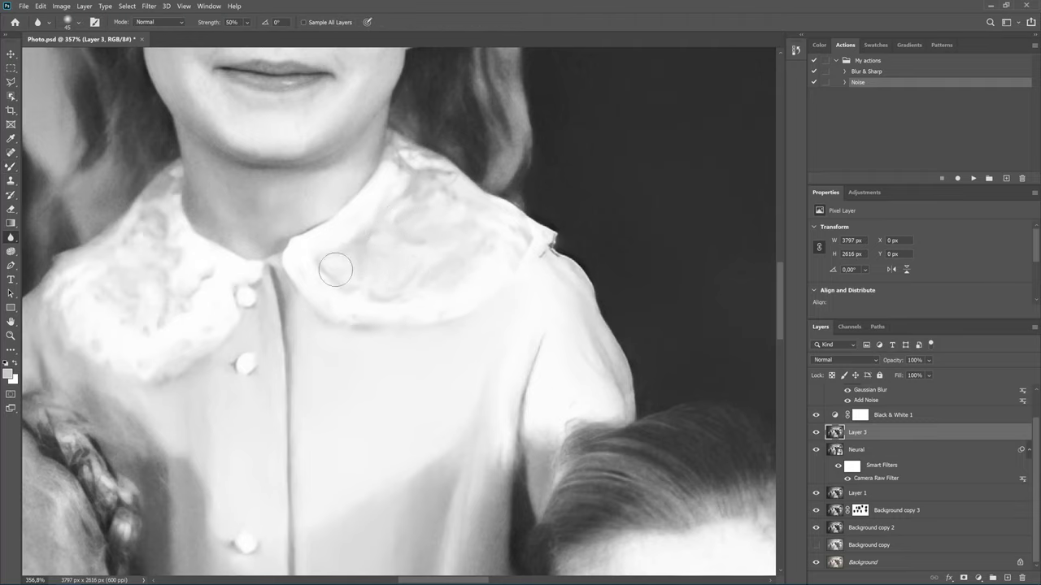
Recenter on the girl's right collar and enlarge the Mixer Brush to size 25.
left_click_drag(395, 290, 360, 229)
key("bracketright")
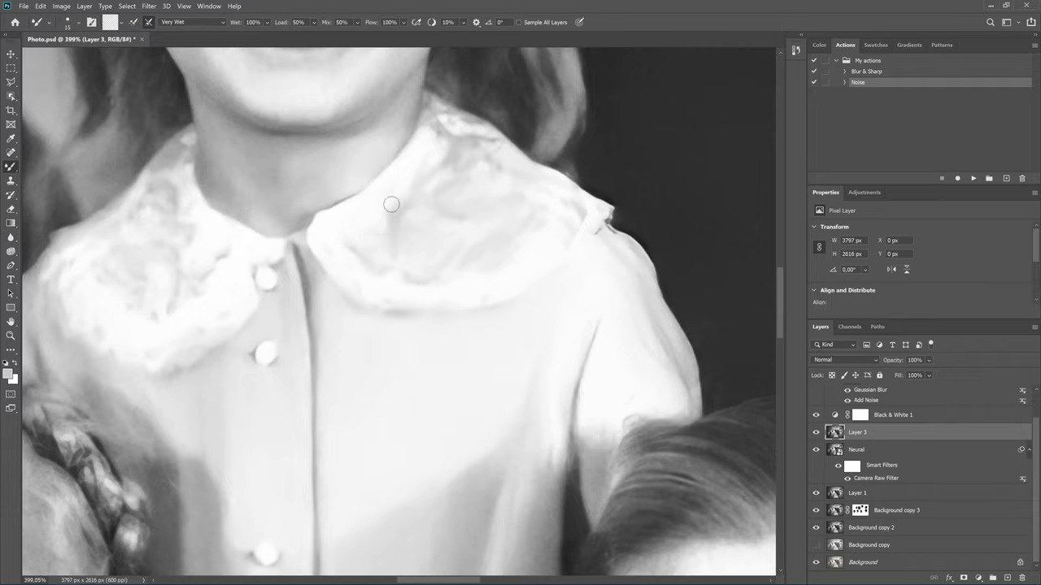
key("bracketright")
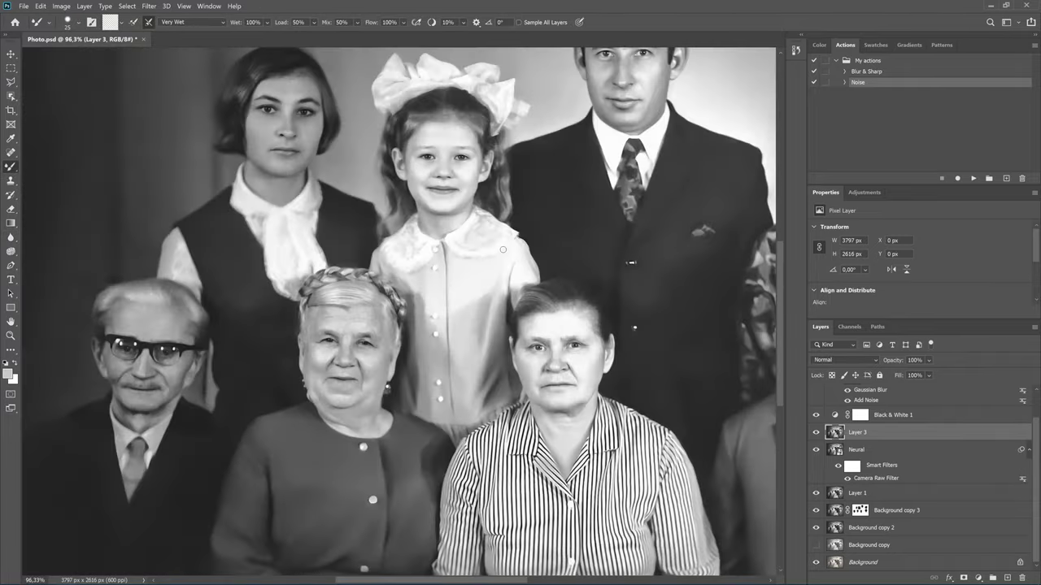
left_click_drag(484, 247, 342, 289)
scroll(343, 289, "up", 1)
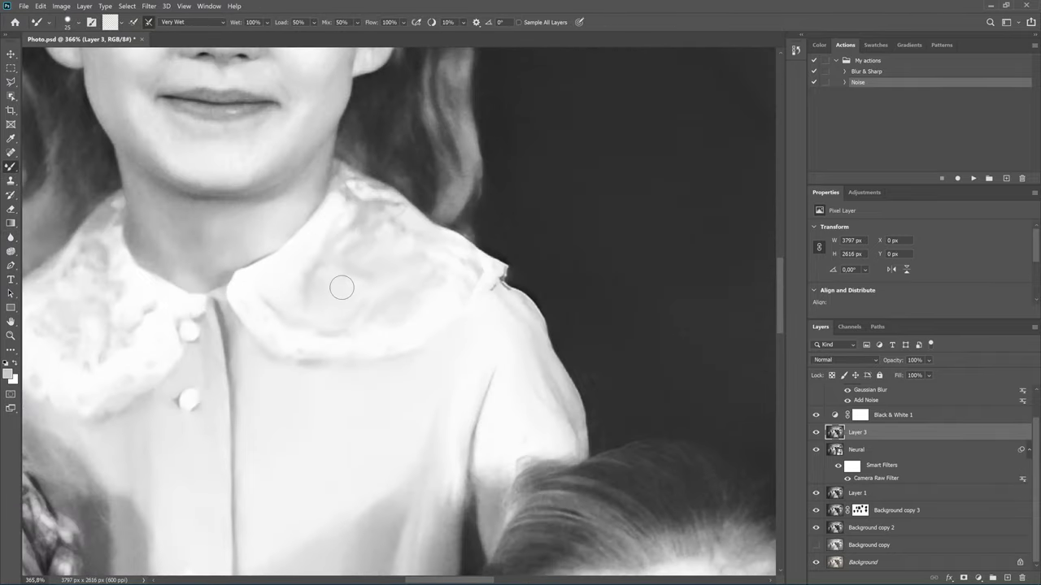
scroll(339, 283, "up", 1)
scroll(333, 284, "up", 1)
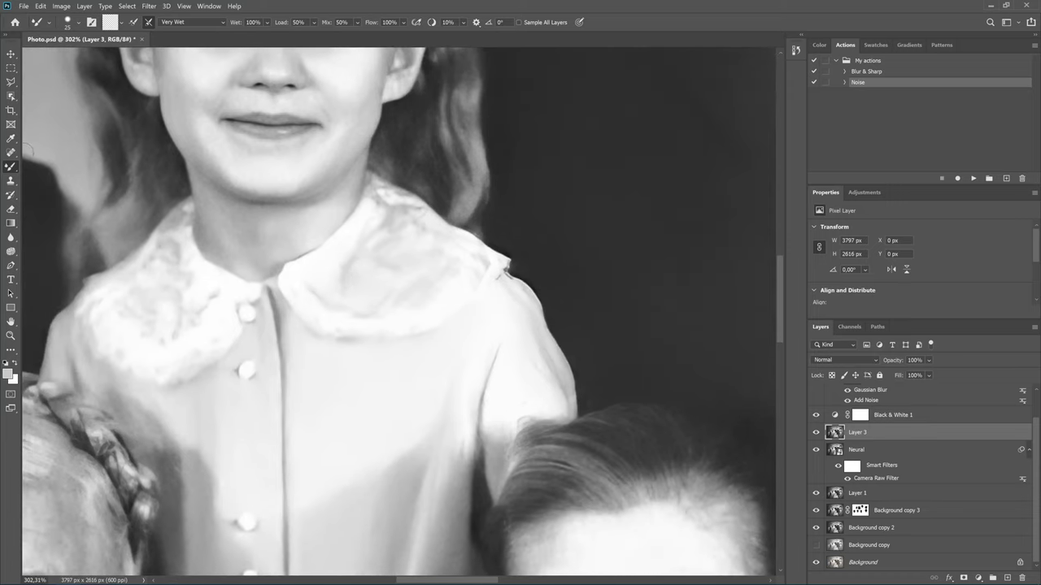
Outline the left collar lace with the Polygonal Lasso and copy it to a new layer.
left_click(11, 82)
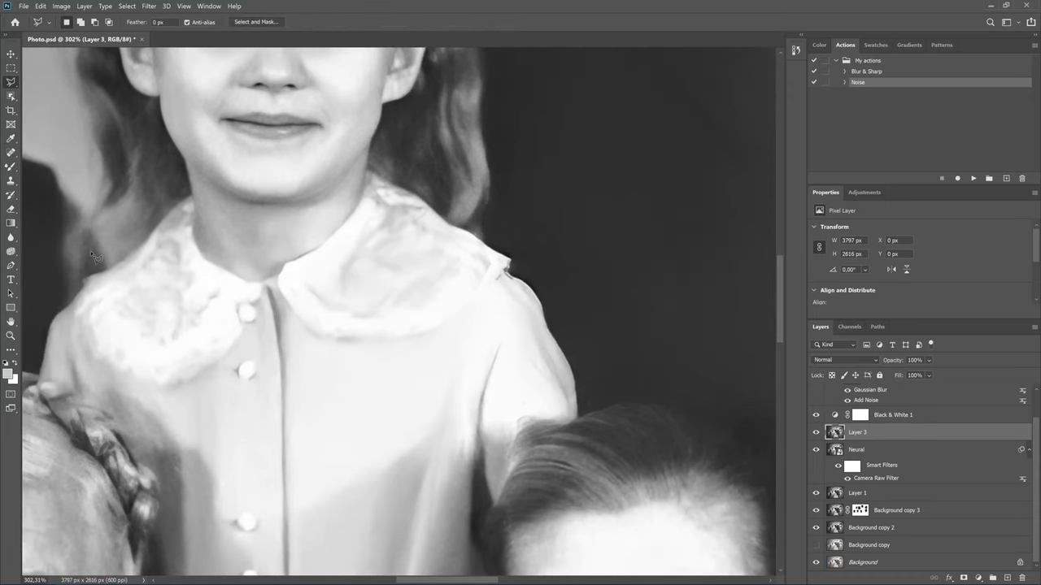
left_click(111, 303)
left_click(178, 238)
left_click(213, 283)
left_click(227, 289)
left_click(233, 326)
left_click(171, 355)
double_click(120, 335)
key("ctrl+j")
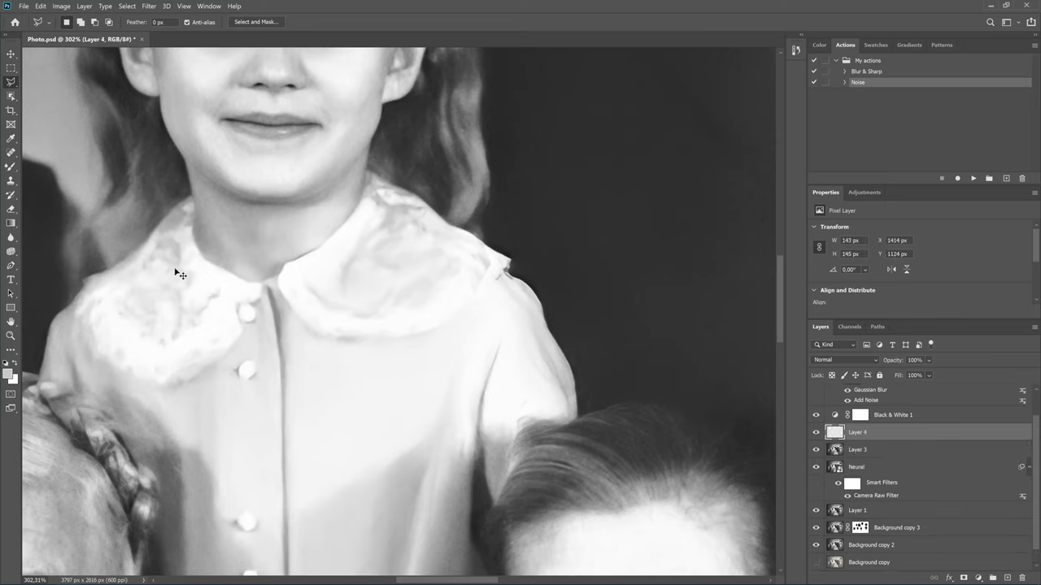
Flip the copied lace horizontally, then move, scale and rotate it onto the right collar.
key("ctrl+t")
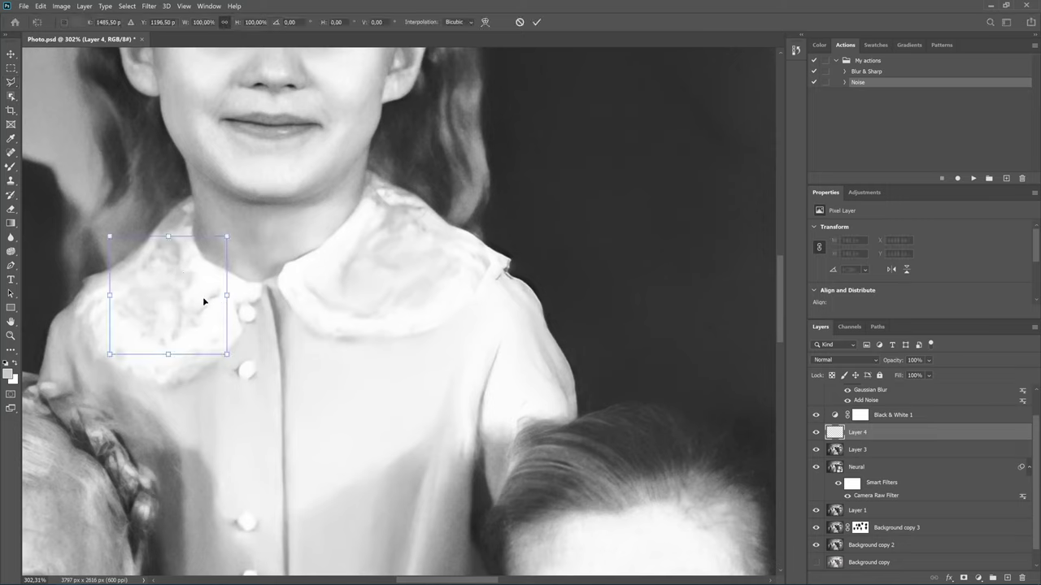
right_click(203, 301)
left_click(257, 482)
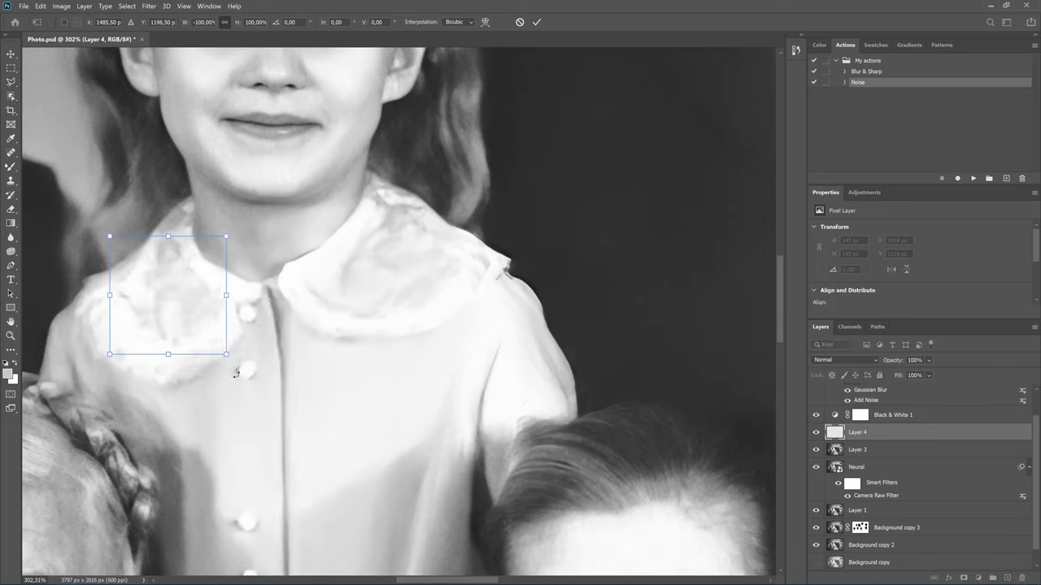
mouse_move(209, 318)
left_mouse_down()
mouse_move(406, 284)
mouse_move(438, 234)
left_mouse_up()
left_click_drag(365, 258, 360, 276)
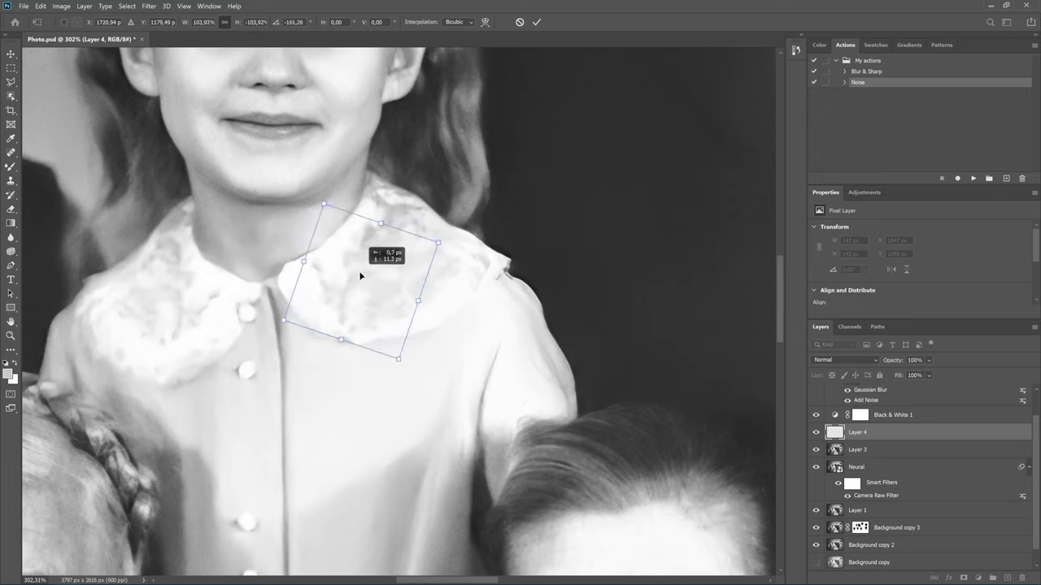
left_click_drag(434, 274, 439, 258)
left_click_drag(363, 272, 337, 278)
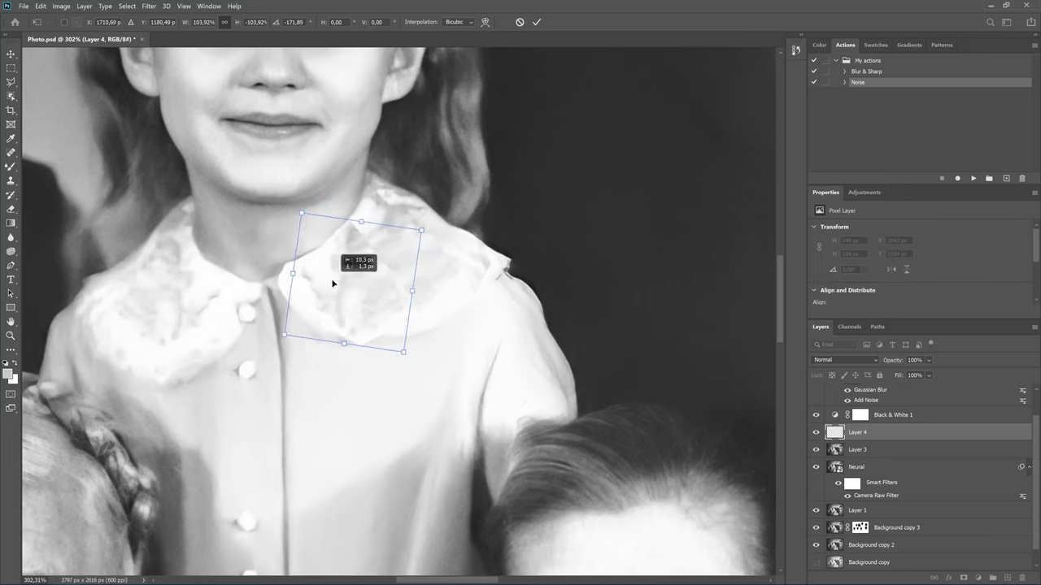
left_click_drag(412, 275, 391, 280)
key("Return")
Erase the lace patch's excess along the right collar edge.
key("l")
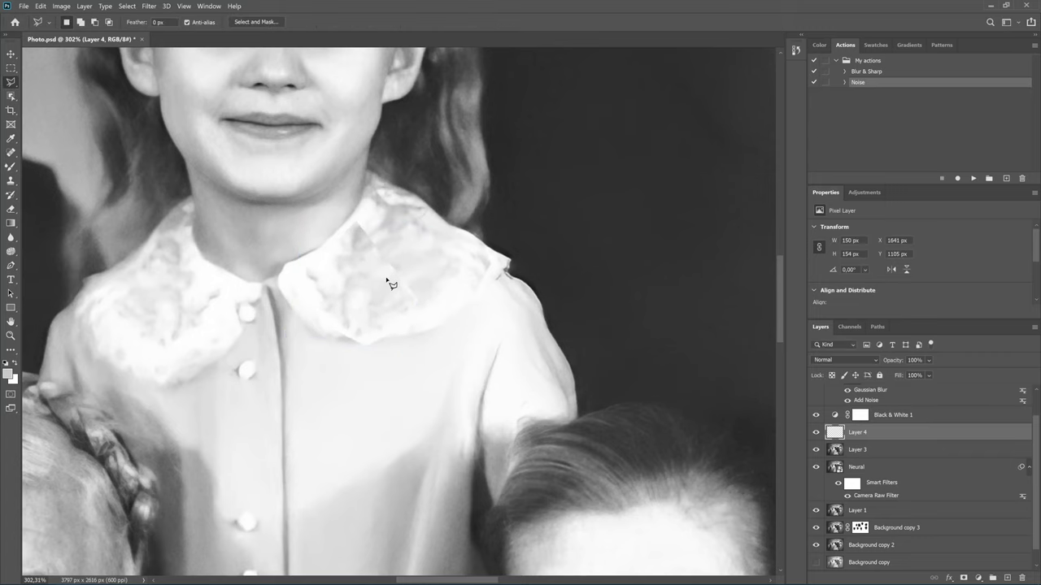
left_click(11, 210)
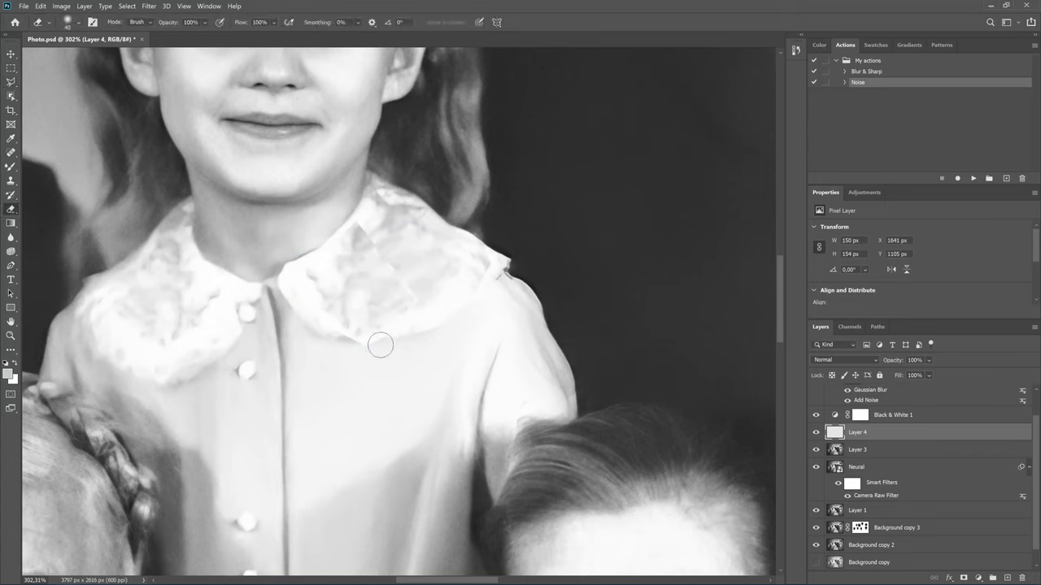
mouse_move(355, 343)
left_mouse_down()
mouse_move(407, 328)
mouse_move(413, 271)
left_mouse_up()
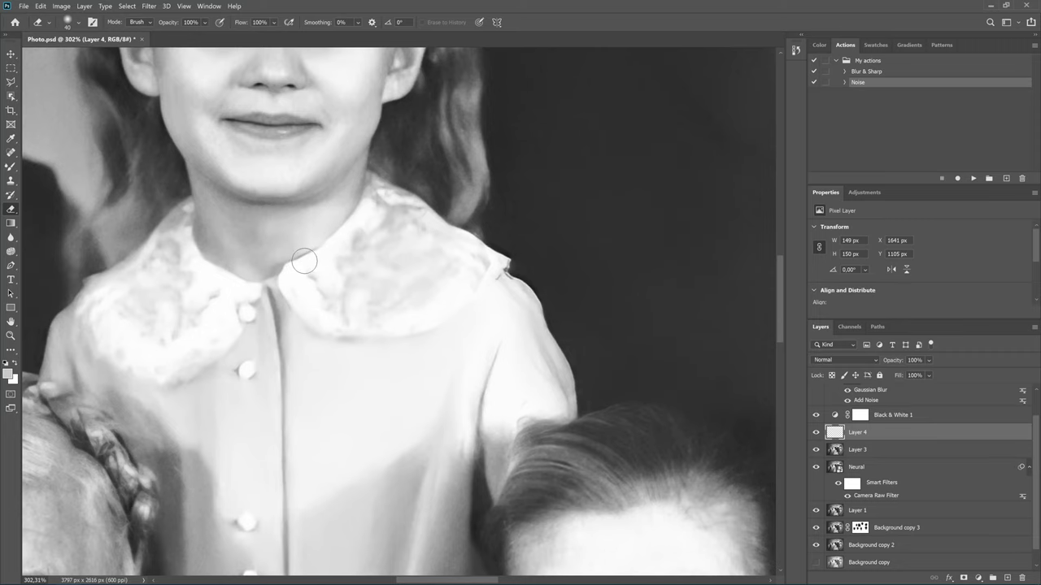
scroll(382, 213, "down", 3)
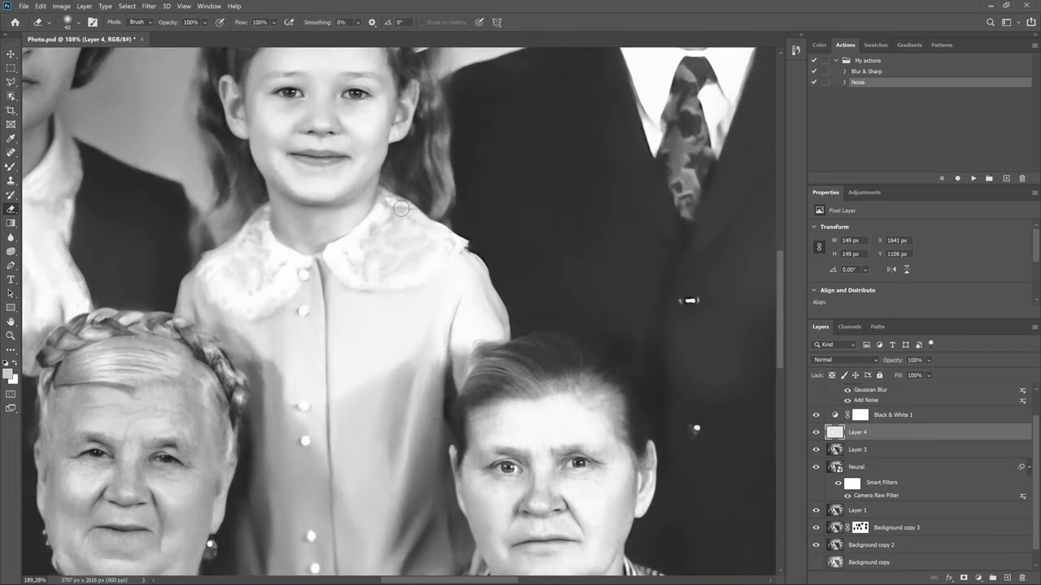
scroll(382, 214, "up", 3)
scroll(381, 225, "down", 2)
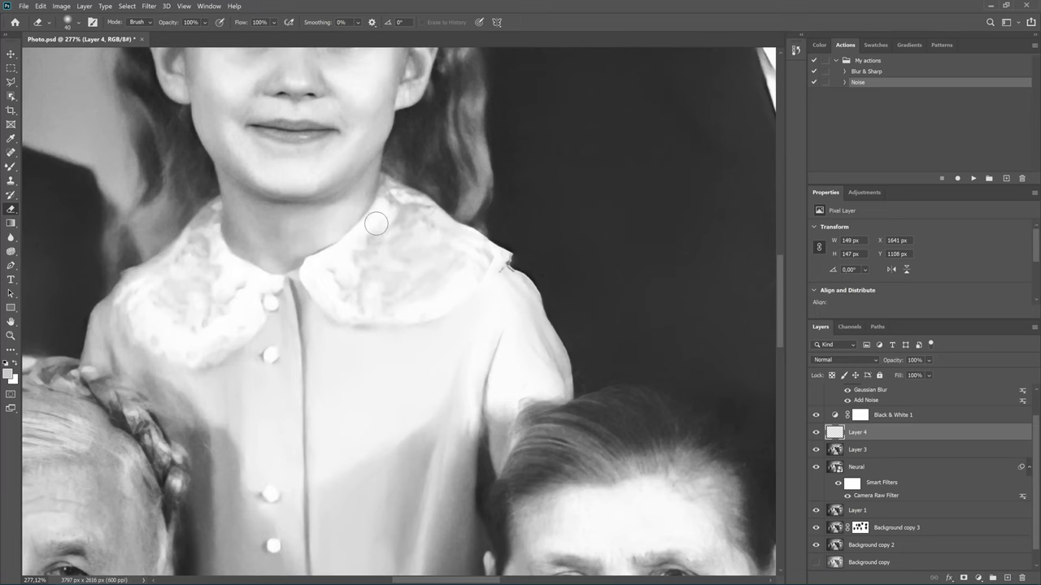
scroll(433, 206, "down", 1)
scroll(432, 207, "down", 2)
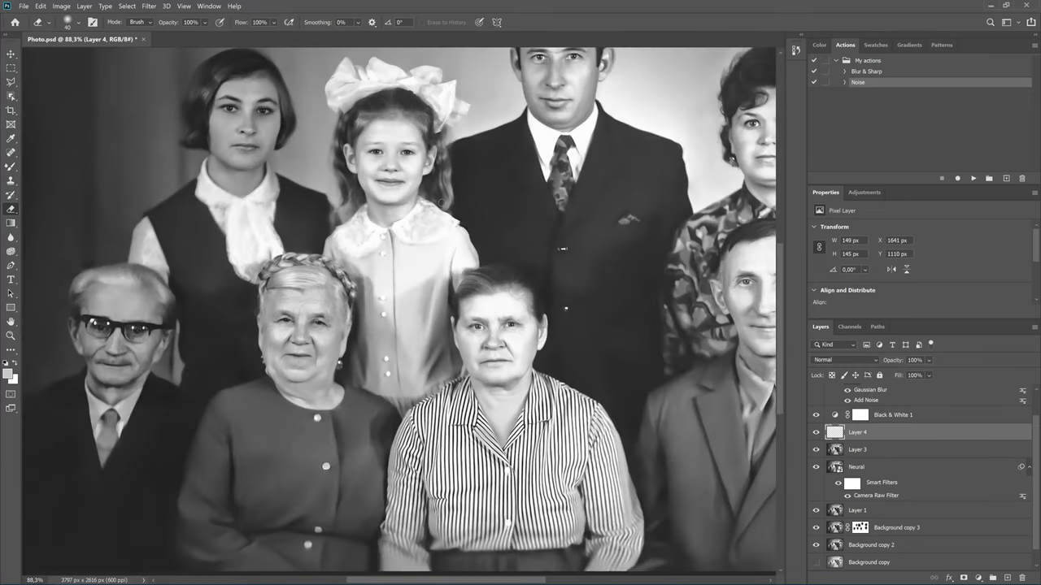
Merge the selected Layer 4 and Layer 3 into a single Layer 4.
right_click(884, 448)
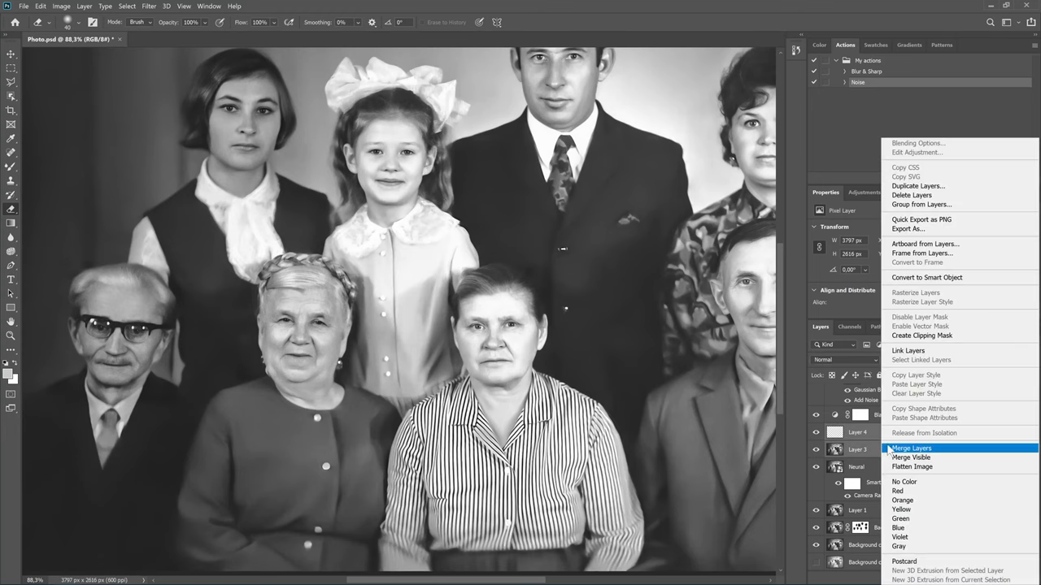
left_click(899, 452)
scroll(428, 222, "up", 4)
scroll(429, 221, "up", 1)
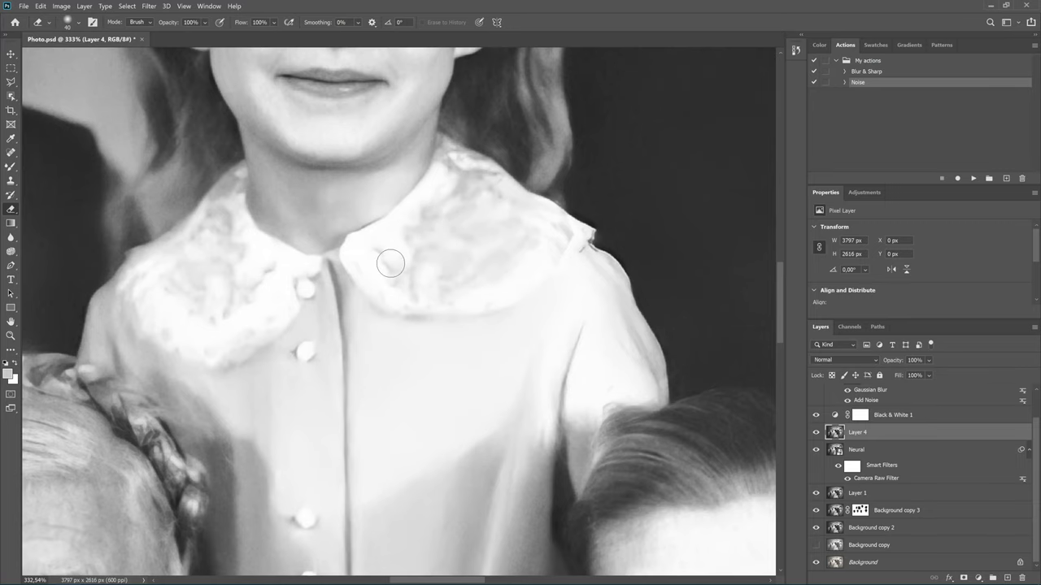
scroll(387, 264, "down", 2)
scroll(387, 264, "down", 3)
scroll(387, 265, "up", 1)
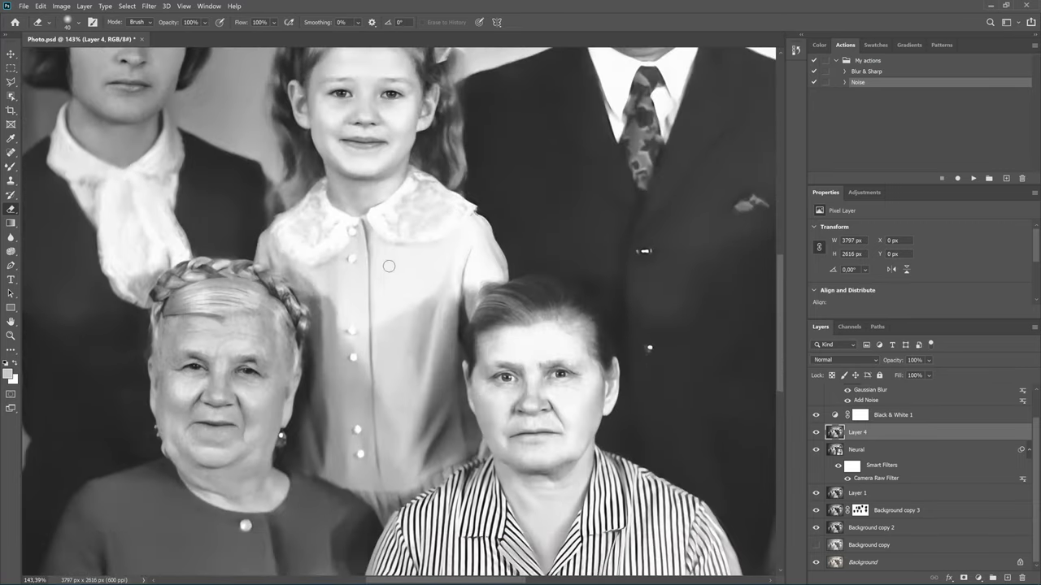
scroll(389, 266, "up", 1)
Smooth the girl's dress shoulder edge with the Mixer Brush at size 35, then reduce it to 30.
left_click(11, 167)
scroll(431, 303, "up", 1)
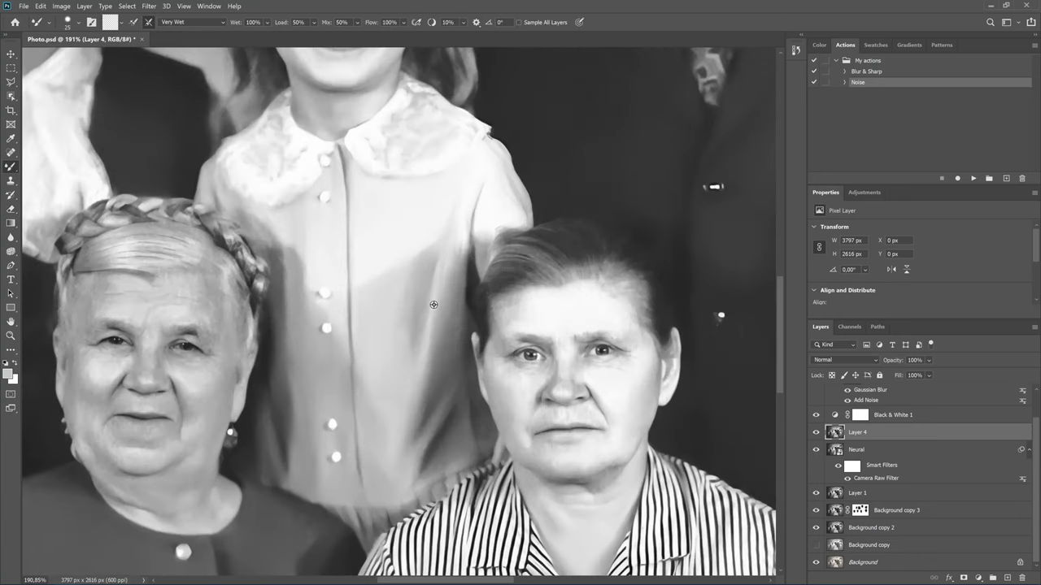
scroll(431, 304, "up", 1)
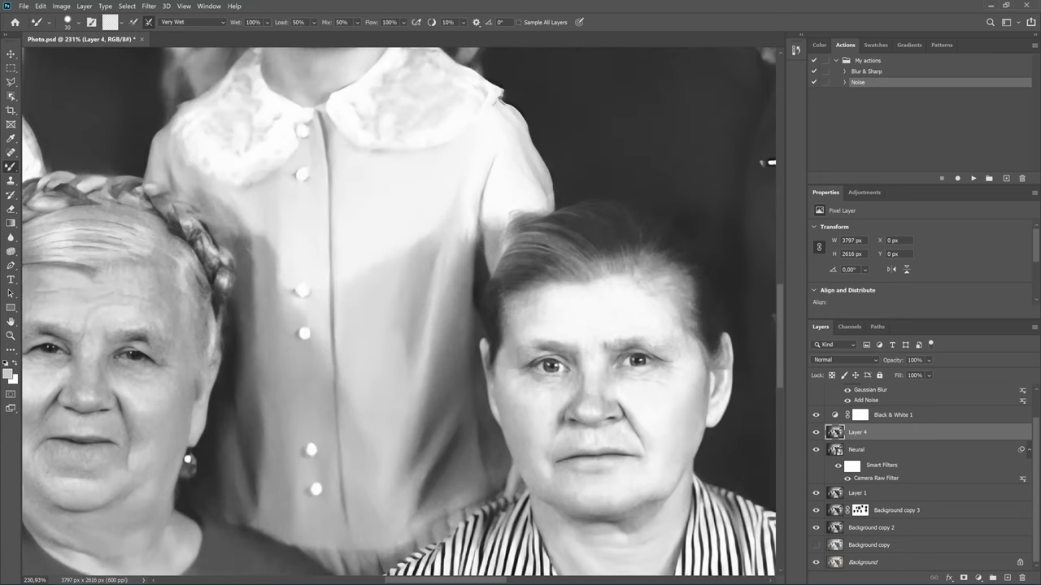
key("bracketright")
left_click_drag(465, 247, 461, 261)
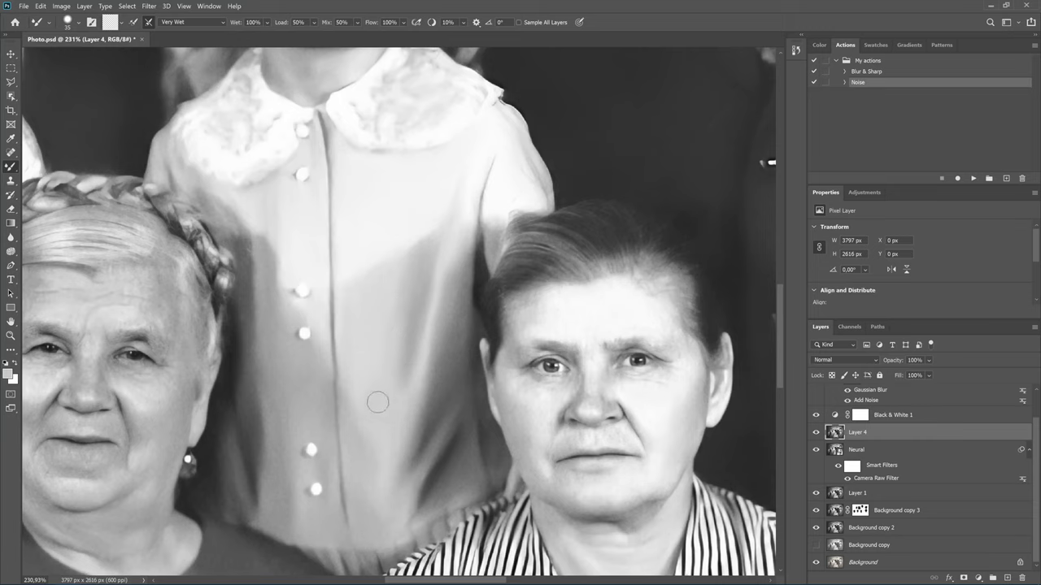
key("bracketleft")
key("bracketleft")
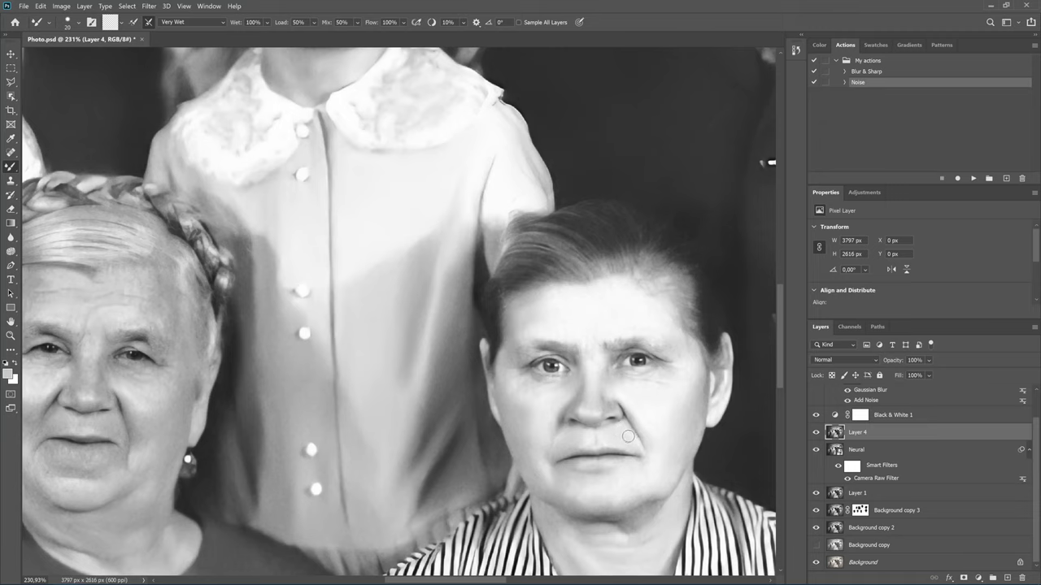
Switch to the Blur tool and zoom in close on the floral-blouse woman's face.
left_click(10, 237)
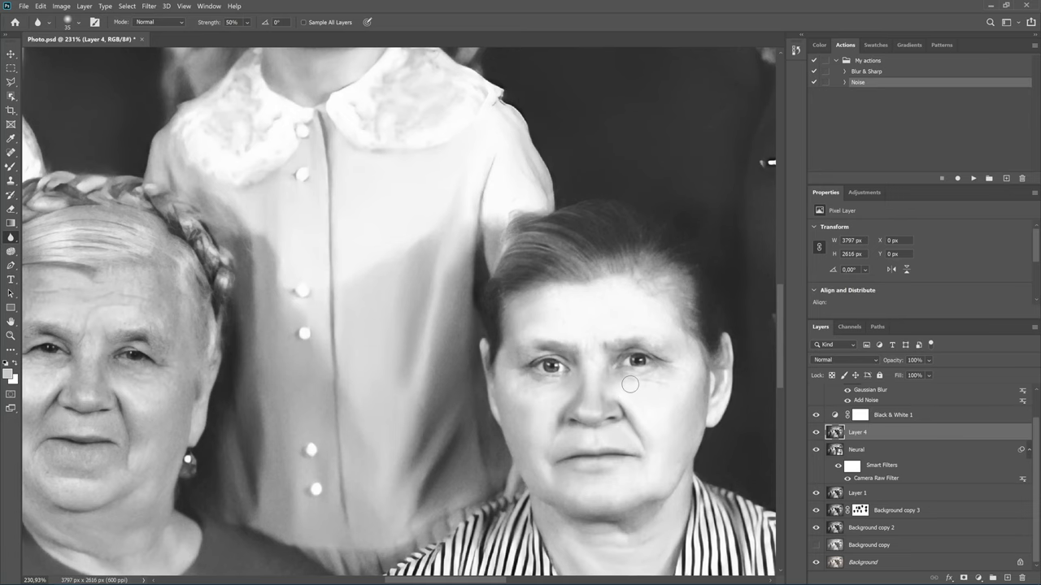
scroll(630, 384, "down", 5)
scroll(469, 337, "up", 2)
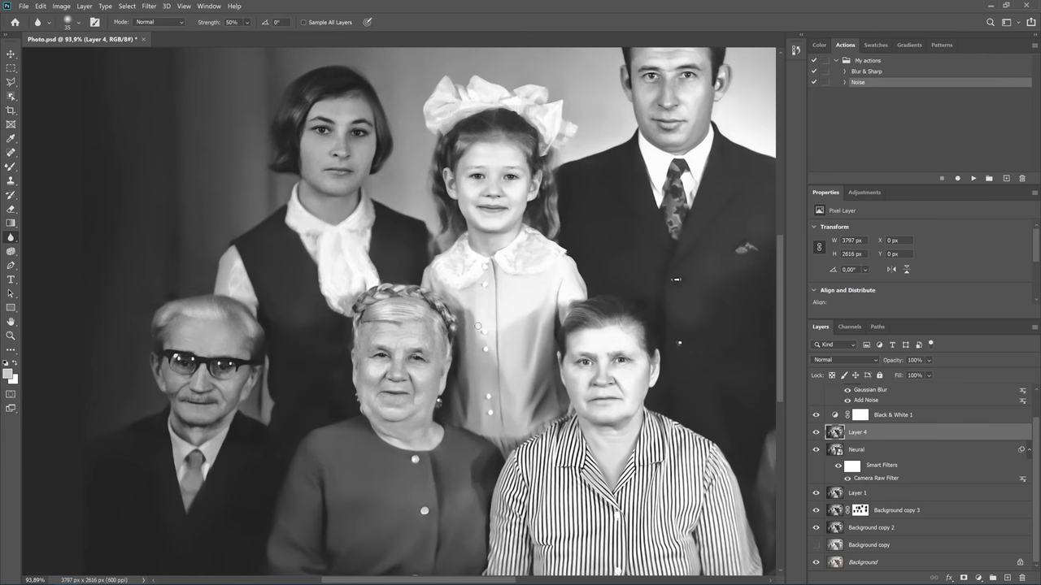
scroll(471, 332, "down", 1)
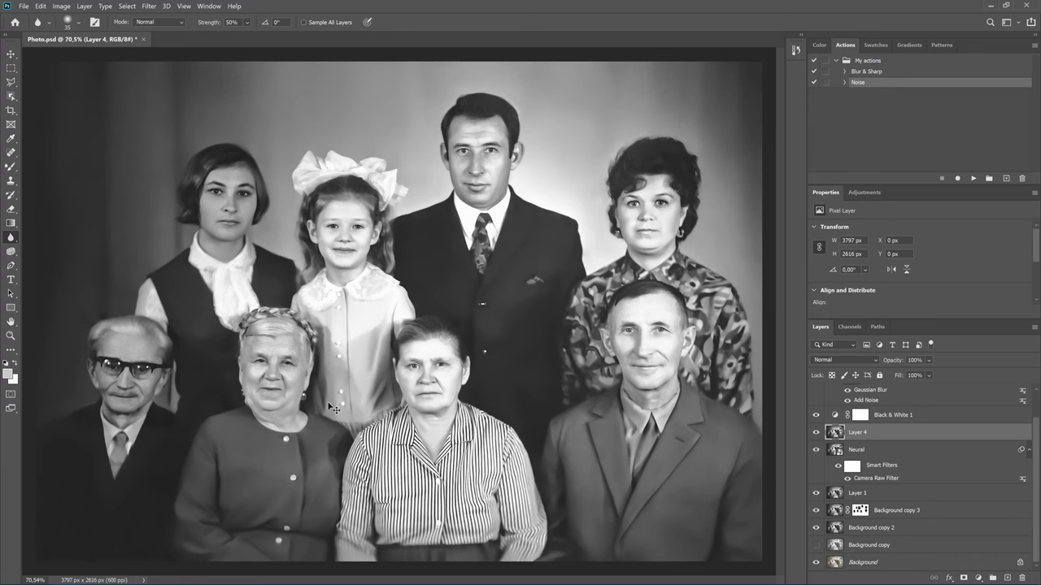
scroll(472, 332, "down", 1)
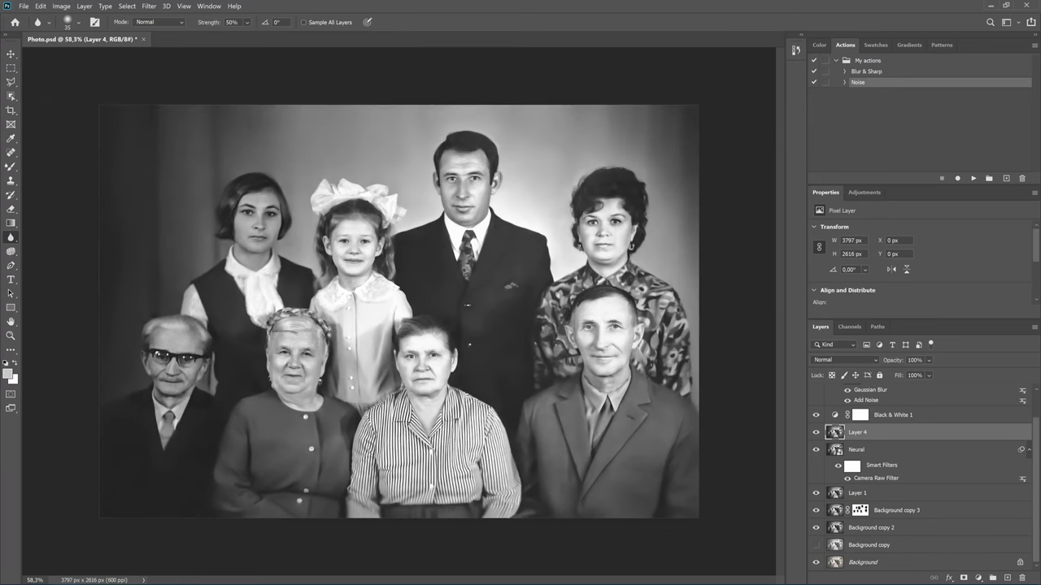
scroll(494, 314, "up", 2)
scroll(494, 313, "up", 1)
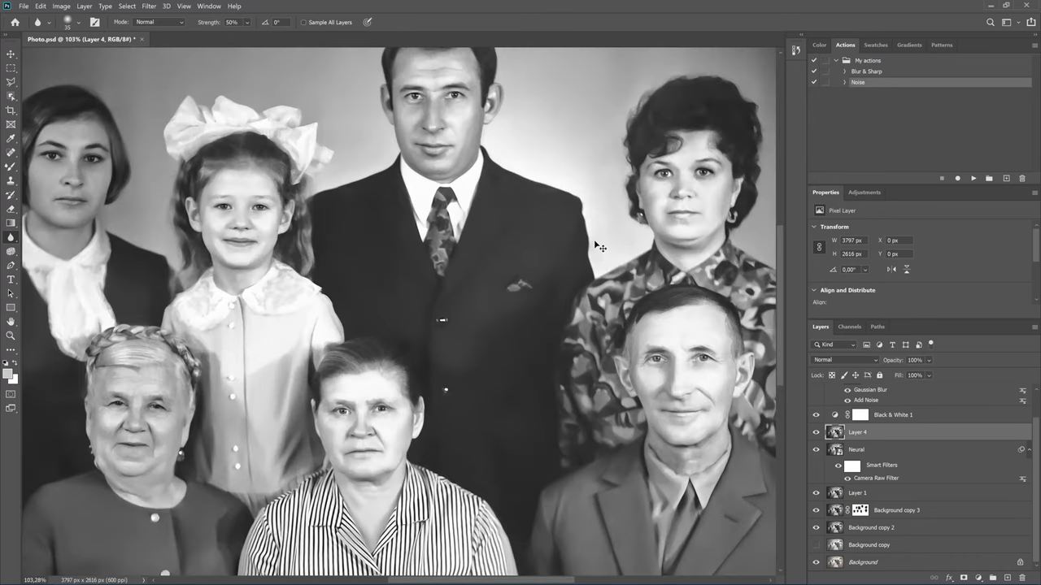
scroll(598, 244, "up", 1)
scroll(610, 220, "up", 2)
scroll(622, 195, "up", 2)
scroll(636, 168, "up", 2)
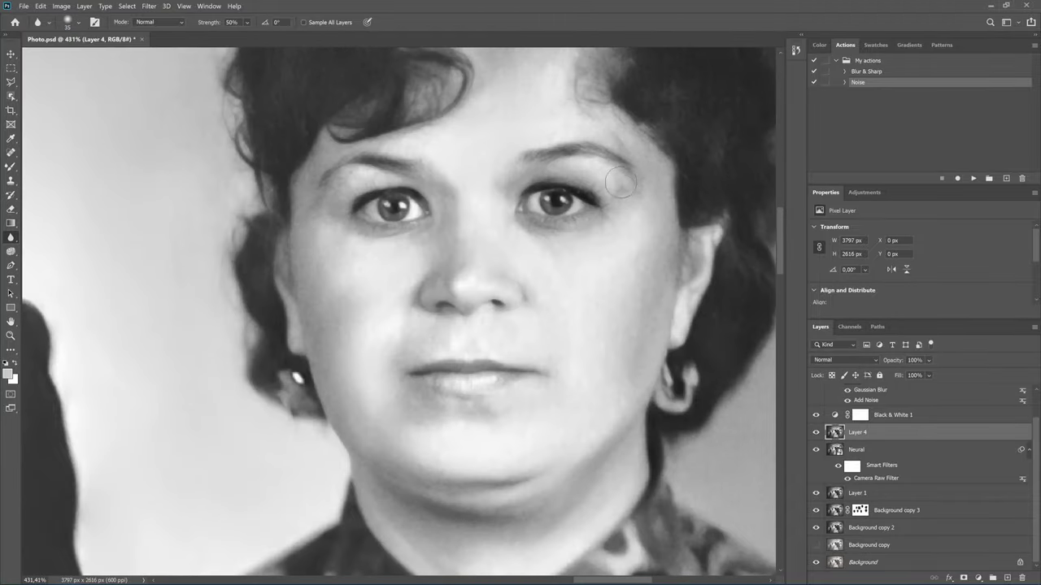
Set the Mixer Brush to the Wet preset at size 40 over the curly-haired woman's face.
left_click(11, 168)
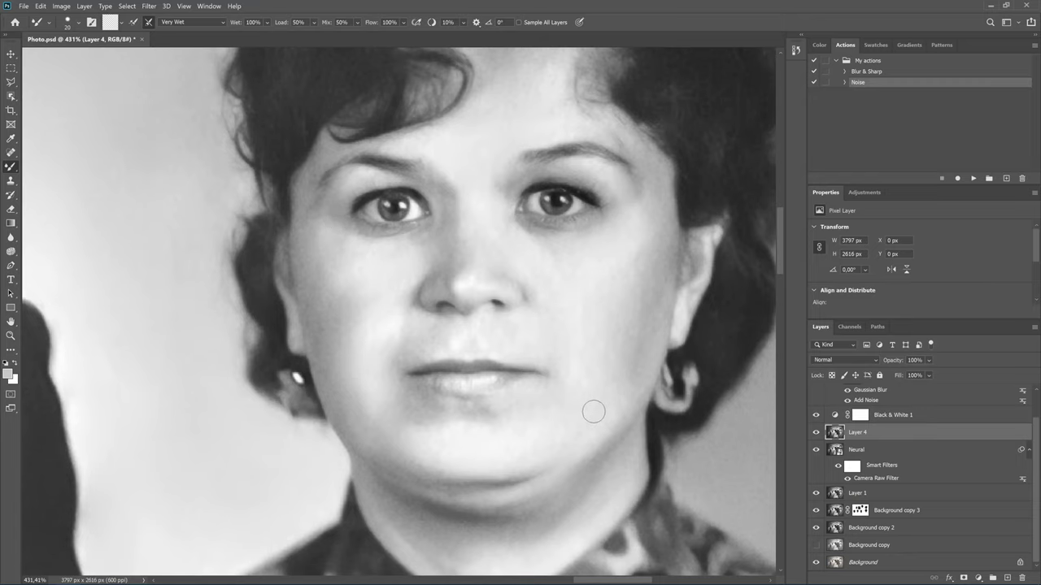
scroll(592, 412, "down", 2)
scroll(558, 411, "down", 2)
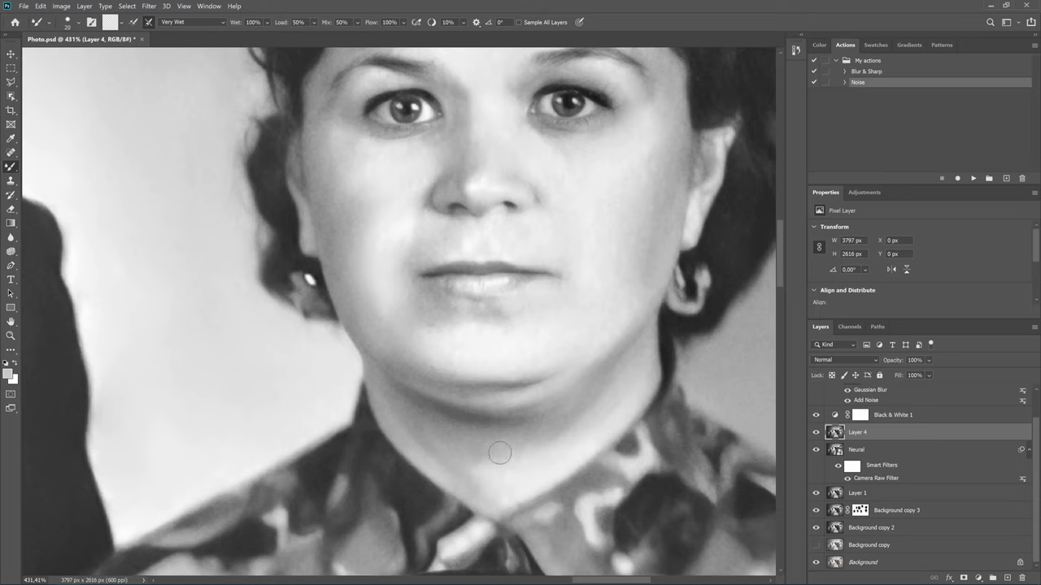
left_click(179, 24)
left_click(187, 112)
left_click_drag(553, 330, 406, 464)
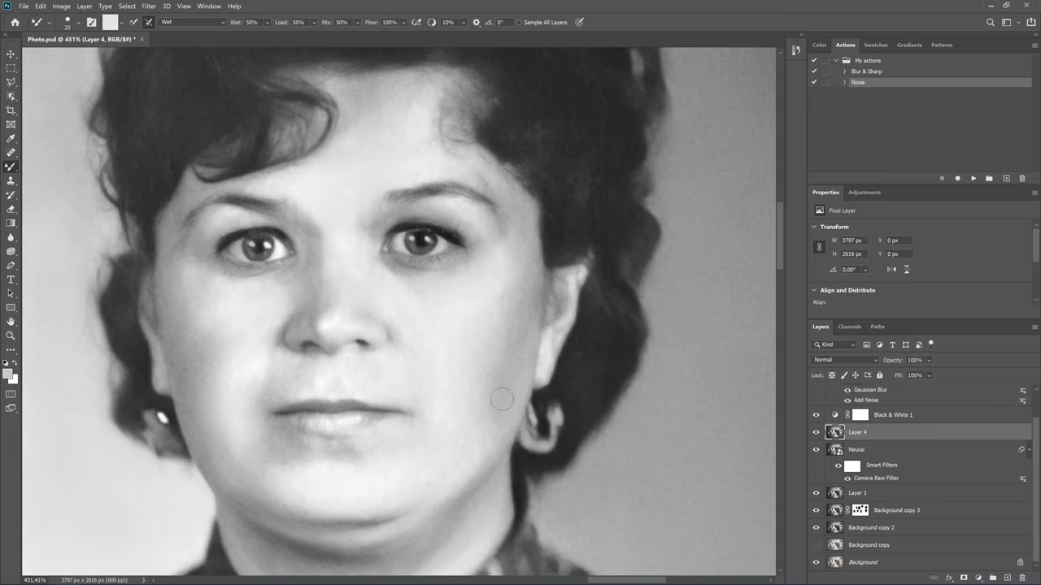
scroll(488, 380, "down", 2)
scroll(472, 386, "down", 2)
scroll(406, 399, "left", 2)
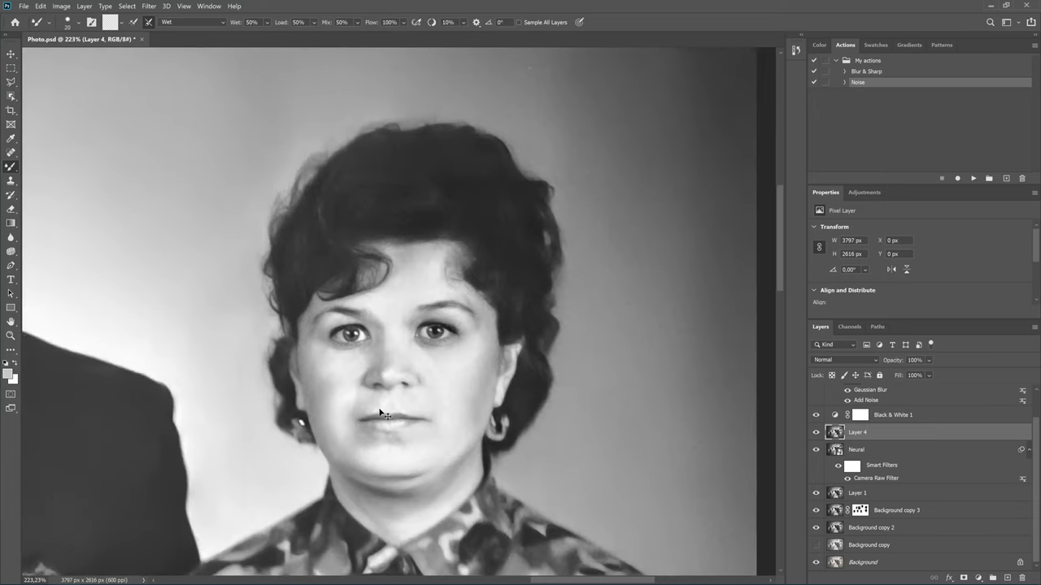
key("bracketright")
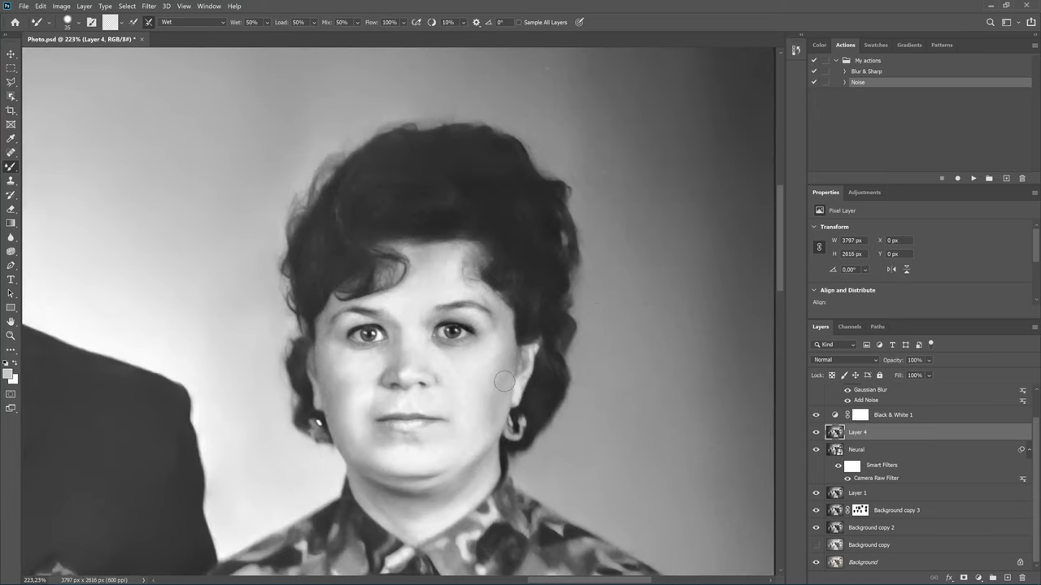
Smooth the woman's cheek, mouth area and jaw with a Moist, Light Mix brush around size 30.
left_click(208, 23)
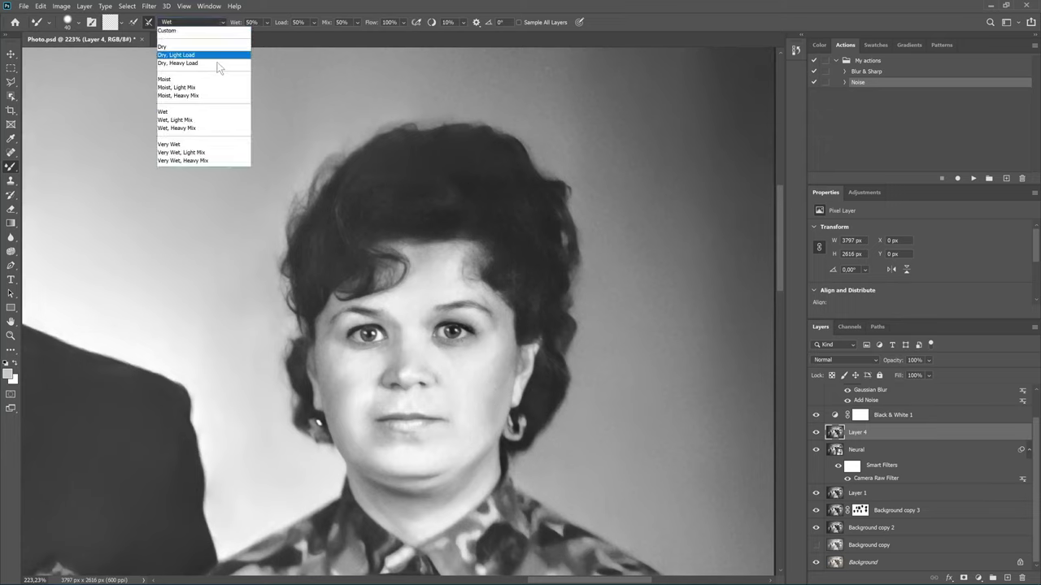
left_click(200, 88)
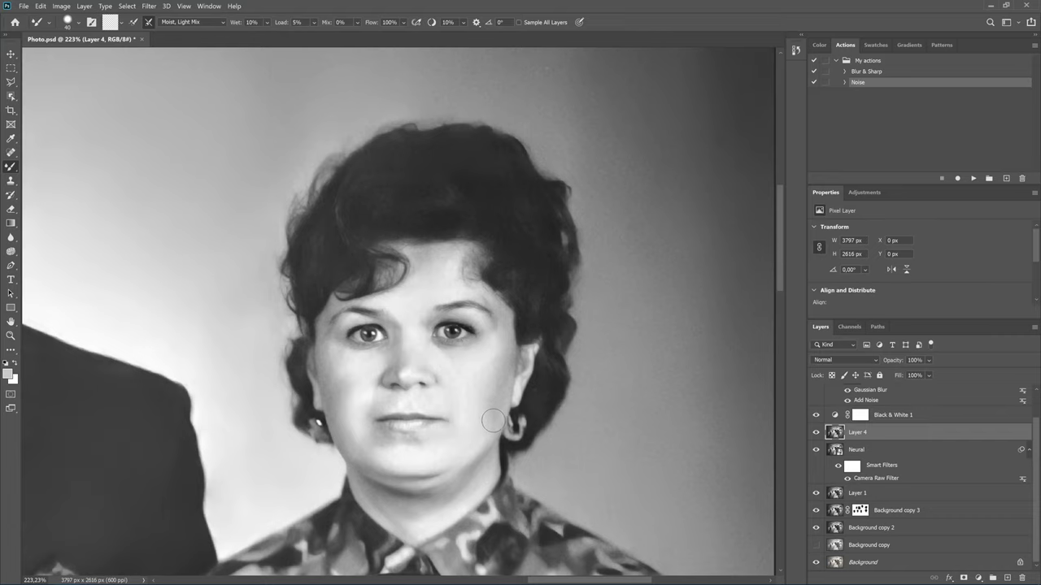
mouse_move(498, 372)
left_mouse_down()
mouse_move(476, 400)
mouse_move(481, 370)
mouse_move(455, 360)
mouse_move(455, 397)
left_mouse_up()
key("bracketleft")
key("bracketleft")
left_click_drag(379, 407, 353, 413)
key("bracketright")
mouse_move(335, 417)
left_mouse_down()
mouse_move(355, 369)
mouse_move(335, 355)
left_mouse_up()
Set the Blur tool strength to 16% and return to the Mixer Brush over the girl's face.
left_click_drag(216, 421, 583, 397)
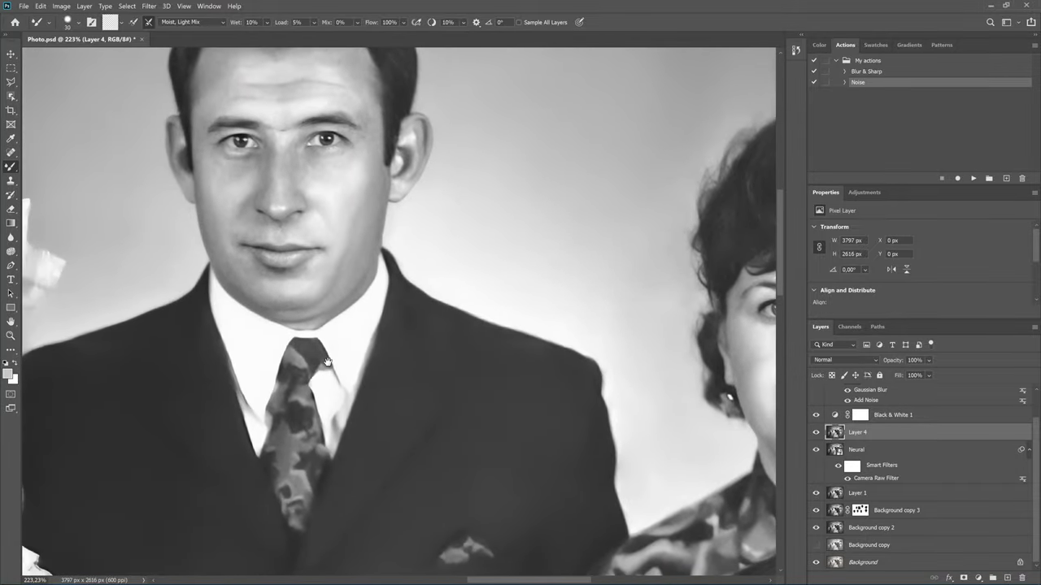
left_click_drag(317, 420, 504, 420)
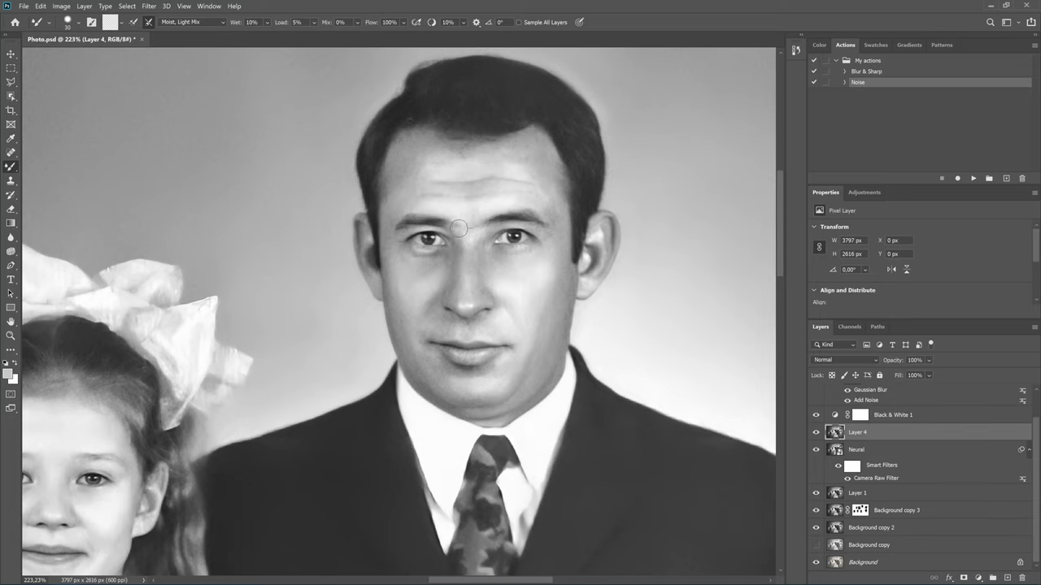
left_click(11, 237)
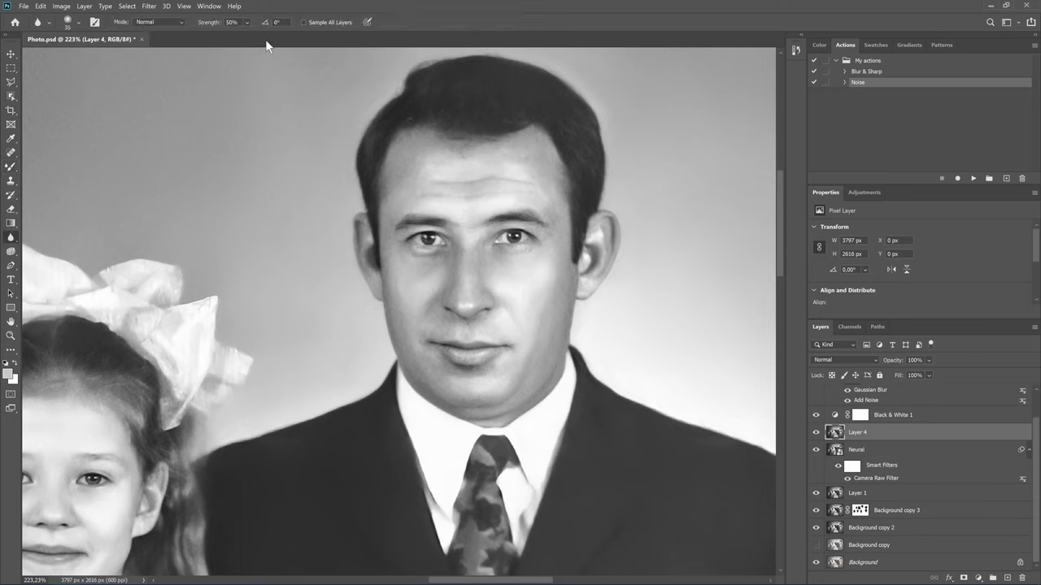
left_click(247, 22)
left_click_drag(262, 35, 245, 35)
left_click(541, 231)
left_click(10, 166)
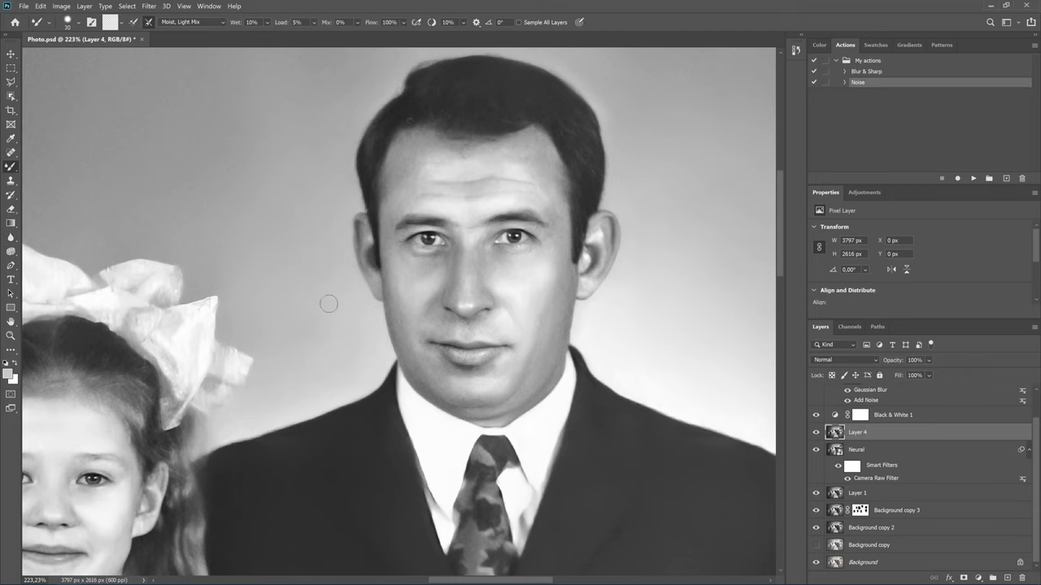
mouse_move(289, 386)
left_mouse_down()
mouse_move(400, 265)
mouse_move(604, 240)
left_mouse_up()
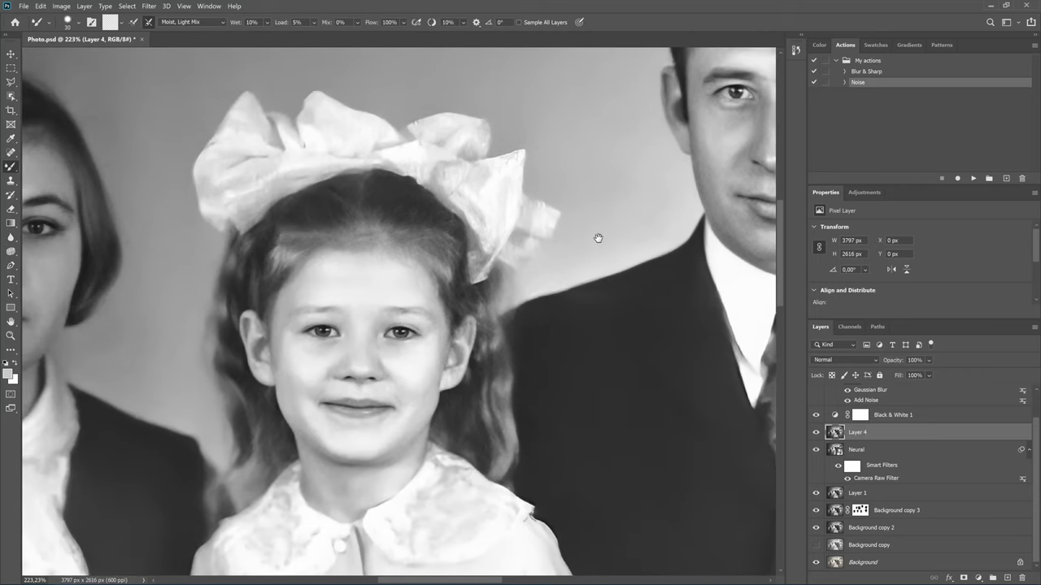
Smooth the bow-haired girl's face with the Moist, Light Mix brush, panning across her portrait.
left_click(12, 238)
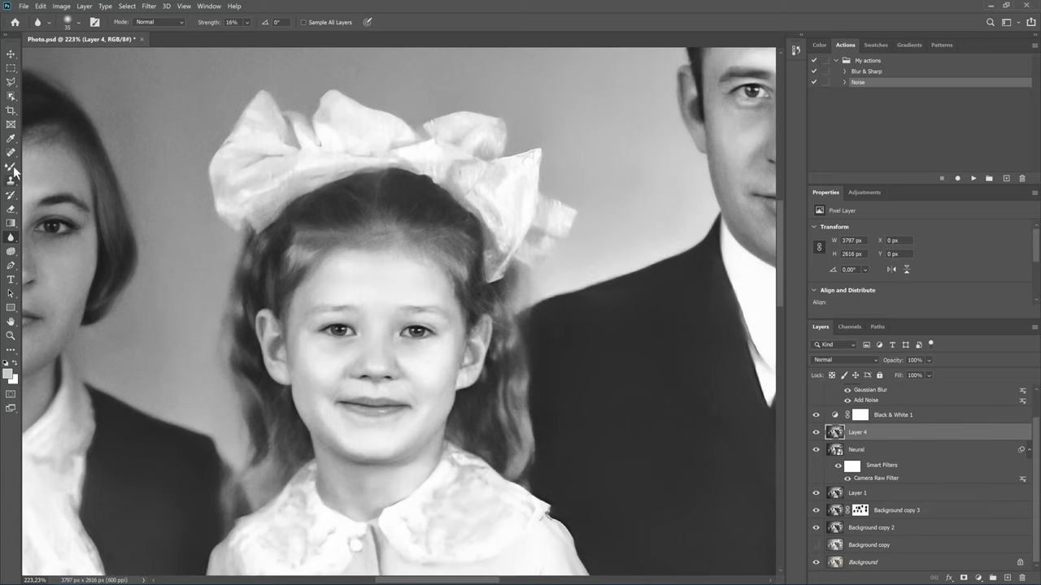
key("shift+b")
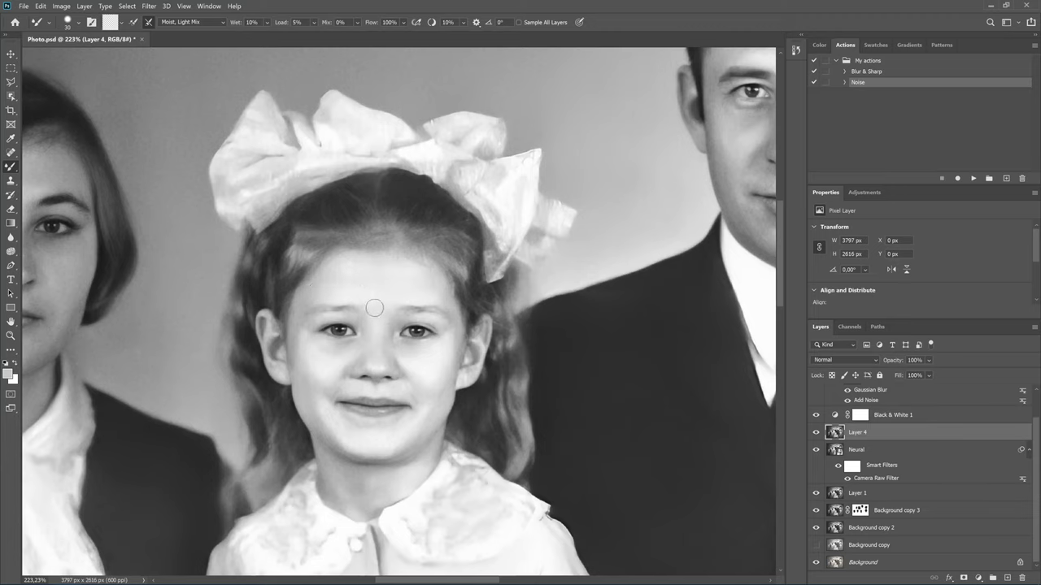
left_click_drag(376, 359, 374, 290)
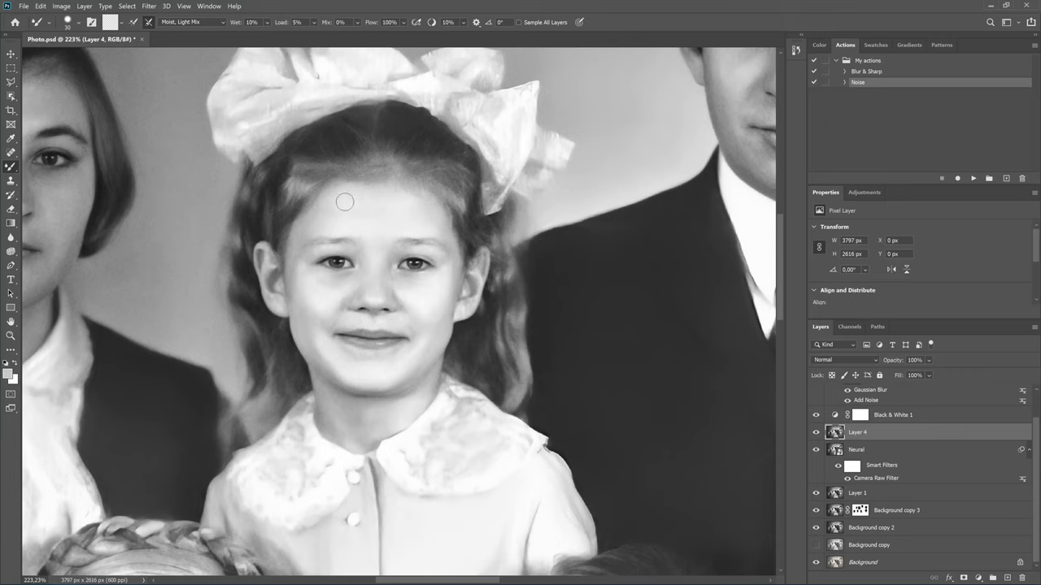
left_click_drag(382, 396, 468, 352)
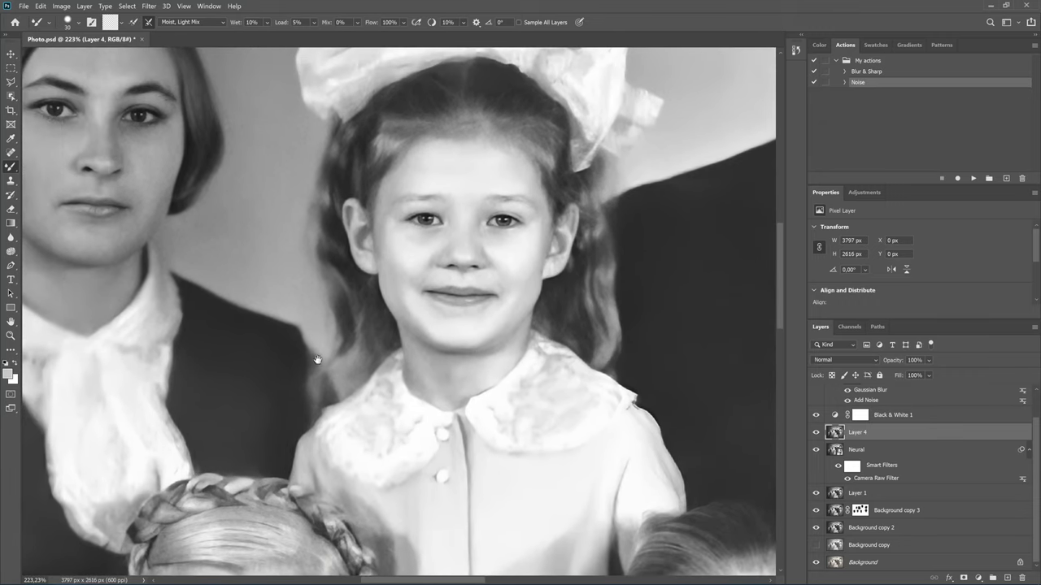
mouse_move(317, 359)
left_mouse_down()
mouse_move(386, 337)
mouse_move(525, 422)
left_mouse_up()
scroll(344, 232, "up", 3)
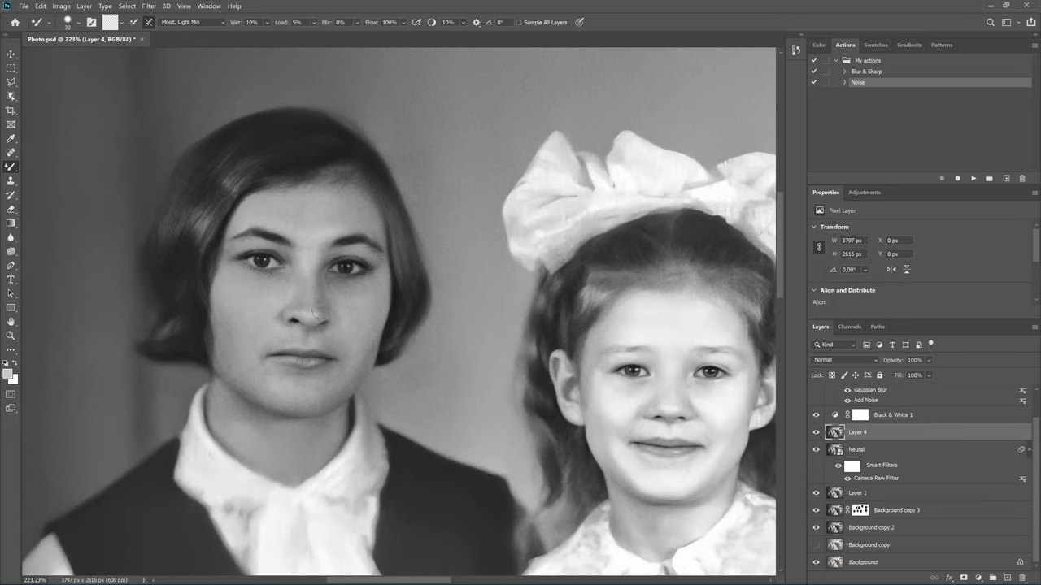
Soften the short-haired woman's face and hair, alternating Mixer Brush and Blur enlarged to 70.
left_click(12, 237)
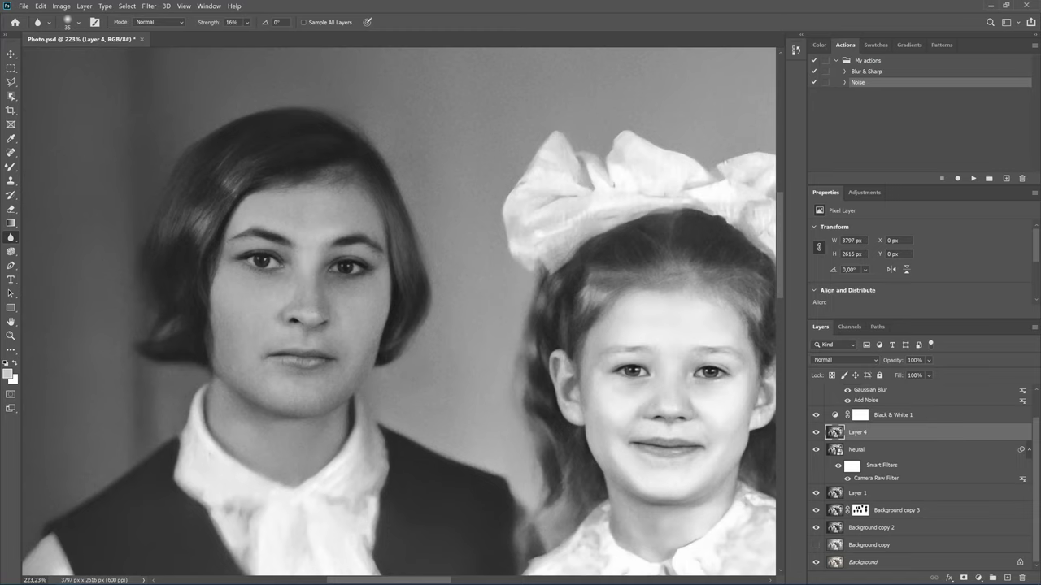
left_click(11, 166)
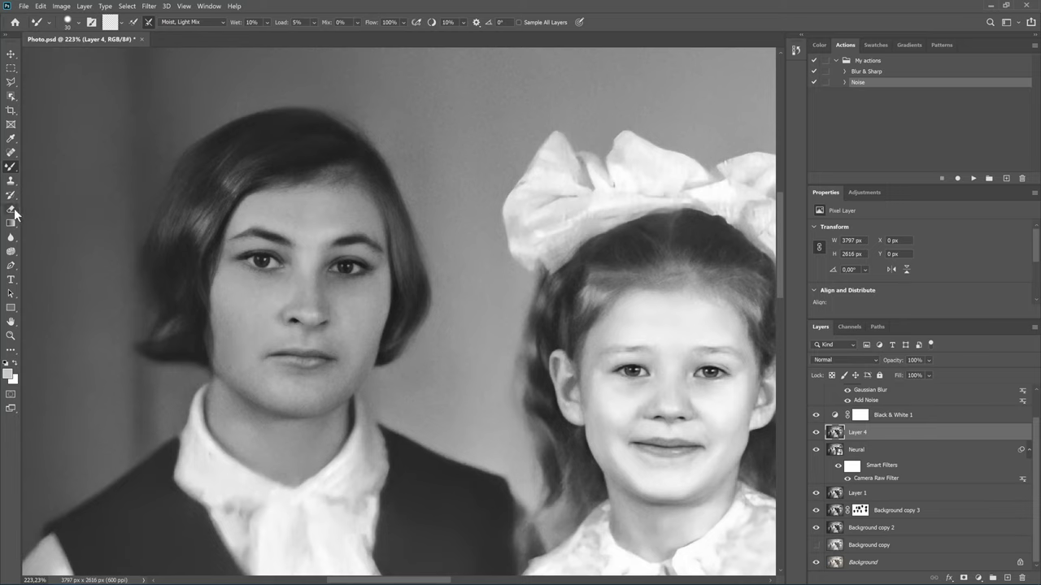
left_click(11, 237)
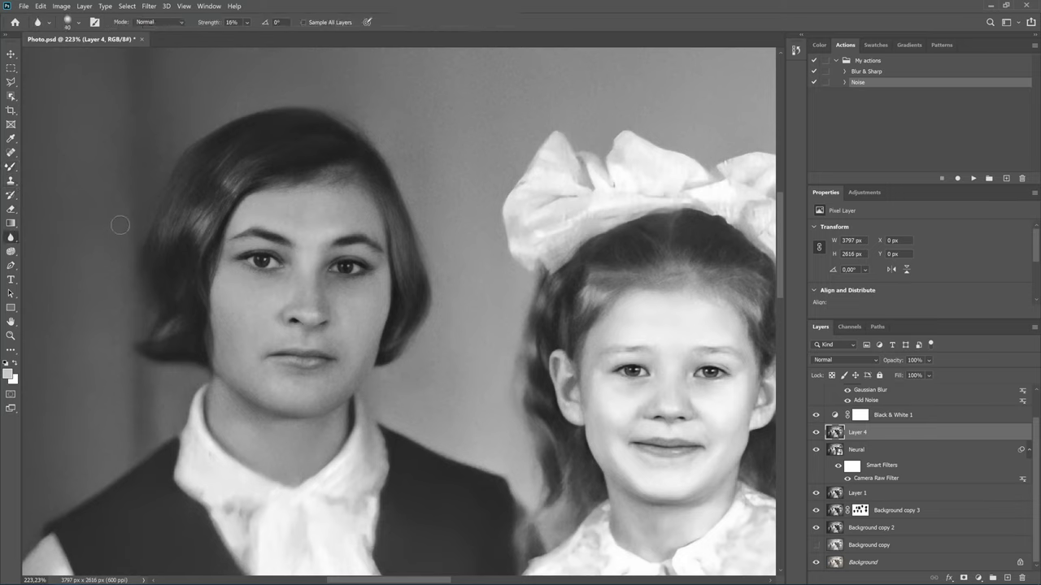
key("bracketright")
key("bracketright")
key("bracketright")
scroll(242, 289, "down", 3, "alt")
scroll(270, 344, "down", 2)
Smooth the braided grandmother's and striped-shirt woman's faces with the Mixer Brush at size 30.
scroll(270, 344, "down", 2)
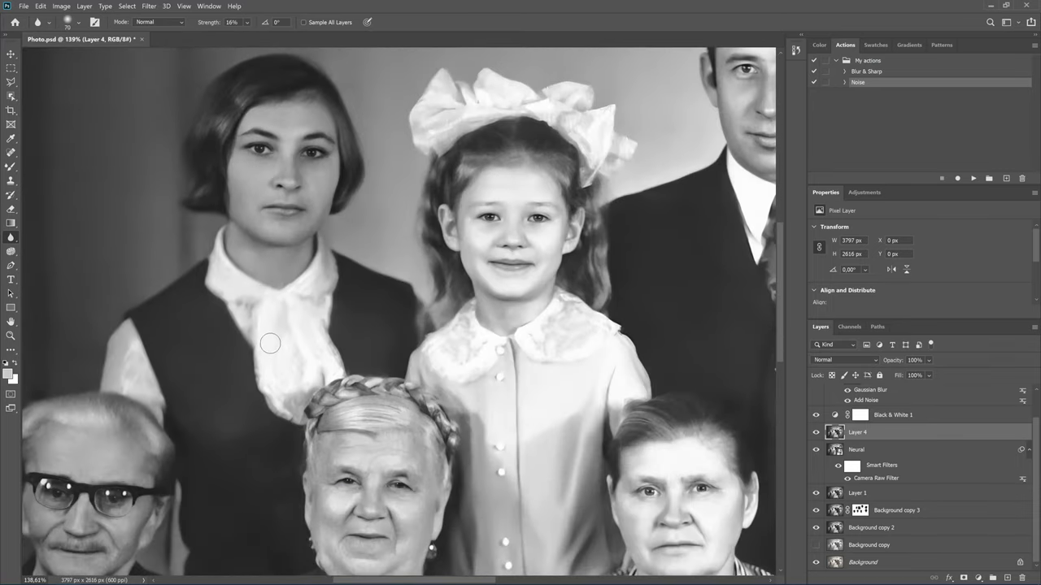
scroll(231, 265, "up", 1, "alt")
left_click(11, 166)
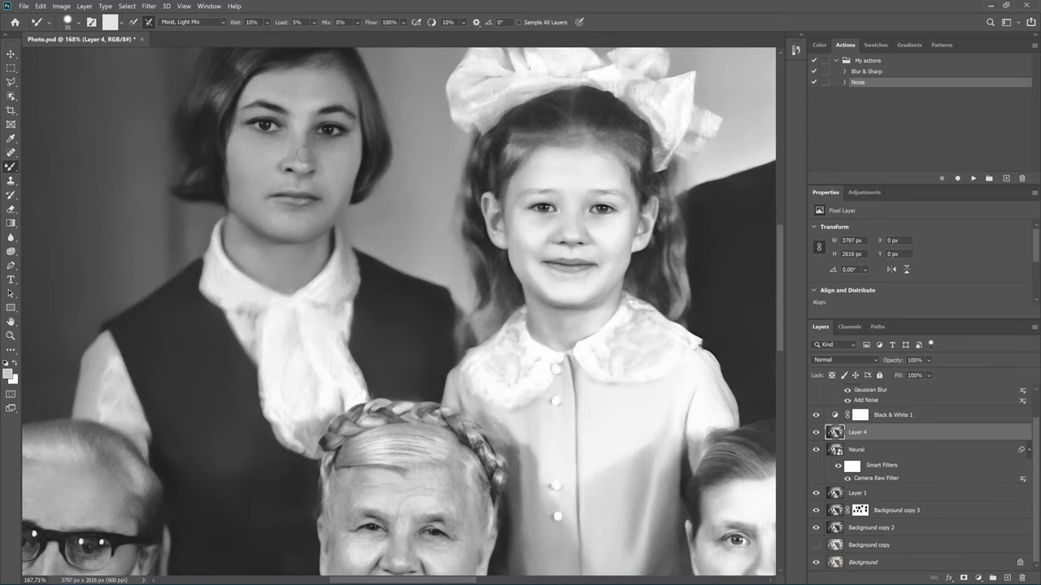
key("bracketleft")
mouse_move(259, 443)
left_mouse_down()
mouse_move(396, 230)
mouse_move(346, 225)
left_mouse_up()
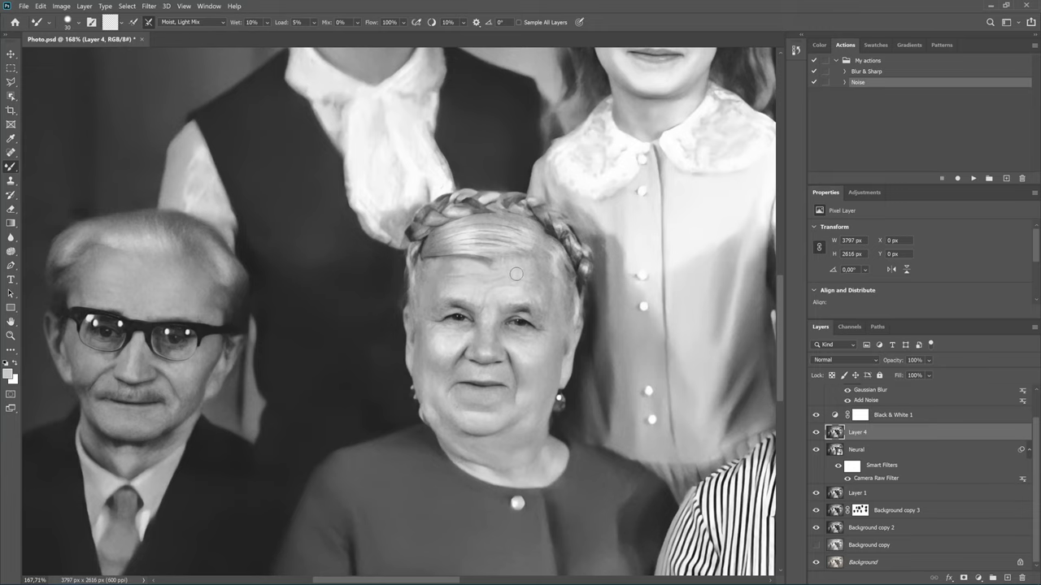
left_click_drag(503, 401, 396, 346)
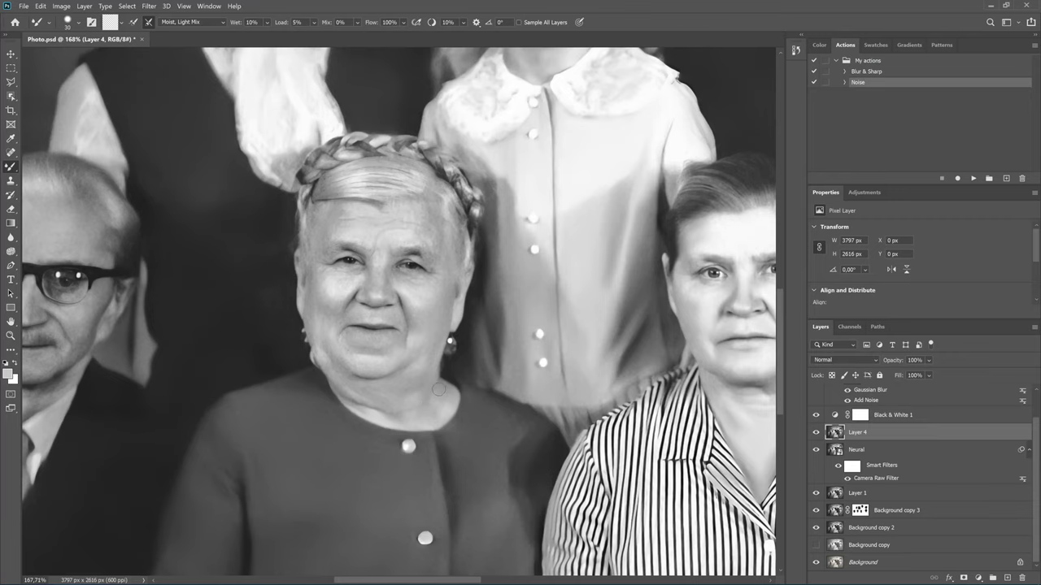
left_click_drag(526, 440, 228, 447)
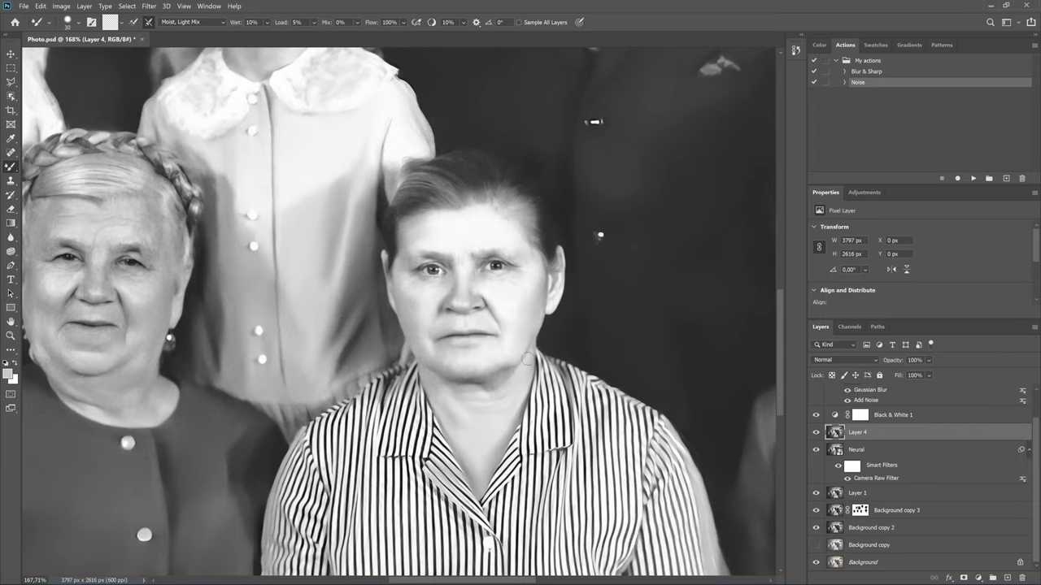
mouse_move(564, 531)
left_mouse_down()
mouse_move(562, 328)
mouse_move(440, 475)
mouse_move(407, 498)
left_mouse_up()
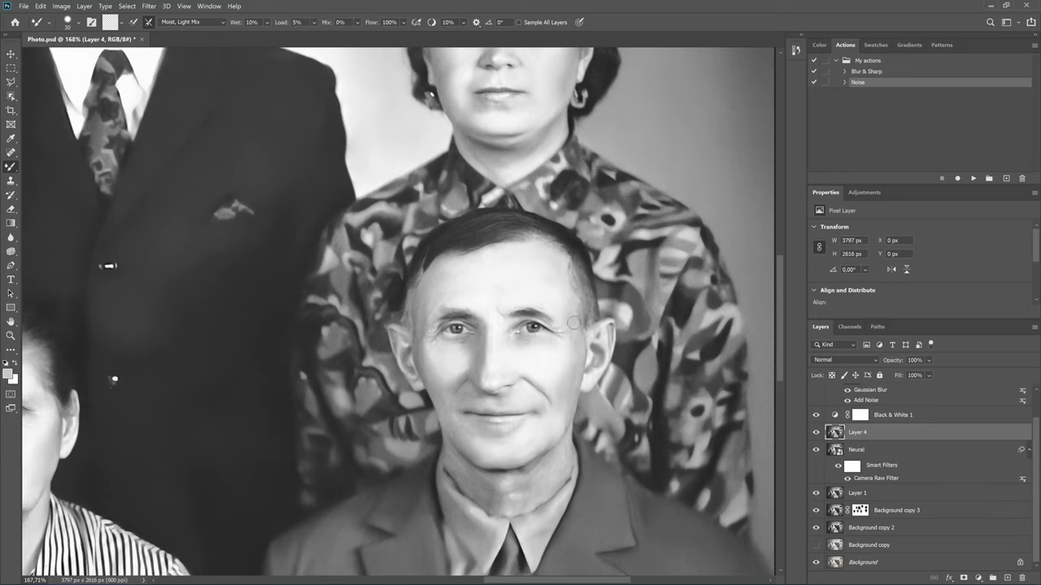
Blur the dark suit, smooth the right seated man's face and jacket, then fit the photo on screen.
left_click(11, 237)
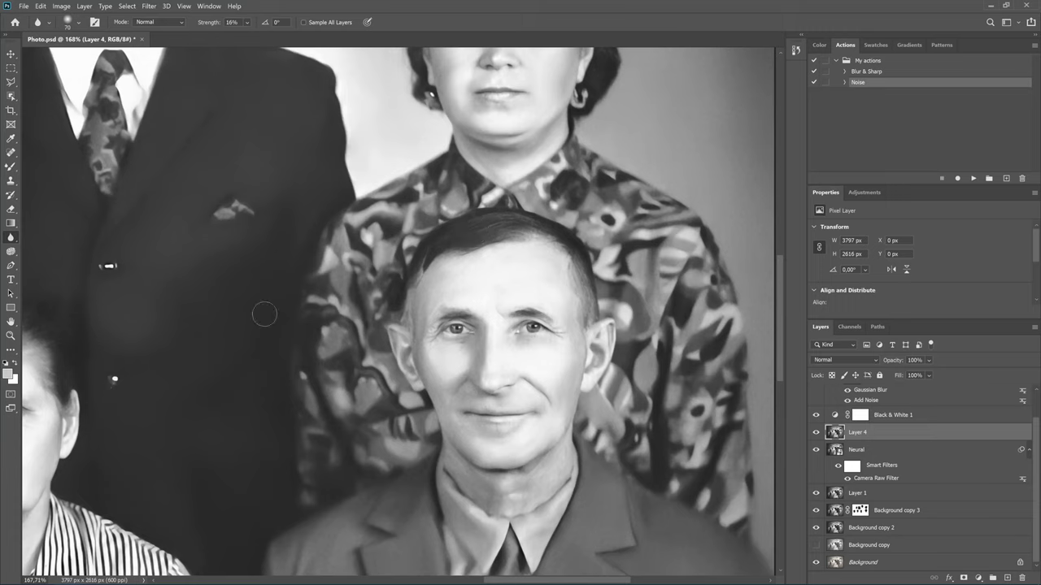
left_click(12, 167)
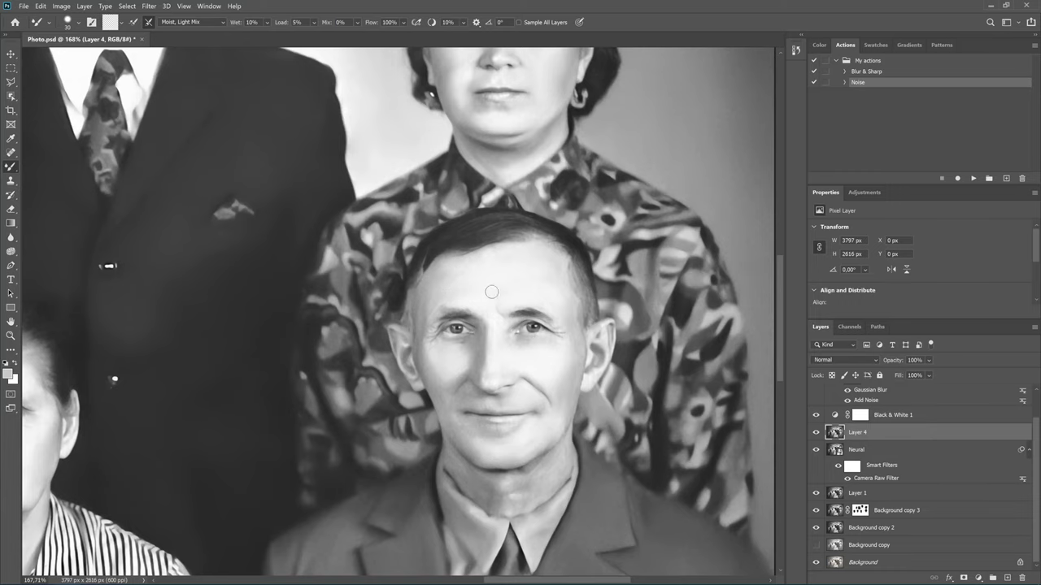
left_click_drag(558, 390, 521, 316)
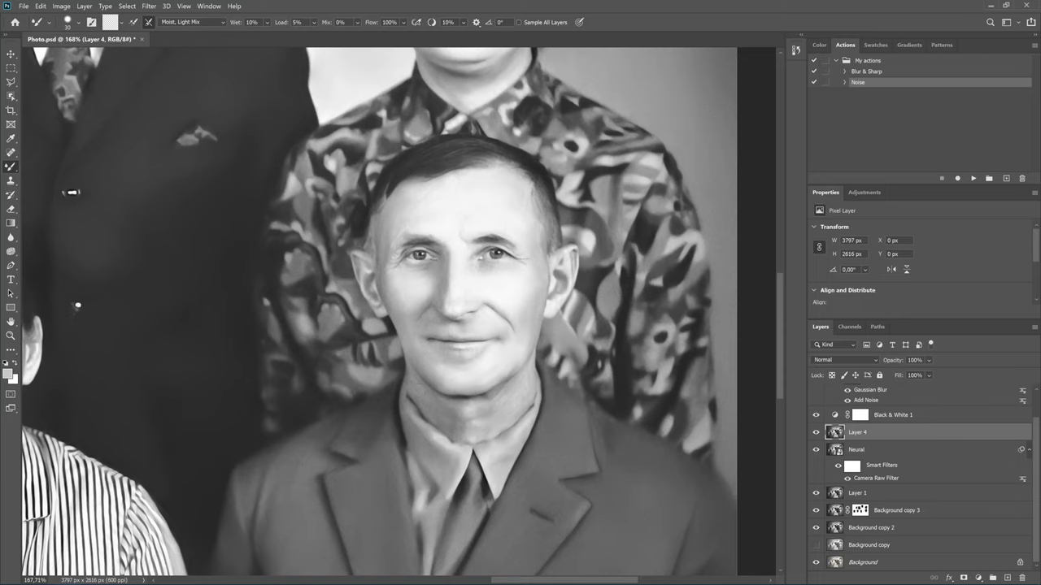
mouse_move(421, 439)
left_mouse_down()
mouse_move(505, 379)
mouse_move(501, 397)
left_mouse_up()
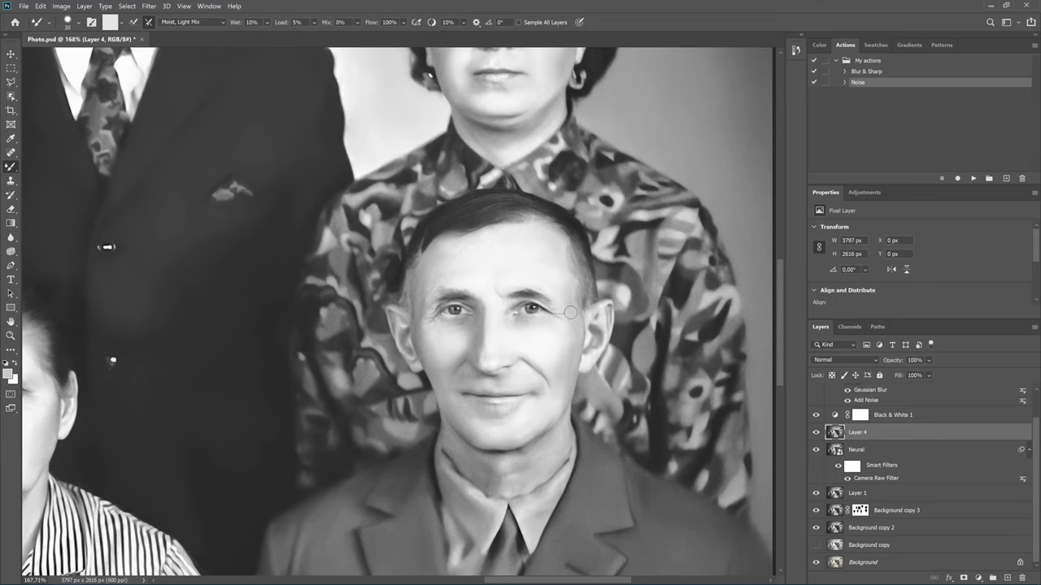
key("ctrl+0")
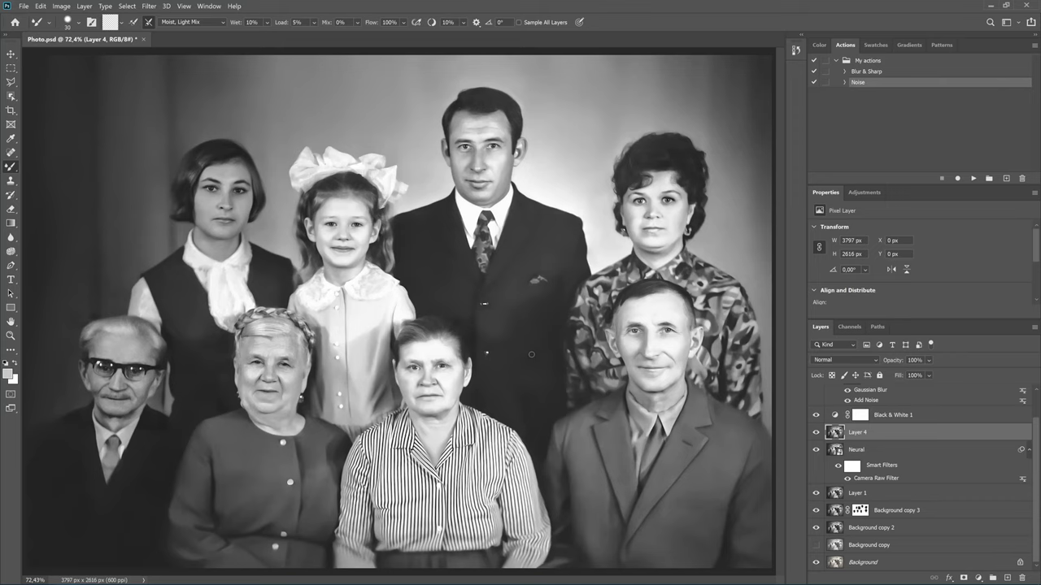
Save Photo.psd and stamp visible layers into Layer 5 above Black & White 1, excluding Color Fill 1.
key("ctrl+s")
scroll(899, 421, "up", 2)
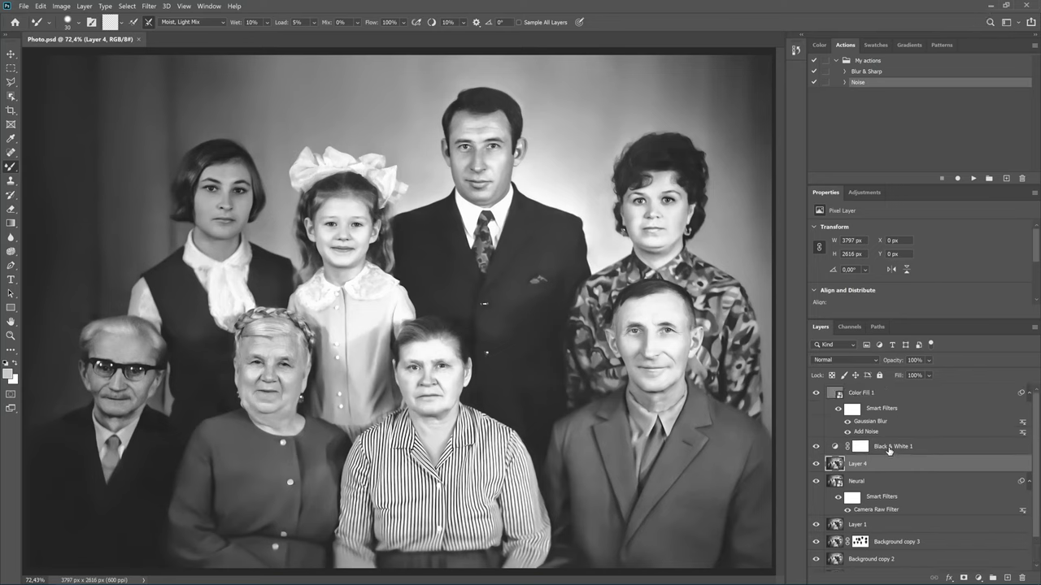
left_click(888, 449)
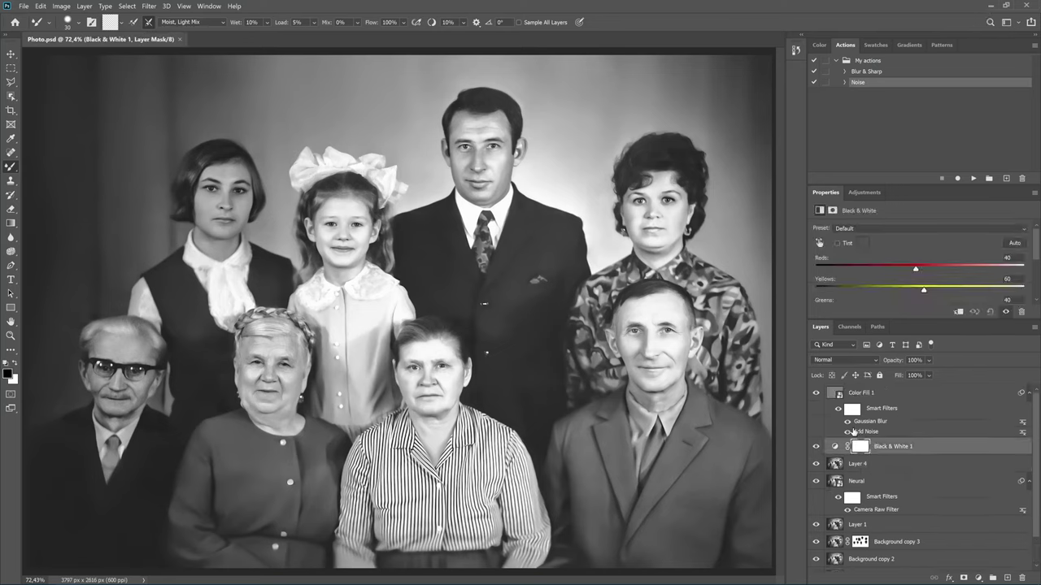
left_click(818, 395)
key("ctrl+shift+alt+e")
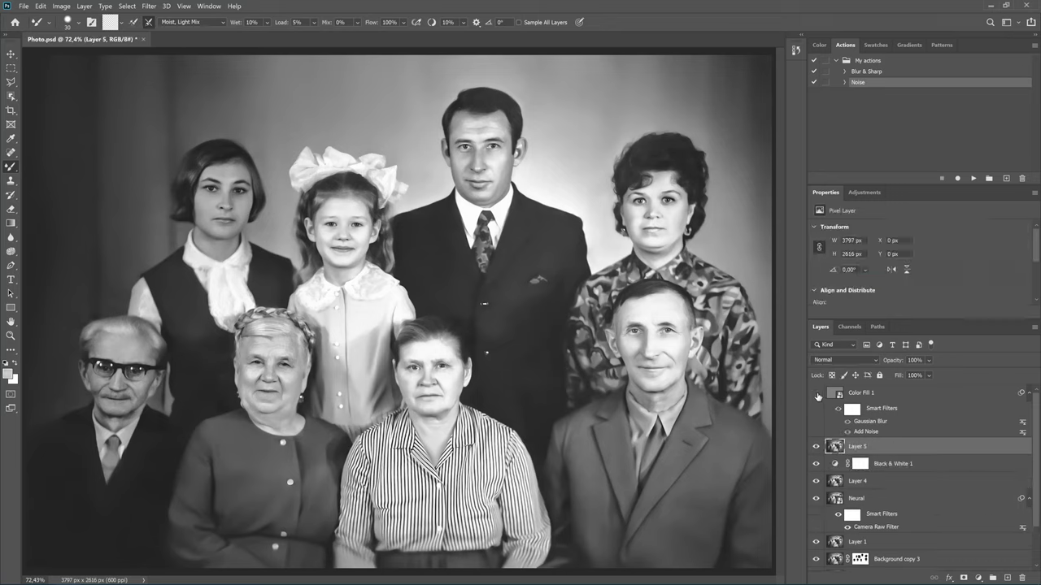
left_click(818, 394)
scroll(832, 537, "down", 2)
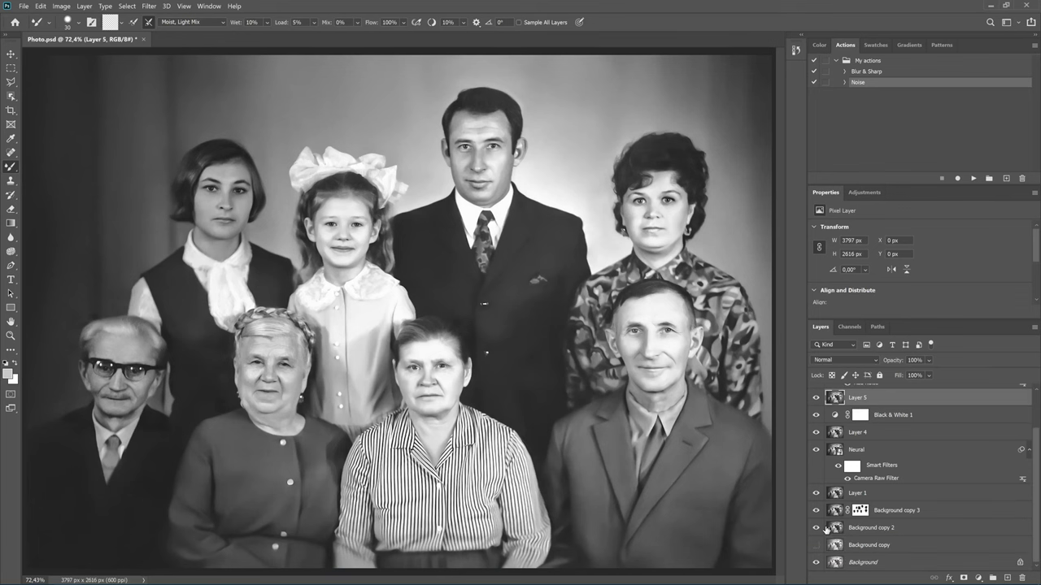
left_click(817, 562, "alt")
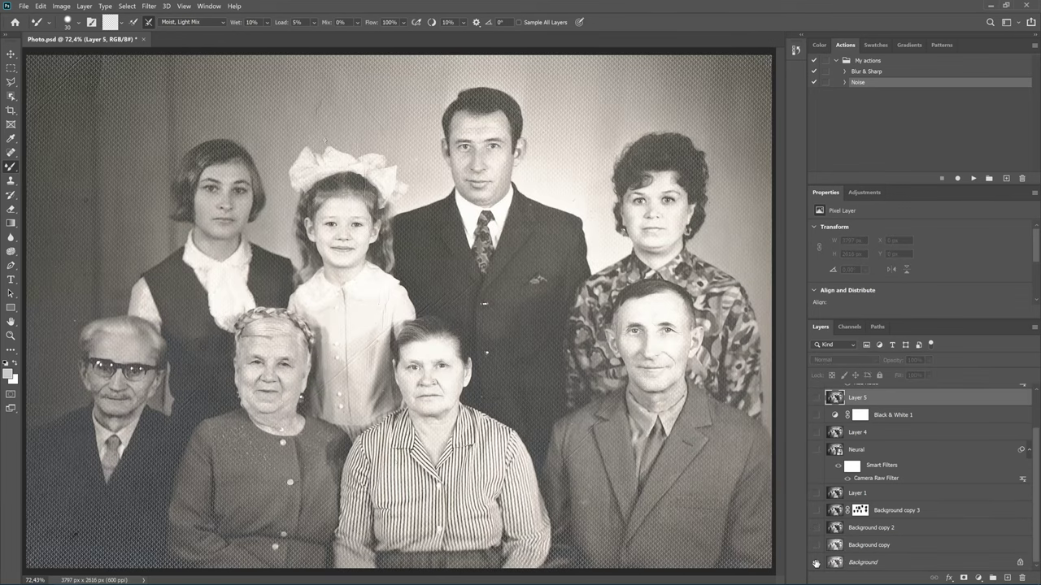
left_click(816, 562, "alt")
left_click(816, 562, "alt")
left_click(816, 562, "alt")
left_click(817, 562, "alt")
left_click(817, 562, "alt")
left_click(816, 562, "alt")
left_click(816, 562, "alt")
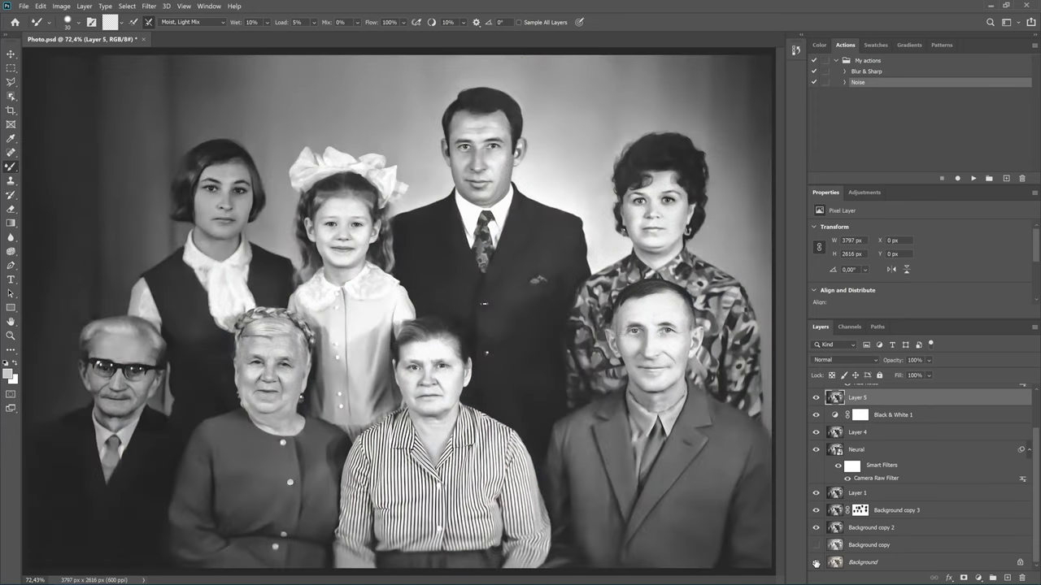
left_click(817, 562, "alt")
left_click(817, 562, "alt")
left_click(816, 562, "alt")
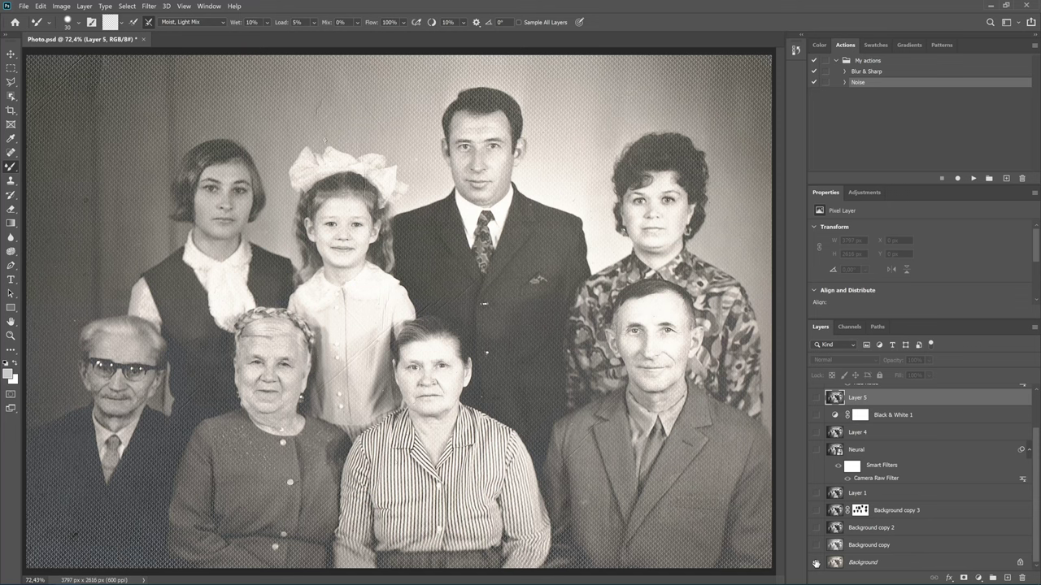
left_click(816, 562, "alt")
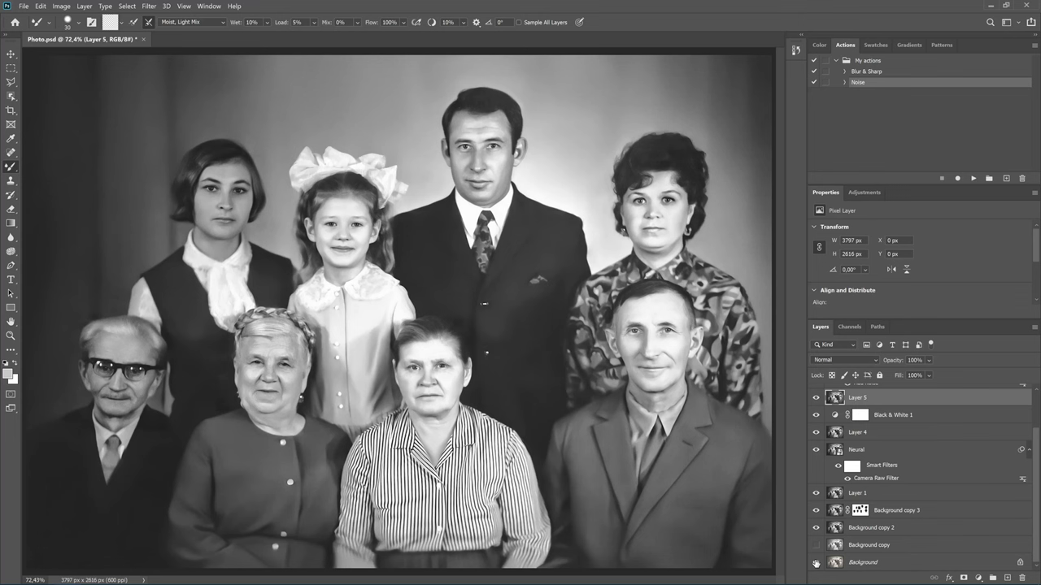
left_click(816, 562, "alt")
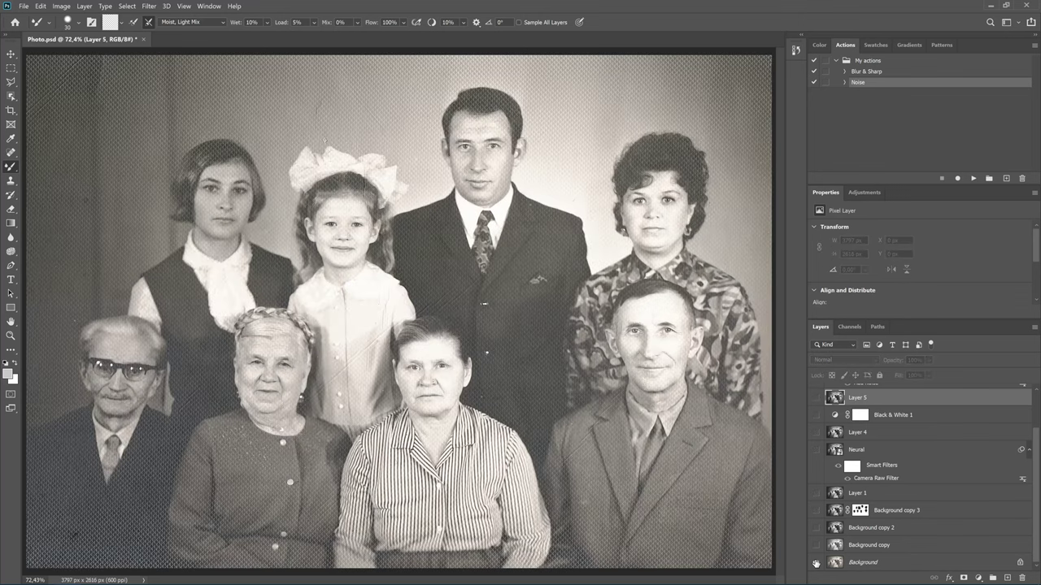
left_click(817, 562, "alt")
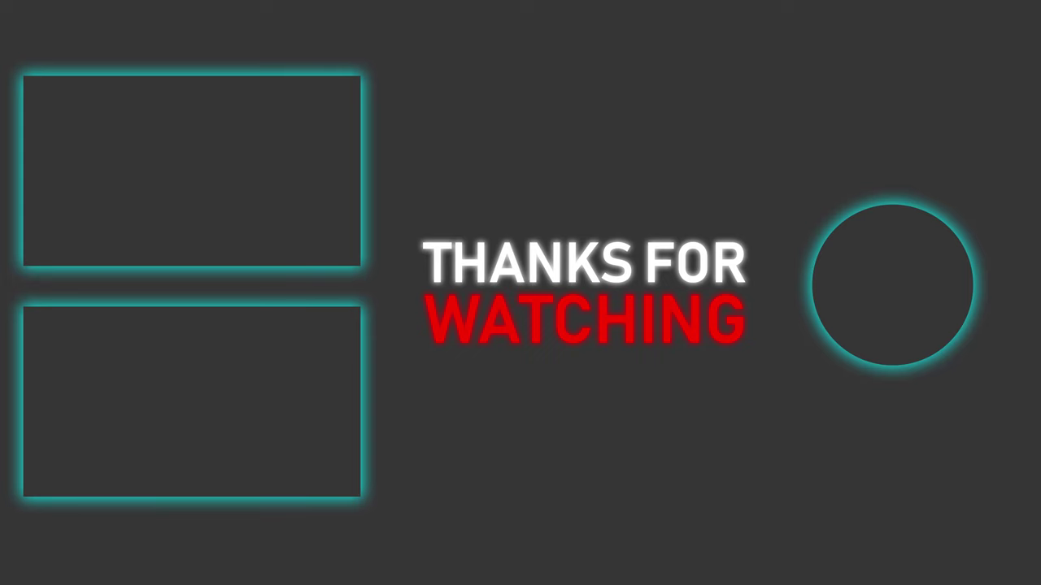